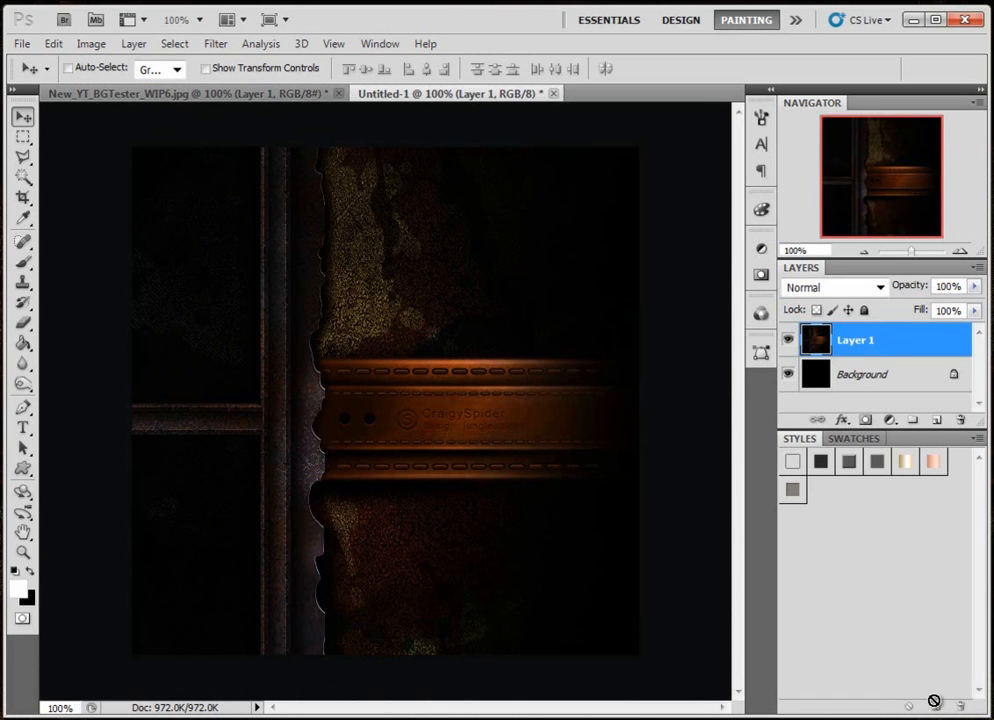
Add a new empty layer above Layer 1 and place it inside a new layer group, with the layer active.
{"action": "double_click", "coordinate": [930, 439]}
{"action": "left_click", "coordinate": [938, 686]}
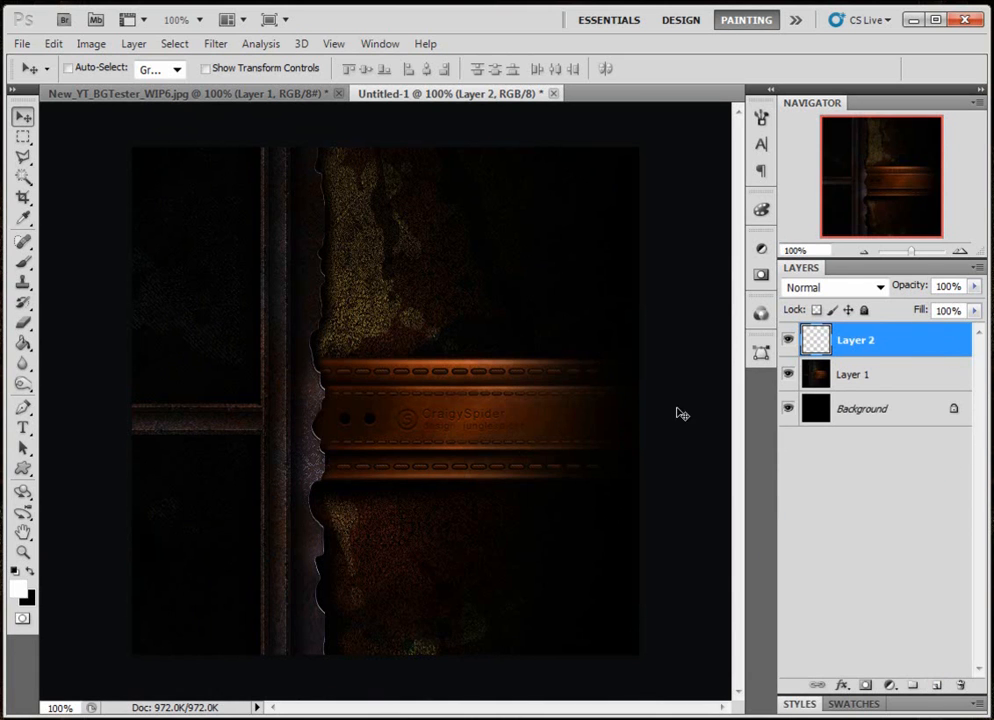
{"action": "left_click", "coordinate": [789, 377]}
{"action": "left_click", "coordinate": [789, 377]}
{"action": "key", "text": "ctrl+g"}
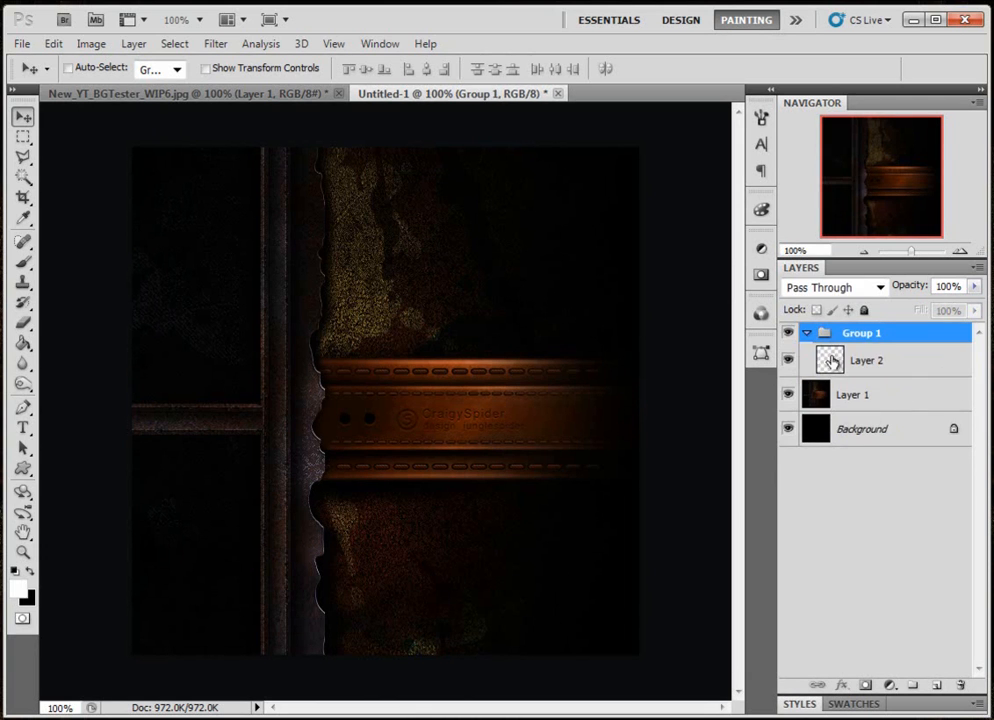
{"action": "left_click", "coordinate": [872, 363]}
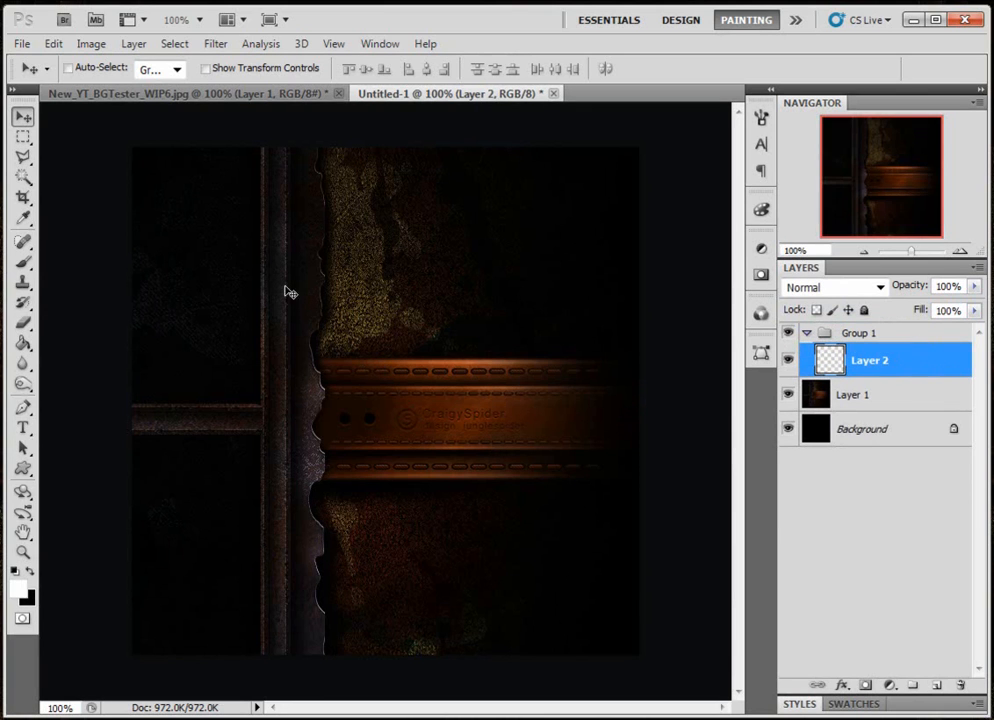
Outline the left half of a bottle over the leather strap with a Polygonal Lasso selection, including neck, sloped shoulder and straight body.
{"action": "left_click", "coordinate": [23, 158]}
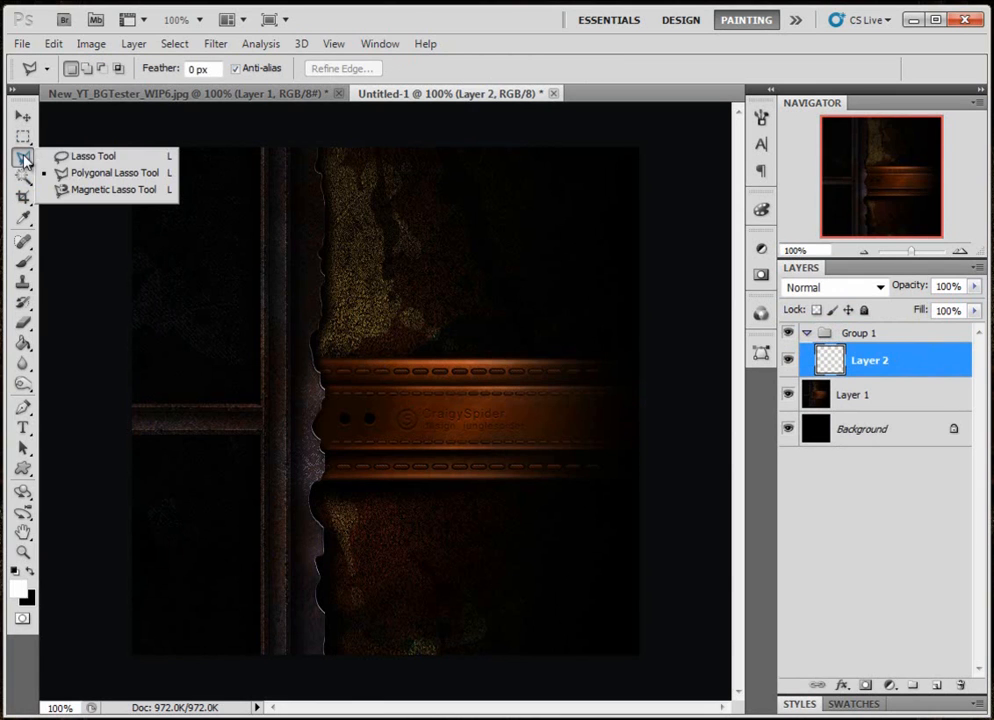
{"action": "left_click", "coordinate": [87, 174]}
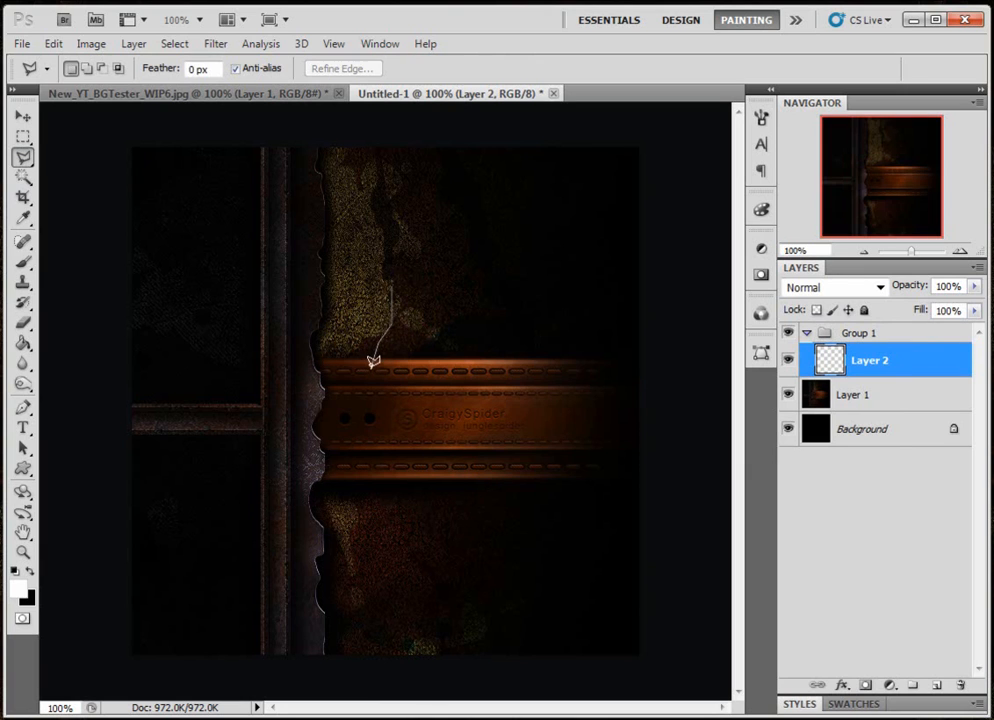
{"action": "mouse_move", "coordinate": [370, 363]}
{"action": "left_mouse_down"}
{"action": "mouse_move", "coordinate": [373, 546]}
{"action": "mouse_move", "coordinate": [468, 548]}
{"action": "mouse_move", "coordinate": [417, 551]}
{"action": "mouse_move", "coordinate": [422, 324]}
{"action": "left_mouse_up"}
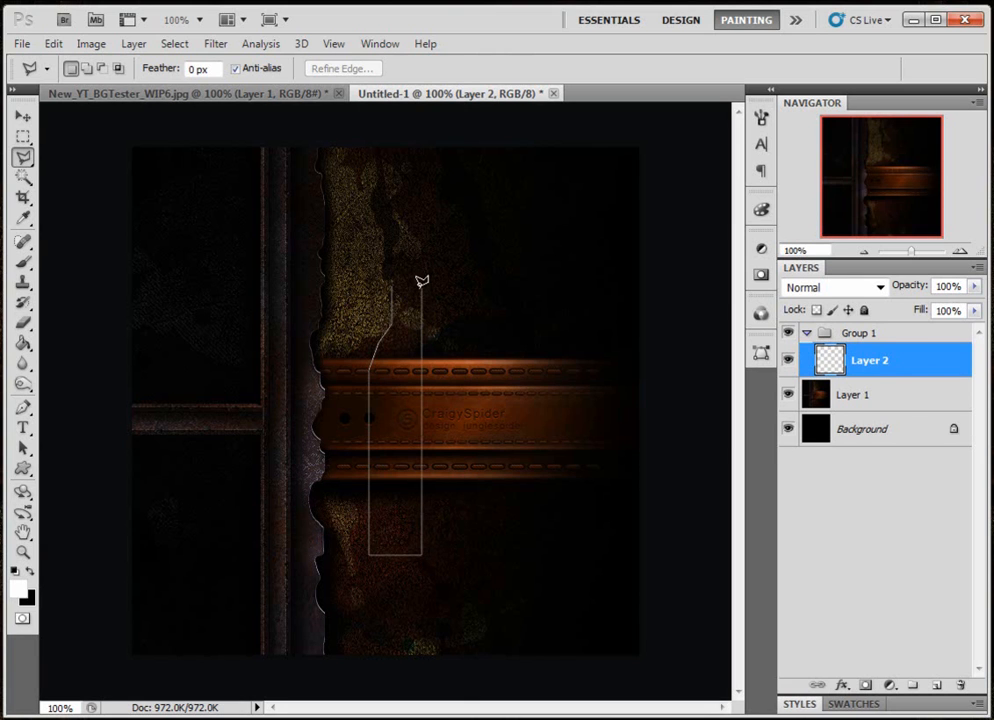
{"action": "left_click_drag", "start_coordinate": [396, 275], "coordinate": [396, 277]}
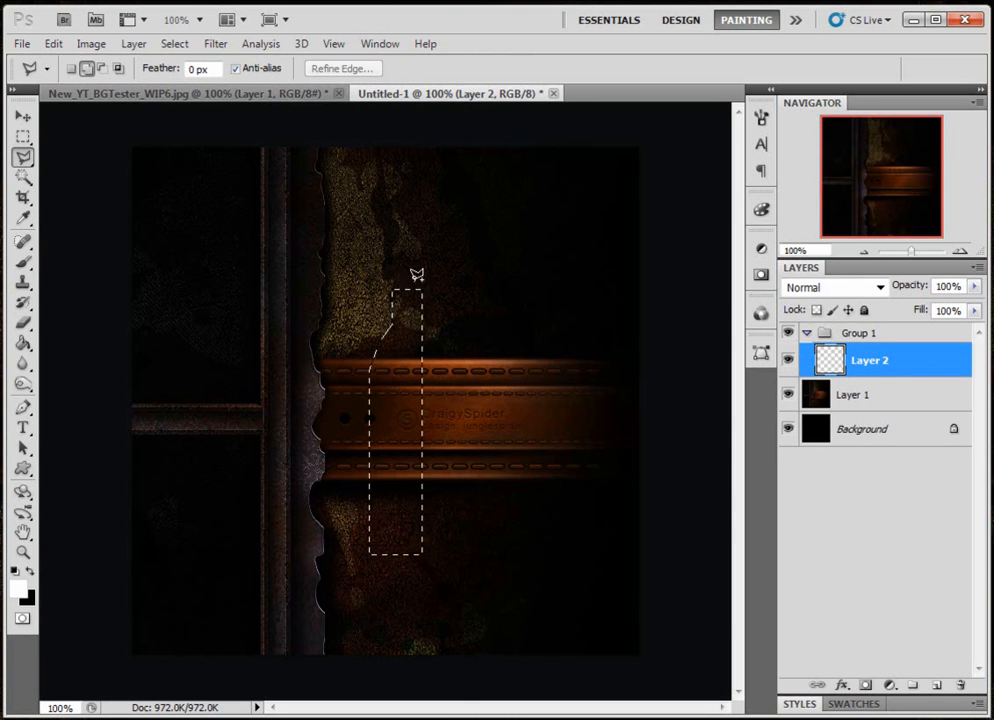
Fill the half-bottle selection with black on Layer 2 and deselect it.
{"action": "left_click", "coordinate": [24, 137]}
{"action": "left_click", "coordinate": [23, 343]}
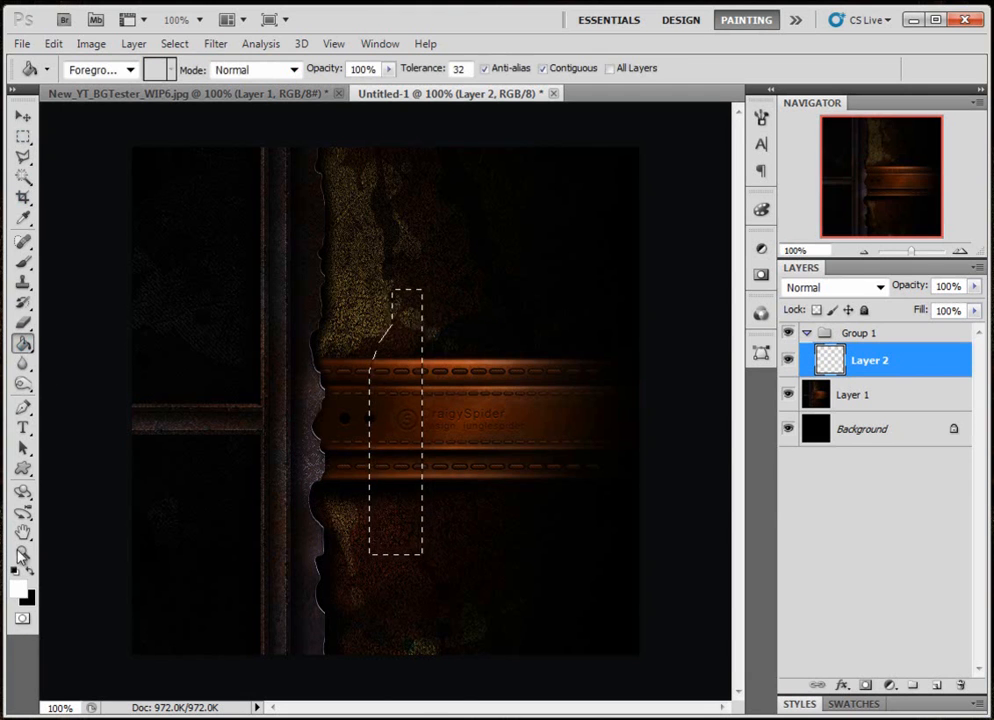
{"action": "key", "text": "x"}
{"action": "left_click", "coordinate": [395, 410]}
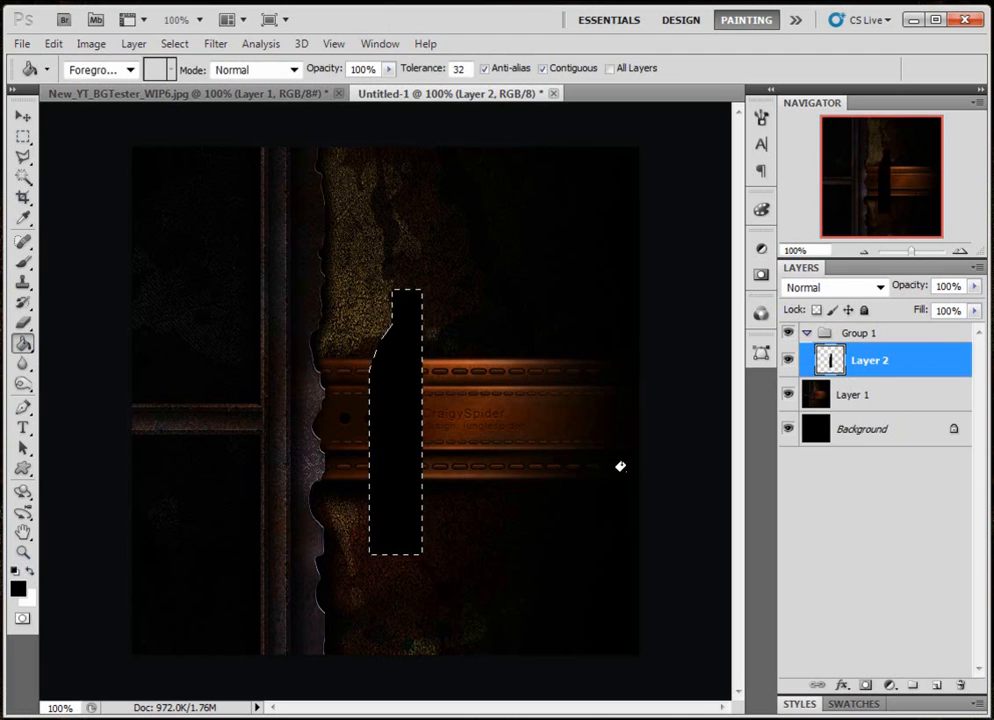
{"action": "key", "text": "ctrl"}
{"action": "key", "text": "ctrl+d"}
Duplicate the black half-bottle layer, flip the copy horizontally and move it sideways to complete a symmetrical bottle silhouette.
{"action": "key", "text": "ctrl"}
{"action": "key", "text": "ctrl+j"}
{"action": "left_click", "coordinate": [91, 43]}
{"action": "mouse_move", "coordinate": [53, 44]}
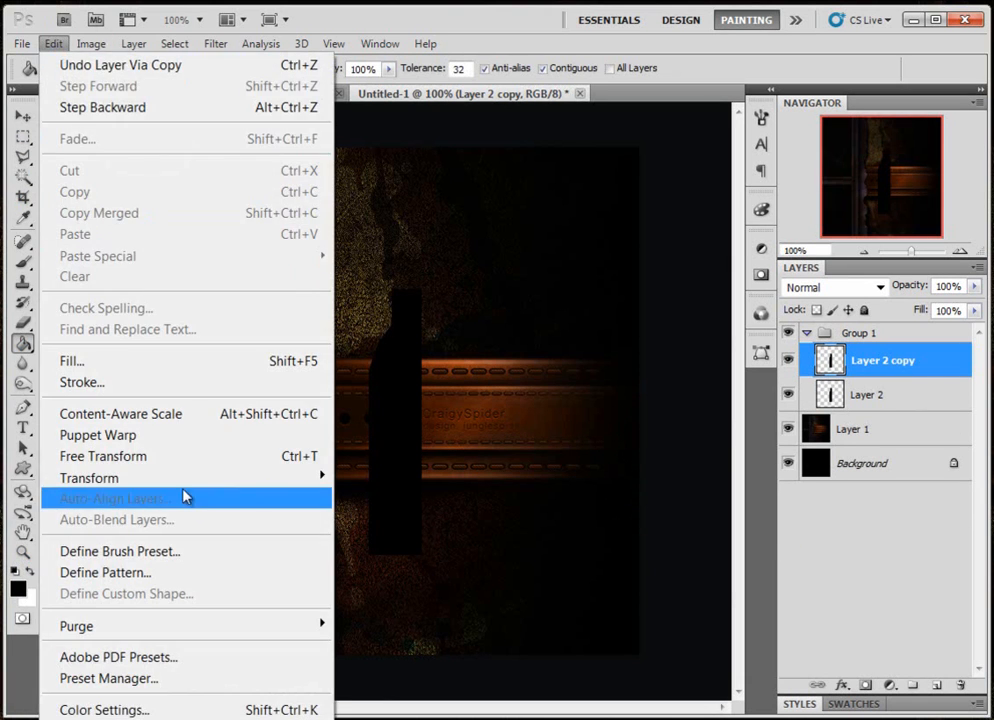
{"action": "mouse_move", "coordinate": [175, 480]}
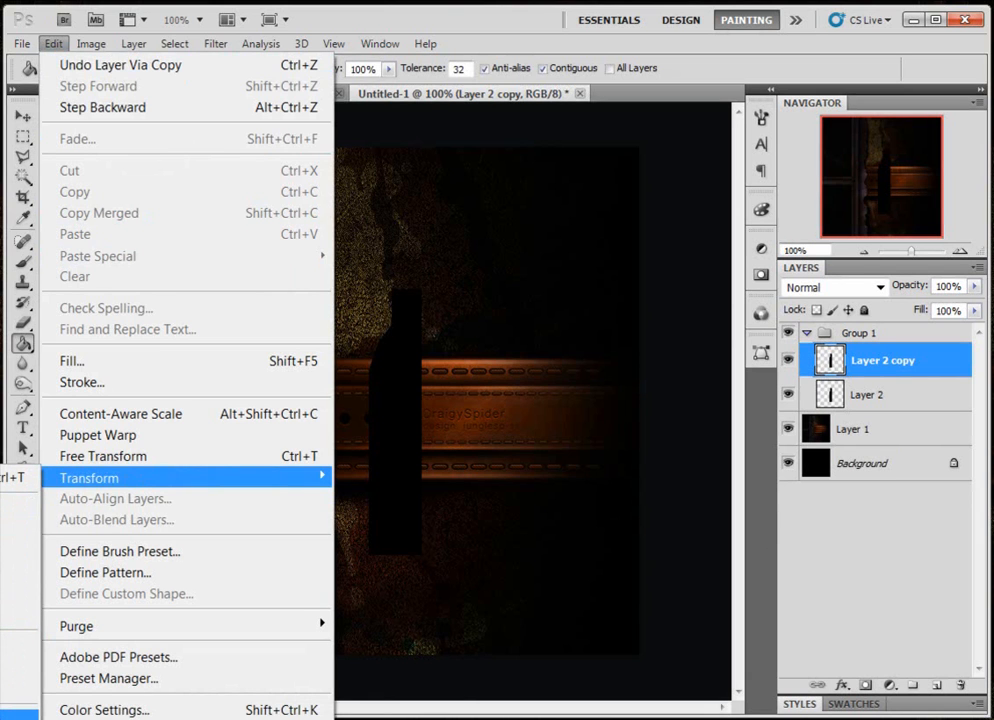
{"action": "key", "text": "Escape"}
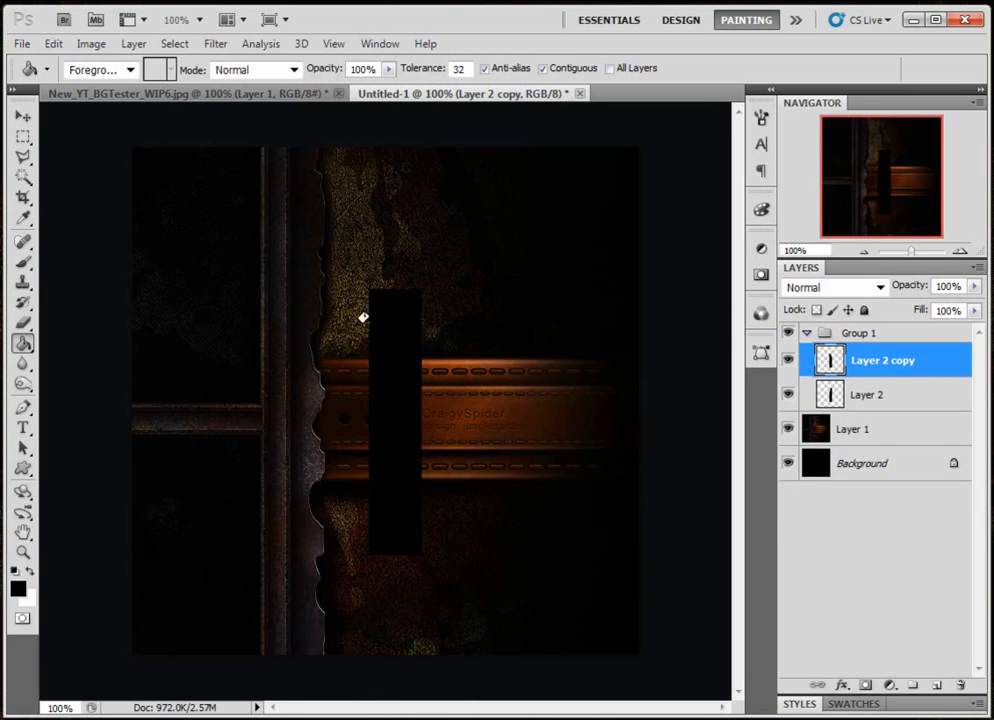
{"action": "left_click", "coordinate": [22, 116]}
{"action": "left_click_drag", "start_coordinate": [404, 452], "coordinate": [437, 445]}
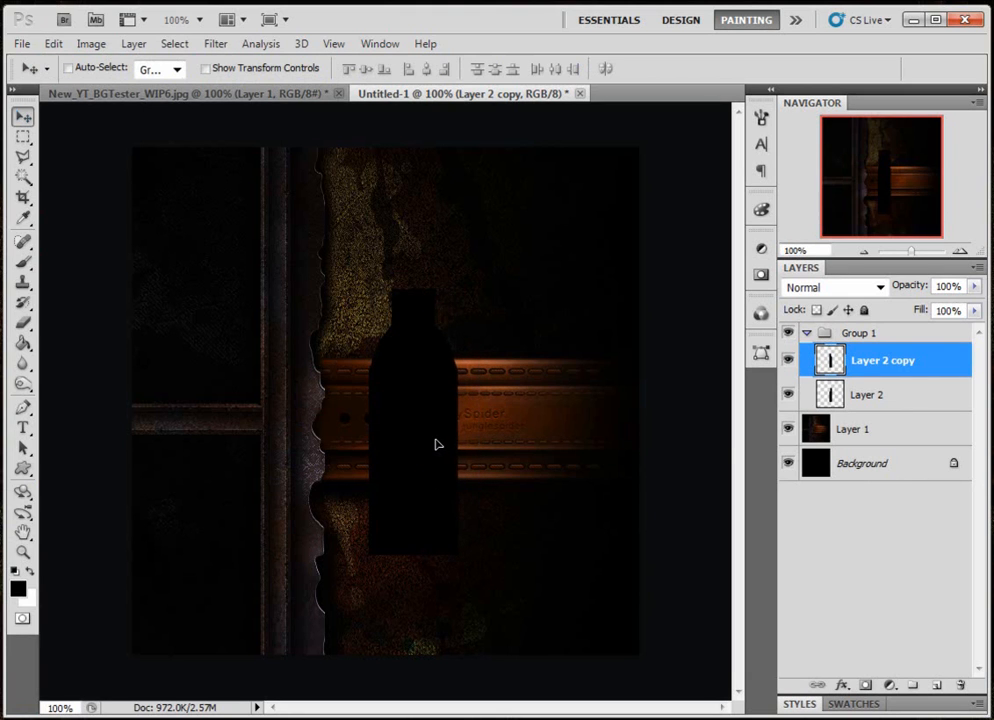
{"action": "left_click_drag", "start_coordinate": [434, 445], "coordinate": [436, 446]}
Fill a rectangular selection around the bottle's neck with black on a new layer to thicken the neck, and deselect.
{"action": "left_click", "coordinate": [23, 137]}
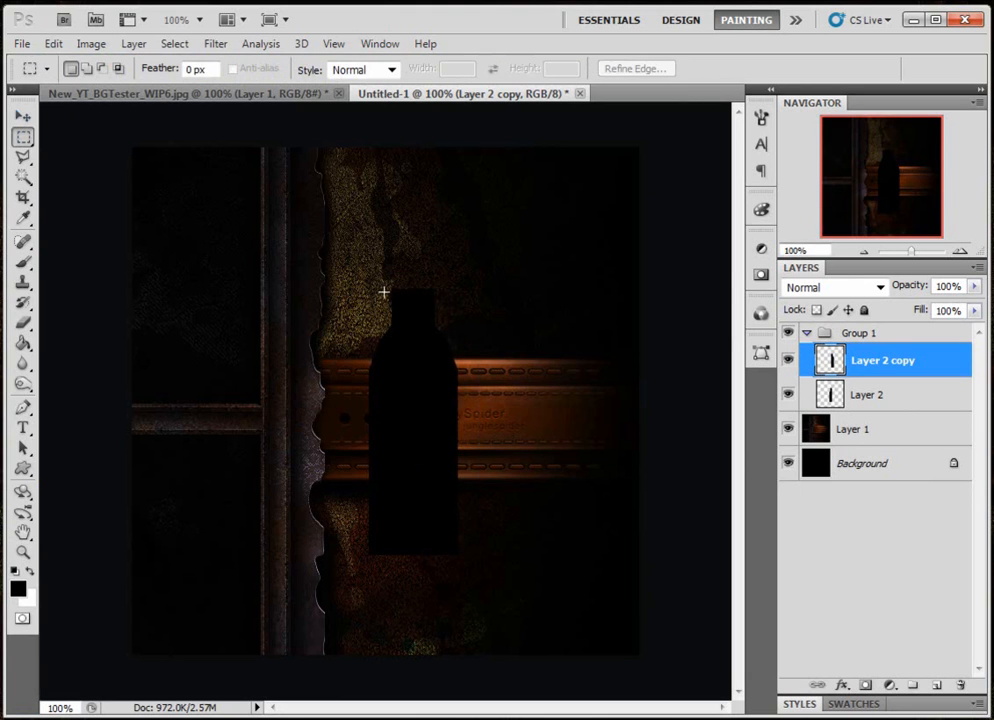
{"action": "left_click_drag", "start_coordinate": [387, 289], "coordinate": [439, 371]}
{"action": "left_click", "coordinate": [937, 685]}
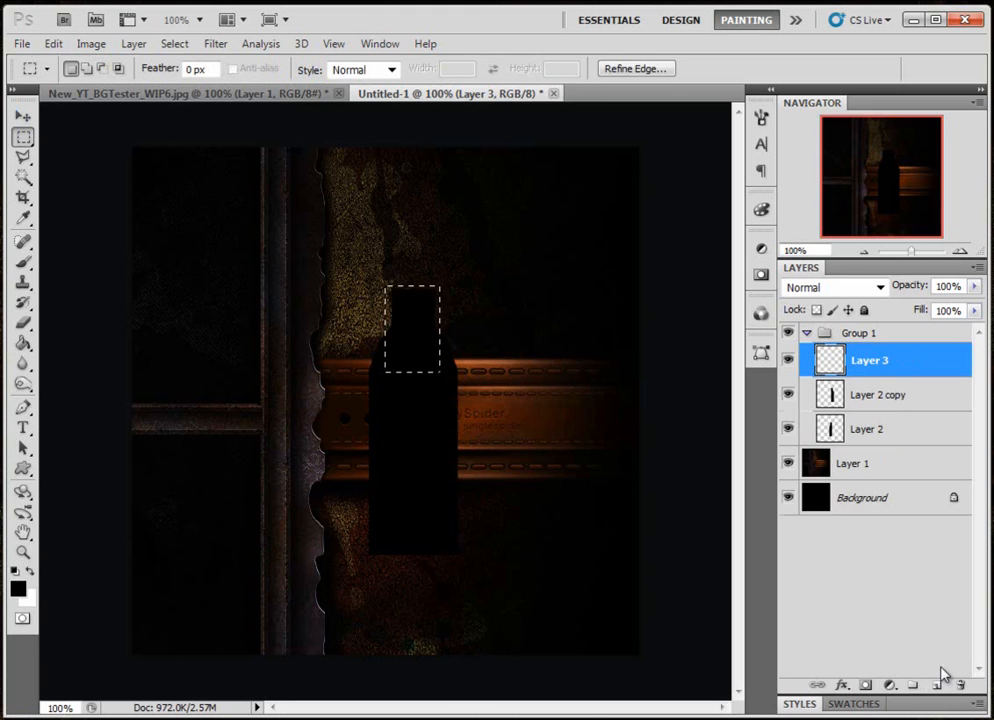
{"action": "left_click", "coordinate": [24, 342]}
{"action": "left_click", "coordinate": [403, 329]}
{"action": "key", "text": "ctrl+d"}
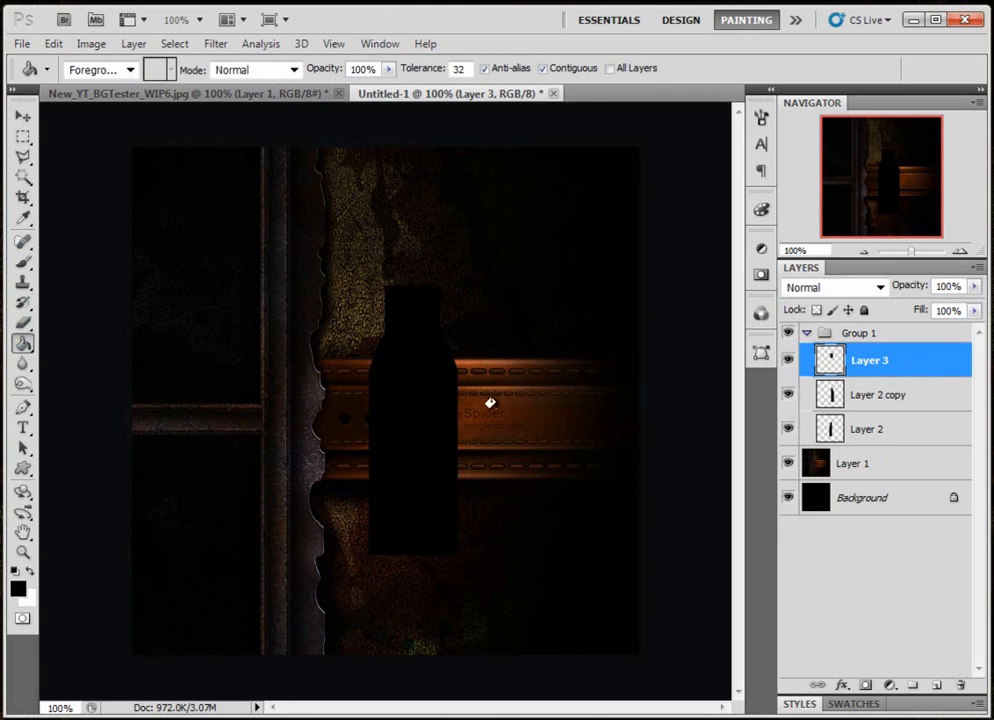
Merge the neck layer, Layer 2 copy and Layer 2 into a single bottle layer.
{"action": "left_click", "coordinate": [862, 396]}
{"action": "left_click", "coordinate": [870, 432], "text": "shift"}
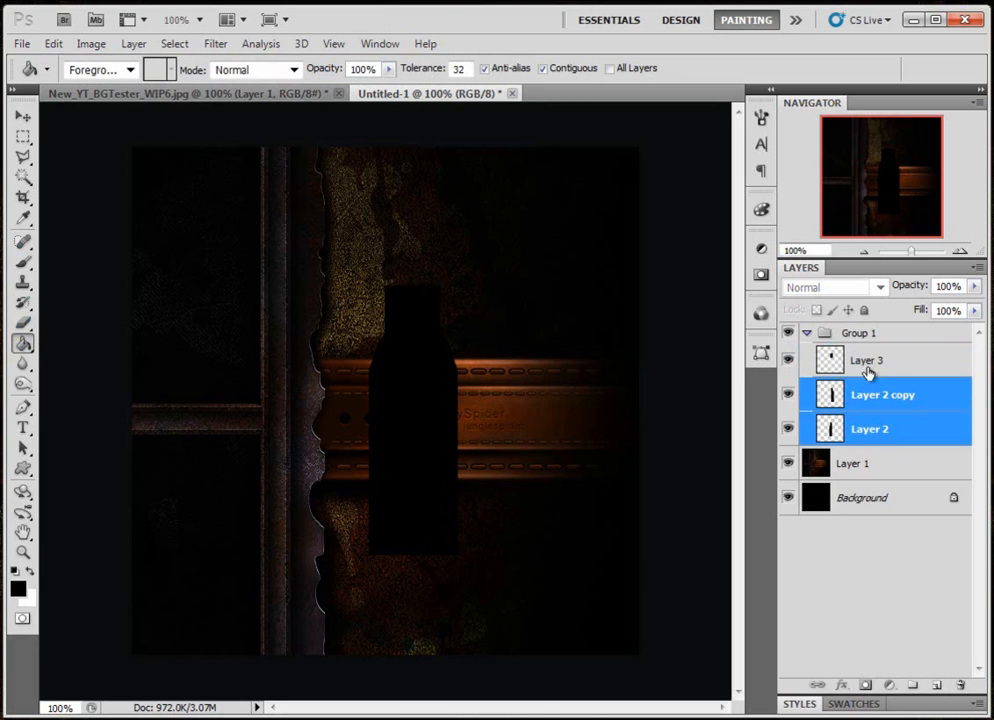
{"action": "left_click", "coordinate": [877, 364], "text": "shift"}
{"action": "key", "text": "ctrl+e"}
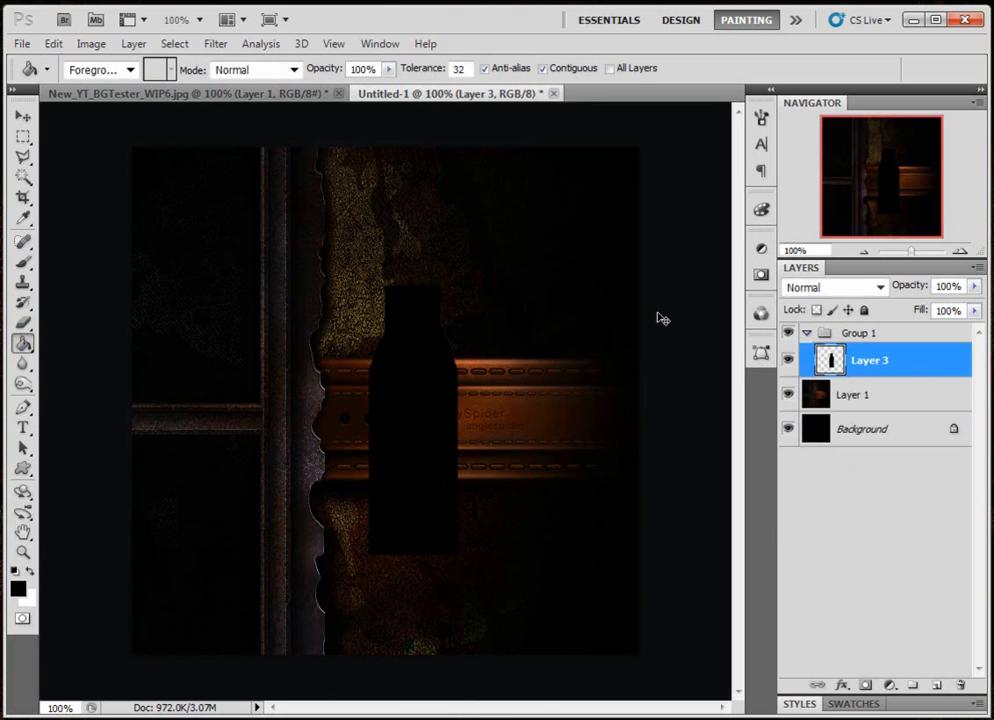
Delete the right half of the bottle silhouette using a rectangular selection, and deselect.
{"action": "left_click", "coordinate": [23, 137]}
{"action": "left_click_drag", "start_coordinate": [491, 606], "coordinate": [413, 612]}
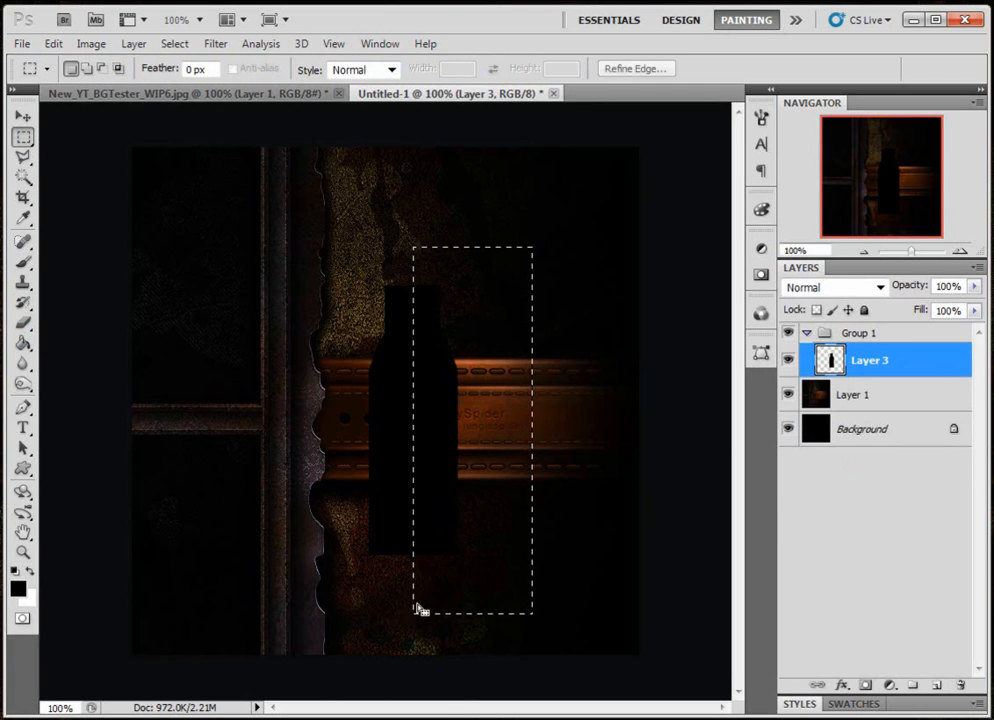
{"action": "key", "text": "Delete"}
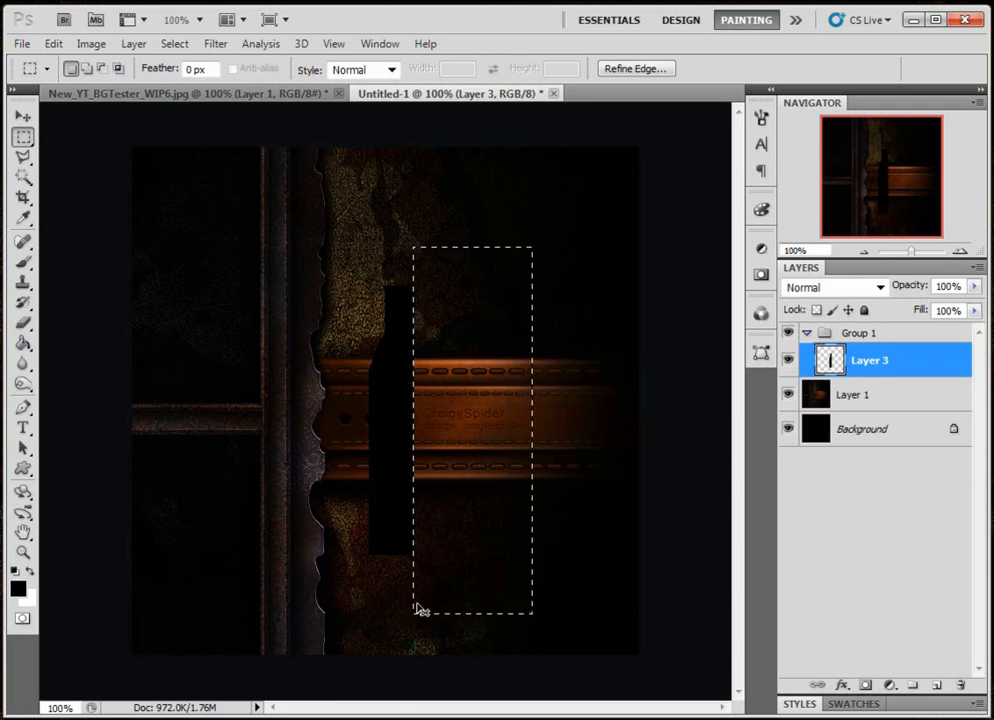
{"action": "key", "text": "ctrl+d"}
Duplicate the remaining half-bottle layer, flip the copy horizontally and move it into place as the bottle's right half.
{"action": "key", "text": "ctrl+j"}
{"action": "left_click", "coordinate": [52, 43]}
{"action": "mouse_move", "coordinate": [147, 480]}
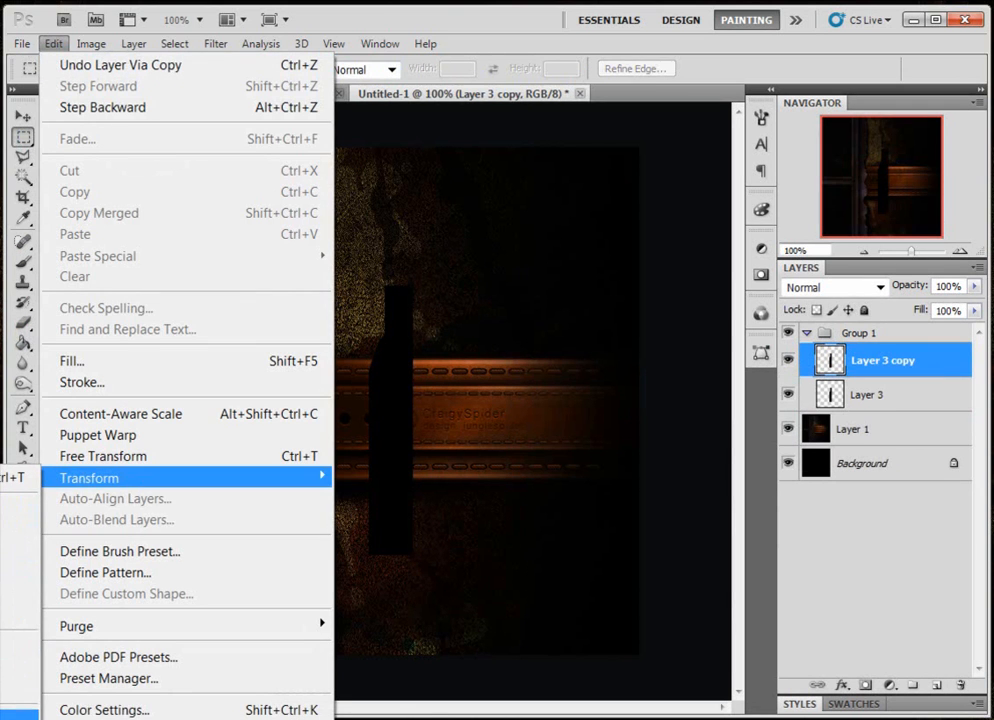
{"action": "left_click", "coordinate": [155, 456]}
{"action": "left_click", "coordinate": [23, 117]}
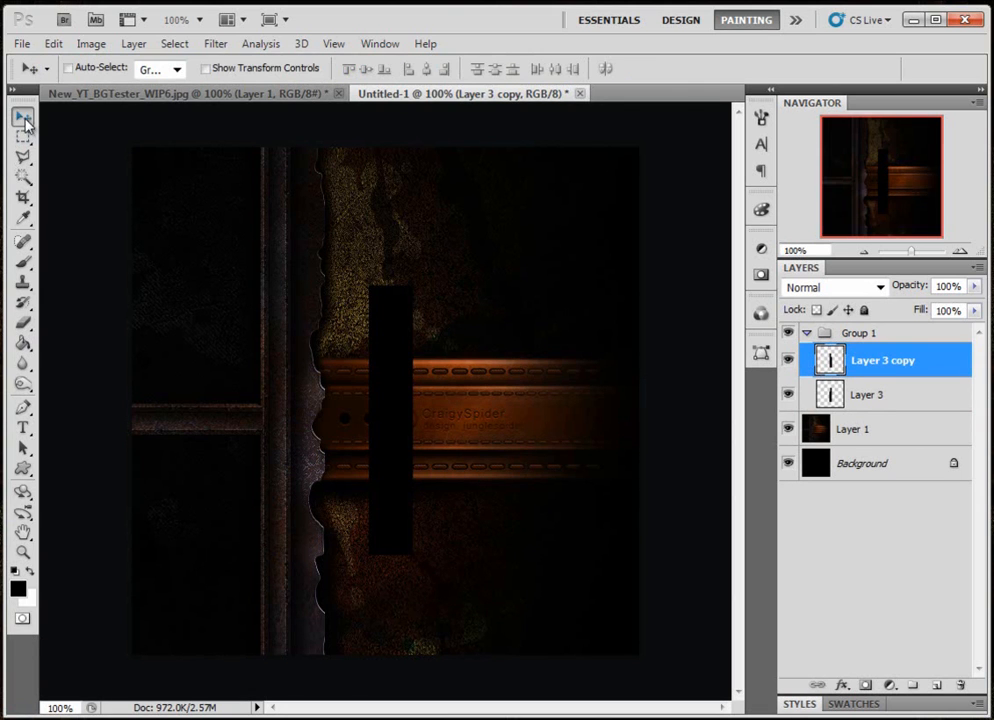
{"action": "left_click_drag", "start_coordinate": [395, 415], "coordinate": [432, 441]}
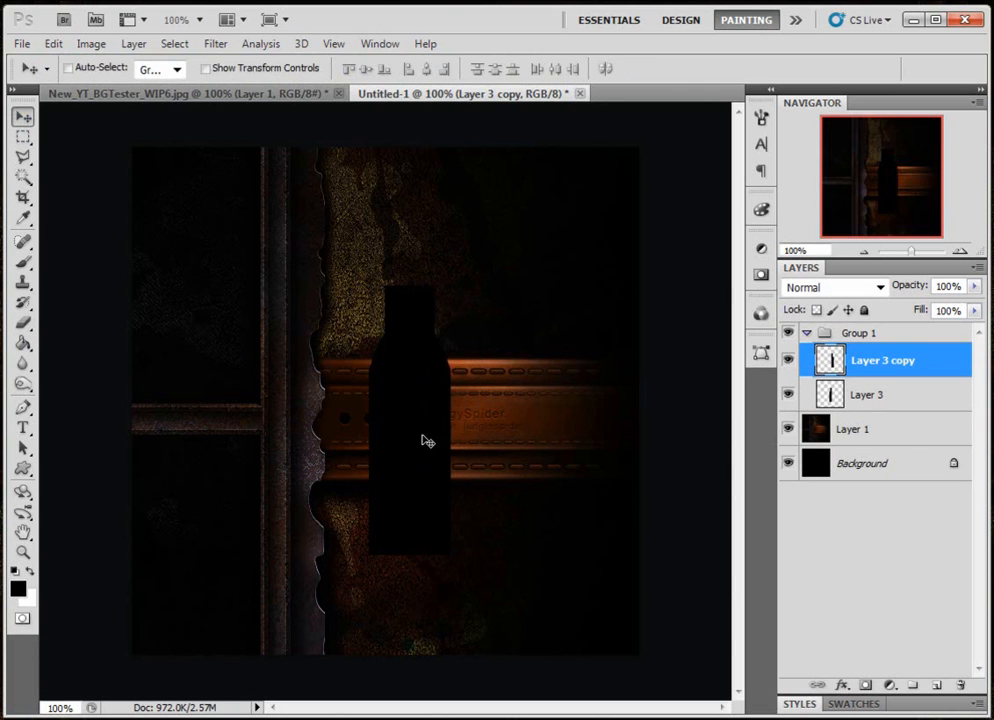
Merge the two bottle halves into one layer, and load its outline as a selection on a new empty layer above.
{"action": "left_click", "coordinate": [890, 393], "text": "shift"}
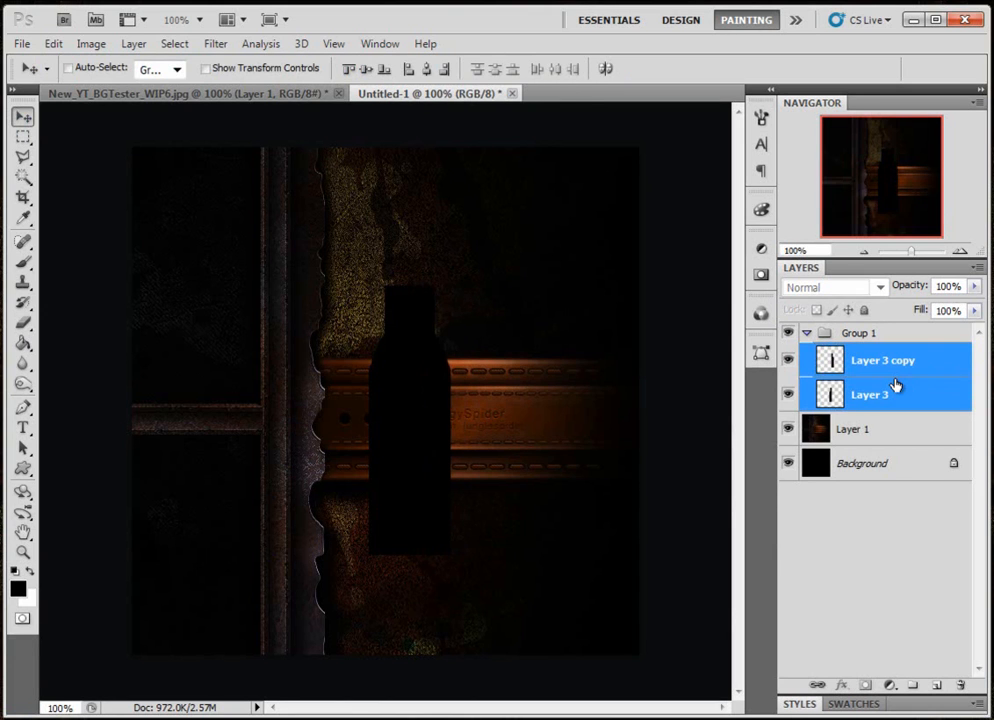
{"action": "key", "text": "ctrl+e"}
{"action": "left_click", "coordinate": [938, 686]}
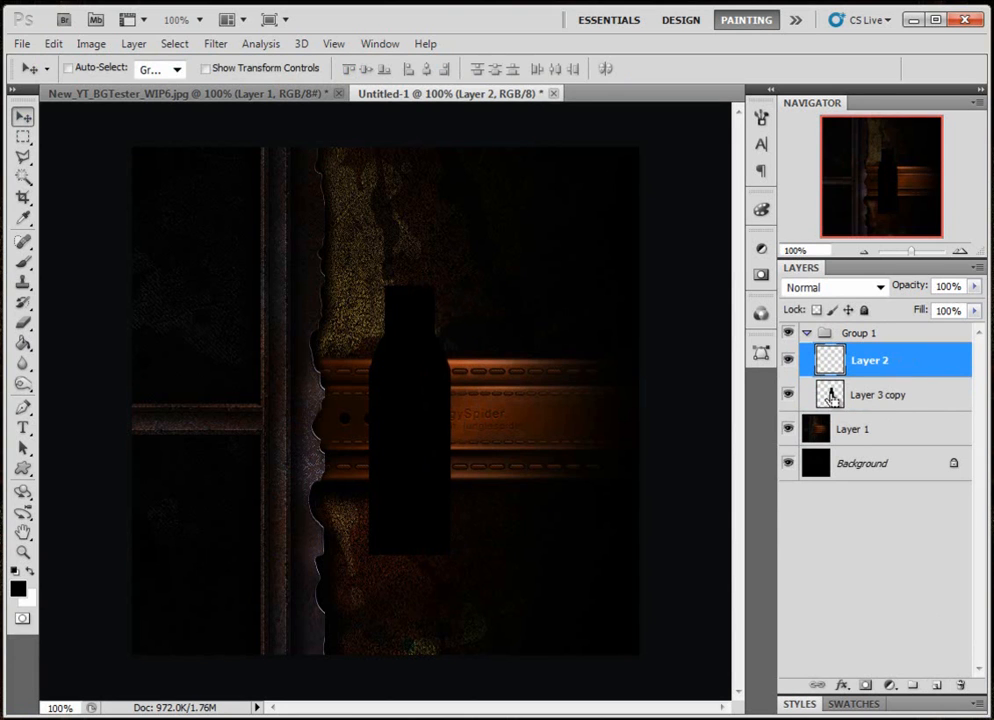
{"action": "left_click", "coordinate": [831, 396], "text": "ctrl"}
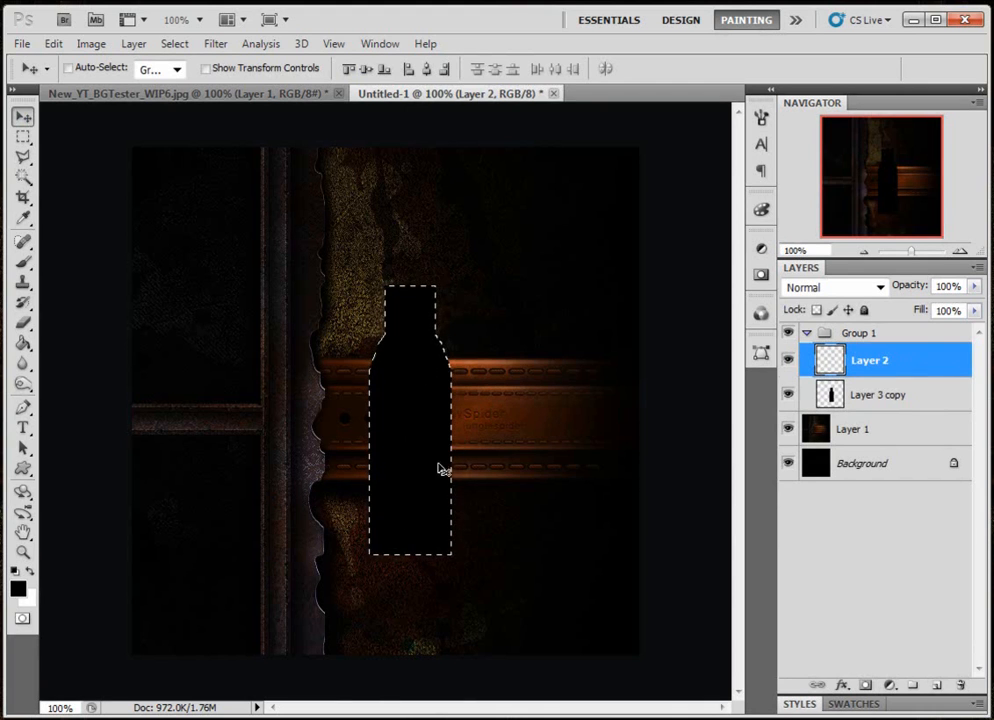
{"action": "left_click", "coordinate": [762, 315]}
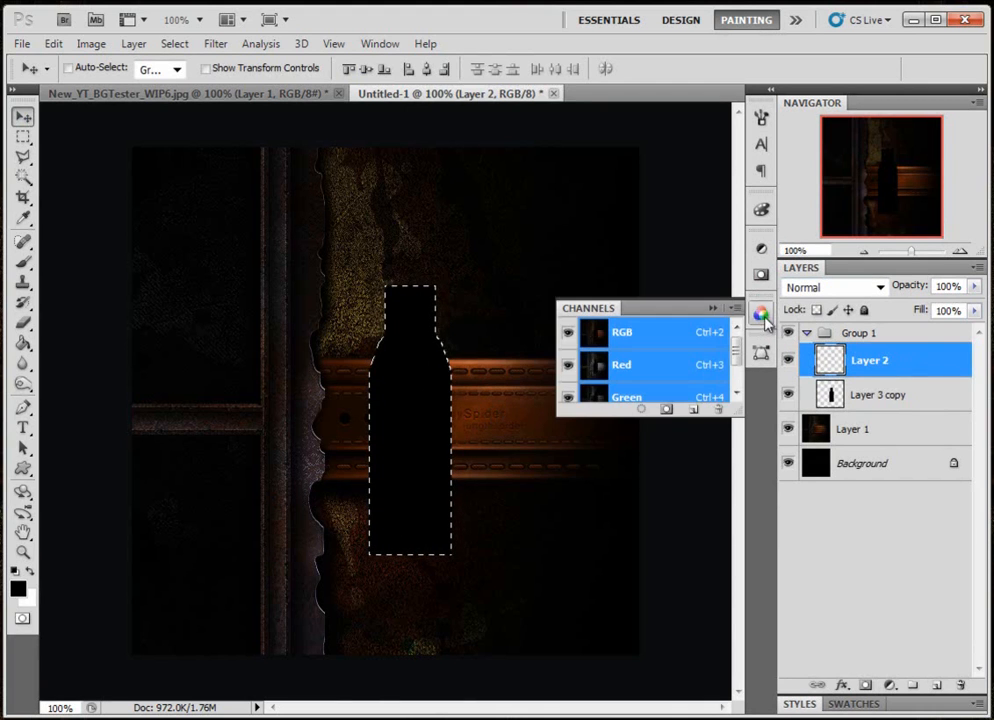
{"action": "left_click", "coordinate": [712, 308]}
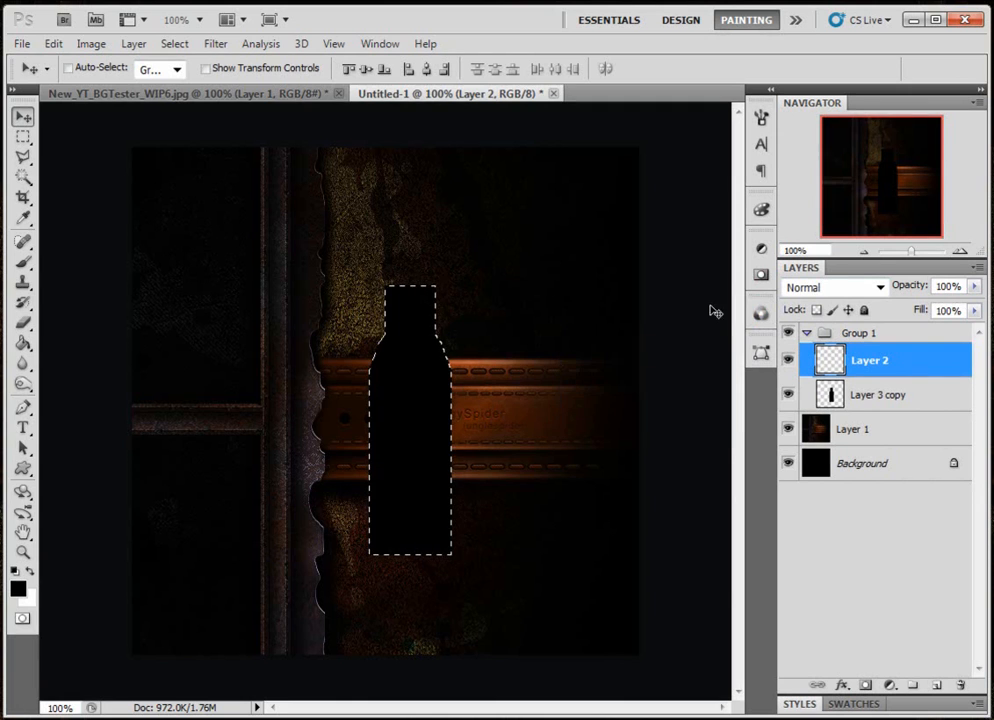
{"action": "left_click", "coordinate": [379, 45]}
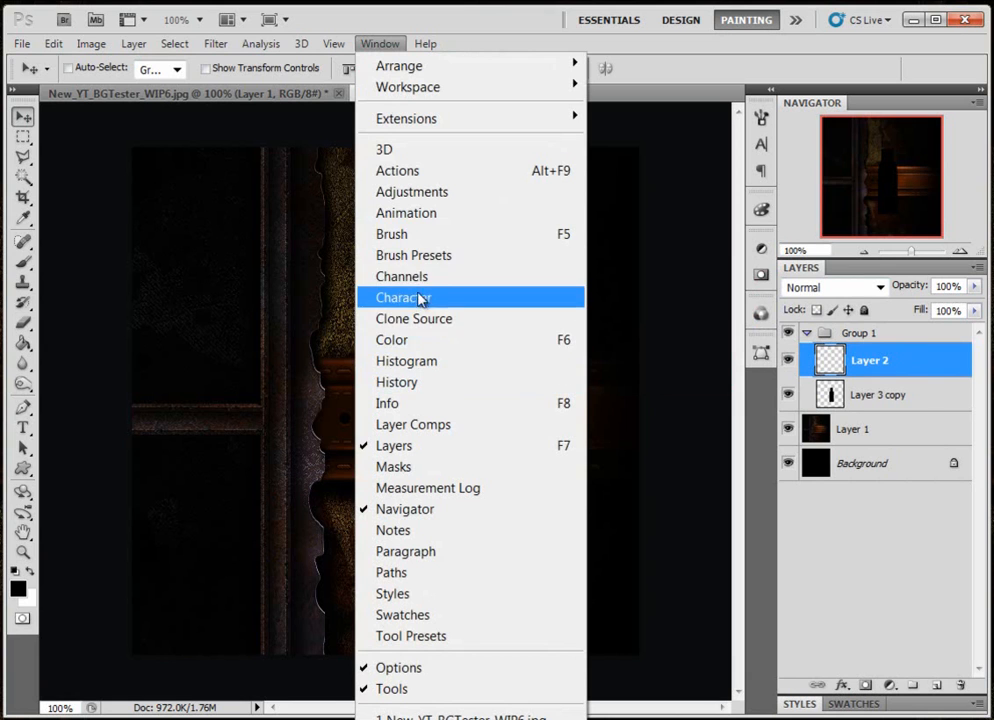
{"action": "left_click", "coordinate": [517, 29]}
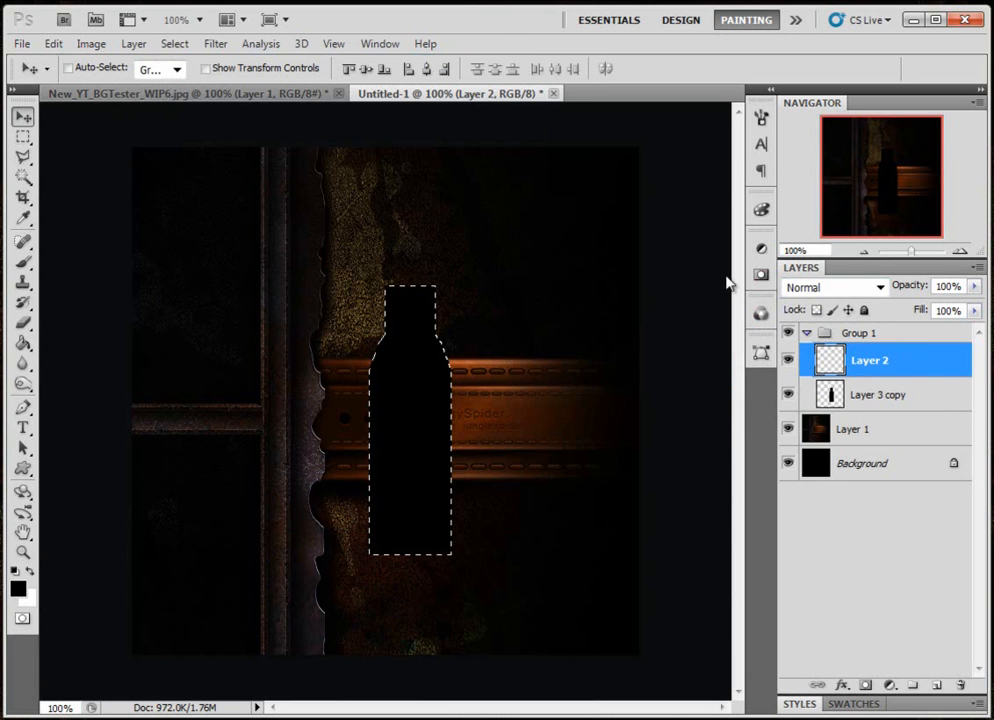
Save the bottle selection as a new alpha channel, display only Alpha 1 and deselect.
{"action": "left_click", "coordinate": [762, 314]}
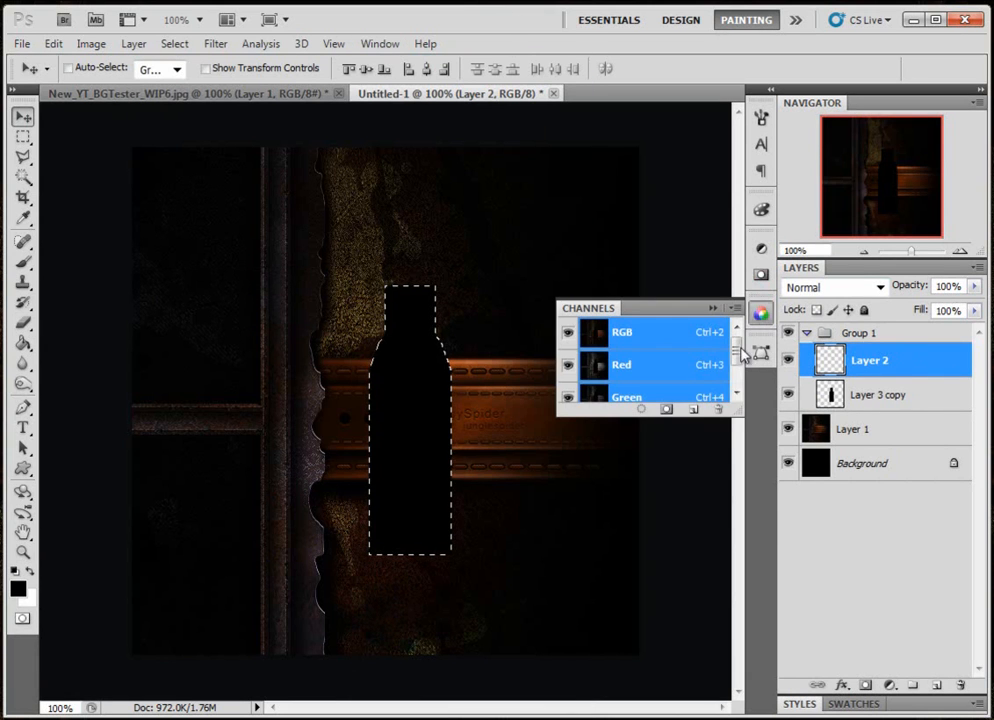
{"action": "left_click", "coordinate": [665, 411]}
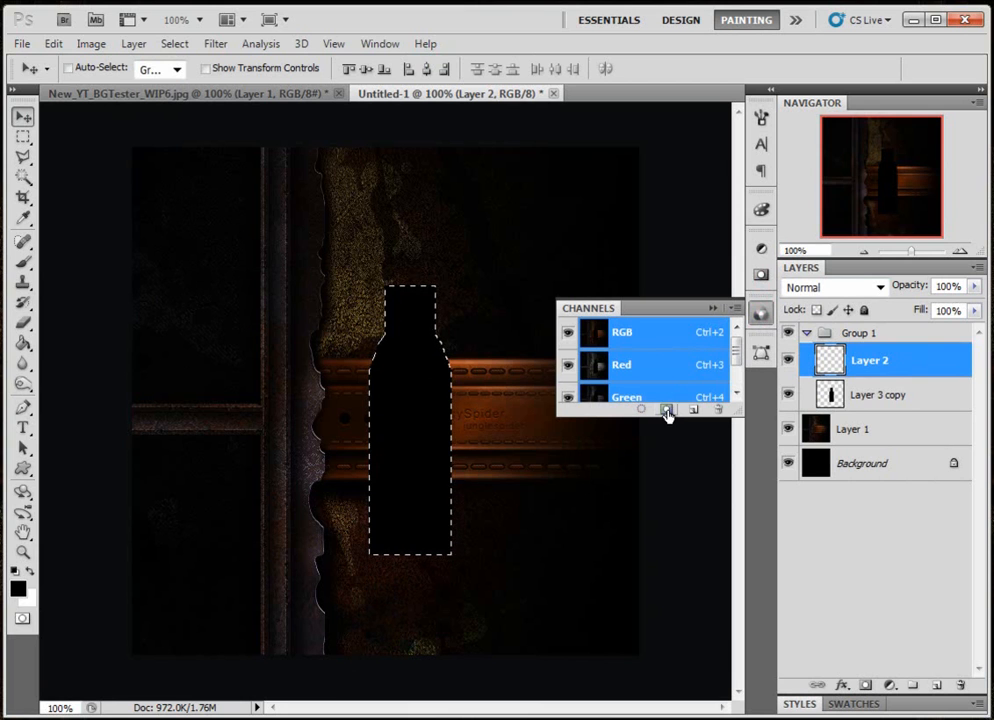
{"action": "scroll", "coordinate": [737, 372], "scroll_direction": "down", "scroll_amount": 2}
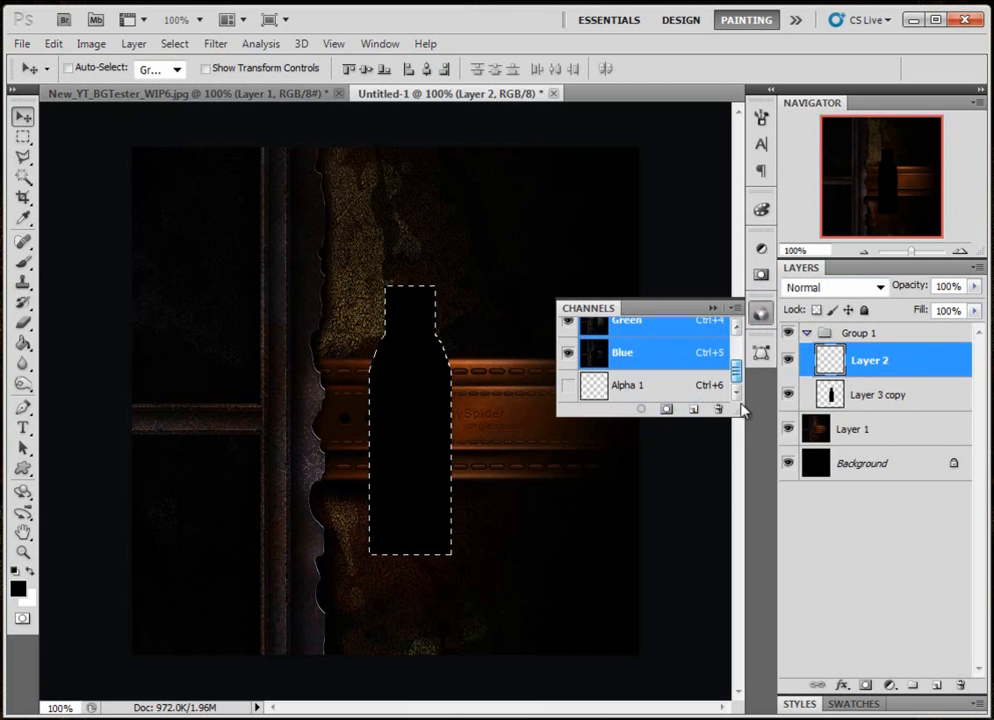
{"action": "left_click", "coordinate": [595, 388]}
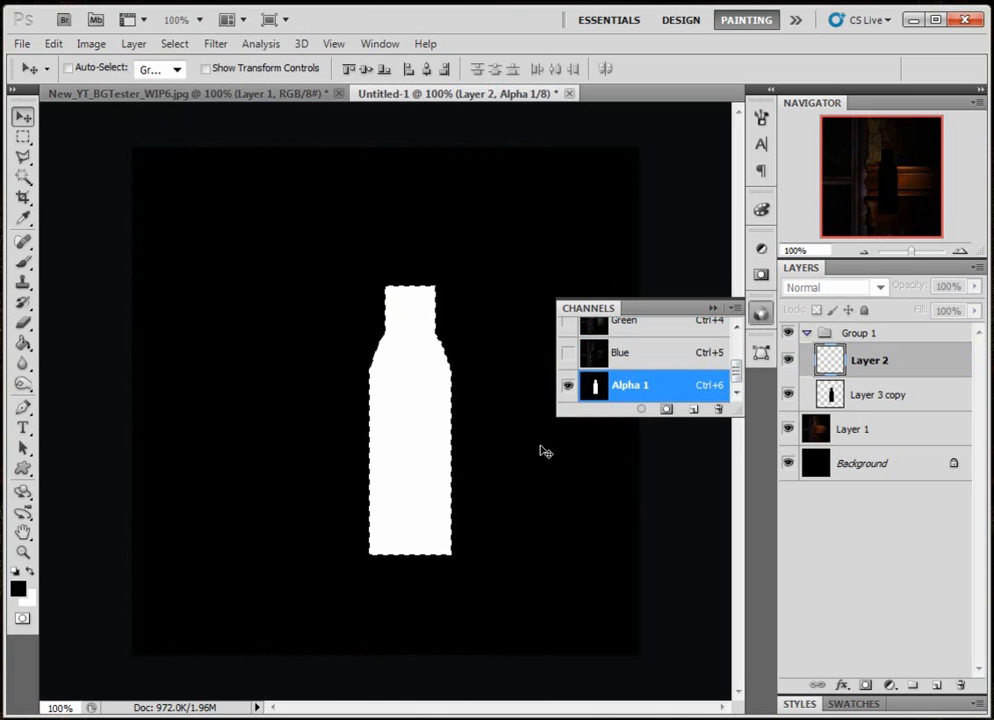
{"action": "key", "text": "ctrl+d"}
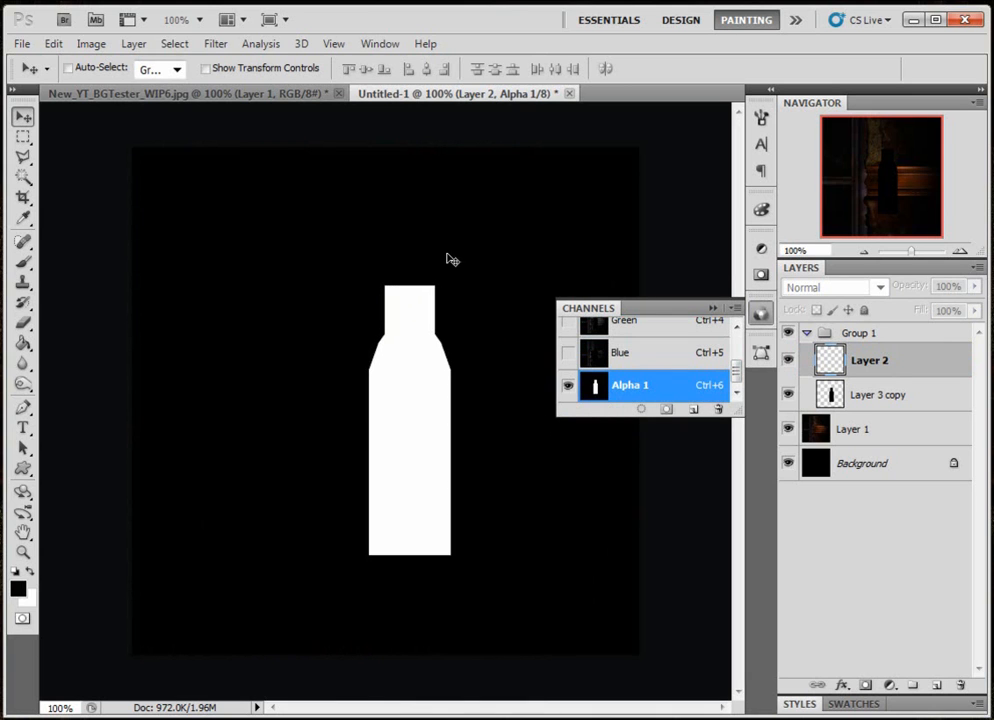
Apply a Gaussian Blur with a 5.7-pixel radius to the bottle shape in the Alpha 1 channel.
{"action": "left_click", "coordinate": [215, 43]}
{"action": "mouse_move", "coordinate": [264, 242]}
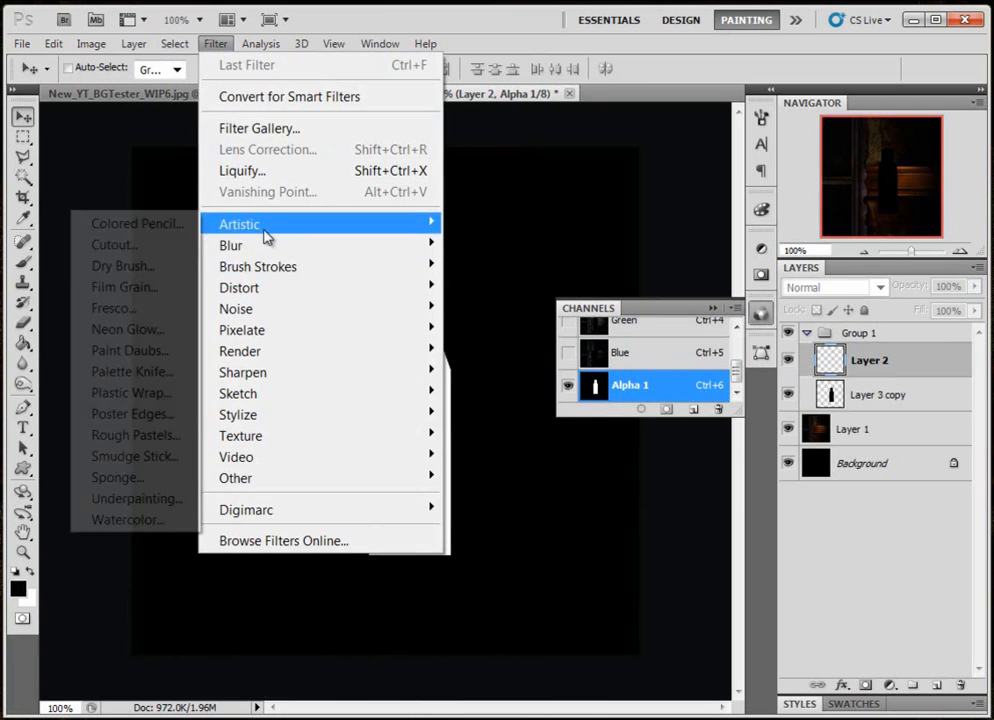
{"action": "left_click", "coordinate": [176, 330]}
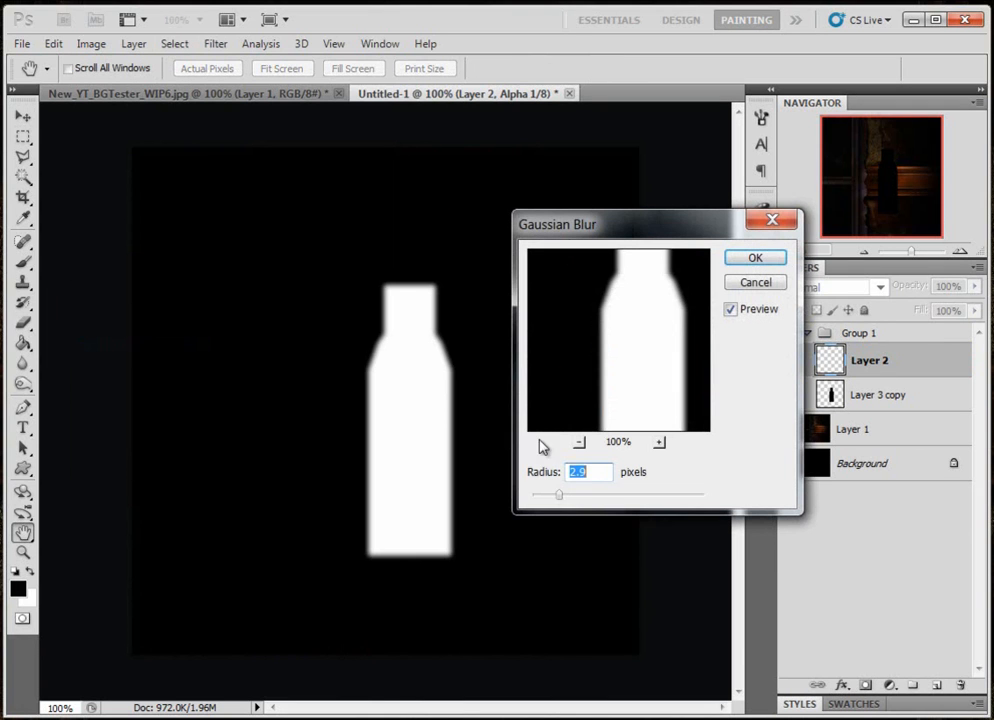
{"action": "left_click_drag", "start_coordinate": [573, 491], "coordinate": [583, 497]}
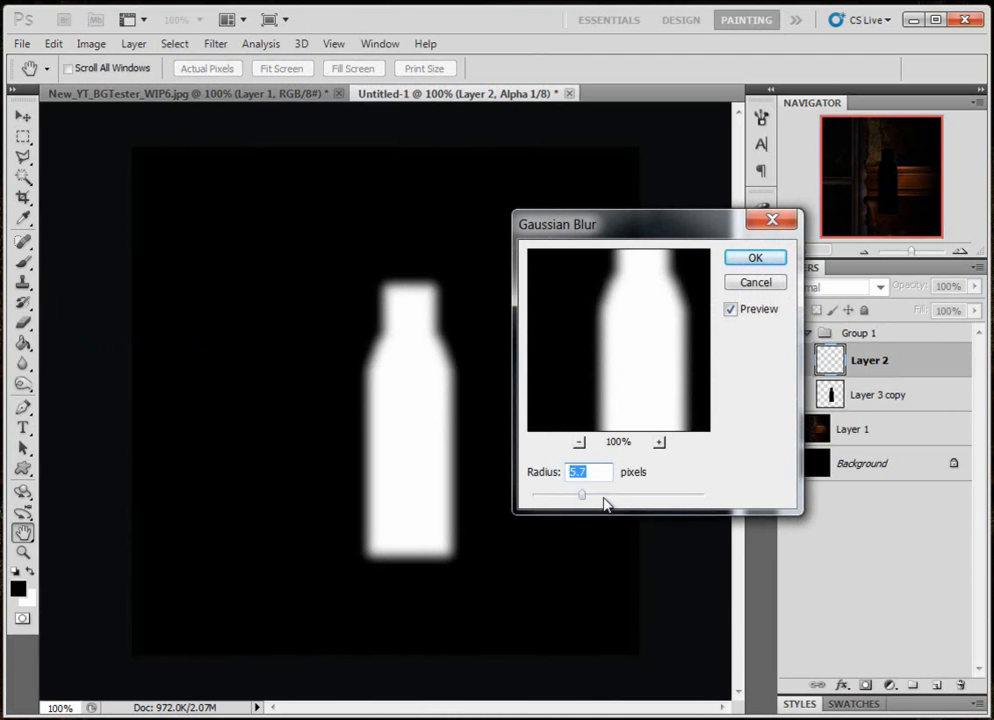
{"action": "left_click", "coordinate": [755, 258]}
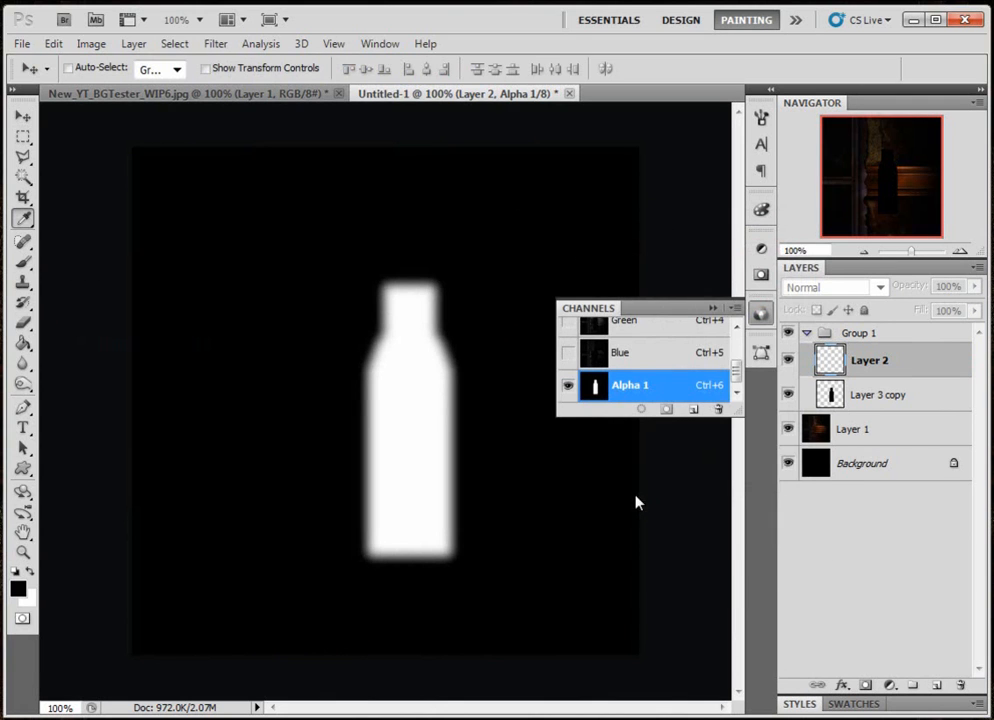
Sharpen the blurred Alpha 1 bottle edges with Levels, setting the input levels to 104, 1.00 and 131.
{"action": "key", "text": "ctrl+l"}
{"action": "left_click_drag", "start_coordinate": [729, 457], "coordinate": [636, 458]}
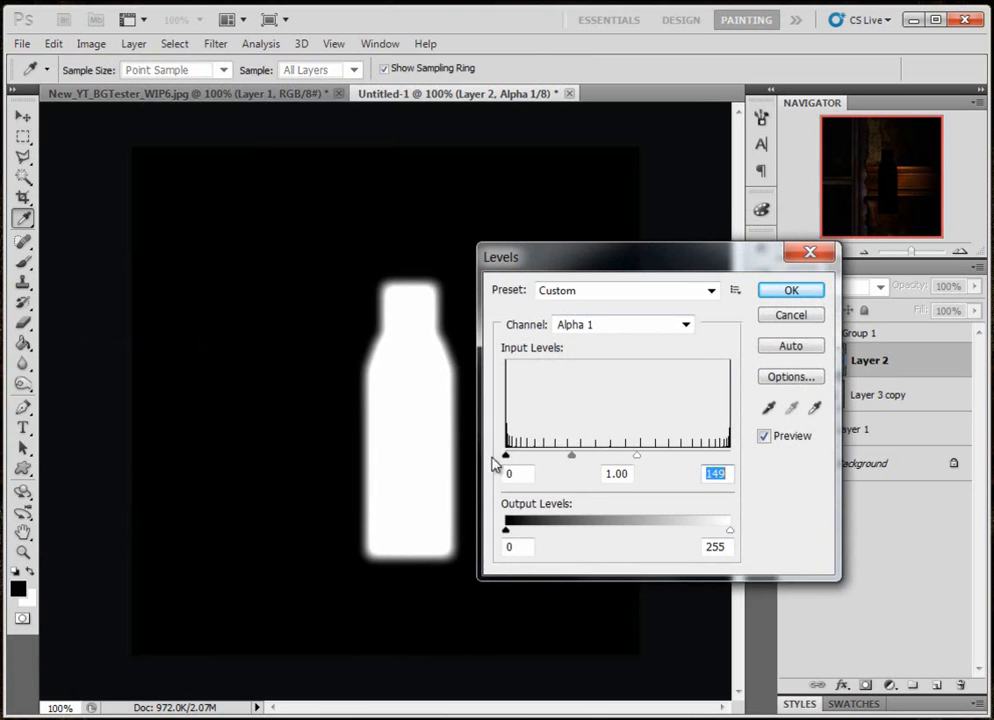
{"action": "left_click_drag", "start_coordinate": [508, 458], "coordinate": [622, 466]}
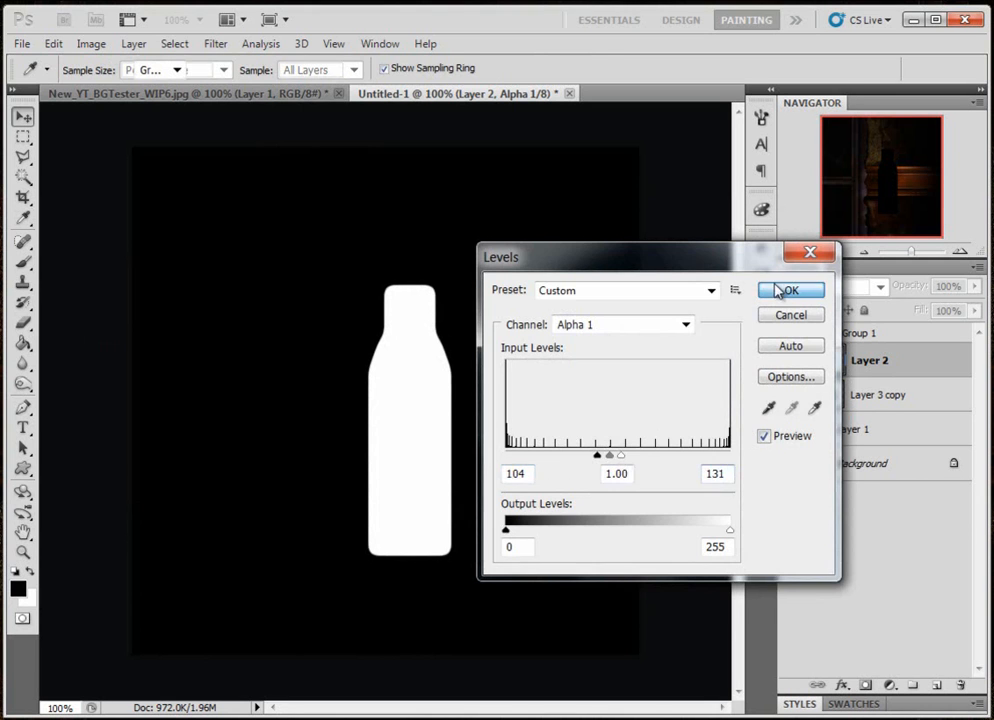
{"action": "left_click", "coordinate": [787, 291]}
Blur the Alpha 1 bottle shape again using Gaussian Blur with a radius of 8.3 pixels.
{"action": "left_click", "coordinate": [215, 44]}
{"action": "mouse_move", "coordinate": [241, 249]}
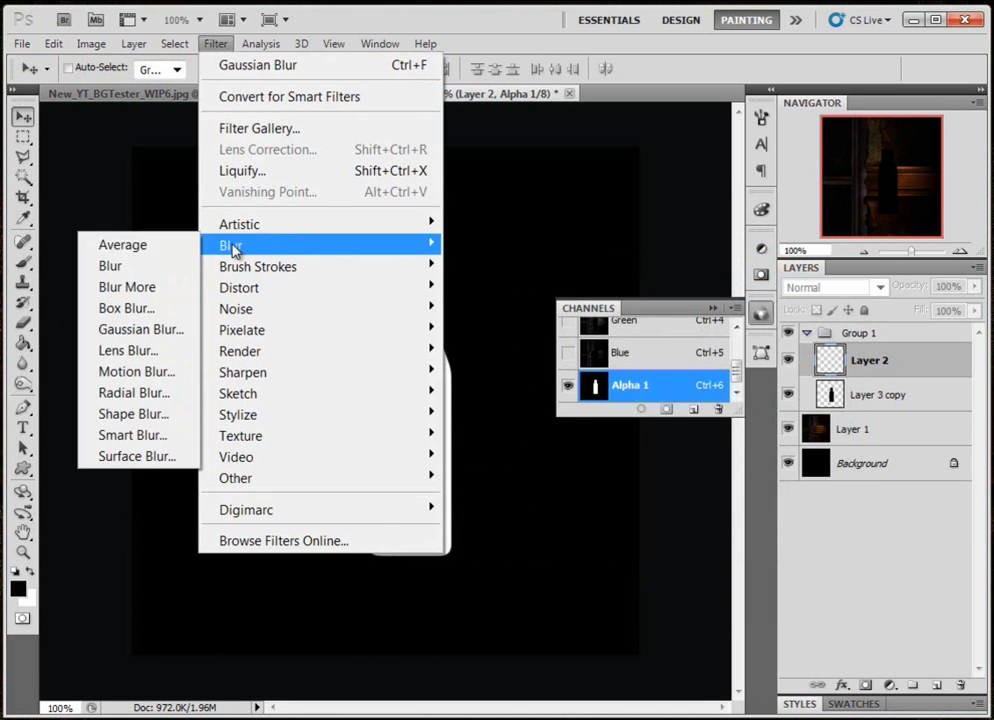
{"action": "left_click", "coordinate": [140, 329]}
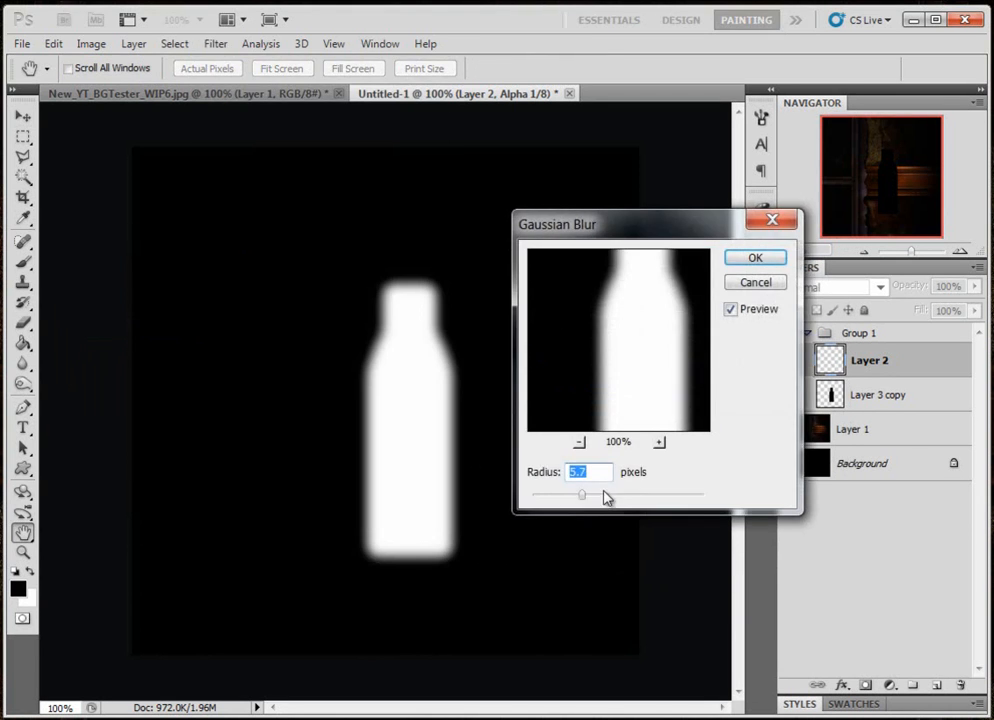
{"action": "left_click_drag", "start_coordinate": [583, 498], "coordinate": [591, 500]}
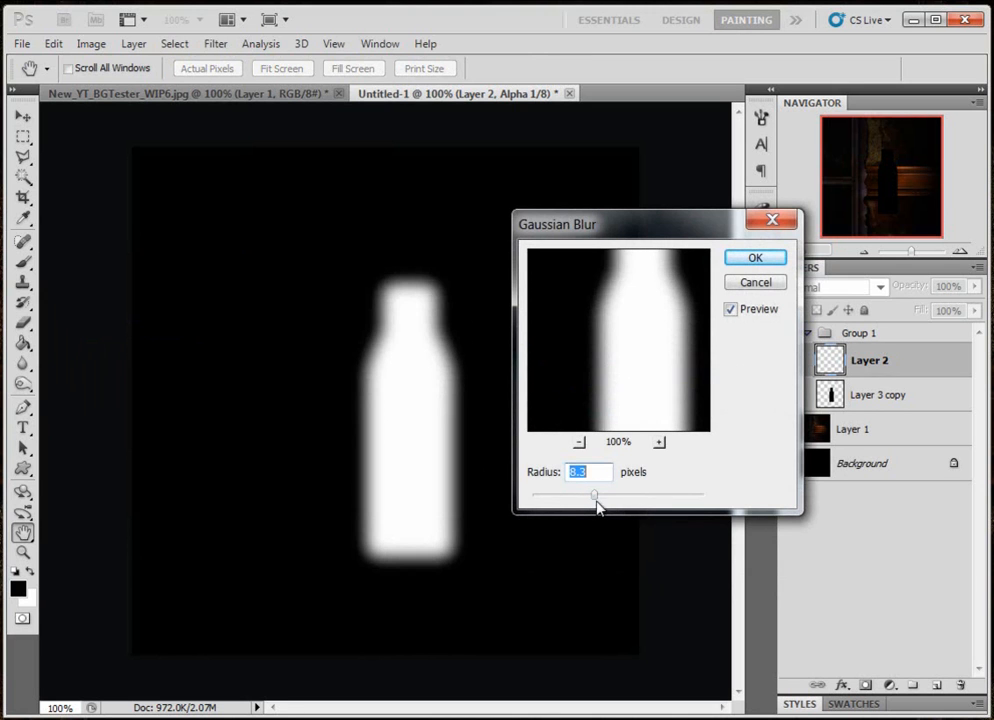
{"action": "left_click", "coordinate": [755, 258]}
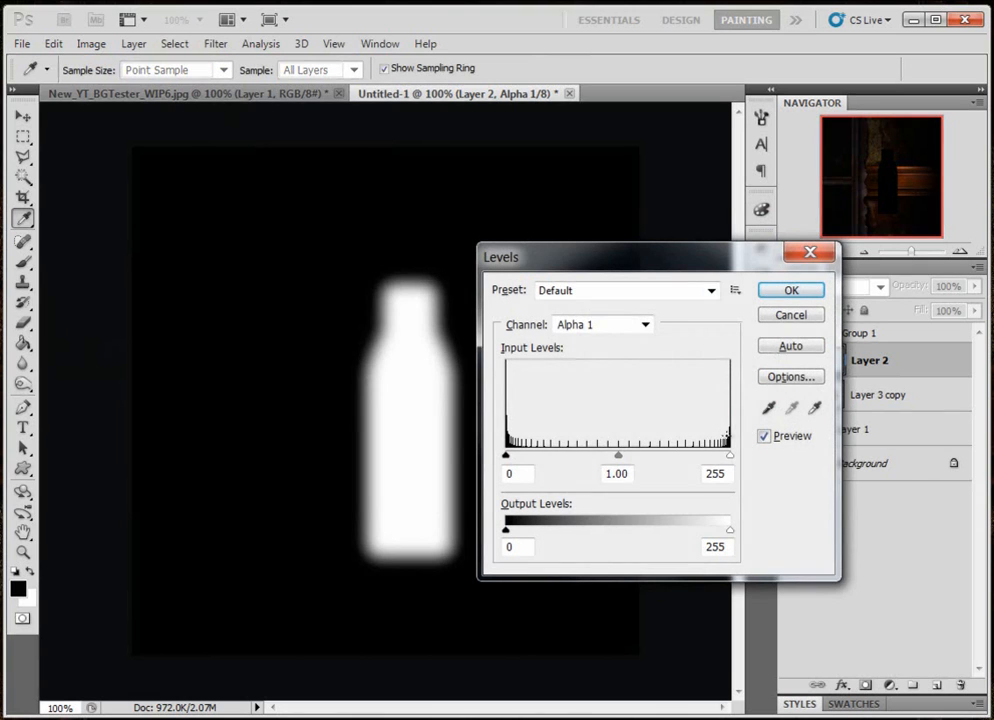
Tighten the bottle's rounded edges in Alpha 1 with Levels, using input levels of 100, 1.00 and 123.
{"action": "left_click_drag", "start_coordinate": [729, 456], "coordinate": [615, 458]}
{"action": "left_click_drag", "start_coordinate": [507, 458], "coordinate": [593, 470]}
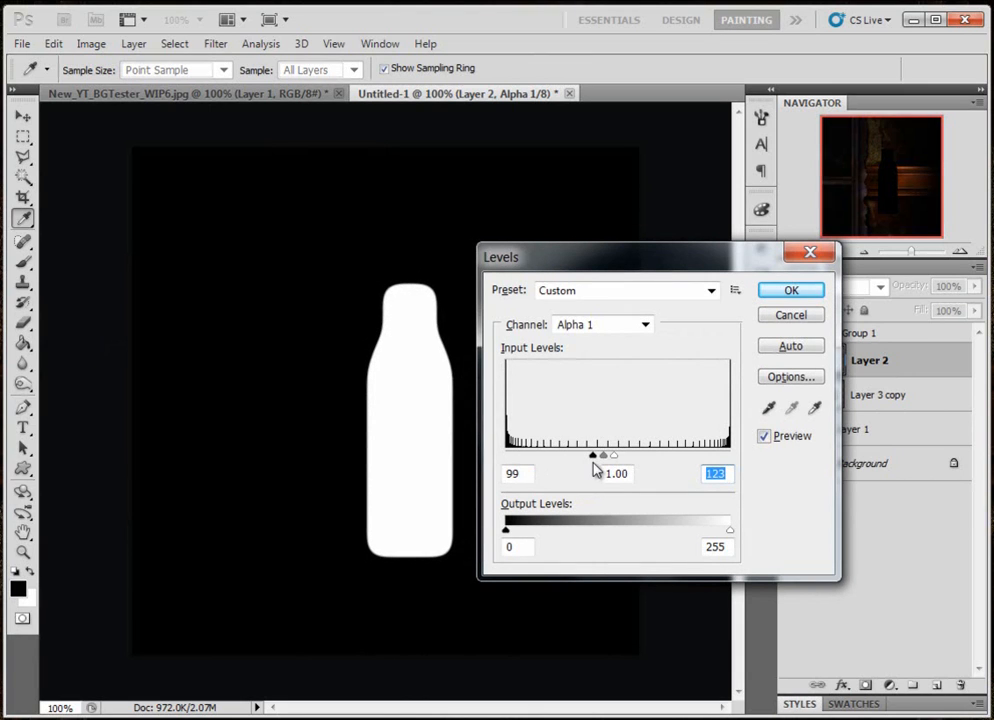
{"action": "left_click_drag", "start_coordinate": [593, 463], "coordinate": [595, 464]}
{"action": "left_click", "coordinate": [594, 462]}
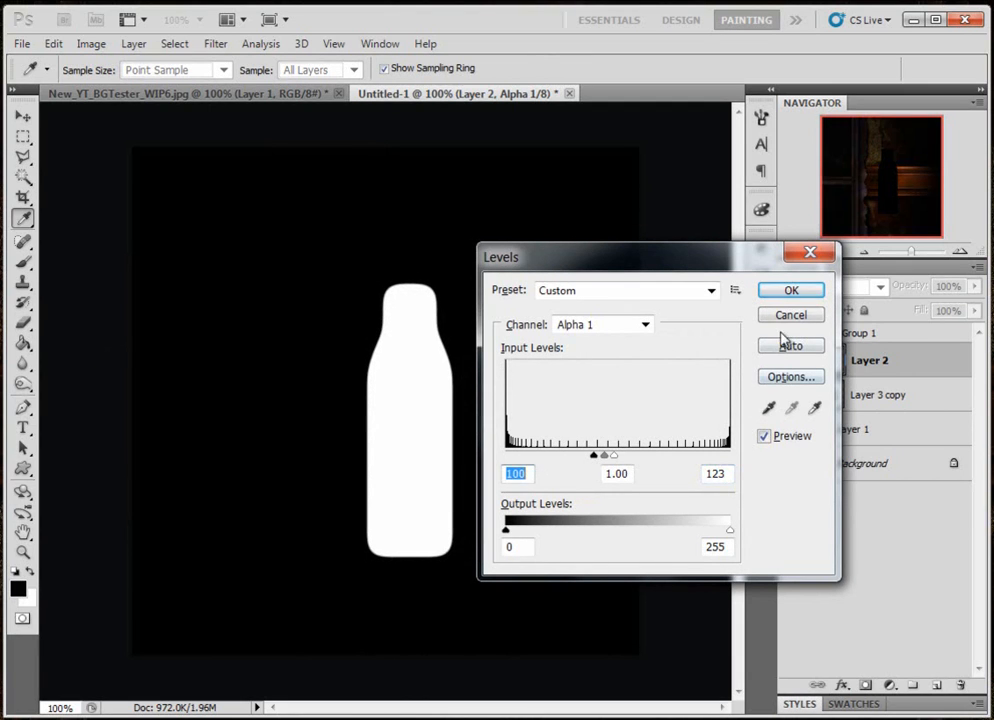
{"action": "left_click", "coordinate": [786, 293]}
{"action": "key", "text": "v"}
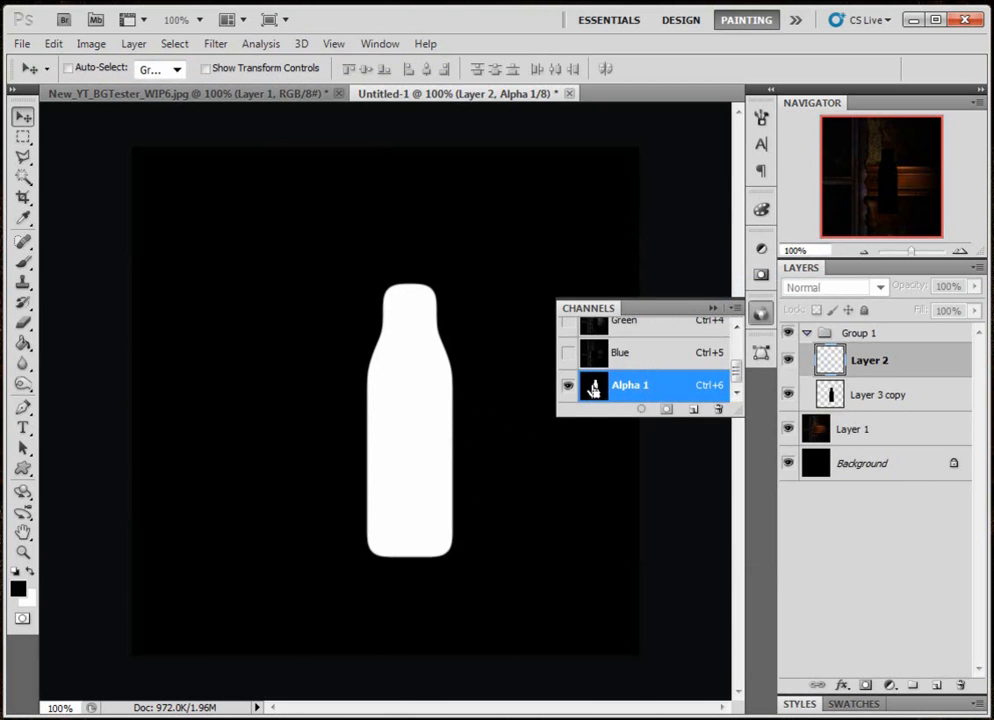
Load Alpha 1 as a selection and return to the full RGB view with Layer 2 active.
{"action": "left_click", "coordinate": [593, 388], "text": "ctrl"}
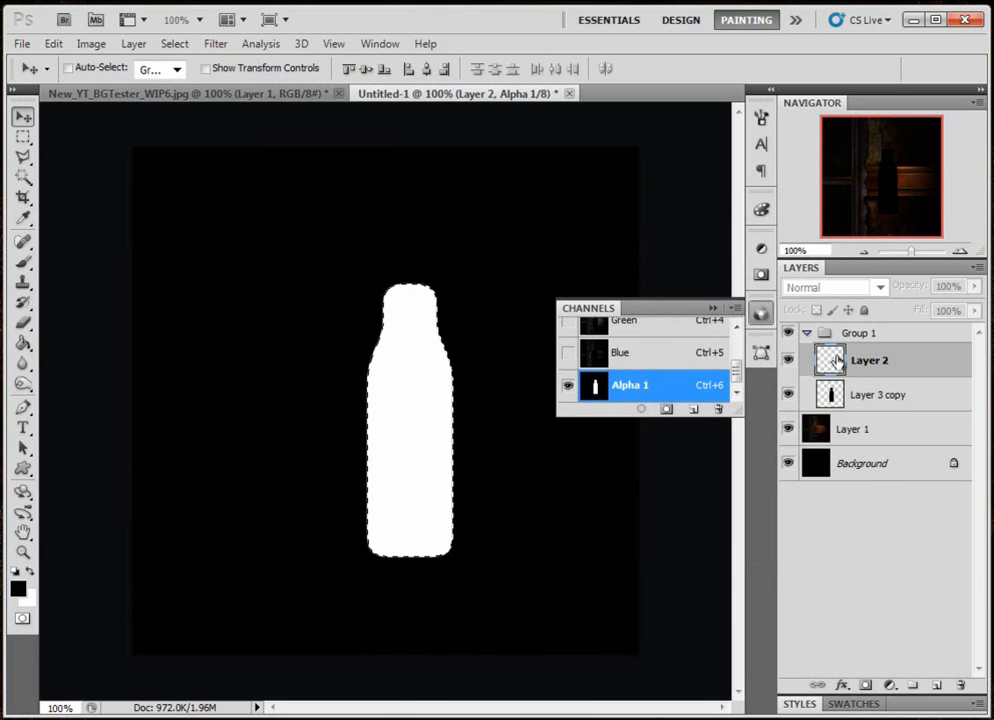
{"action": "left_click", "coordinate": [832, 360]}
{"action": "key", "text": "ctrl+2"}
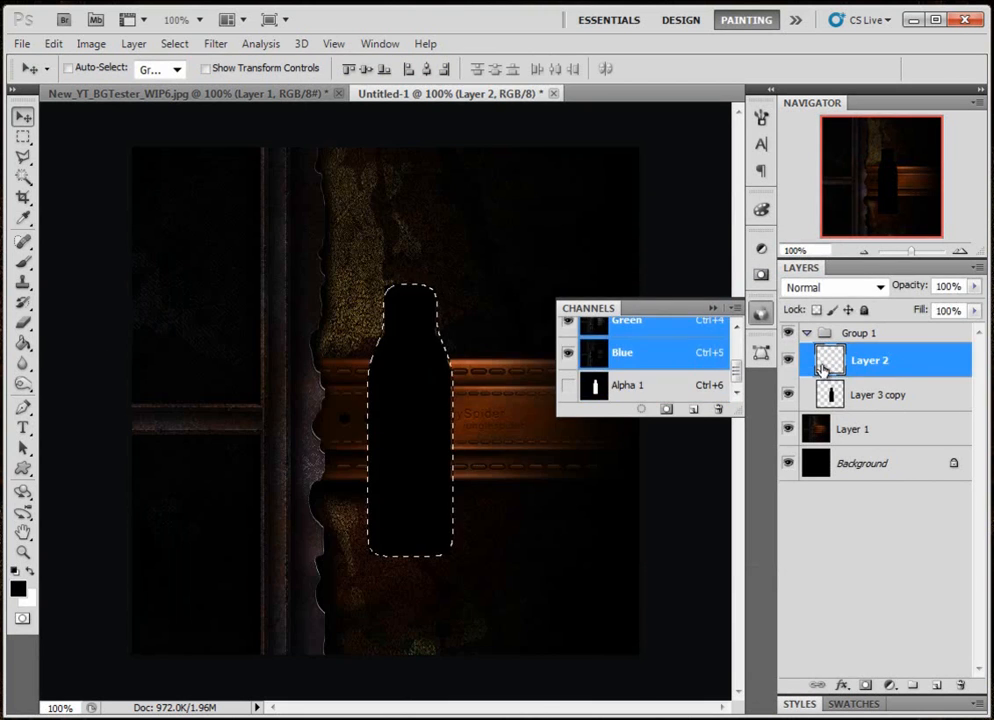
Fill the bottle selection on Layer 2 with white using the Paint Bucket, and hide Layer 3 copy.
{"action": "left_click", "coordinate": [27, 571]}
{"action": "left_click", "coordinate": [22, 343]}
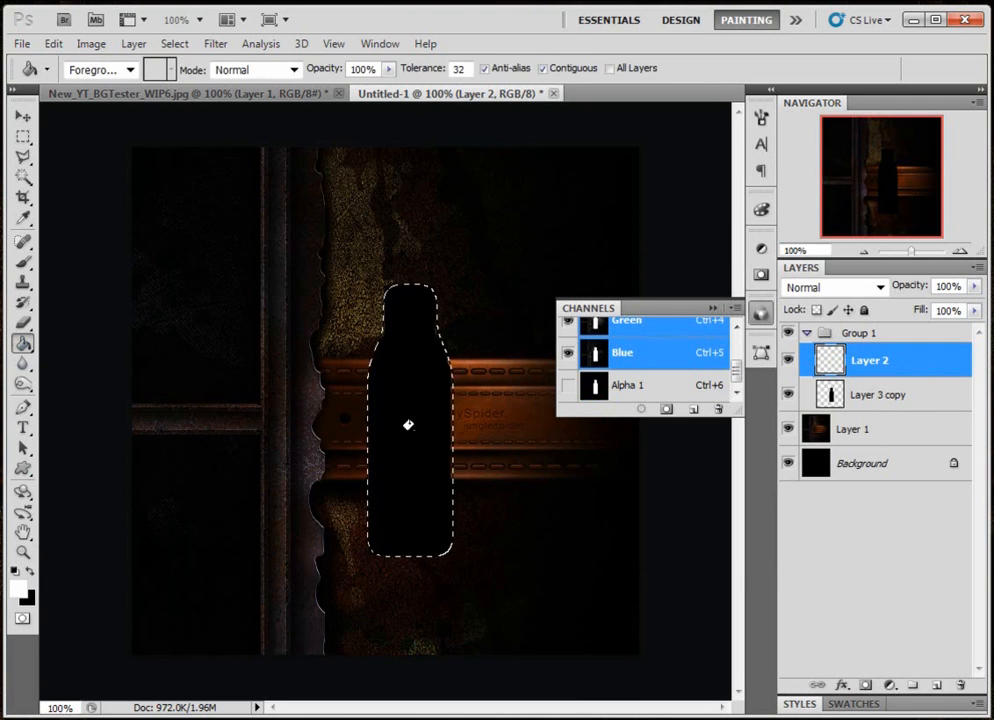
{"action": "left_click", "coordinate": [407, 426]}
{"action": "left_click", "coordinate": [788, 394]}
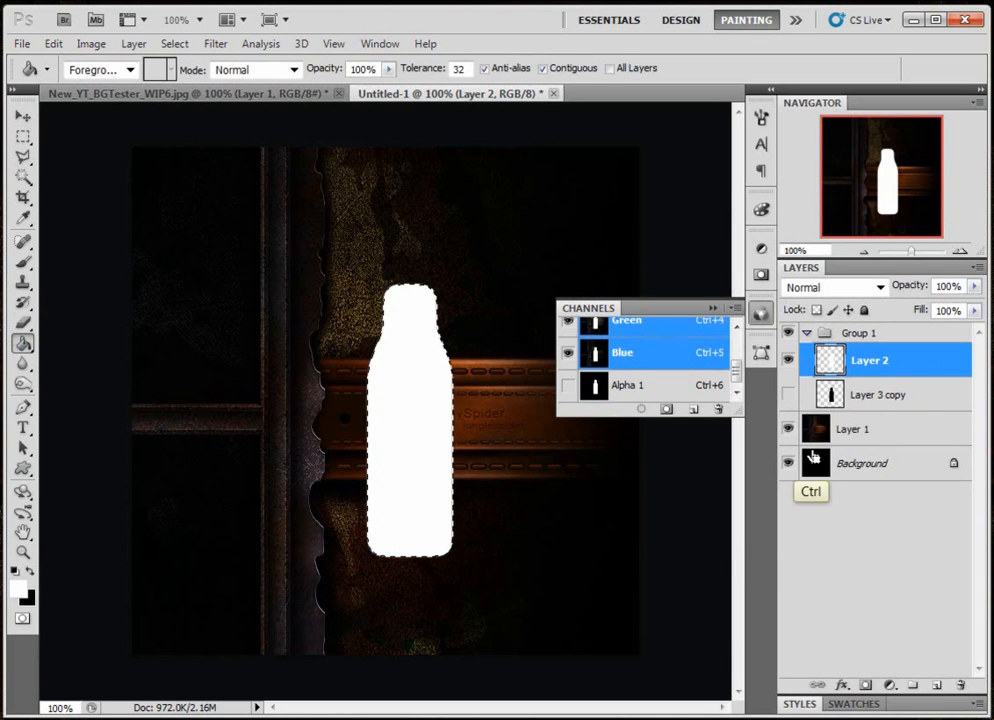
{"action": "left_click", "coordinate": [788, 360]}
{"action": "left_click", "coordinate": [788, 360]}
Deselect, then cut off the white bottle's rounded top using a rectangular marquee selection across the neck.
{"action": "left_click", "coordinate": [23, 136]}
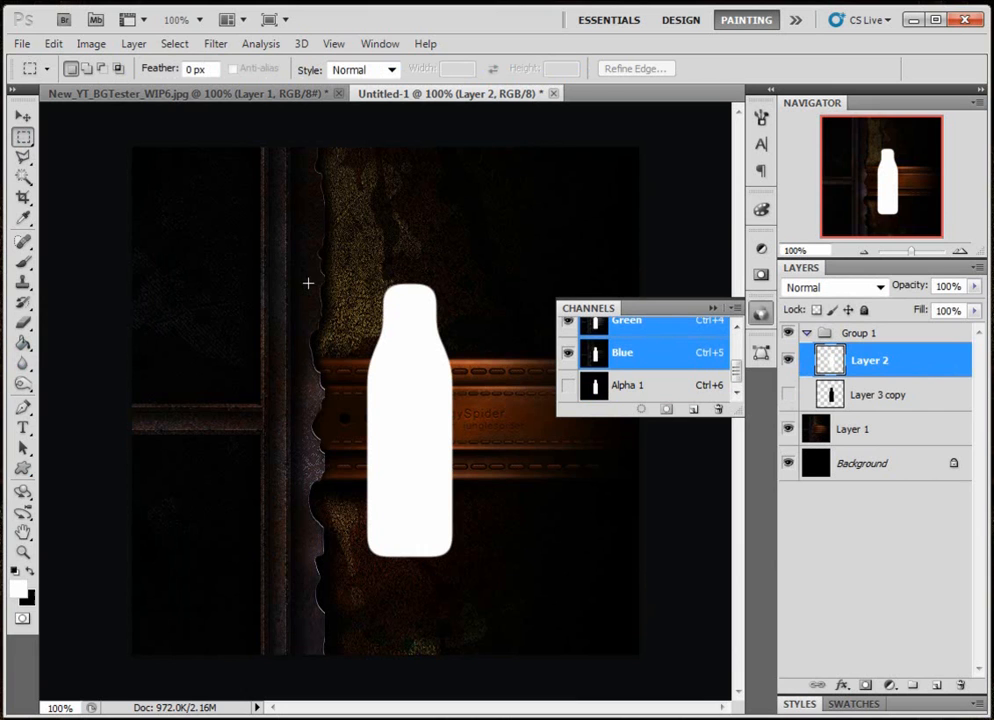
{"action": "left_click", "coordinate": [23, 136]}
{"action": "left_click", "coordinate": [80, 135]}
{"action": "left_click_drag", "start_coordinate": [325, 227], "coordinate": [515, 303]}
{"action": "key", "text": "Delete"}
Cut off the white bottle's rounded base using a rectangular marquee selection, and deselect.
{"action": "left_click_drag", "start_coordinate": [328, 590], "coordinate": [539, 517]}
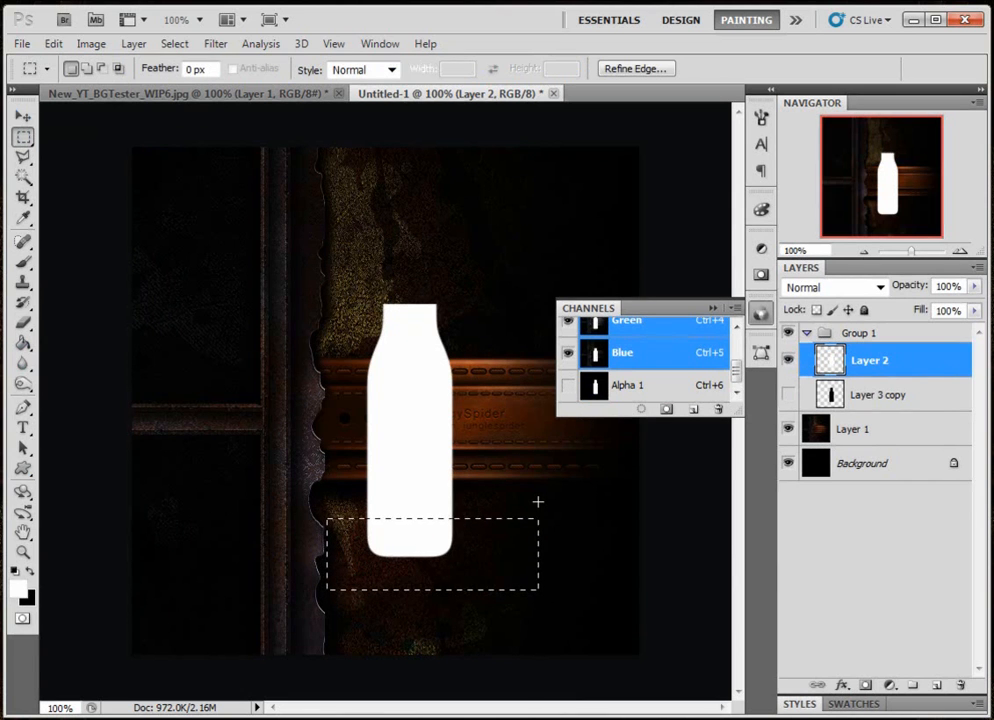
{"action": "key", "text": "Delete"}
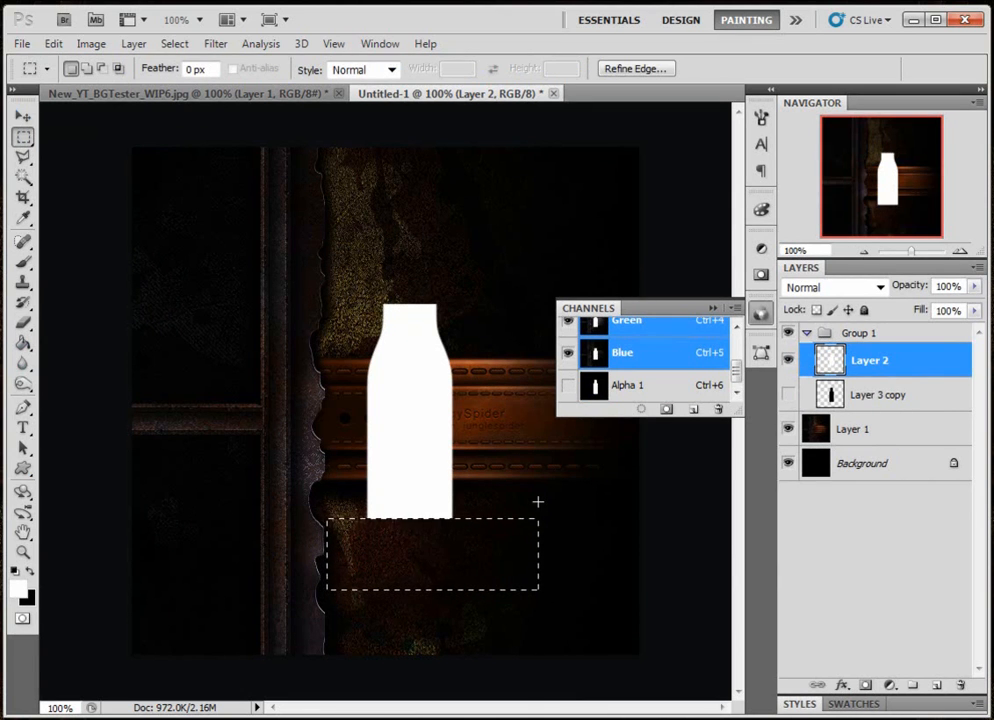
{"action": "key", "text": "ctrl"}
{"action": "key", "text": "ctrl+d"}
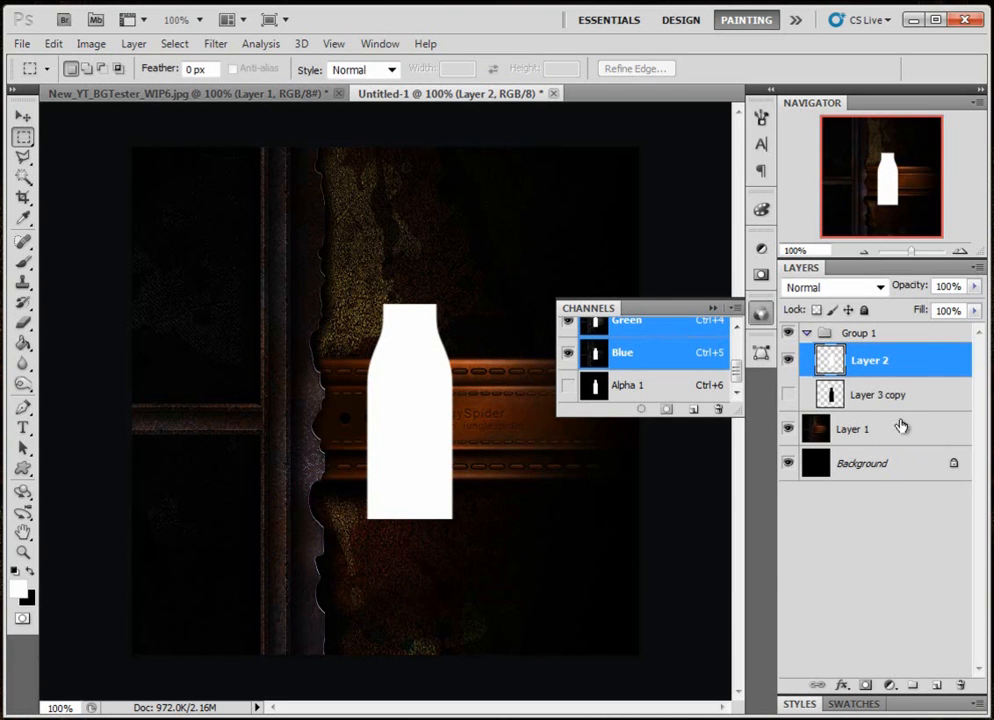
Apply the gold gradient layer style preset to the bottle on Layer 2.
{"action": "double_click", "coordinate": [915, 705]}
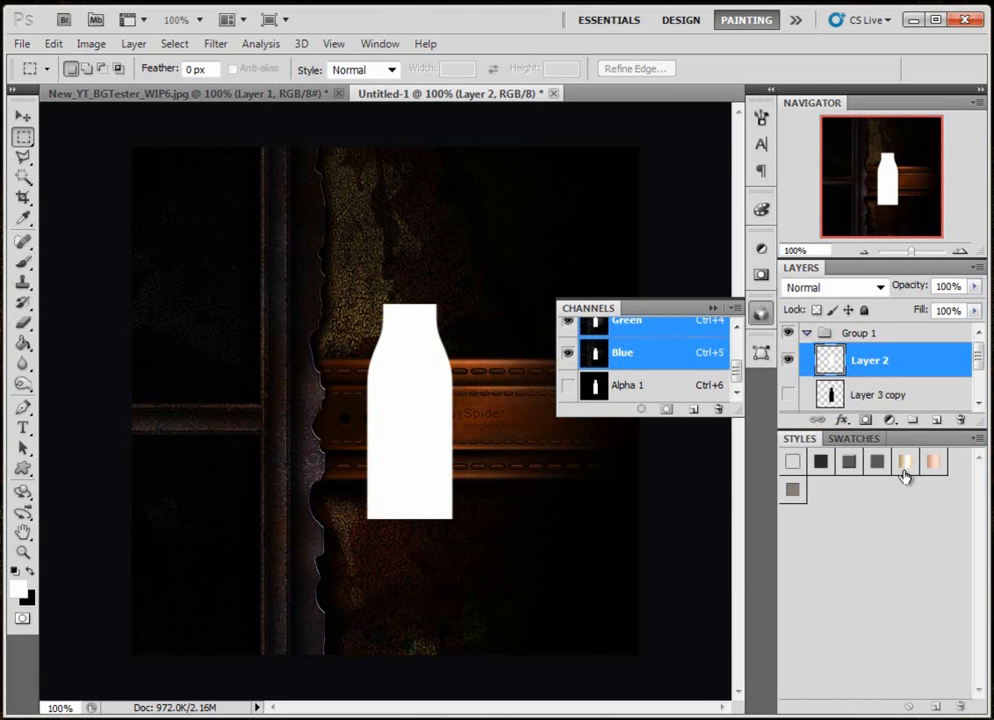
{"action": "left_click_drag", "start_coordinate": [903, 478], "coordinate": [902, 484]}
{"action": "left_click", "coordinate": [905, 462]}
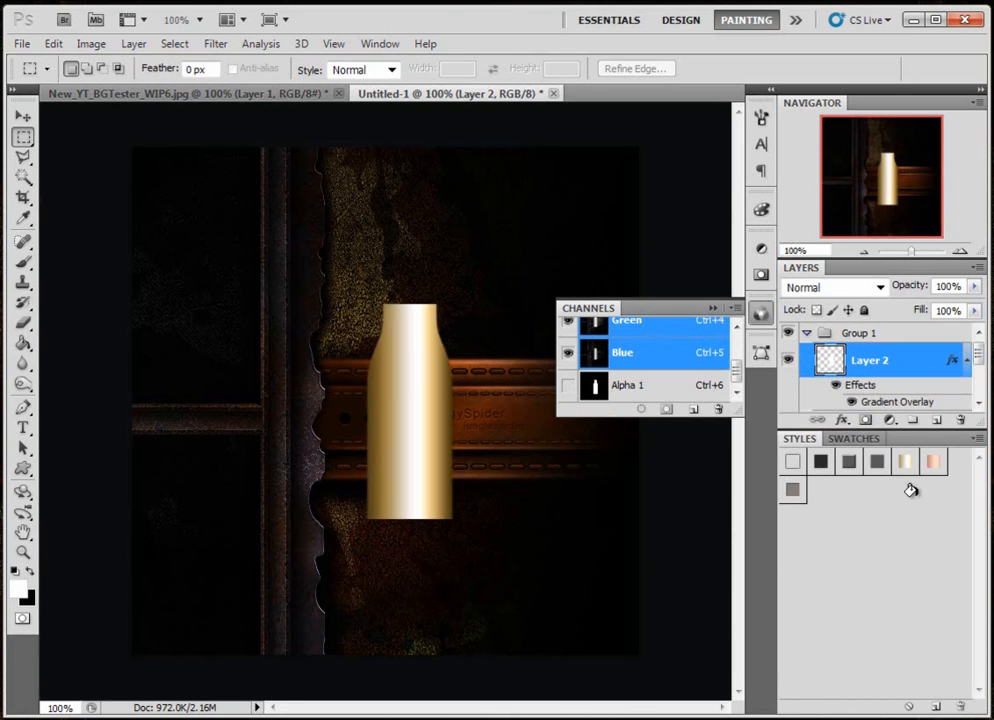
Open Layer 2's Gradient Overlay gradient for editing and examine the colour of its first stop.
{"action": "key", "text": "h"}
{"action": "double_click", "coordinate": [922, 385]}
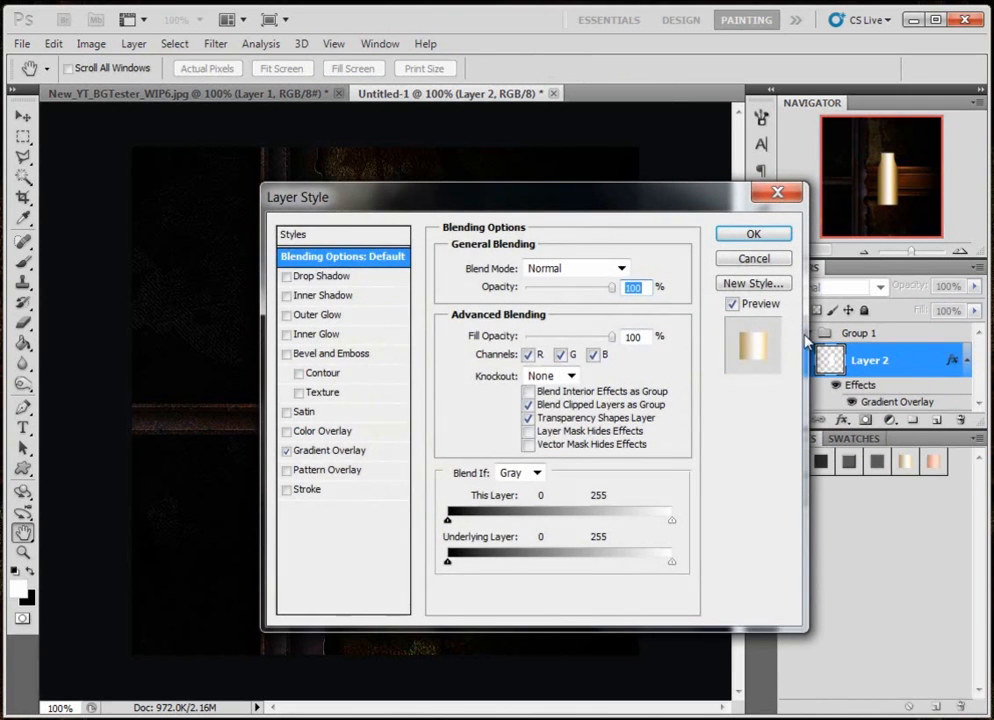
{"action": "left_click_drag", "start_coordinate": [610, 188], "coordinate": [546, 168]}
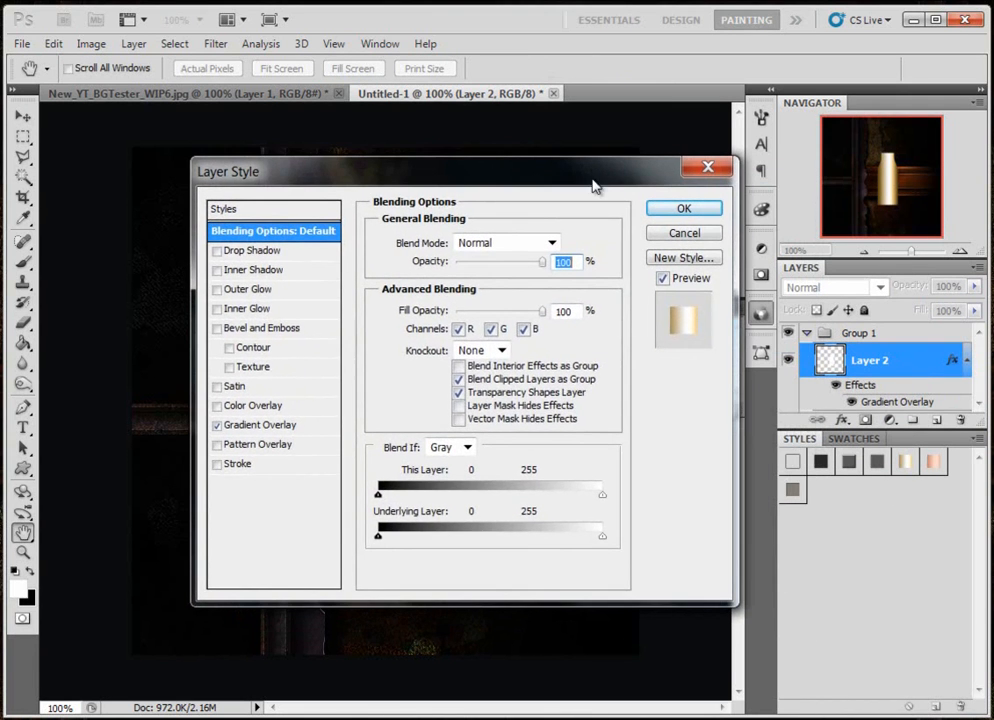
{"action": "left_click", "coordinate": [262, 424]}
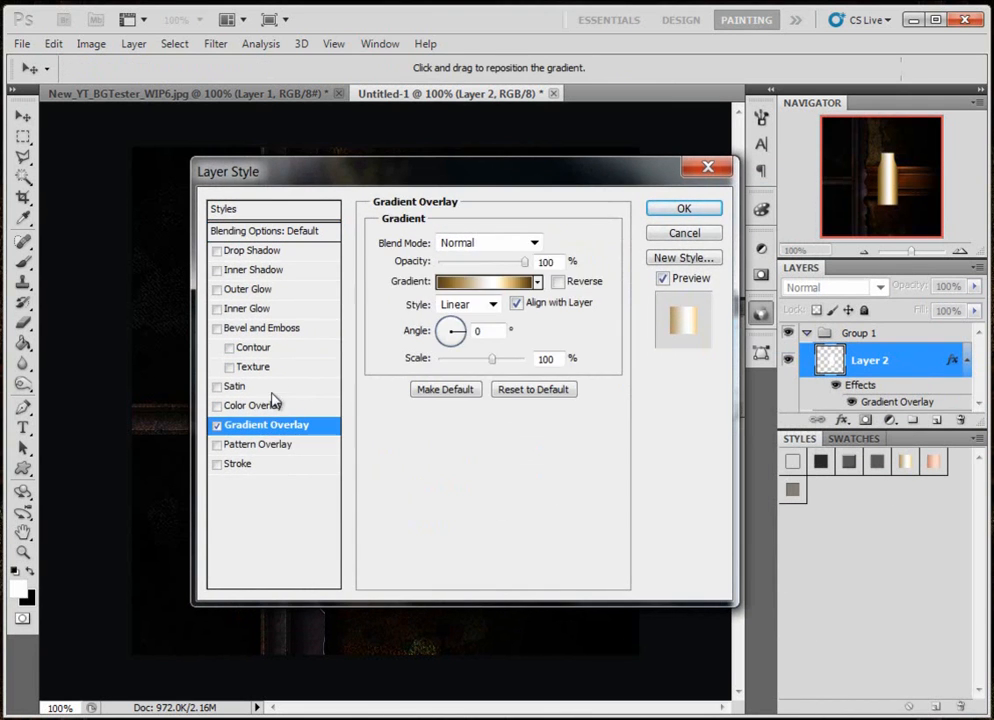
{"action": "left_click", "coordinate": [493, 283]}
{"action": "left_click_drag", "start_coordinate": [575, 278], "coordinate": [503, 200]}
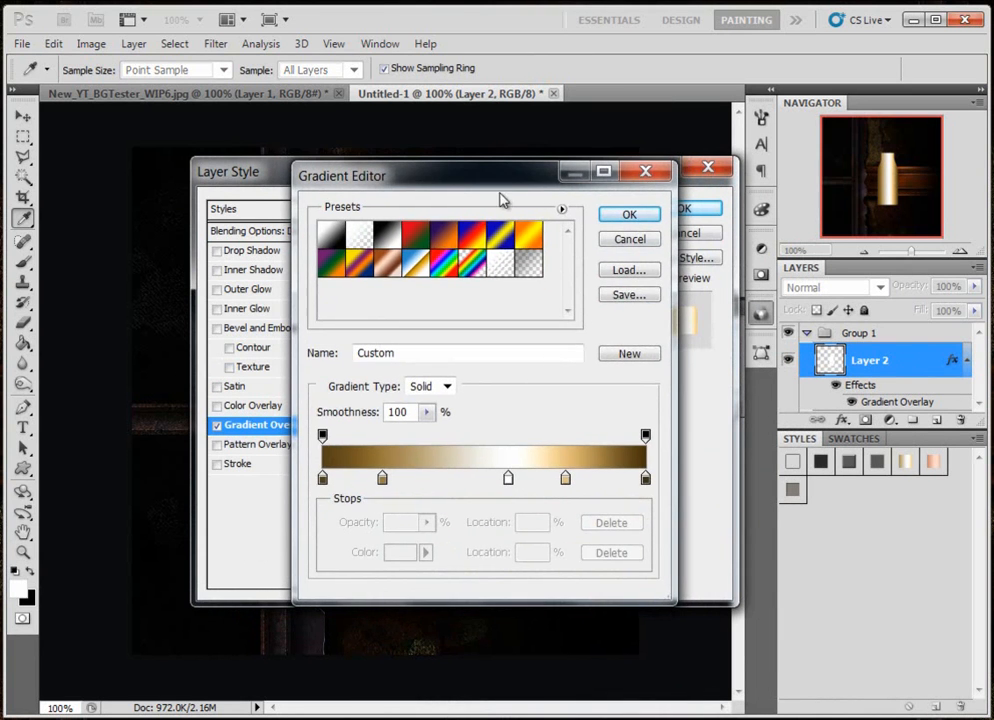
{"action": "left_click", "coordinate": [322, 478]}
{"action": "left_click", "coordinate": [396, 552]}
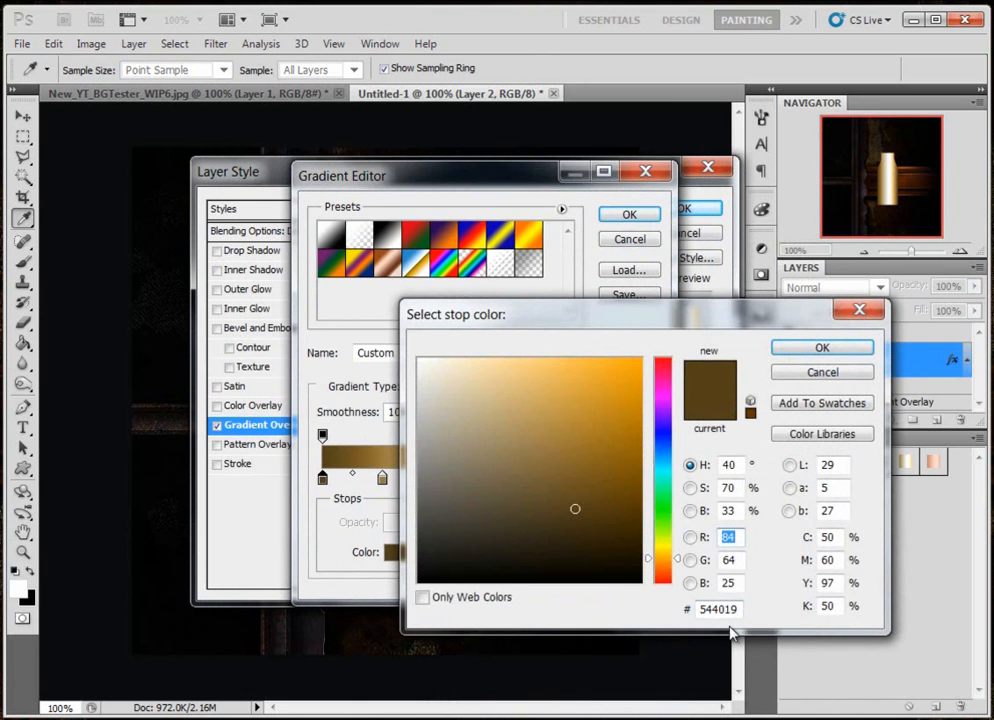
{"action": "left_click", "coordinate": [852, 349]}
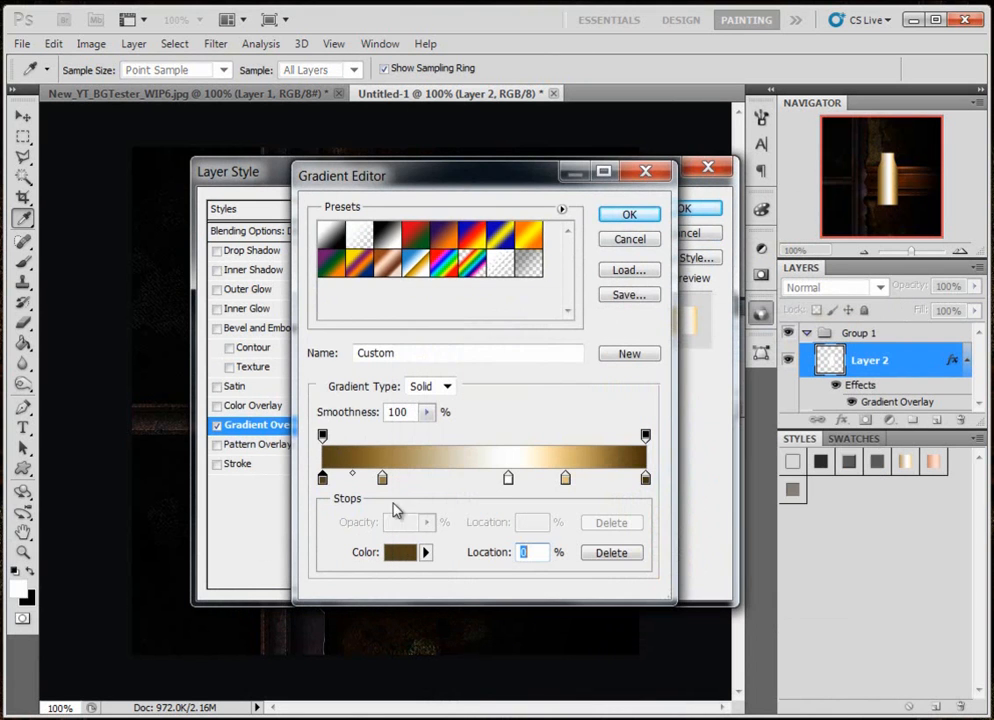
Move the gradient's second colour stop to location 20%, examine its colour, and position the light gold fourth stop at 75%.
{"action": "left_click", "coordinate": [383, 478]}
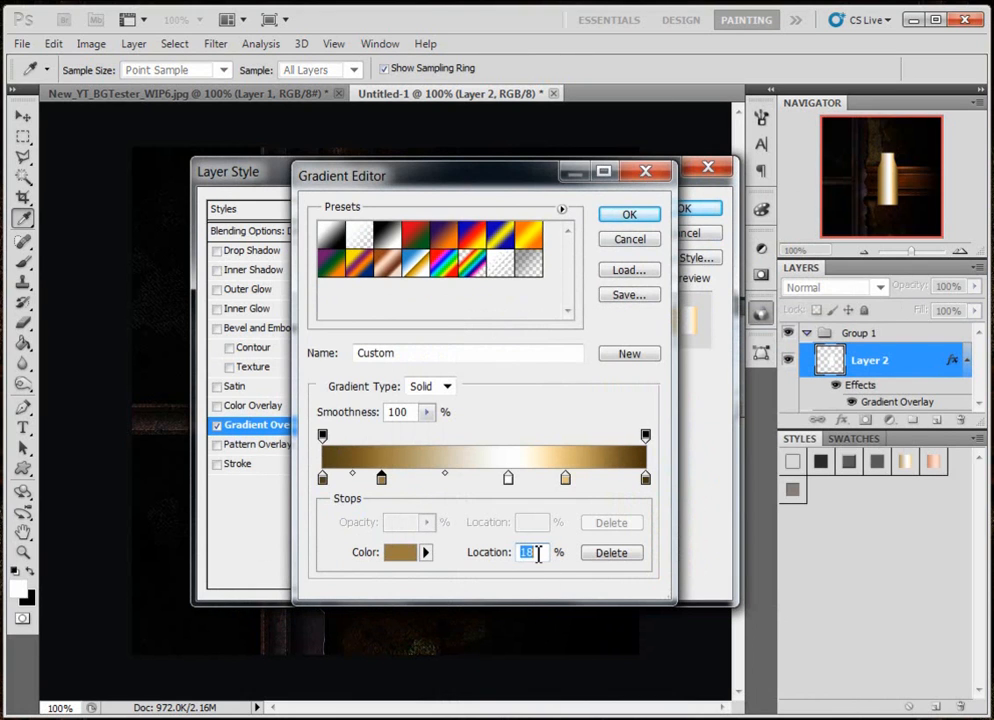
{"action": "type", "text": "120"}
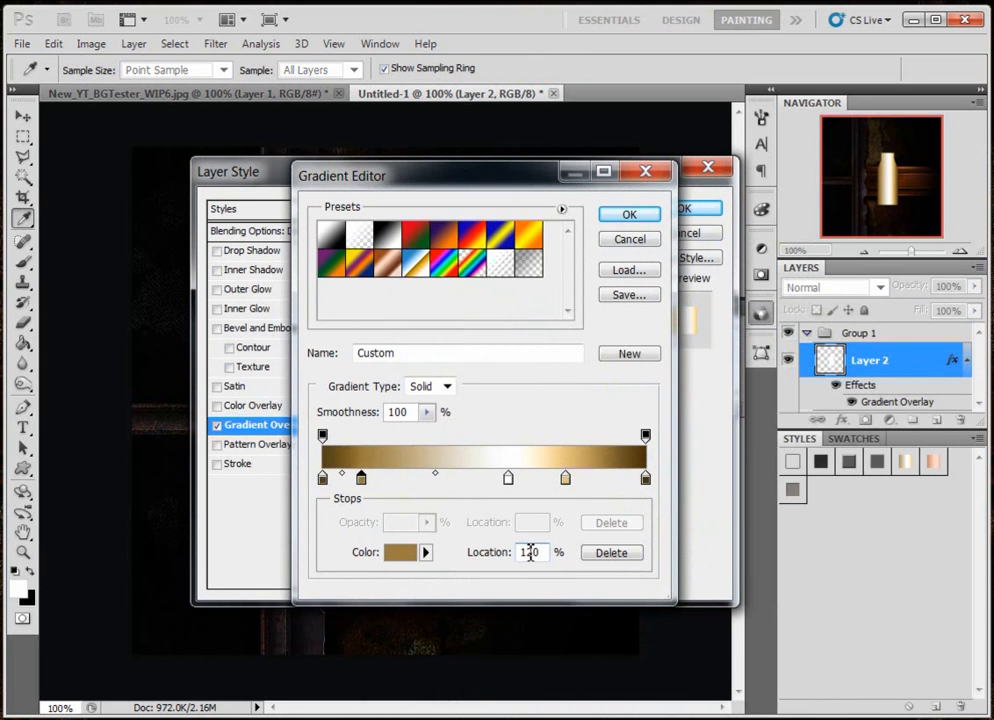
{"action": "key", "text": "BackSpace"}
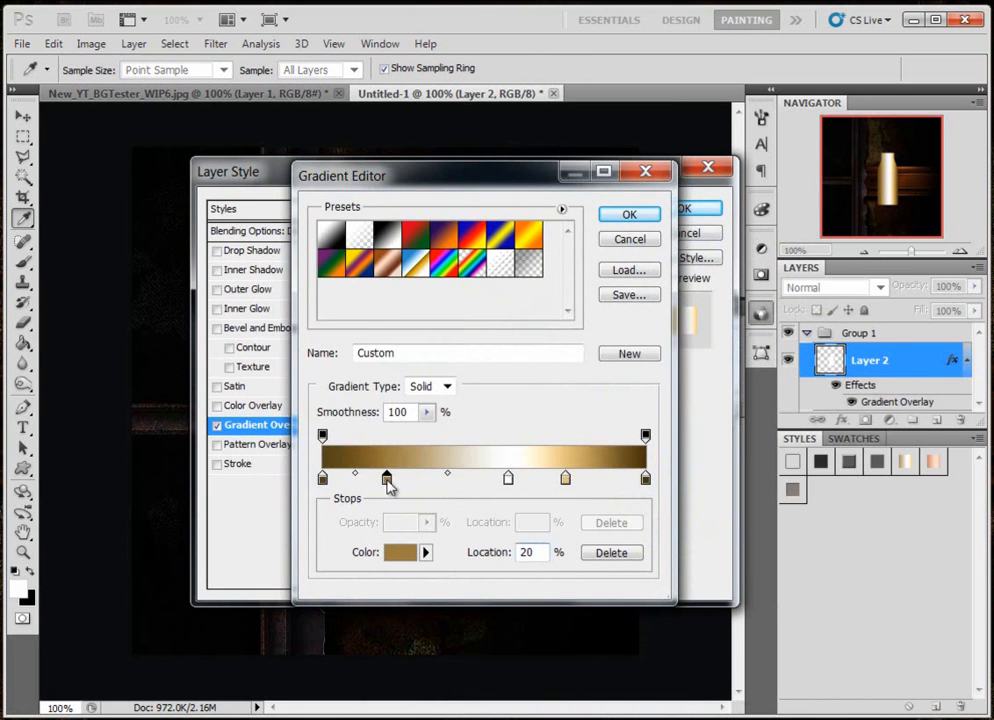
{"action": "left_click", "coordinate": [402, 552]}
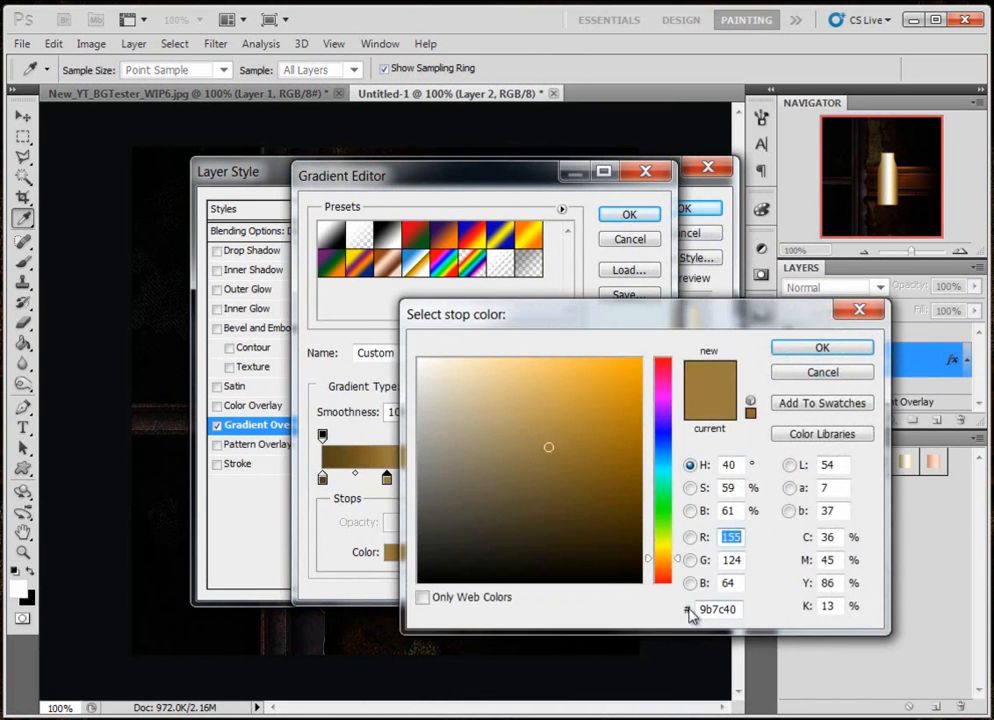
{"action": "left_click", "coordinate": [850, 350]}
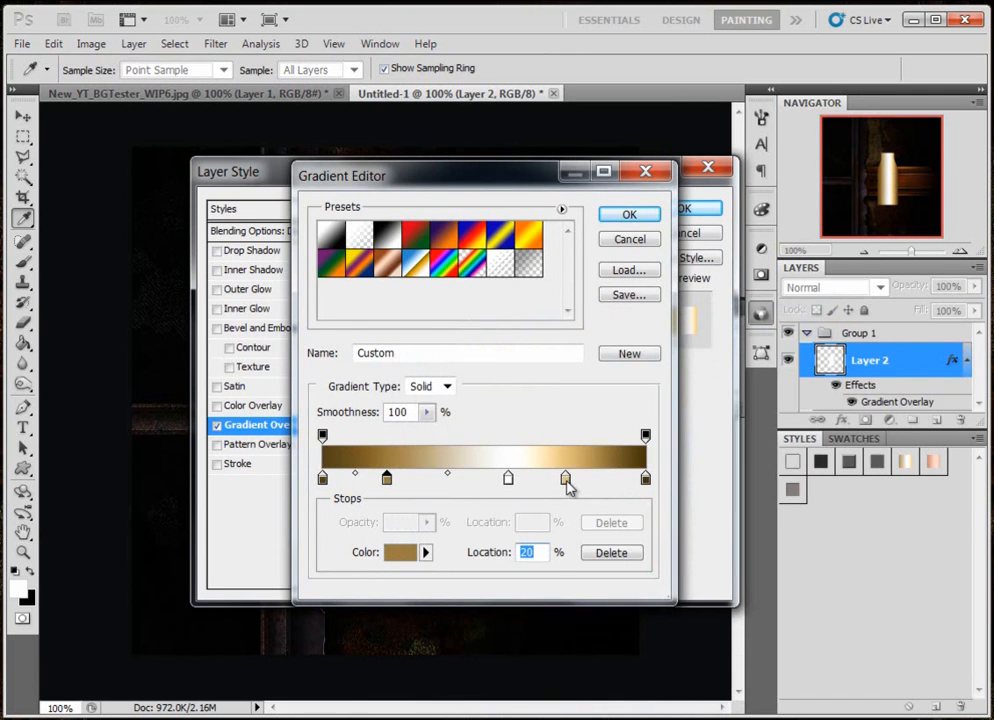
{"action": "left_click", "coordinate": [567, 481]}
{"action": "left_click_drag", "start_coordinate": [567, 487], "coordinate": [565, 483]}
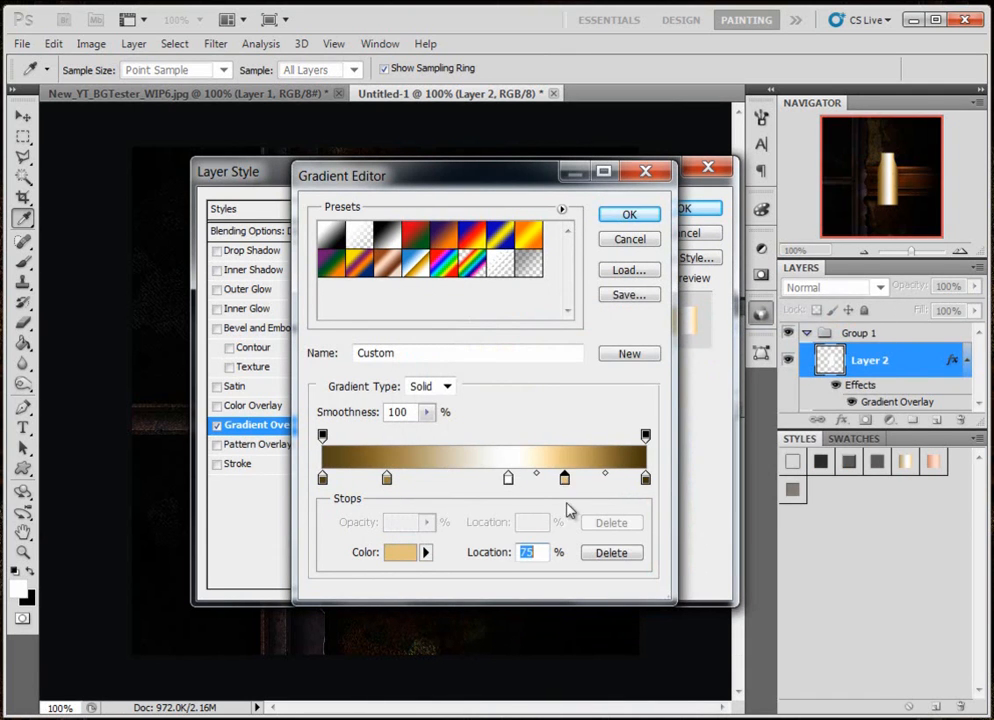
Examine the colours of the light gold stop and the final dark stop, and accept the edited gradient overlay for Layer 2.
{"action": "left_click", "coordinate": [416, 555]}
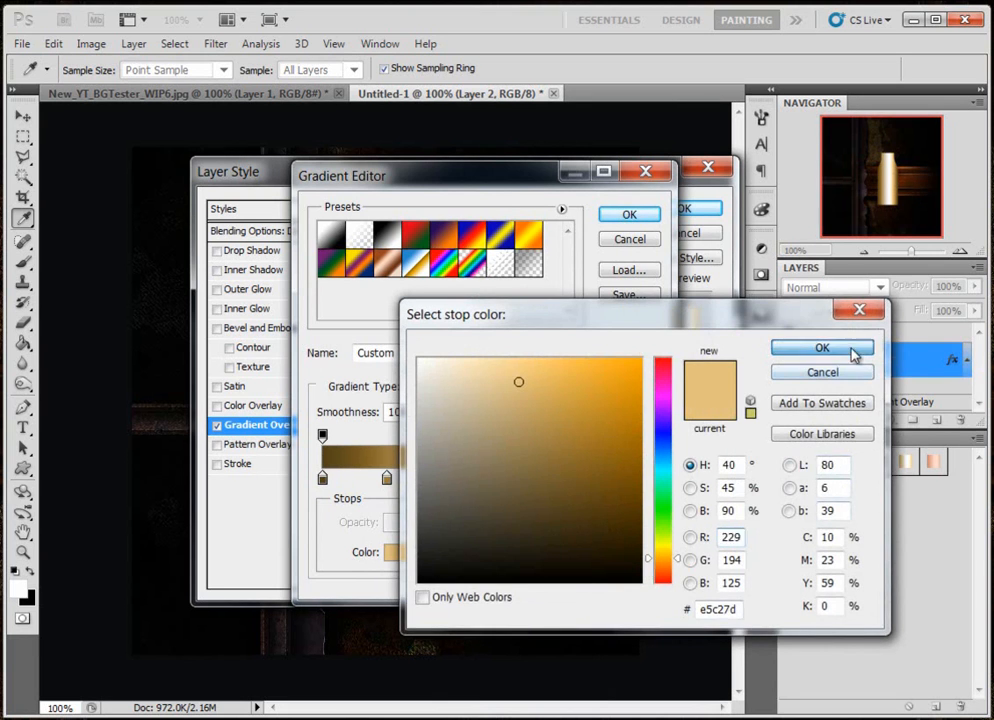
{"action": "left_click", "coordinate": [850, 349]}
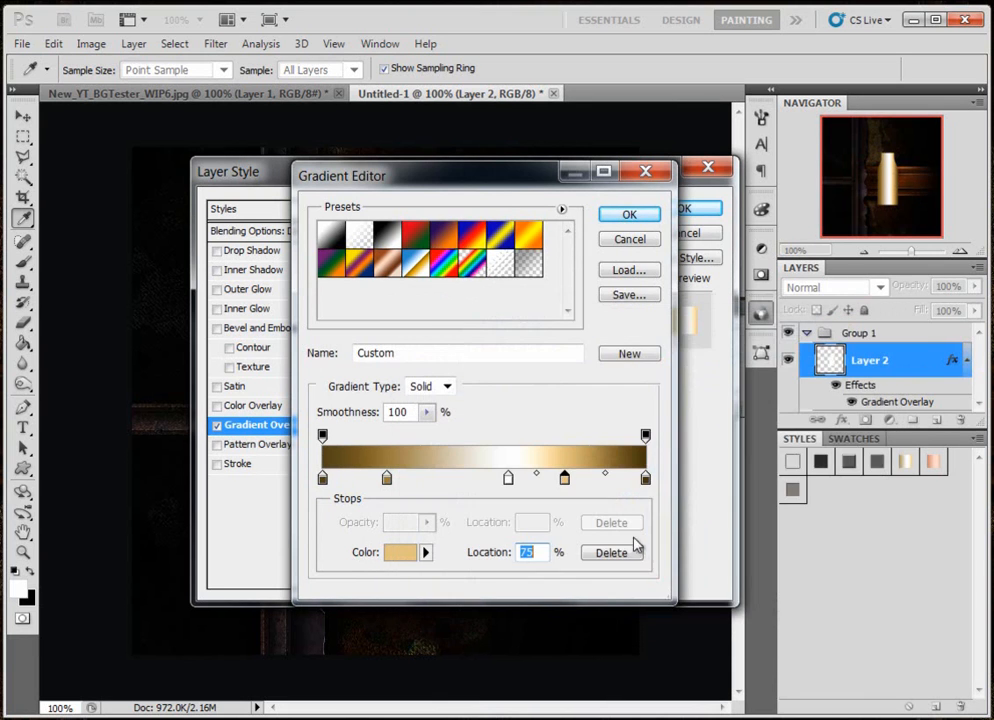
{"action": "left_click", "coordinate": [646, 480]}
{"action": "left_click", "coordinate": [322, 479]}
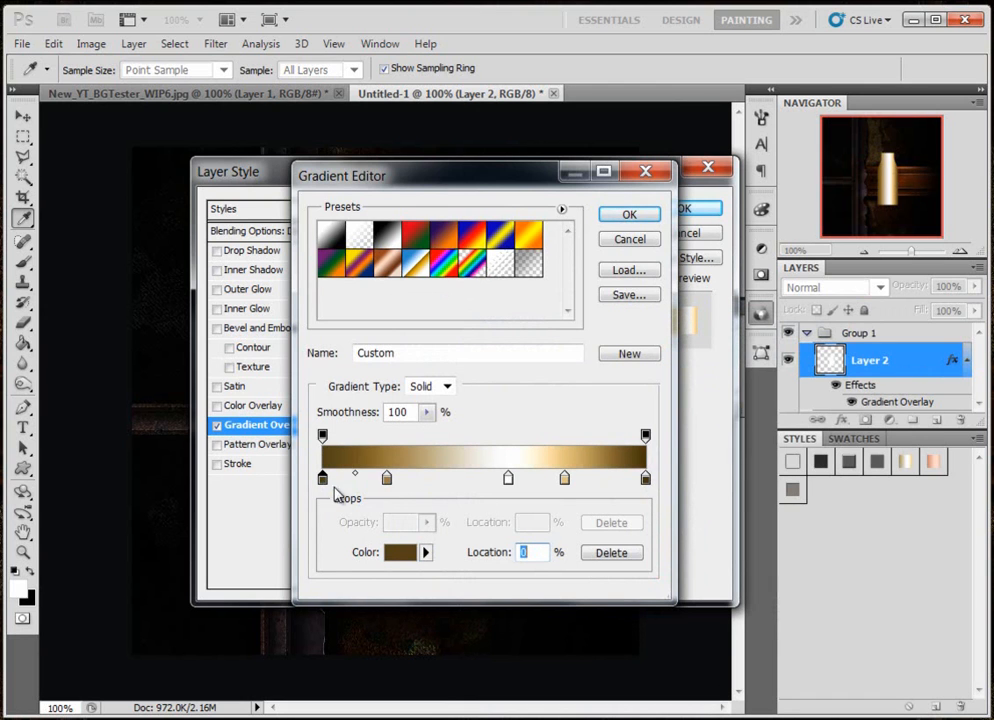
{"action": "left_click", "coordinate": [645, 480]}
{"action": "left_click", "coordinate": [402, 553]}
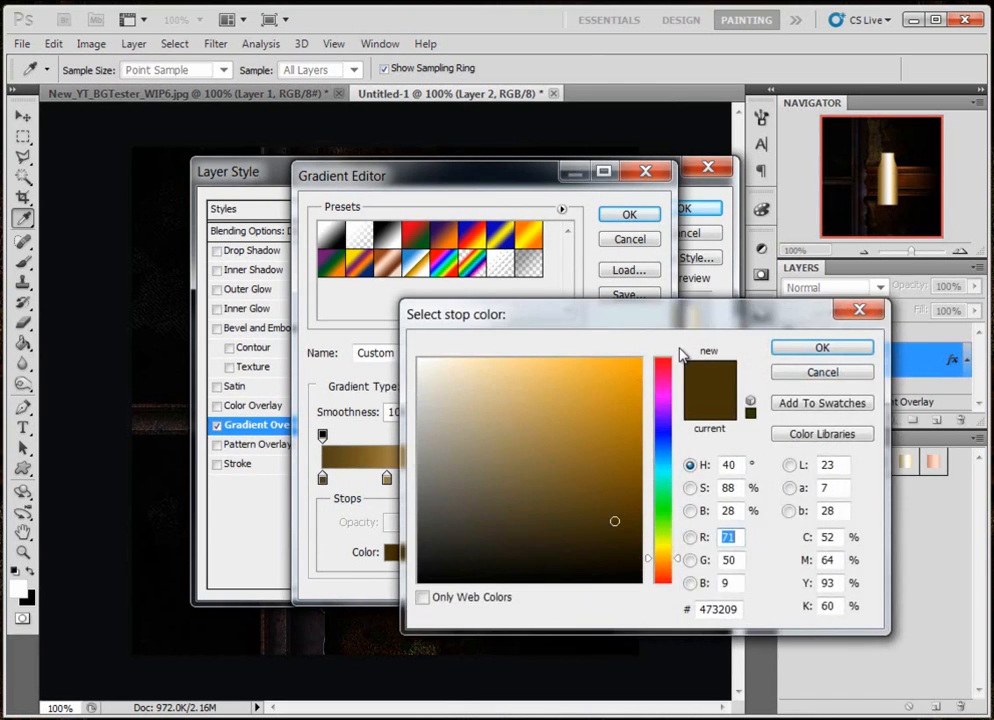
{"action": "left_click", "coordinate": [855, 352]}
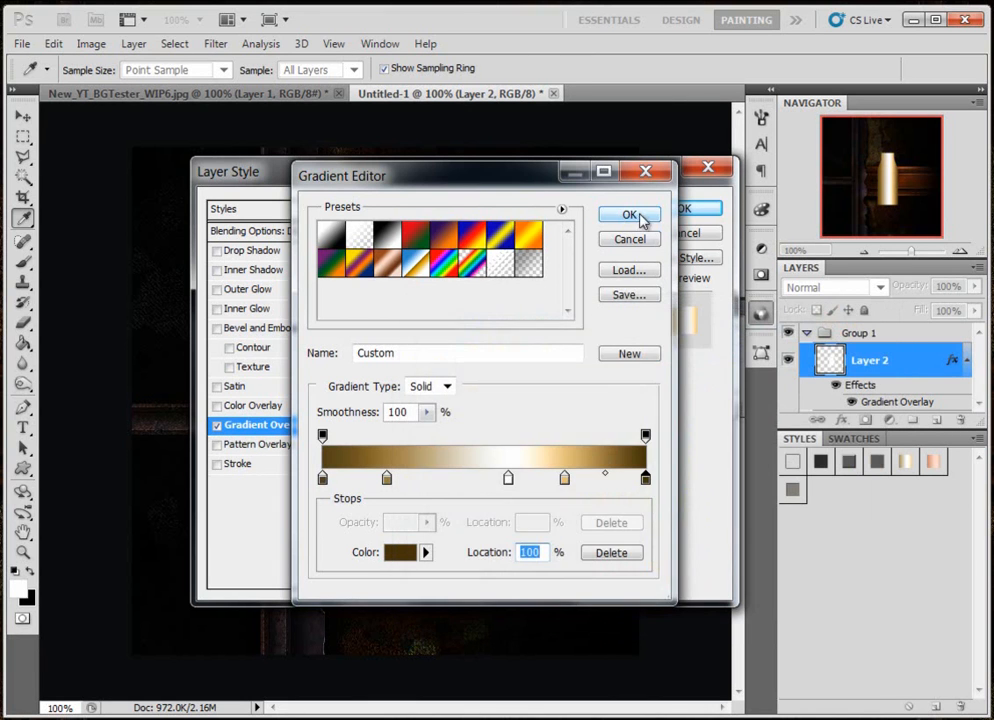
{"action": "left_click", "coordinate": [630, 215]}
{"action": "left_click_drag", "start_coordinate": [595, 175], "coordinate": [571, 171]}
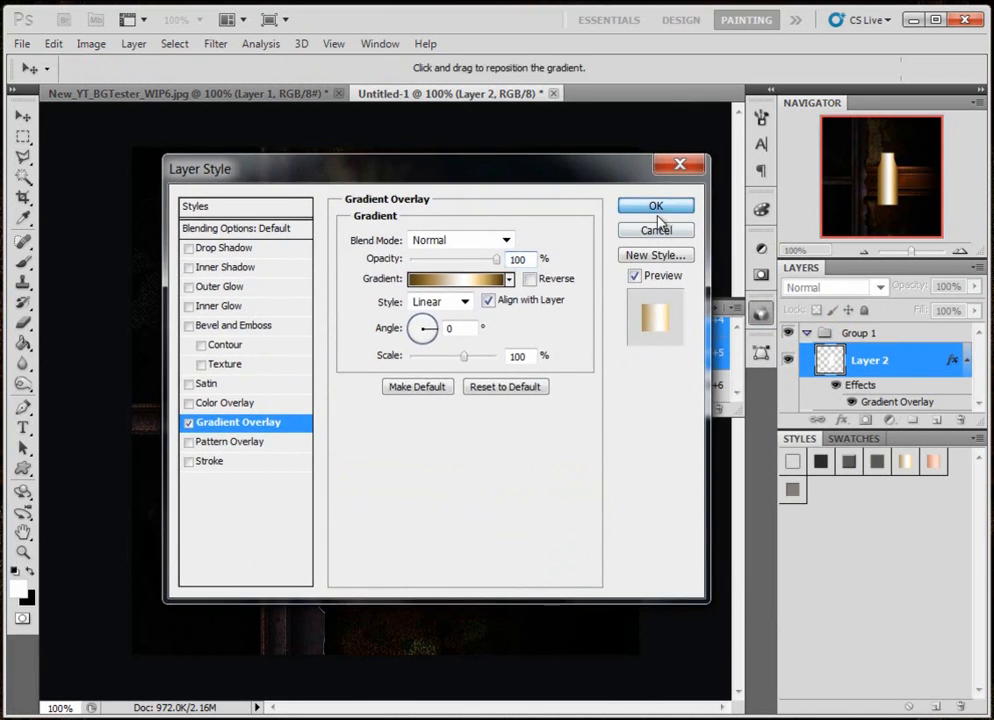
{"action": "left_click", "coordinate": [645, 206]}
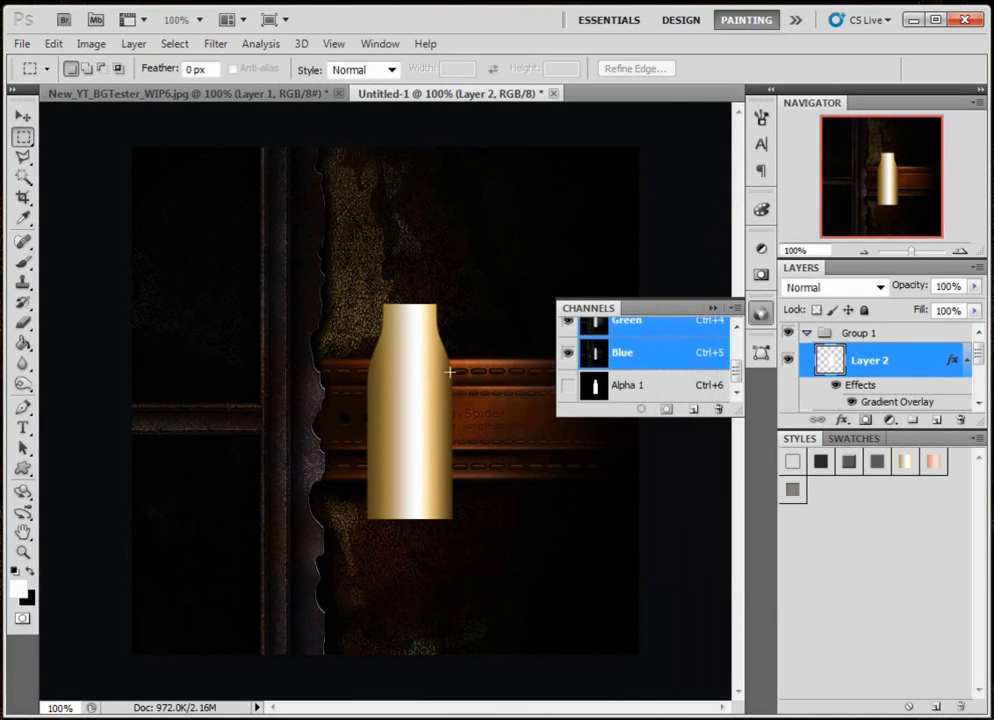
Load the bottle on Layer 2 as a selection and add a new layer above it.
{"action": "left_click", "coordinate": [833, 367], "text": "ctrl"}
{"action": "left_click", "coordinate": [713, 309]}
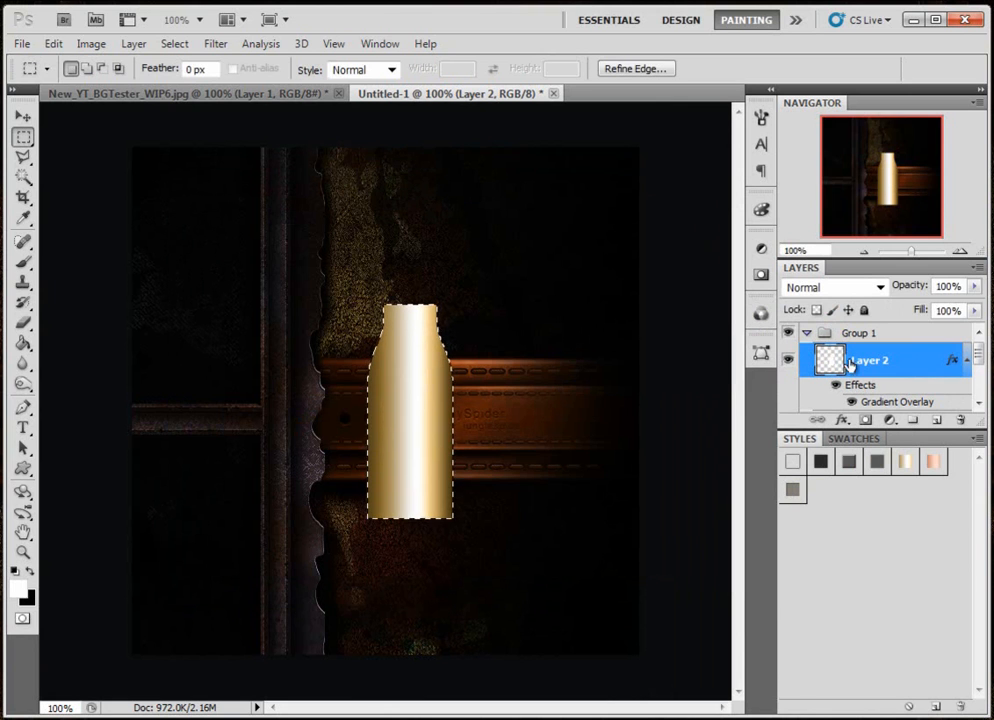
{"action": "double_click", "coordinate": [940, 442]}
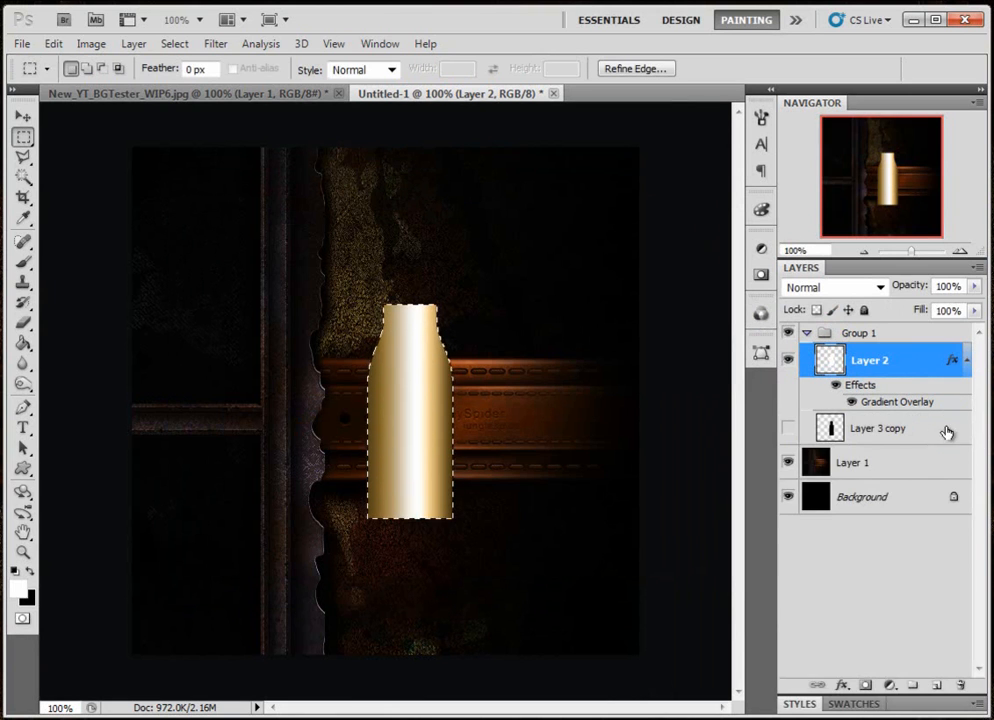
{"action": "left_click", "coordinate": [939, 685]}
Sample the brown at the bottle's edge, darken the foreground colour to #45330f, and fill the bottle selection on Layer 3.
{"action": "left_click", "coordinate": [23, 343]}
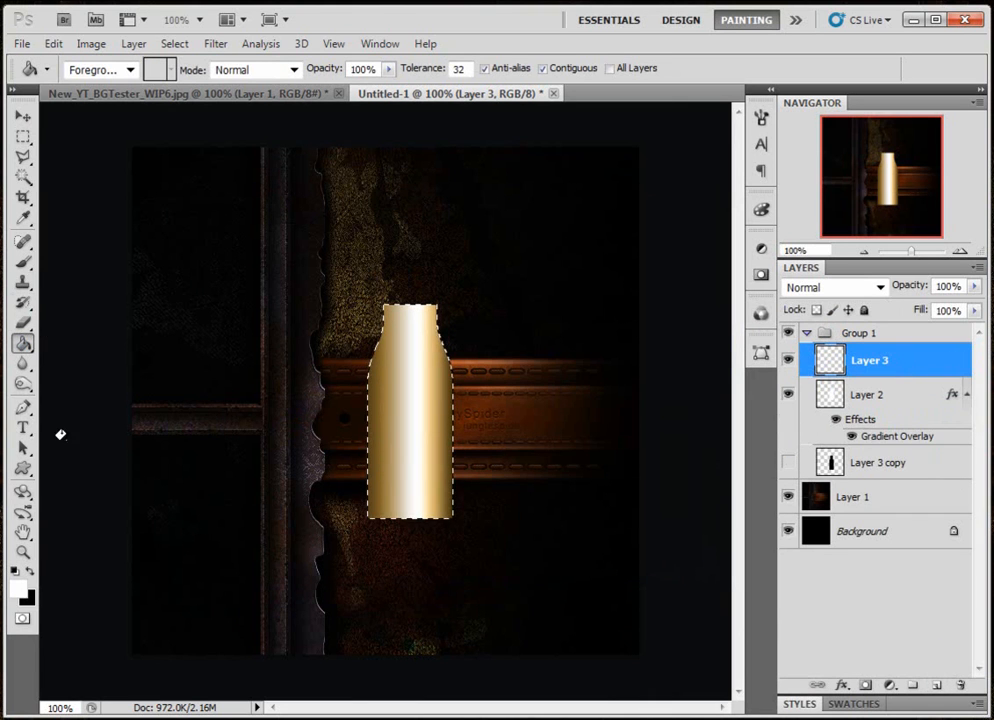
{"action": "key", "text": "alt"}
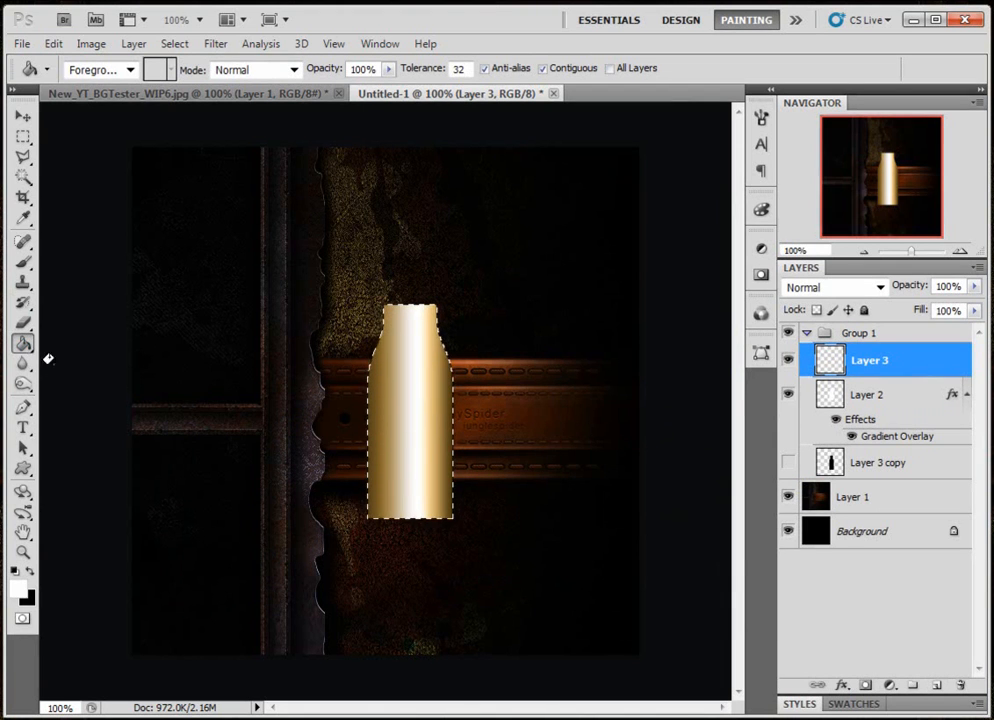
{"action": "key", "text": "alt"}
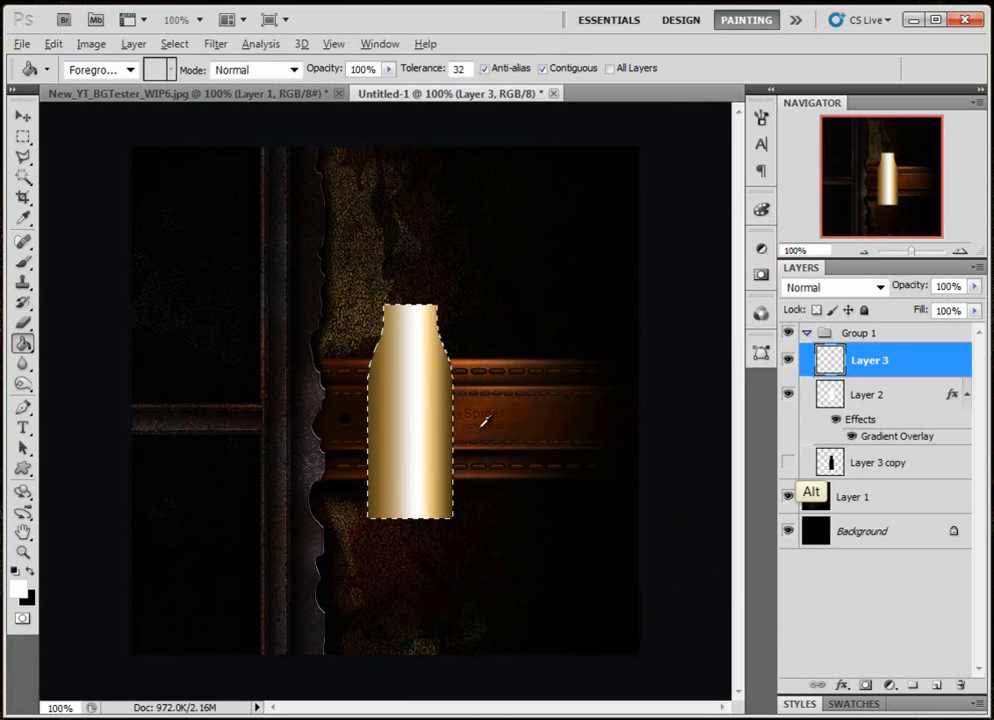
{"action": "left_click", "coordinate": [448, 425], "text": "alt"}
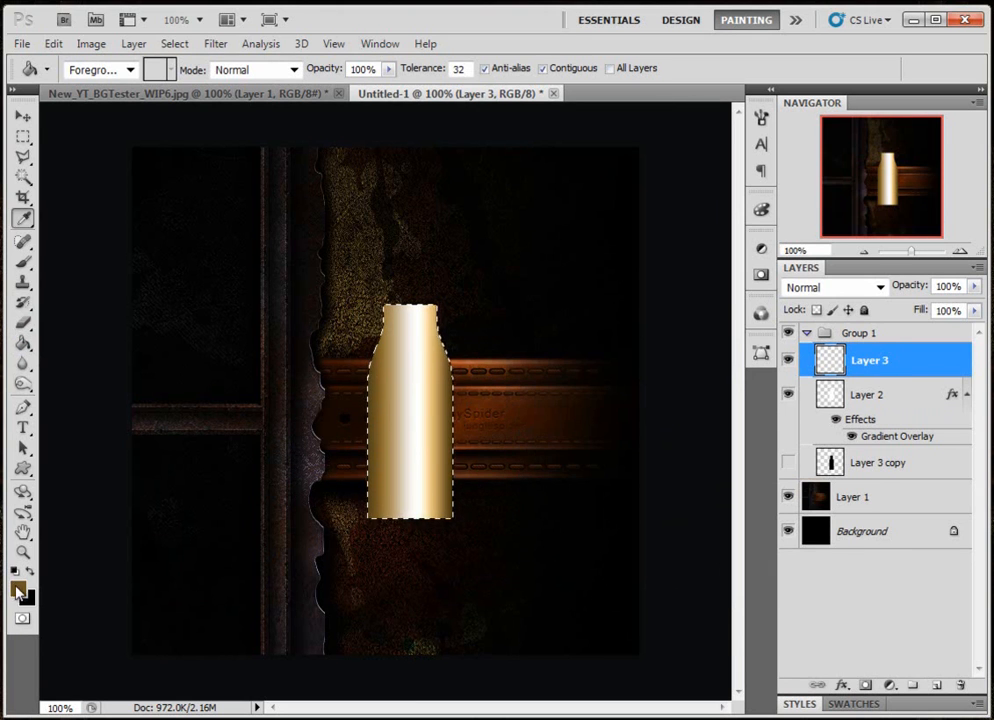
{"action": "left_click", "coordinate": [18, 589]}
{"action": "left_click", "coordinate": [591, 521]}
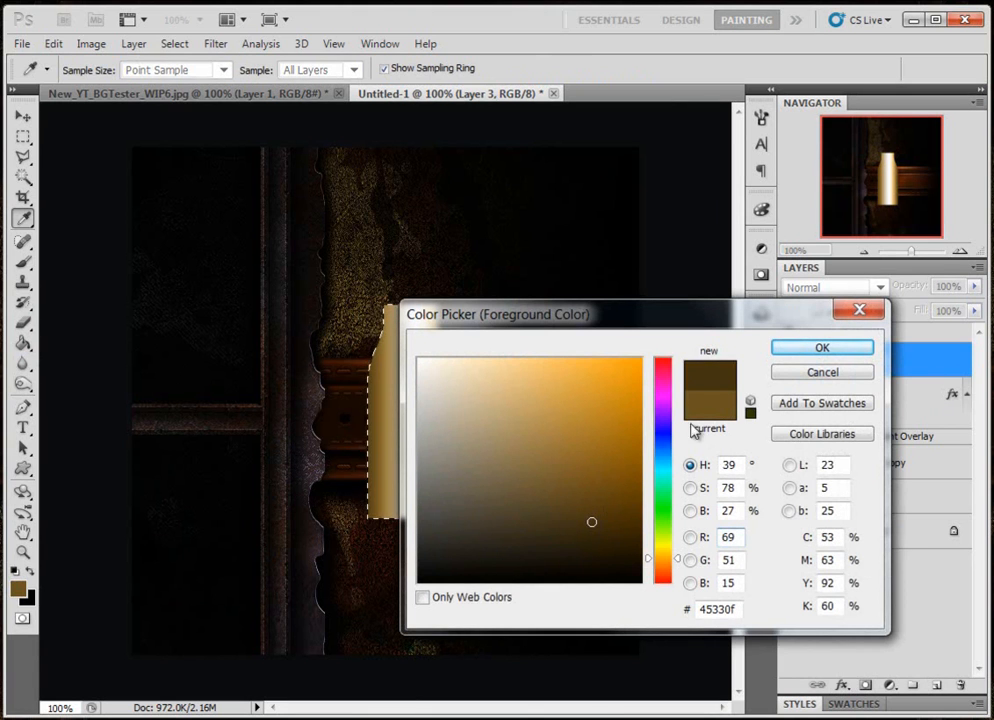
{"action": "left_click", "coordinate": [852, 348]}
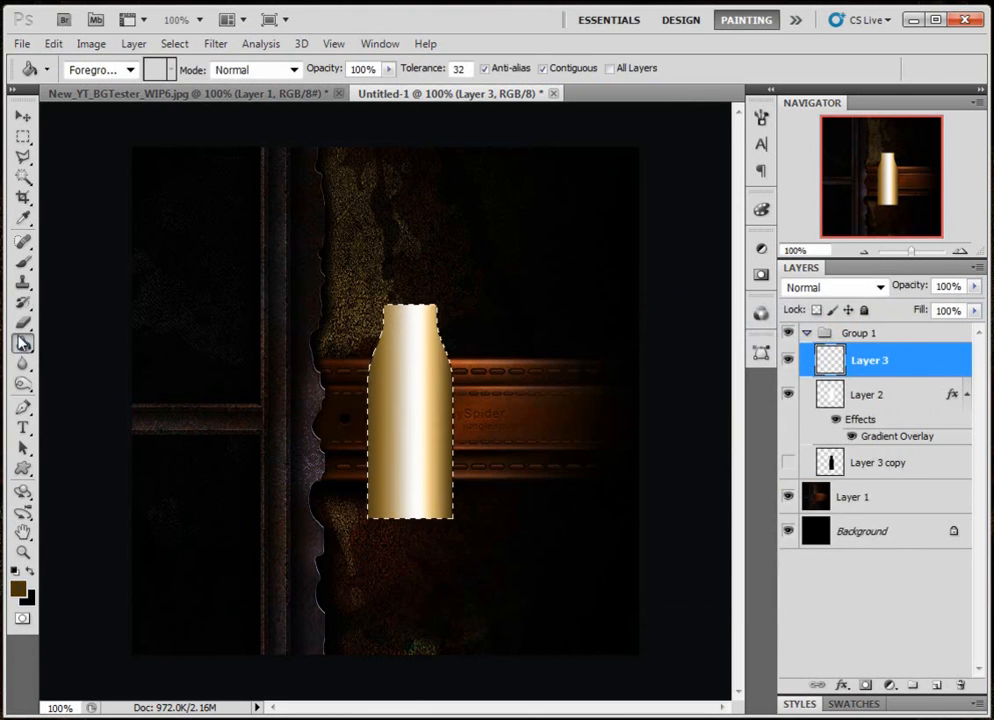
{"action": "left_click", "coordinate": [407, 402]}
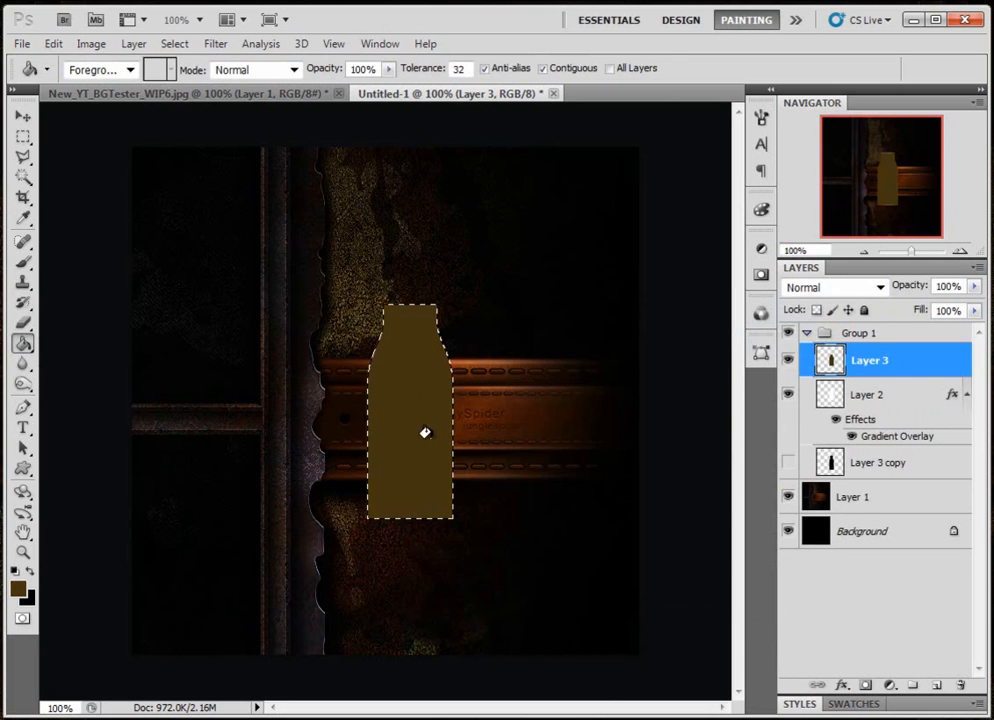
Shift the bottle selection about 20 pixels to the right, delete the brown fill inside it, and deselect.
{"action": "left_click", "coordinate": [23, 137]}
{"action": "right_click", "coordinate": [22, 139]}
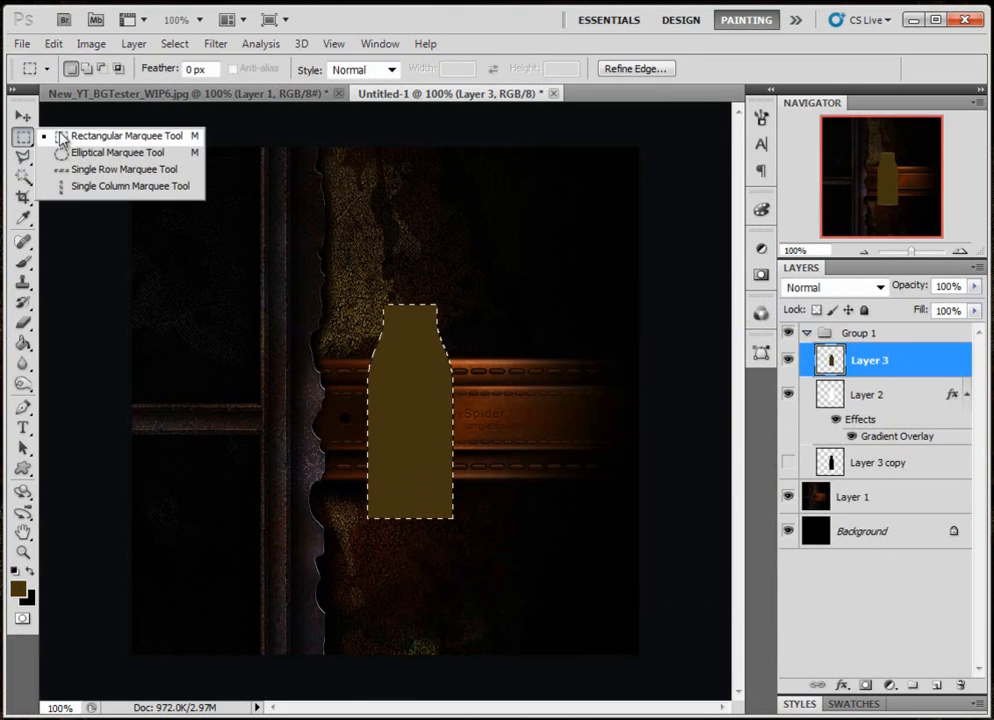
{"action": "left_click", "coordinate": [76, 139]}
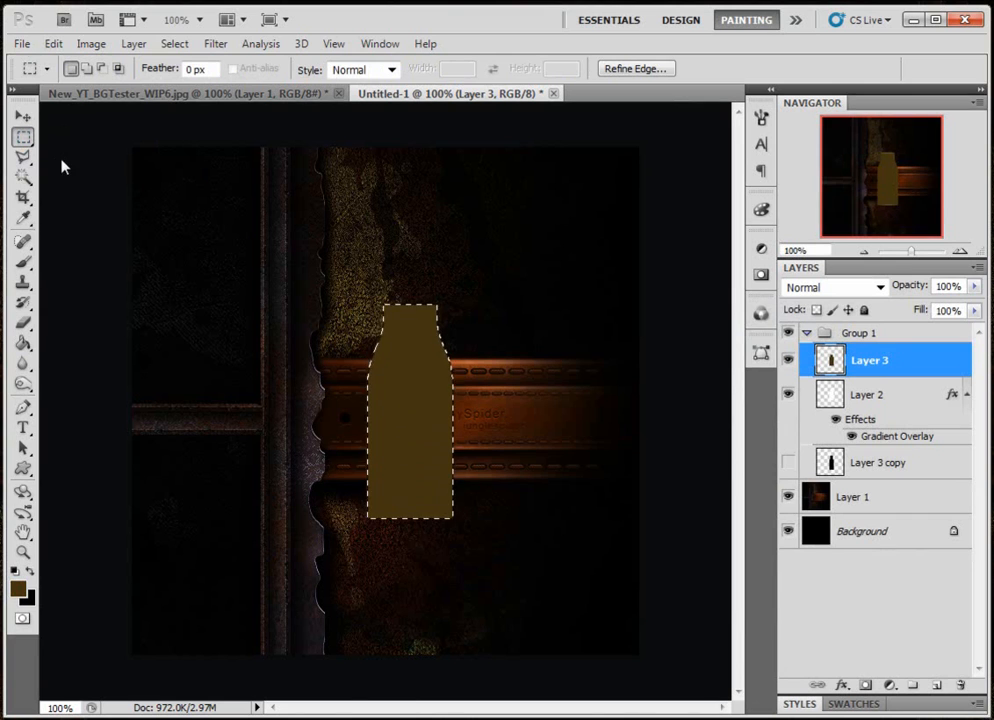
{"action": "key", "text": "Right"}
{"action": "key", "text": "Right"}
{"action": "key", "text": "Right"}
{"action": "key", "text": "Right"}
{"action": "key", "text": "Right"}
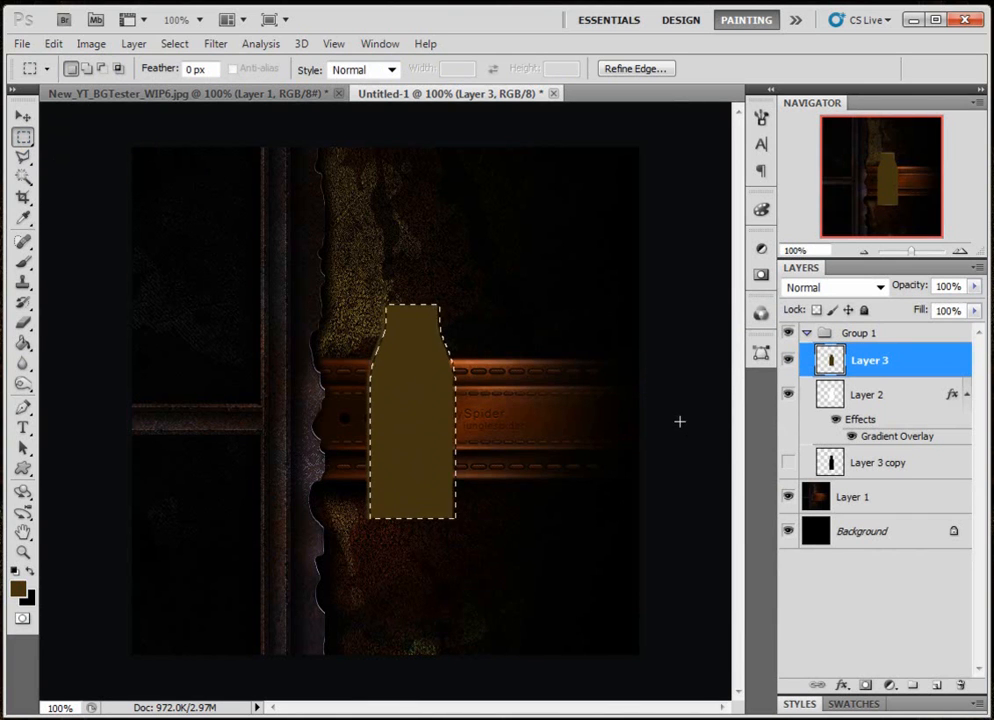
{"action": "key", "text": "Right"}
{"action": "key", "text": "Right"}
{"action": "key", "text": "Right"}
{"action": "key", "text": "Right"}
{"action": "key", "text": "Right"}
{"action": "key", "text": "Right"}
{"action": "key", "text": "Right"}
{"action": "key", "text": "Right"}
{"action": "key", "text": "Right"}
{"action": "key", "text": "Right"}
{"action": "key", "text": "Right"}
{"action": "key", "text": "Right"}
{"action": "key", "text": "Right"}
{"action": "key", "text": "Right"}
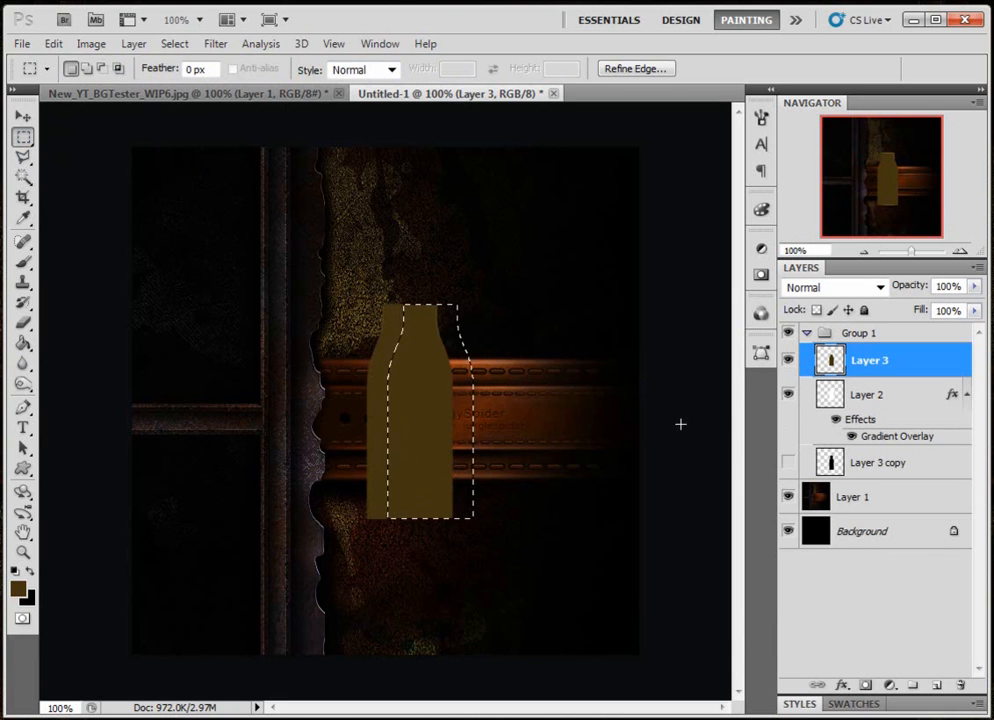
{"action": "key", "text": "Delete"}
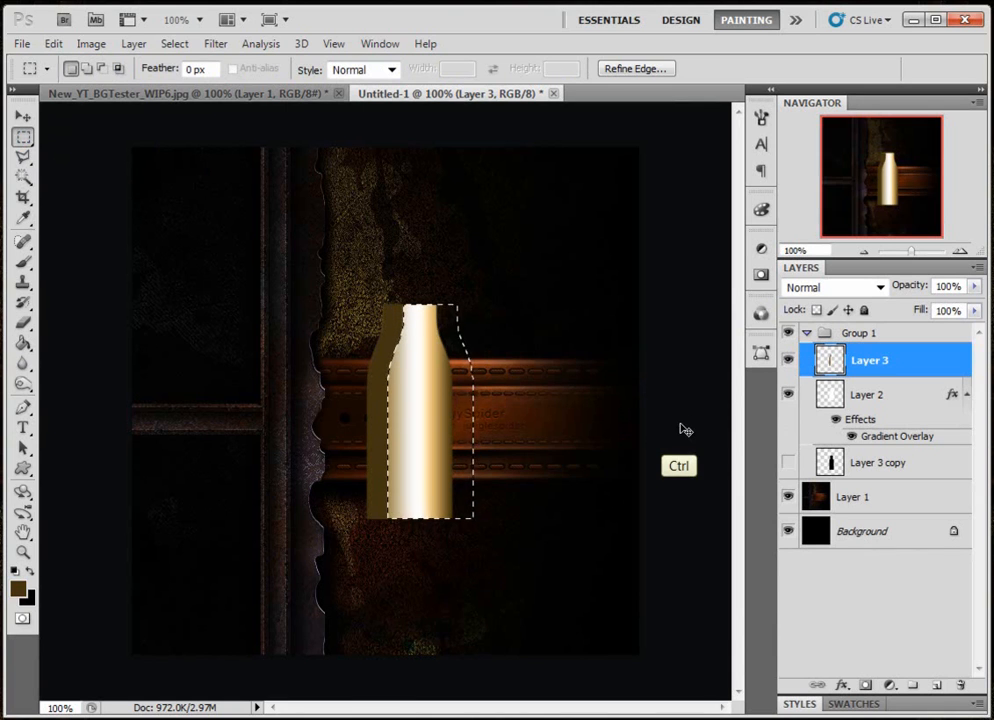
{"action": "key", "text": "ctrl+d"}
Move the dark strip about 10 pixels inward on the bottle and apply a Gaussian Blur with a 2.7-pixel radius.
{"action": "left_click", "coordinate": [24, 119]}
{"action": "left_click_drag", "start_coordinate": [393, 450], "coordinate": [401, 449]}
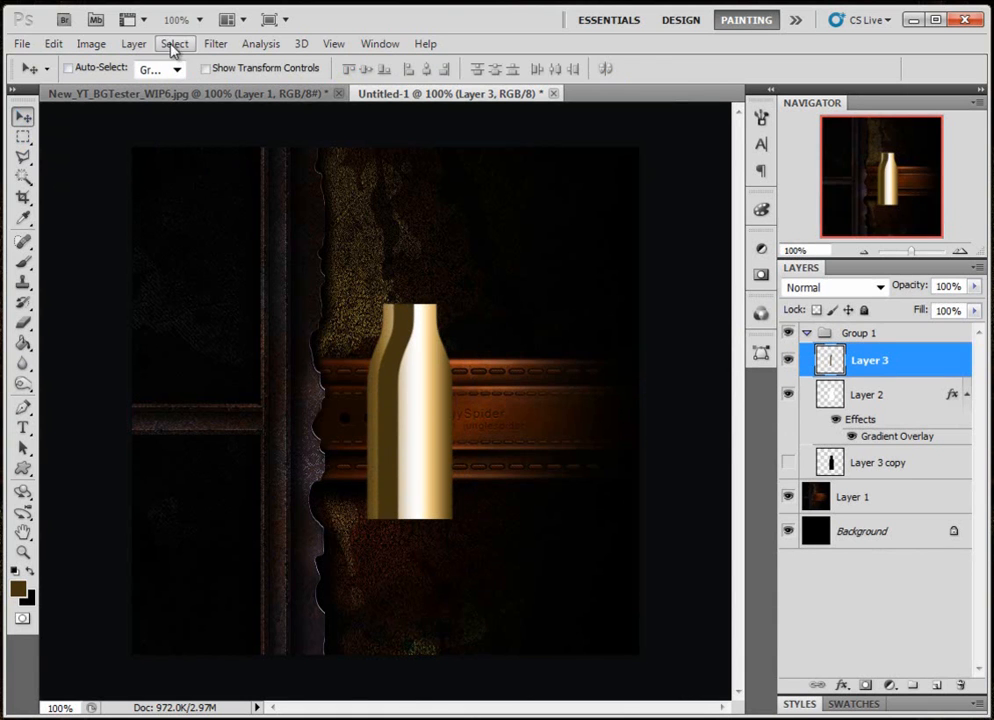
{"action": "left_click", "coordinate": [210, 45]}
{"action": "mouse_move", "coordinate": [230, 245]}
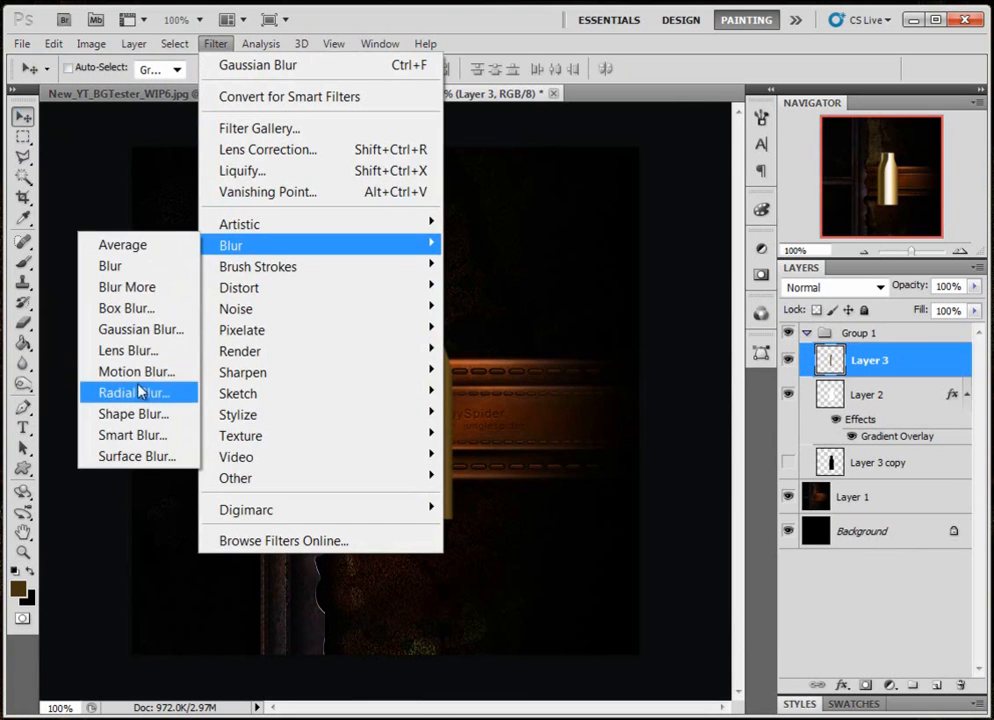
{"action": "left_click", "coordinate": [142, 330]}
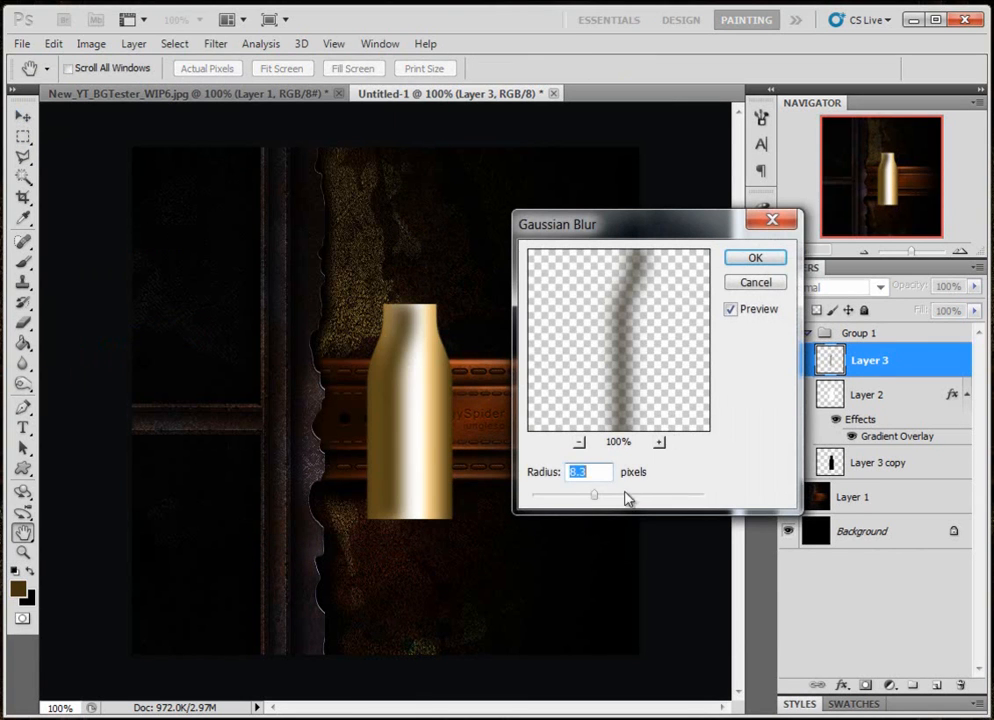
{"action": "left_click_drag", "start_coordinate": [597, 505], "coordinate": [562, 507]}
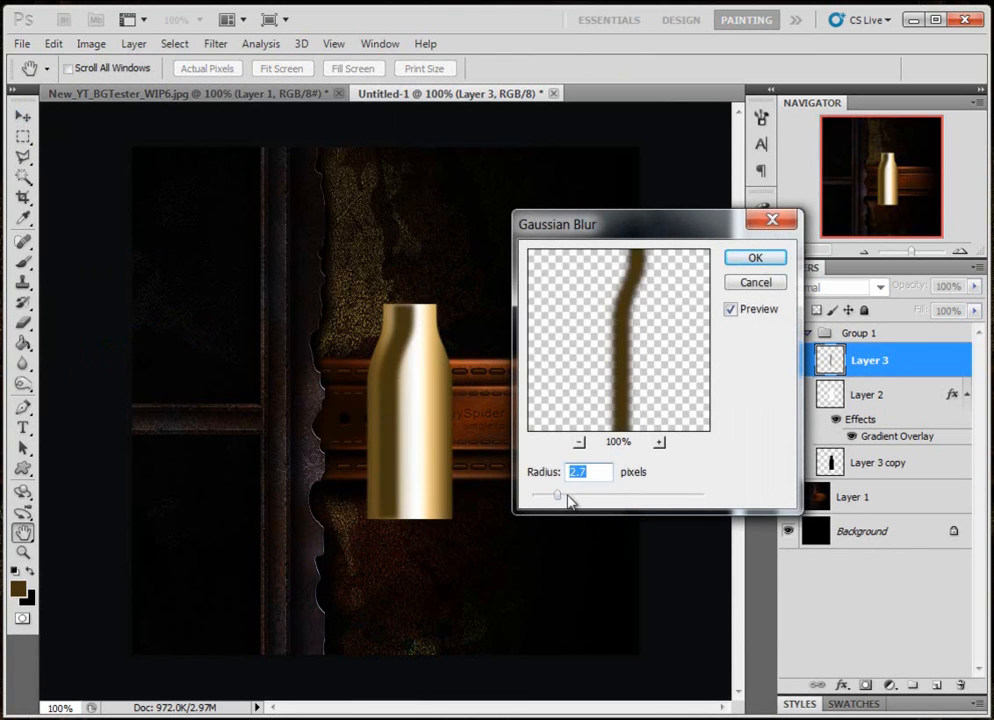
{"action": "left_click", "coordinate": [752, 259]}
Stretch the blurred strip upward past the bottle's top edge and shift it slightly down.
{"action": "left_click", "coordinate": [25, 115]}
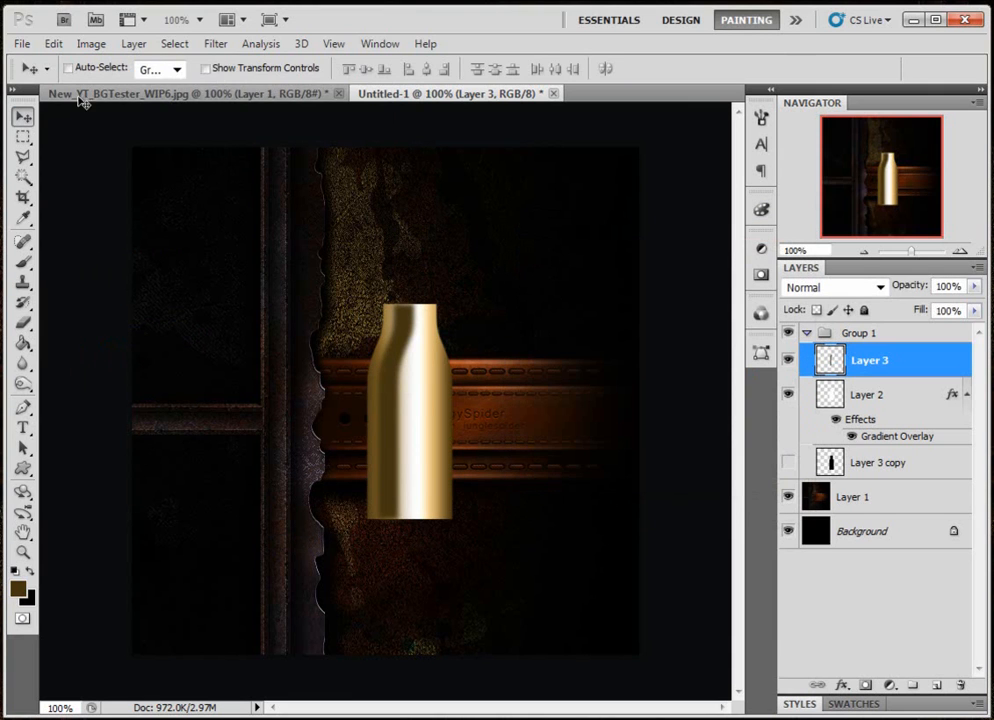
{"action": "left_click", "coordinate": [238, 69]}
{"action": "left_click_drag", "start_coordinate": [394, 297], "coordinate": [389, 289]}
{"action": "key", "text": "Return"}
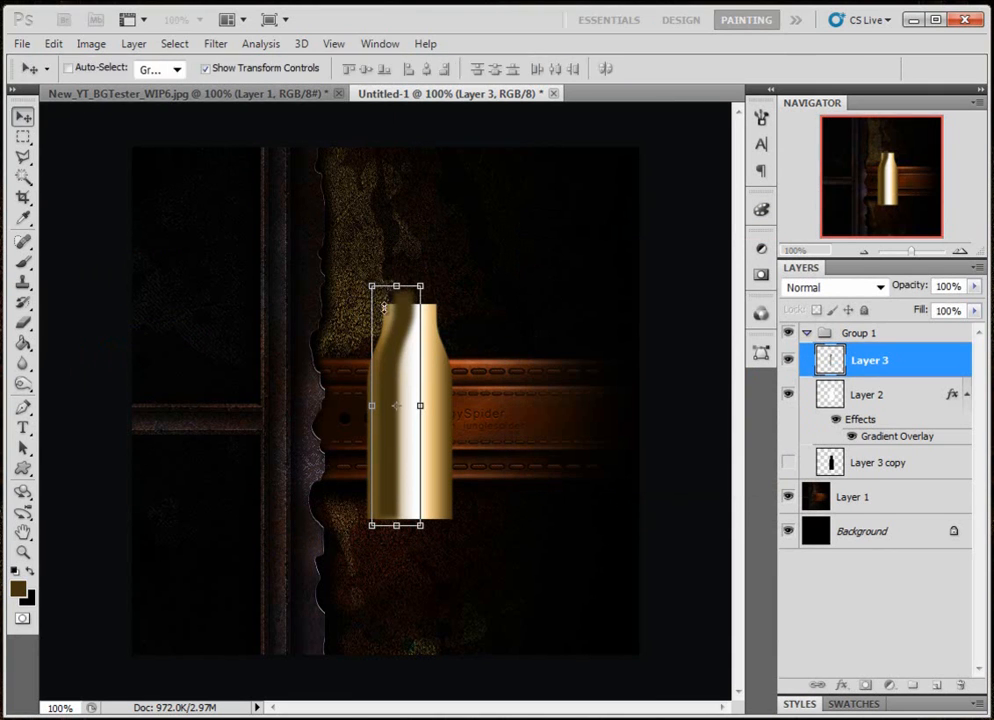
{"action": "left_click_drag", "start_coordinate": [398, 349], "coordinate": [399, 356]}
Delete the parts of the strip outside Layer 2's bottle outline with an inverted selection, deselect, and hide the transform controls.
{"action": "left_click", "coordinate": [831, 396], "text": "ctrl"}
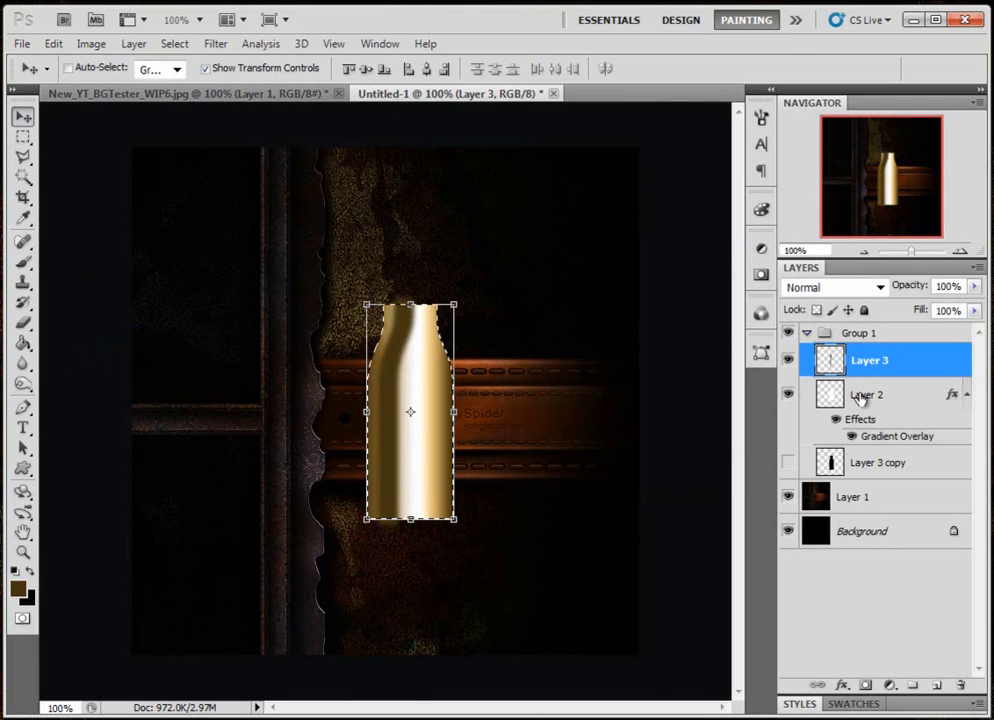
{"action": "key", "text": "ctrl+shift+i"}
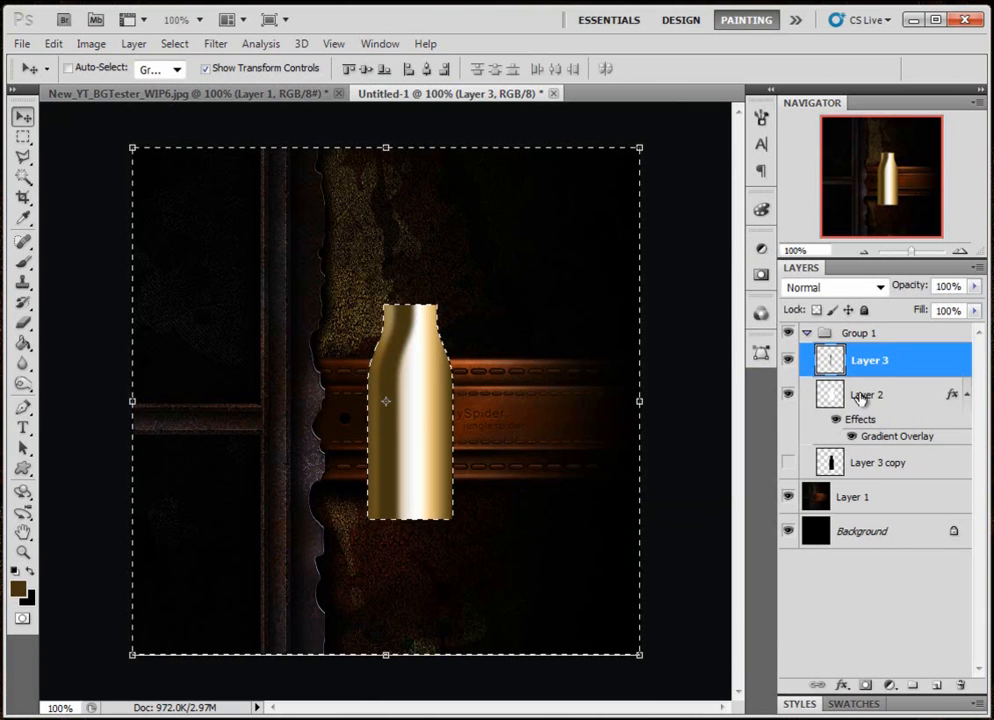
{"action": "key", "text": "ctrl+d"}
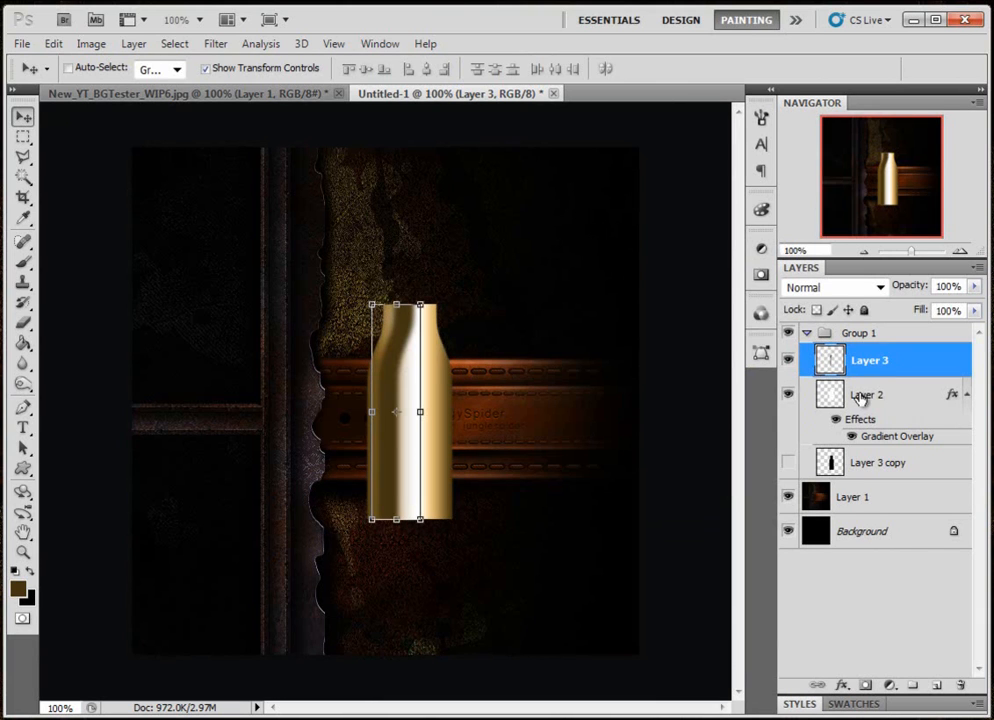
{"action": "left_click", "coordinate": [205, 68]}
Try blend modes such as Linear Burn, Lighten and Linear Dodge on Layer 3 and settle on a brightening dodge mode.
{"action": "left_click", "coordinate": [880, 288]}
{"action": "key", "text": "Escape"}
{"action": "key", "text": "Down"}
{"action": "key", "text": "Down"}
{"action": "key", "text": "Down"}
{"action": "key", "text": "Down"}
{"action": "key", "text": "Down"}
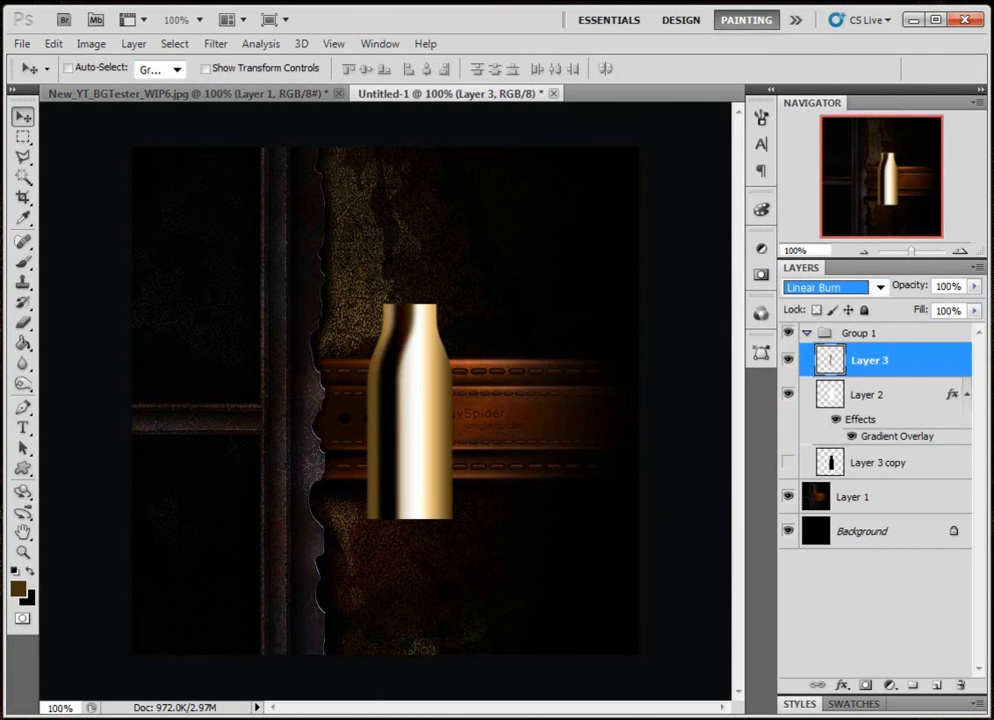
{"action": "key", "text": "Down"}
{"action": "key", "text": "Down"}
{"action": "key", "text": "Up"}
{"action": "key", "text": "Down"}
{"action": "key", "text": "Down"}
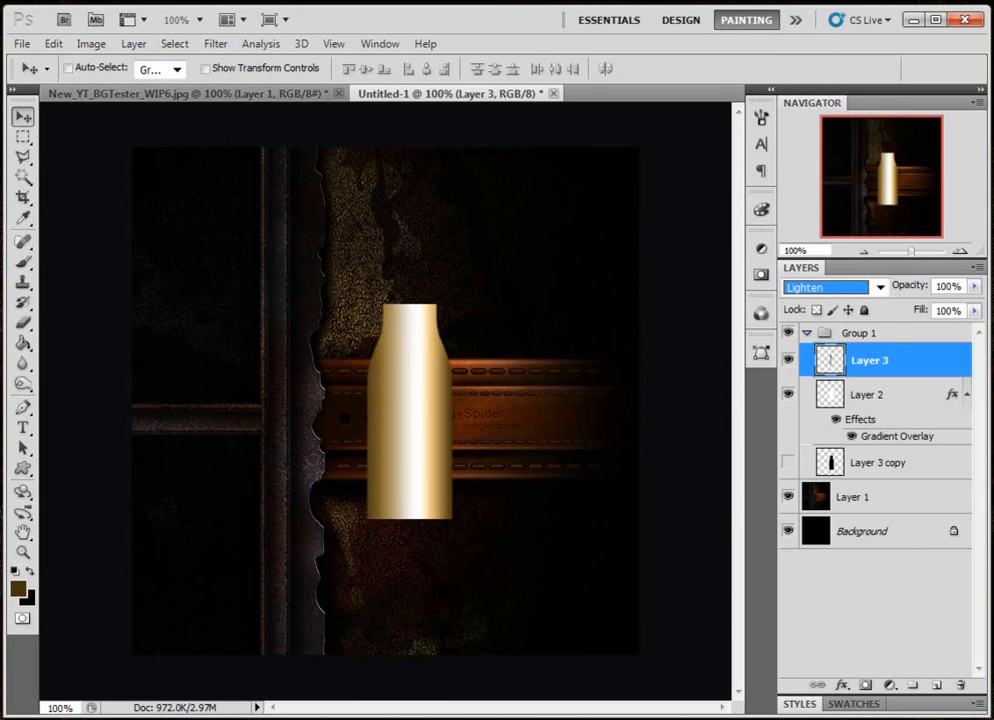
{"action": "key", "text": "Down"}
{"action": "key", "text": "Down"}
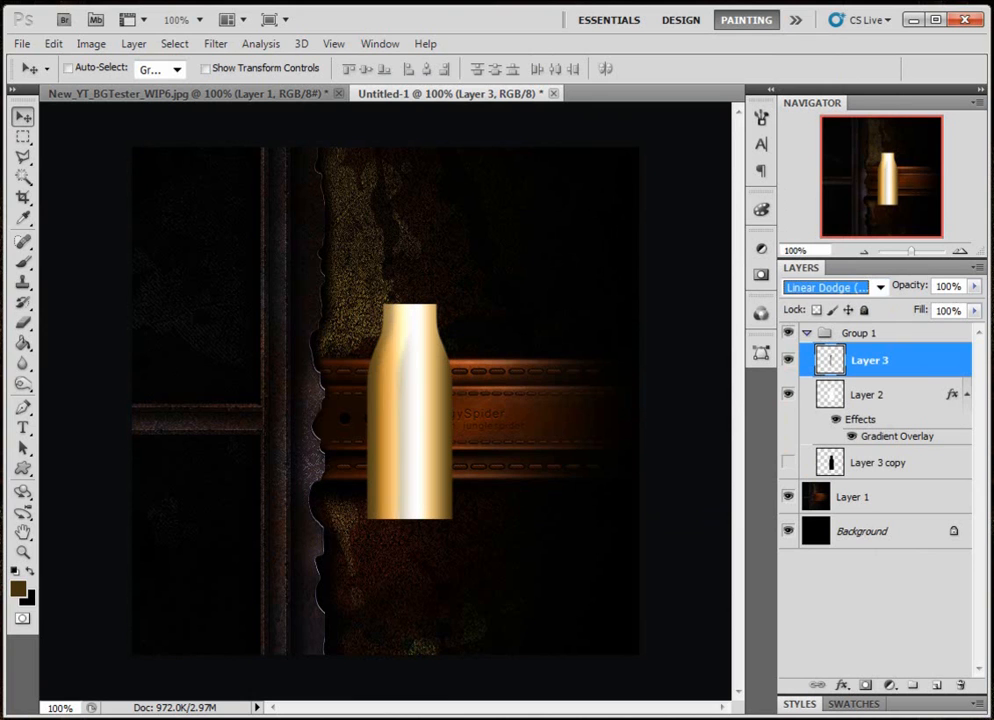
{"action": "key", "text": "Up"}
{"action": "key", "text": "Up"}
{"action": "key", "text": "Down"}
Group Layer 3 and Layer 2 together, and duplicate the new group.
{"action": "left_click", "coordinate": [877, 396], "text": "shift"}
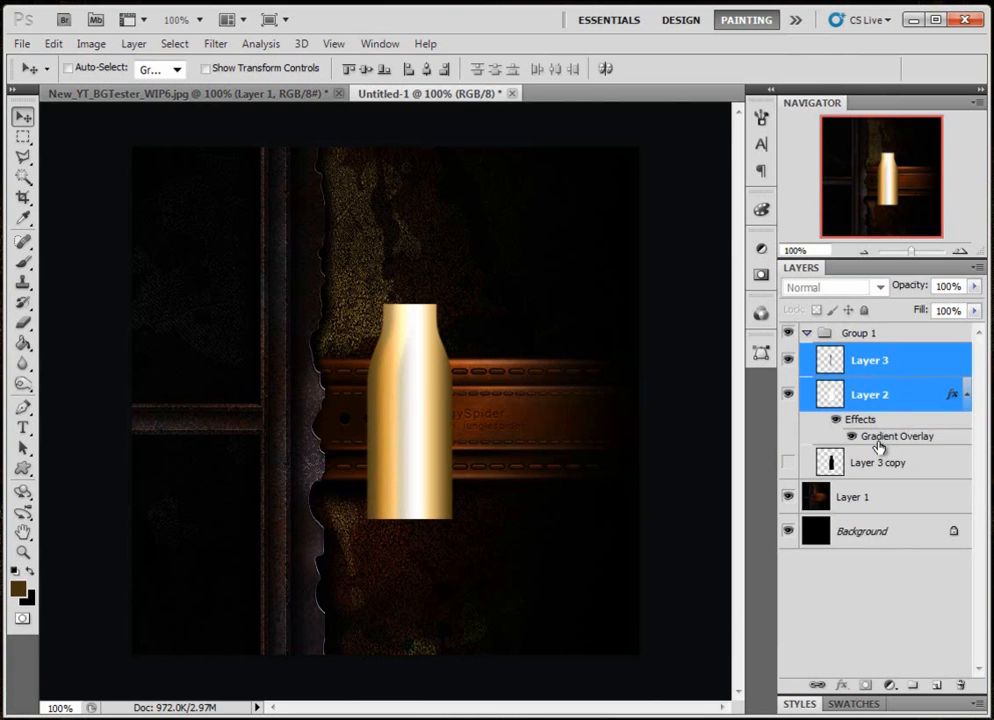
{"action": "key", "text": "ctrl+g"}
{"action": "left_click_drag", "start_coordinate": [896, 351], "coordinate": [936, 685]}
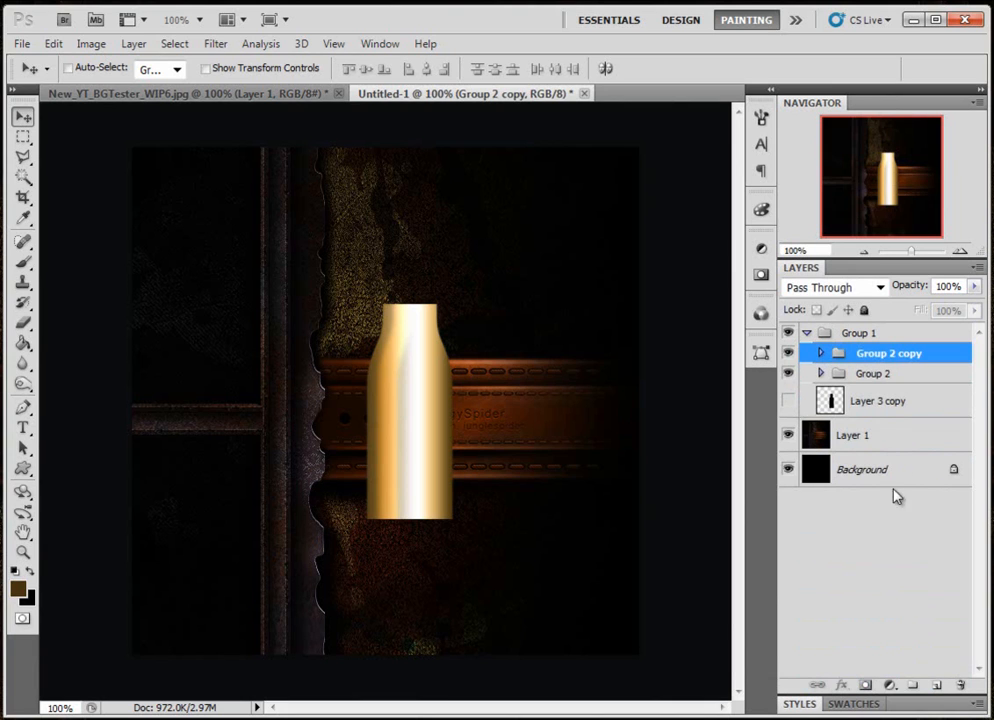
Merge Group 2 copy into a single layer and hide the original Group 2.
{"action": "key", "text": "ctrl"}
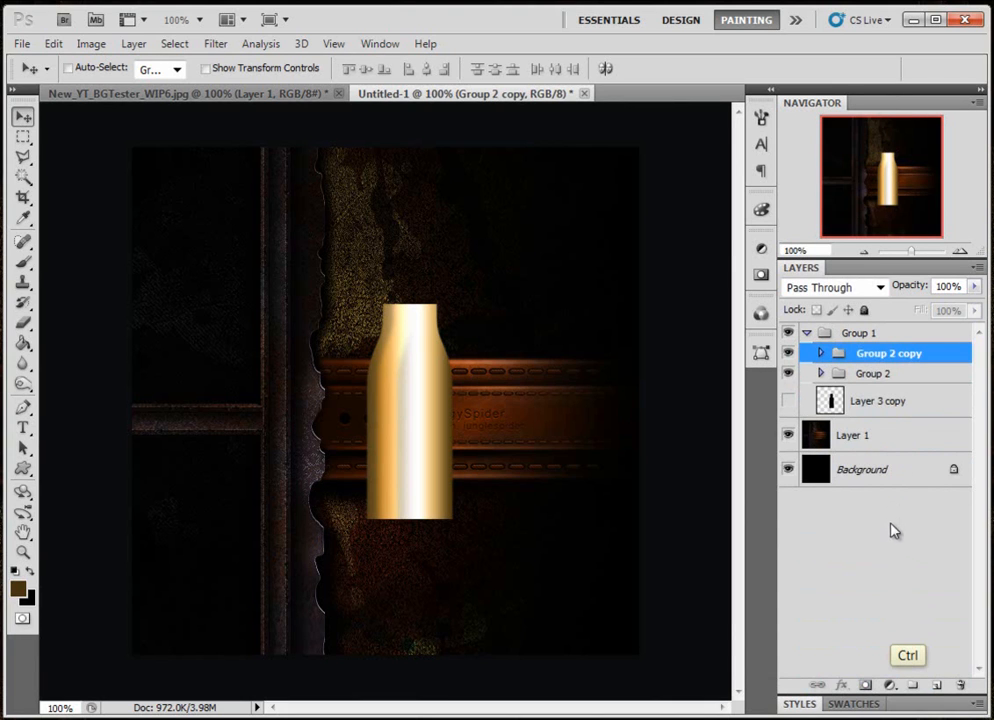
{"action": "key", "text": "ctrl+e"}
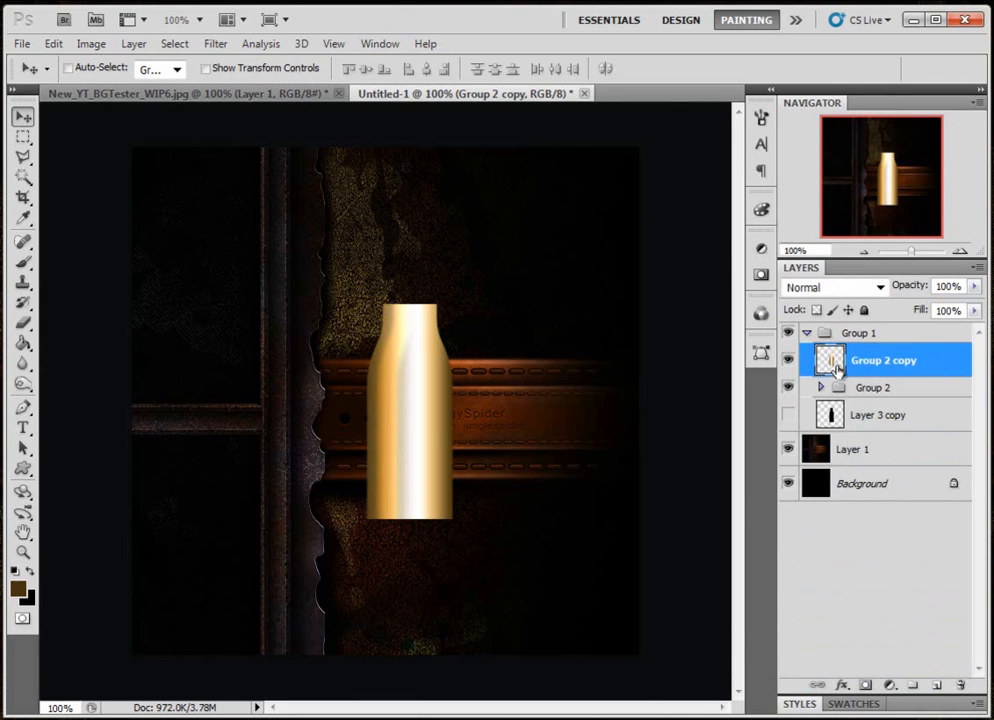
{"action": "left_click_drag", "start_coordinate": [787, 414], "coordinate": [788, 390]}
Duplicate the merged Group 2 copy layer and set the duplicate's blend mode to Multiply.
{"action": "key", "text": "ctrl"}
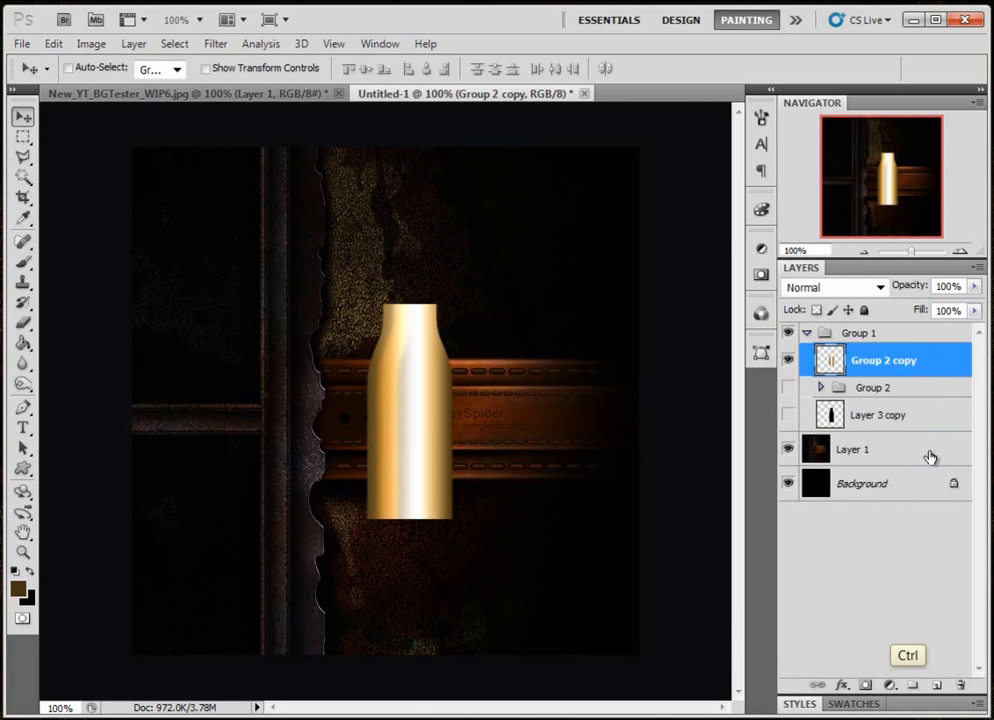
{"action": "key", "text": "ctrl+j"}
{"action": "left_click", "coordinate": [880, 287]}
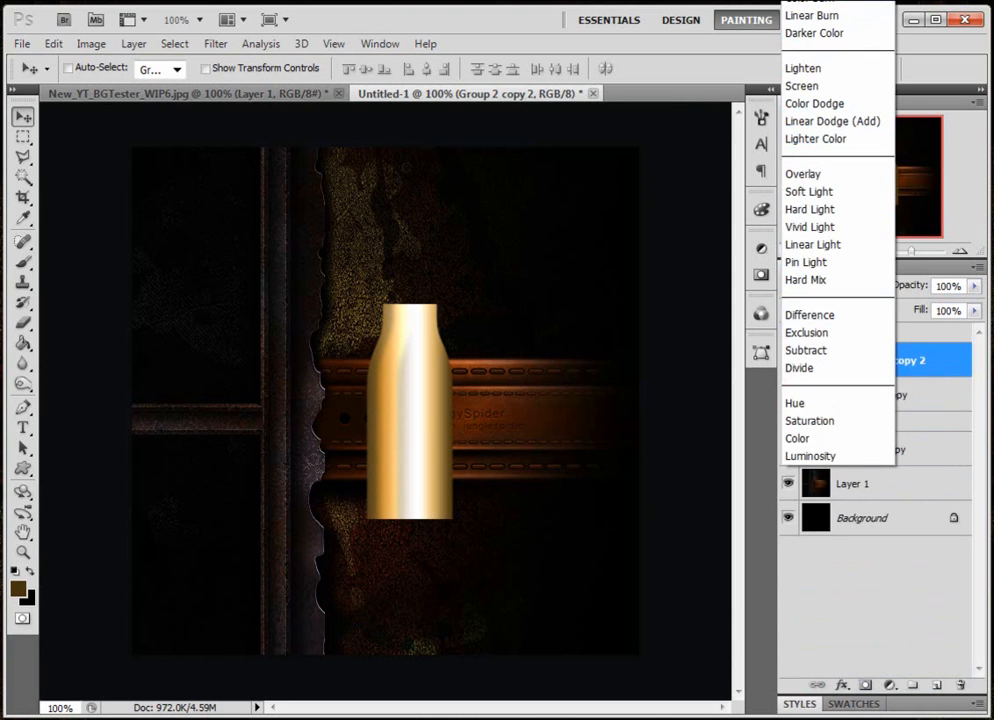
{"action": "left_click", "coordinate": [848, 62]}
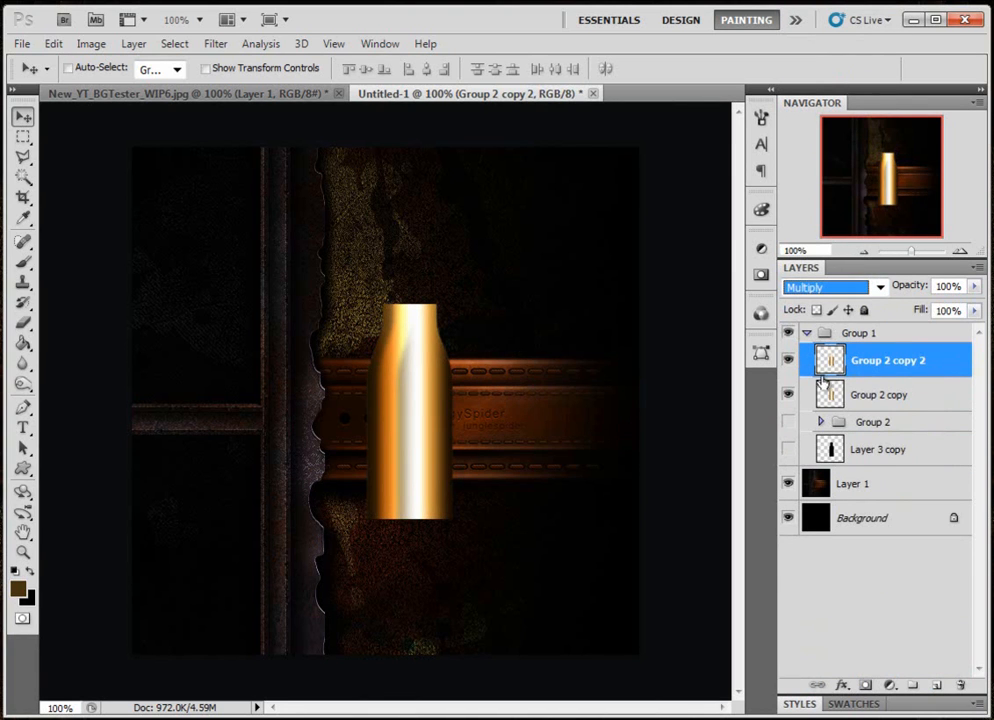
Group the two Group 2 copy layers, merge a duplicate of that group into one layer, and hide the original group.
{"action": "left_click", "coordinate": [905, 398], "text": "ctrl"}
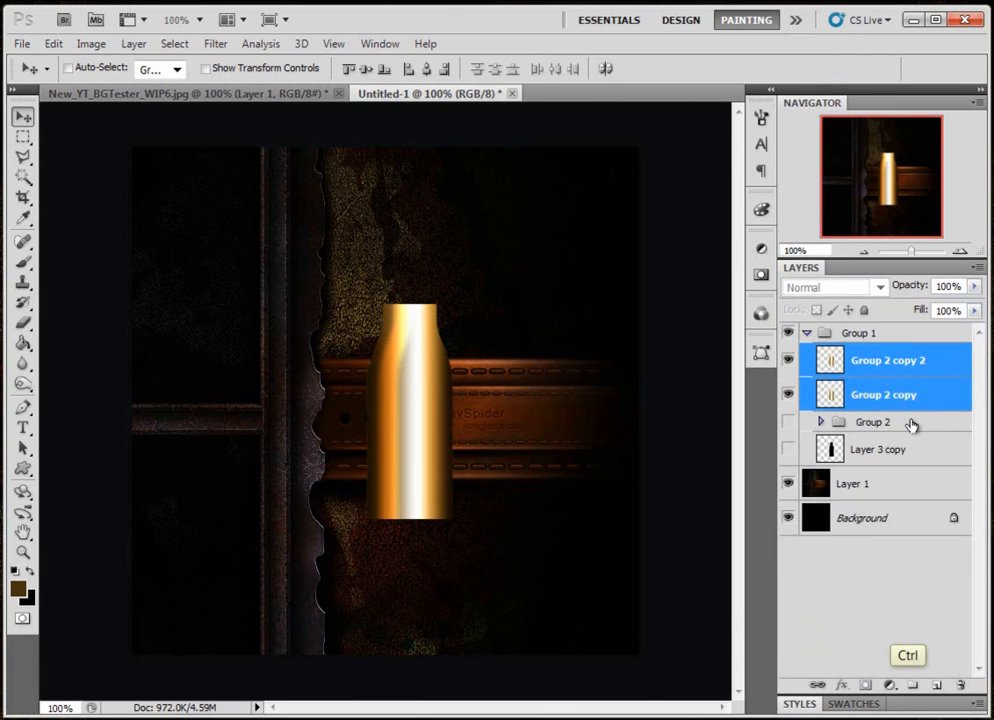
{"action": "key", "text": "ctrl+g"}
{"action": "left_click_drag", "start_coordinate": [883, 355], "coordinate": [936, 680]}
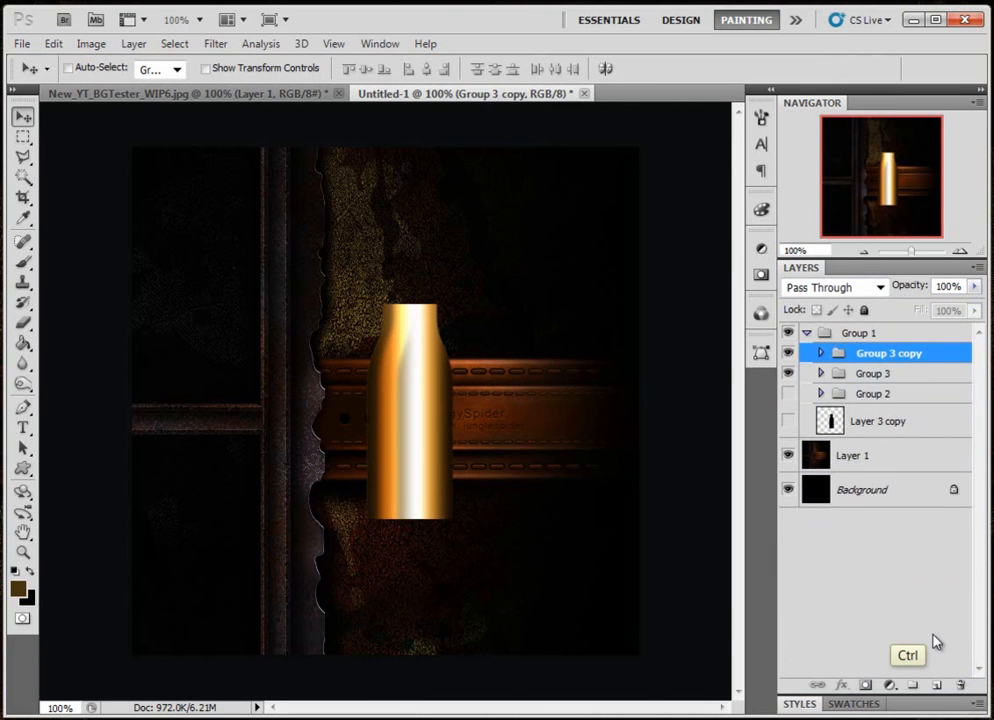
{"action": "key", "text": "ctrl+e"}
{"action": "left_click", "coordinate": [788, 388]}
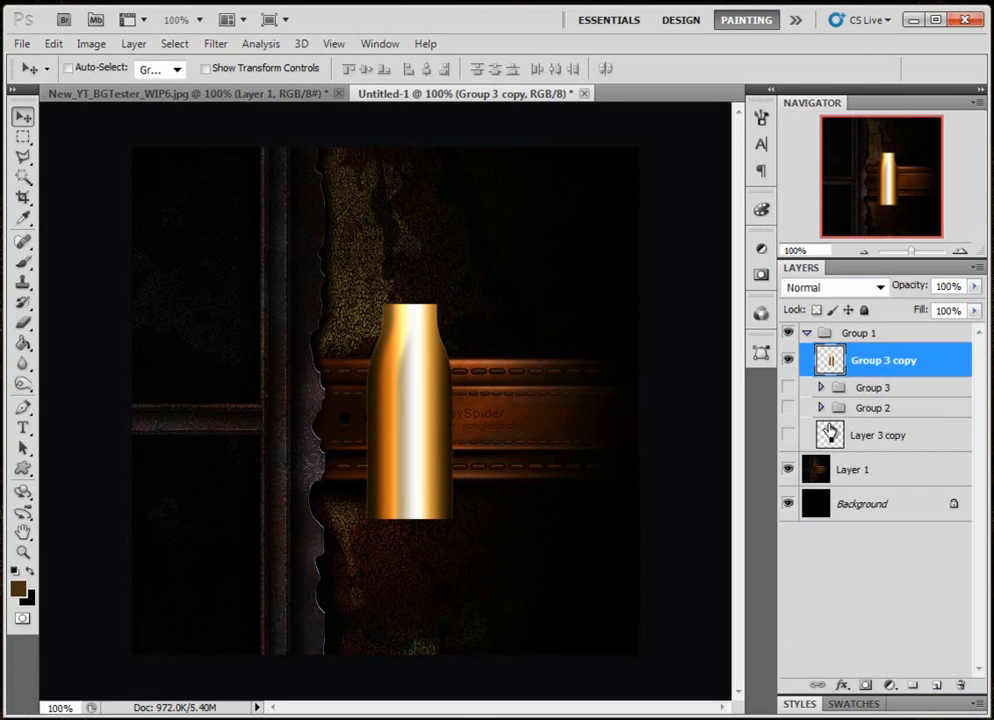
{"action": "left_click", "coordinate": [788, 388]}
Move the bottle slightly up and separate a thin strip of its body onto a new layer using a rectangular marquee.
{"action": "mouse_move", "coordinate": [406, 399]}
{"action": "left_mouse_down"}
{"action": "mouse_move", "coordinate": [377, 408]}
{"action": "mouse_move", "coordinate": [414, 395]}
{"action": "mouse_move", "coordinate": [411, 383]}
{"action": "left_mouse_up"}
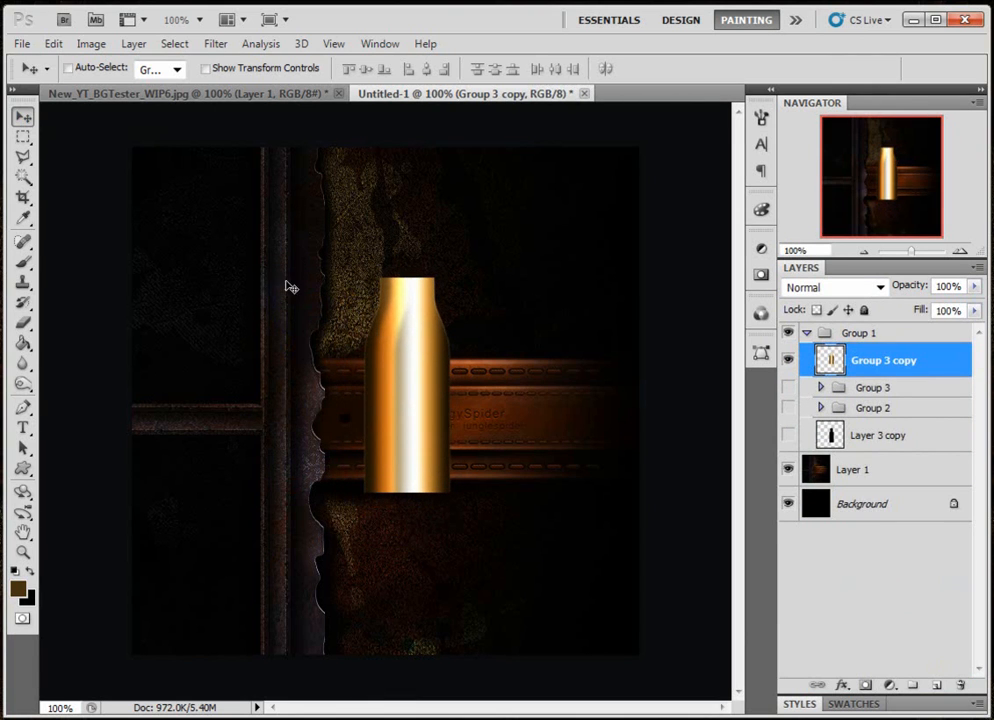
{"action": "left_click", "coordinate": [23, 136]}
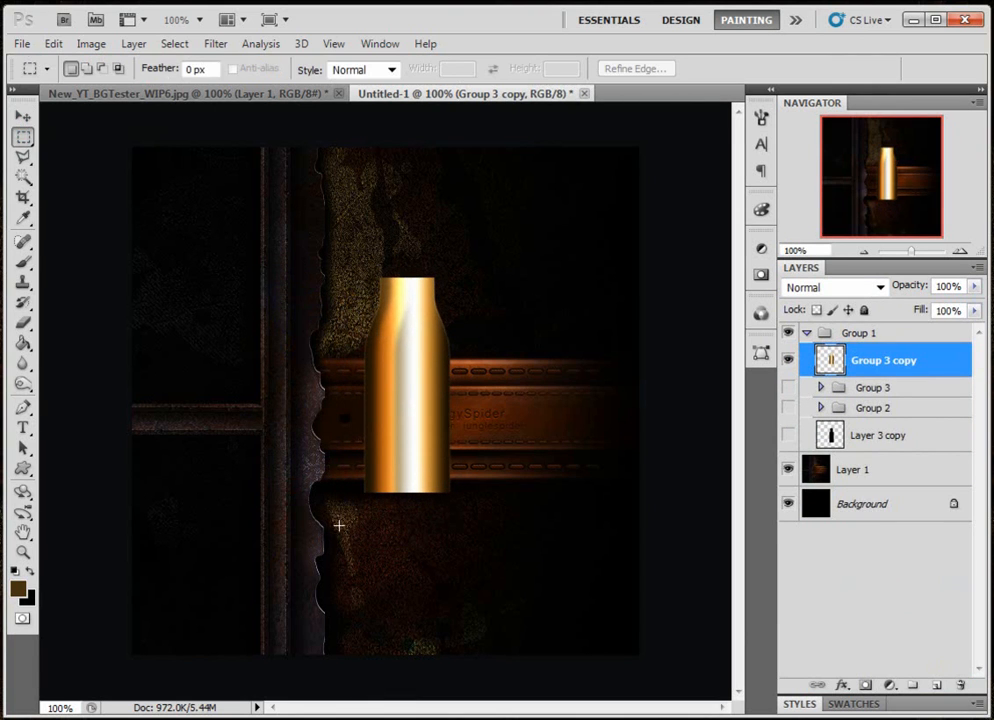
{"action": "left_click", "coordinate": [507, 489]}
{"action": "left_click_drag", "start_coordinate": [512, 484], "coordinate": [337, 520]}
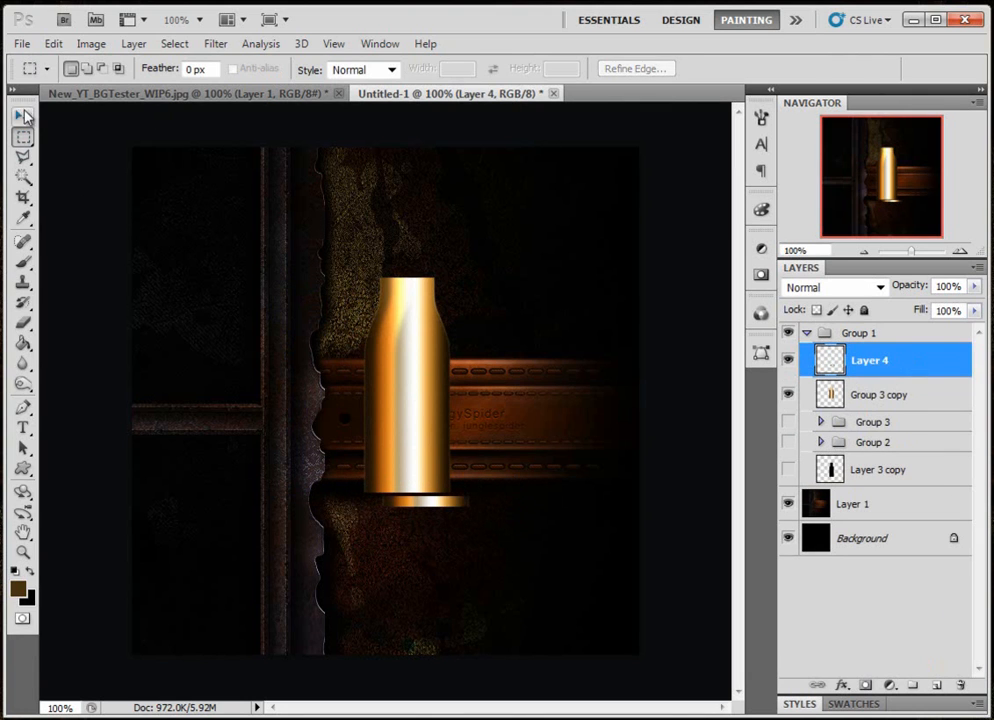
Align the Layer 4 strip beneath the bottle's base, leaving a narrow dark gap between them.
{"action": "key", "text": "v"}
{"action": "left_click_drag", "start_coordinate": [450, 510], "coordinate": [430, 505]}
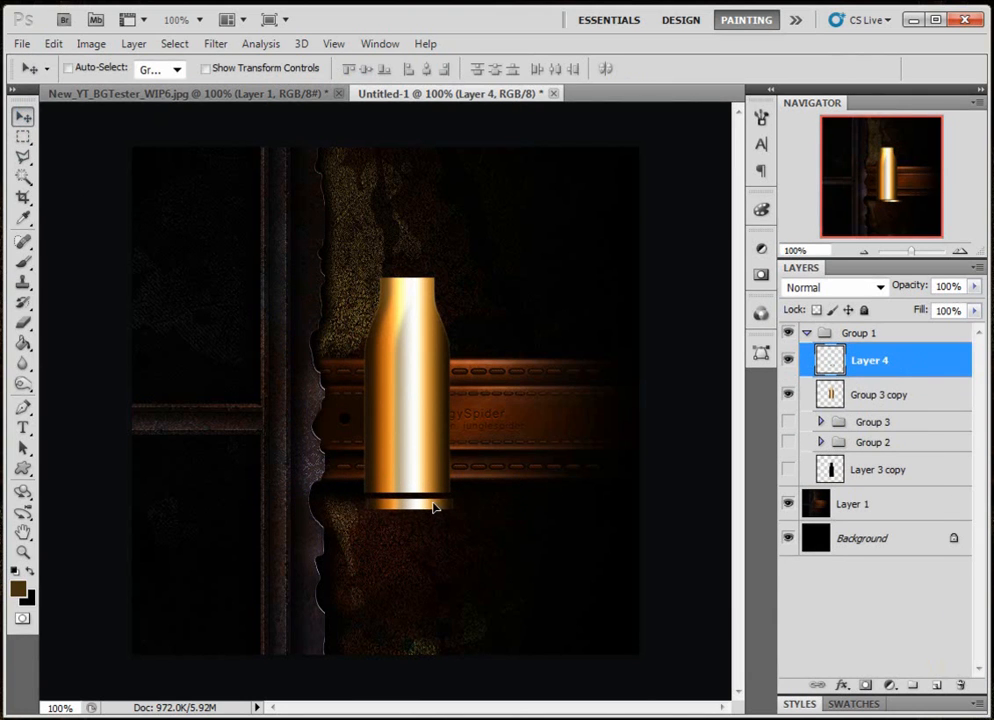
{"action": "key", "text": "Up"}
{"action": "key", "text": "Up"}
{"action": "key", "text": "Up"}
{"action": "key", "text": "Up"}
{"action": "key", "text": "Up"}
{"action": "key", "text": "Up"}
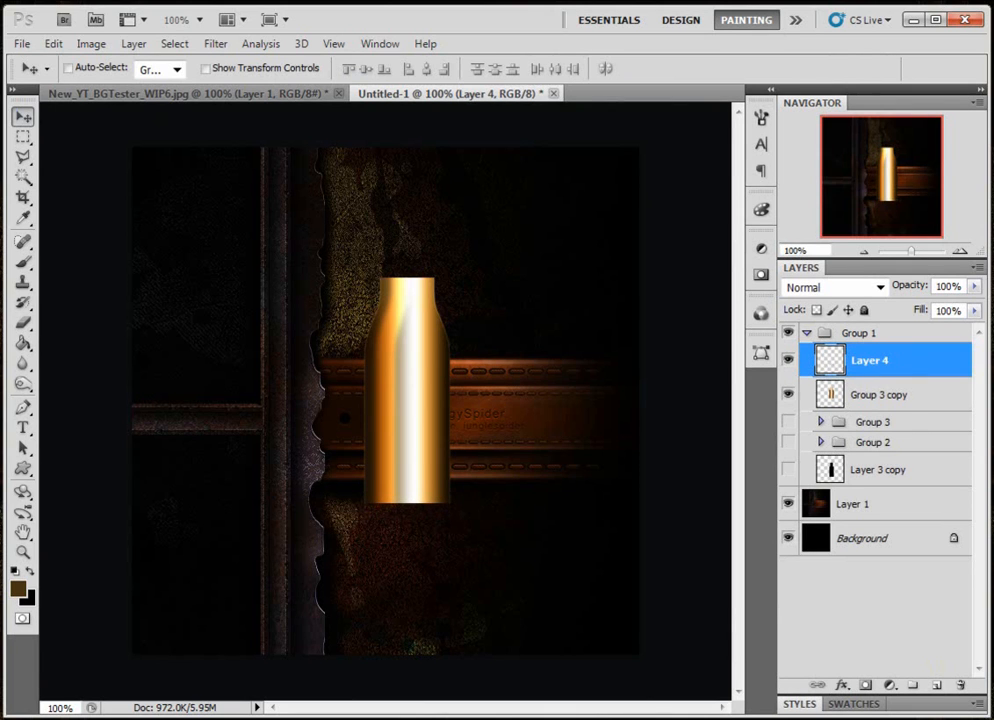
{"action": "key", "text": "Down"}
{"action": "key", "text": "Down"}
{"action": "key", "text": "Down"}
{"action": "key", "text": "Down"}
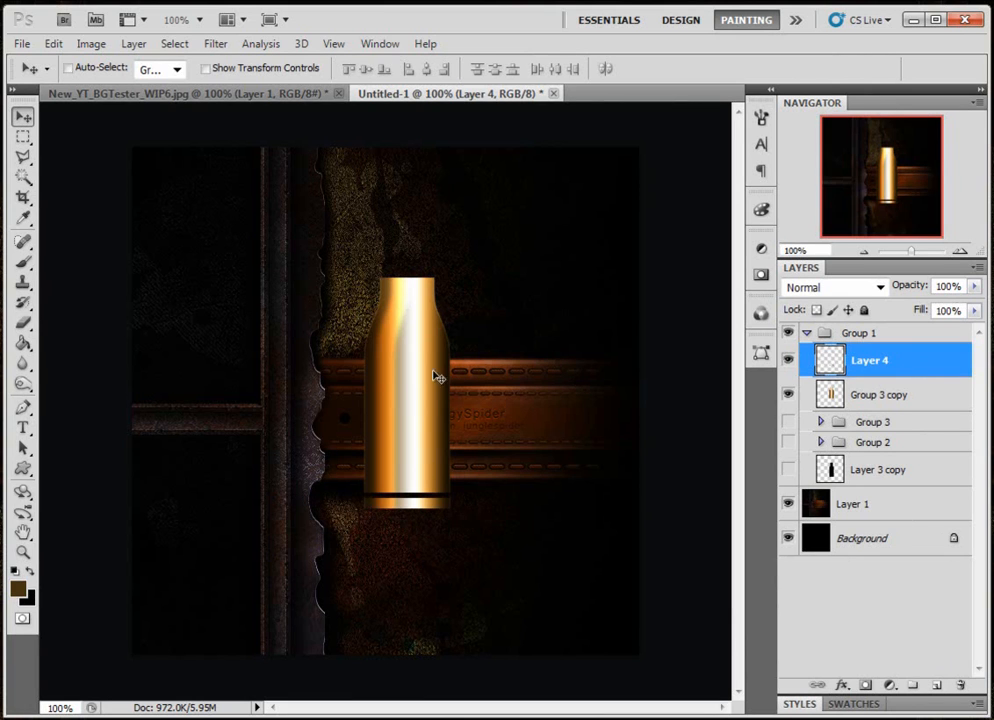
Merge Layer 4 with Group 3 copy and move the combined bottle slightly down and to the right.
{"action": "left_click", "coordinate": [882, 398], "text": "shift"}
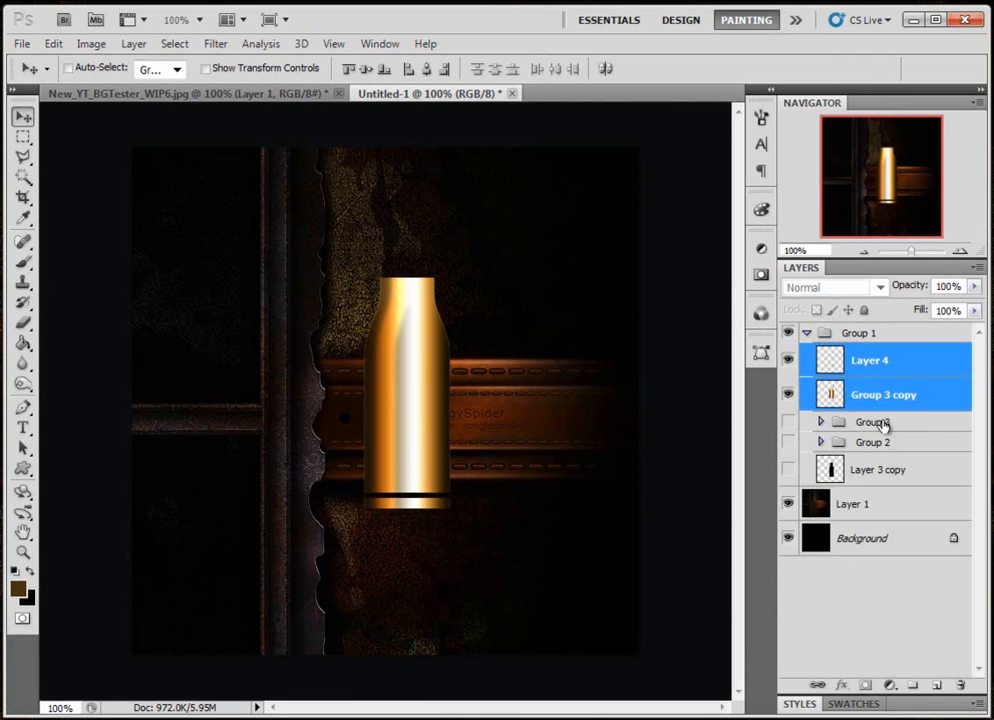
{"action": "key", "text": "ctrl+e"}
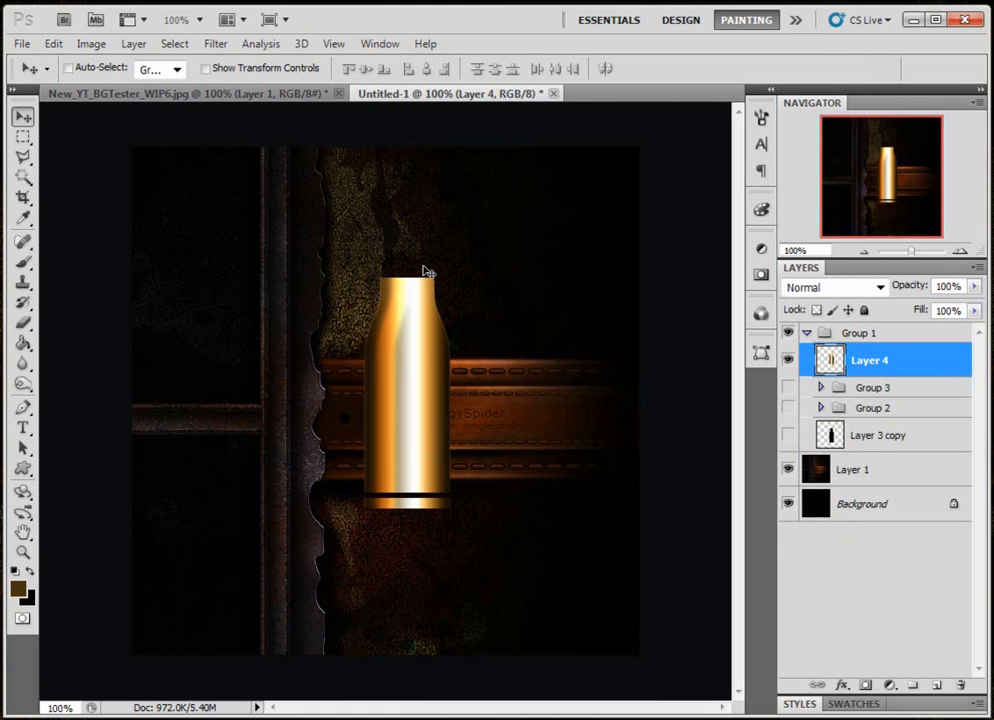
{"action": "left_click_drag", "start_coordinate": [413, 517], "coordinate": [433, 459]}
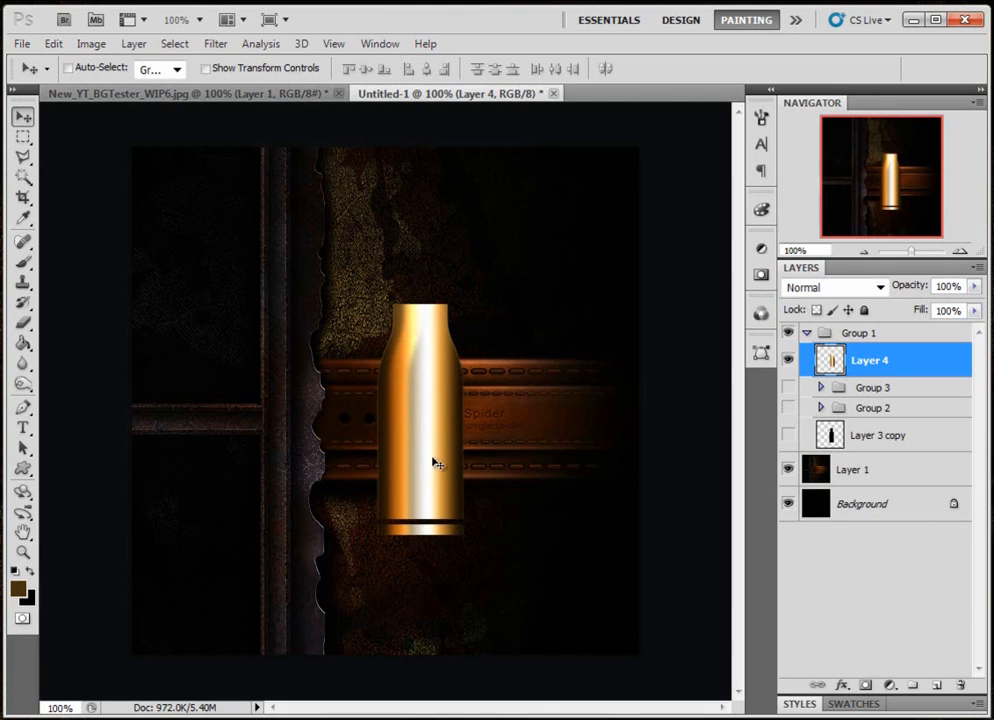
Duplicate Layer 4 with the original hidden, and darken the copy's neck and shoulder edges using the Burn tool.
{"action": "left_click", "coordinate": [22, 342]}
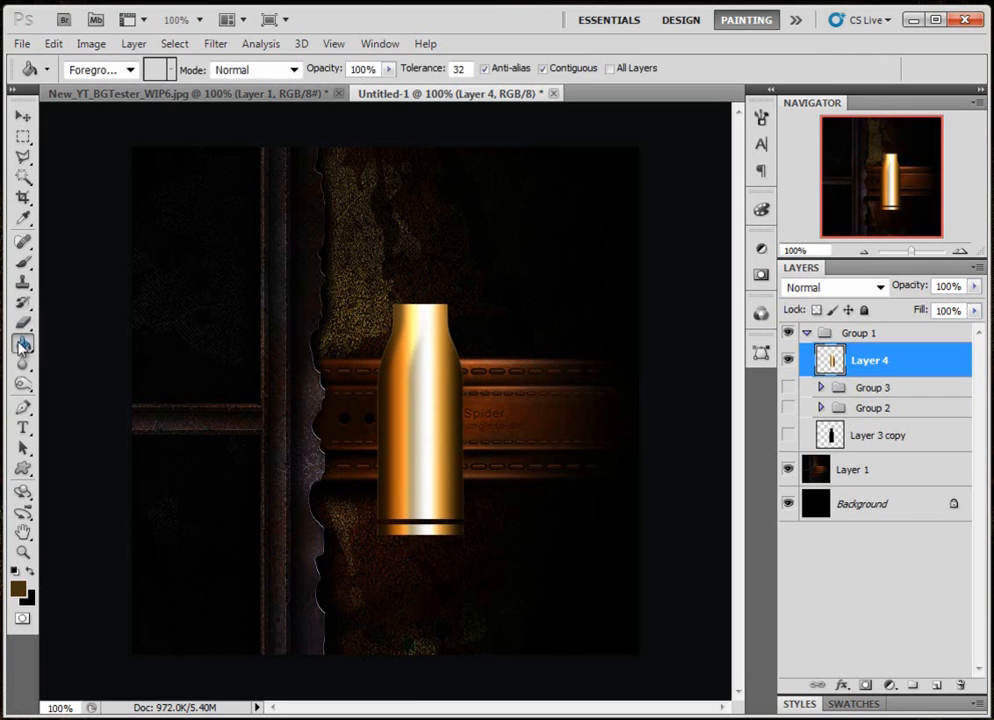
{"action": "left_click", "coordinate": [22, 385]}
{"action": "left_click", "coordinate": [22, 386]}
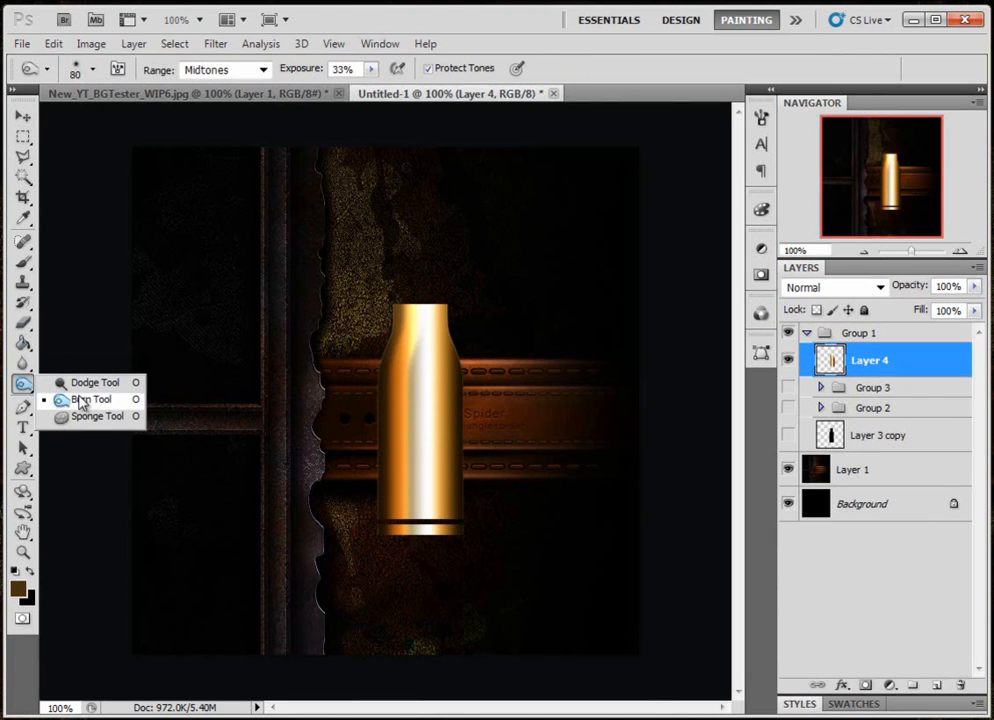
{"action": "left_click", "coordinate": [80, 400]}
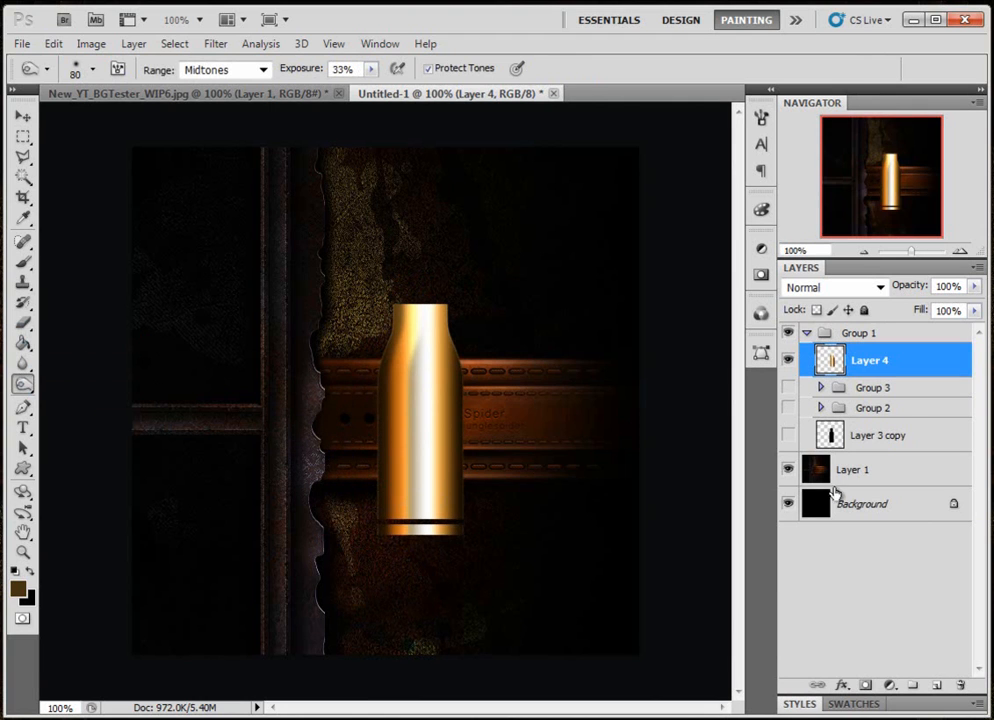
{"action": "key", "text": "ctrl+j"}
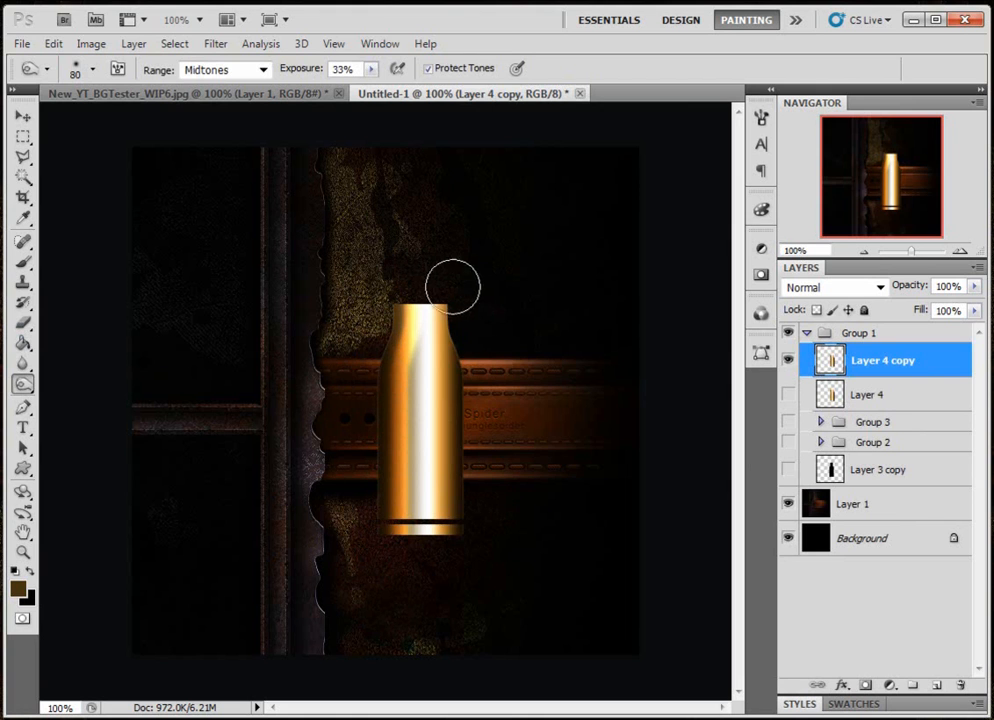
{"action": "left_click_drag", "start_coordinate": [466, 344], "coordinate": [426, 302]}
{"action": "key", "text": "ctrl+z"}
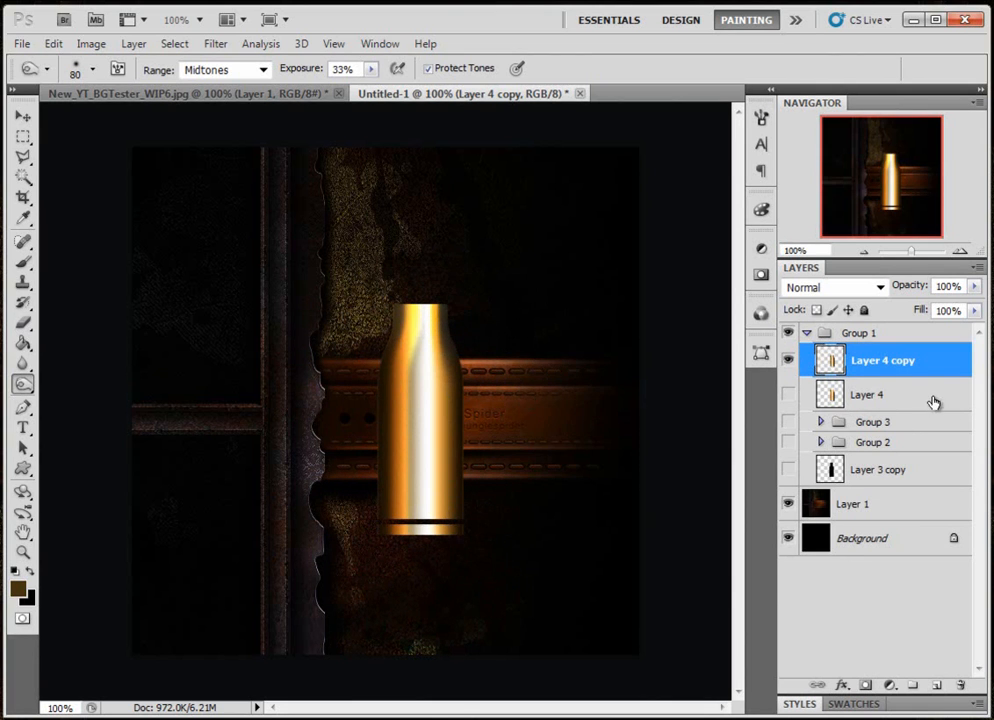
Add an Inner Shadow style to Layer 4 copy with Use Global Light turned off.
{"action": "double_click", "coordinate": [952, 362]}
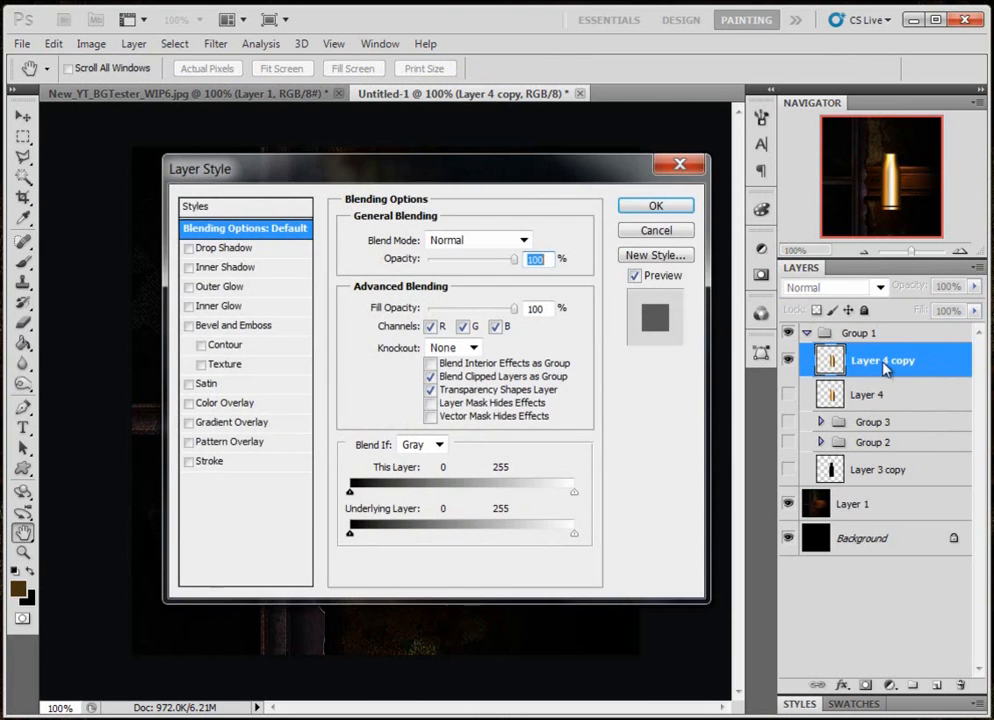
{"action": "left_click_drag", "start_coordinate": [433, 178], "coordinate": [622, 181]}
{"action": "left_click_drag", "start_coordinate": [511, 180], "coordinate": [617, 195]}
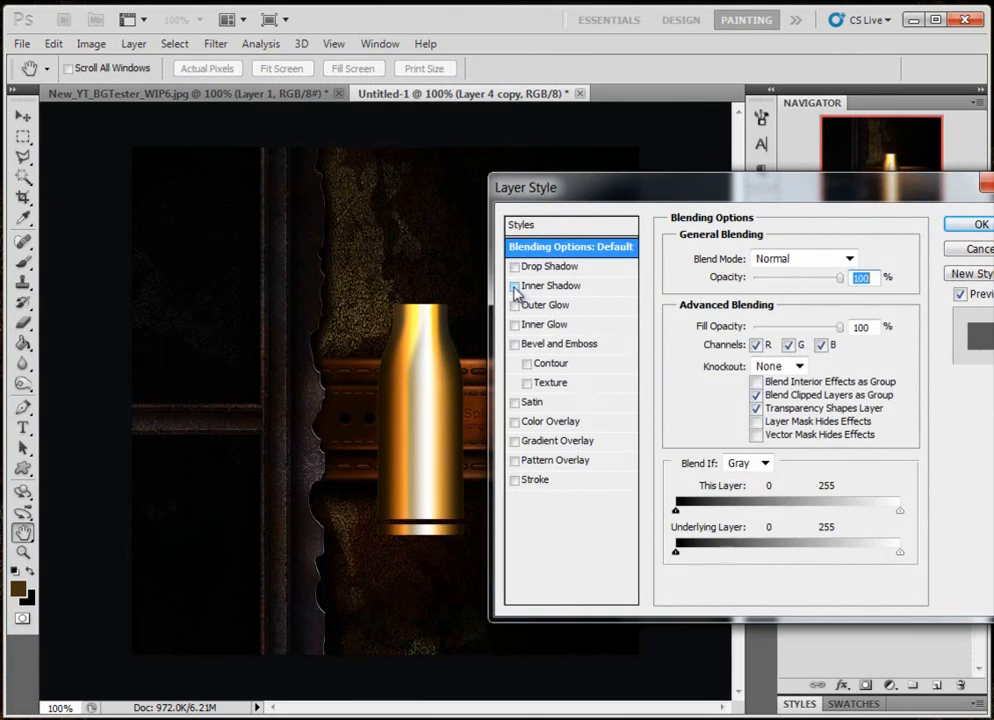
{"action": "left_click", "coordinate": [514, 287]}
{"action": "left_click", "coordinate": [545, 288]}
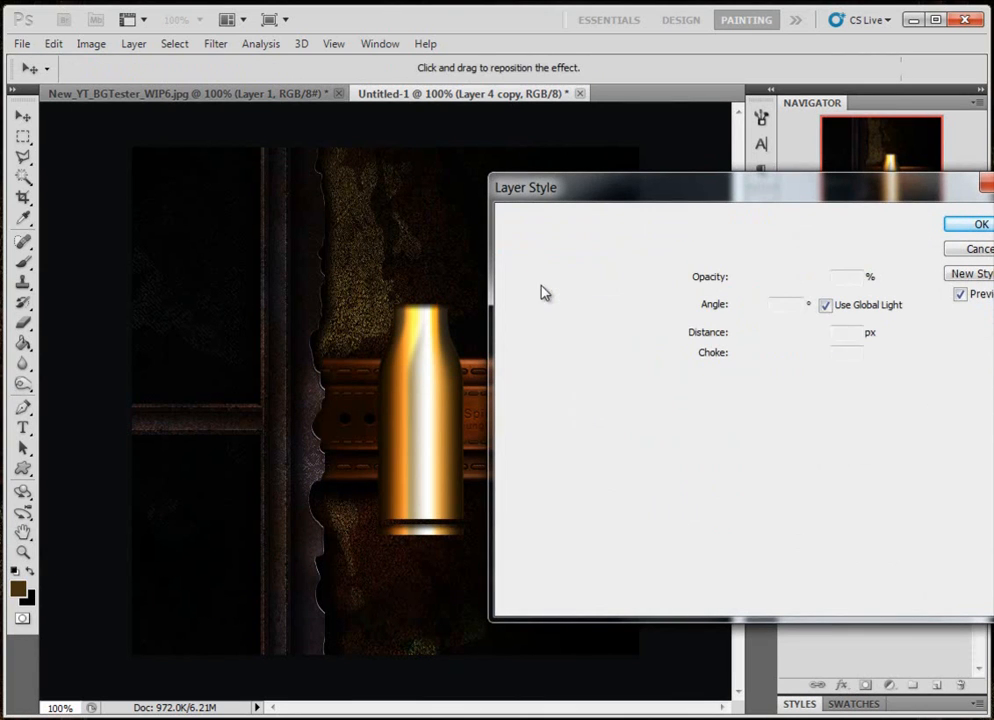
{"action": "left_click", "coordinate": [822, 305]}
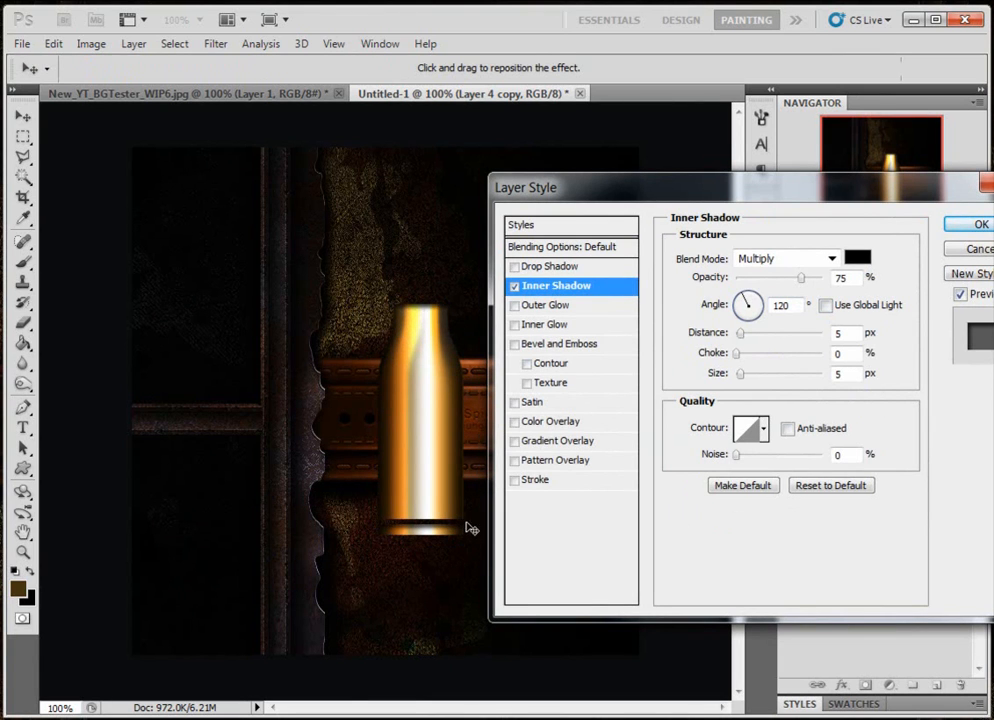
{"action": "left_click_drag", "start_coordinate": [733, 192], "coordinate": [739, 176]}
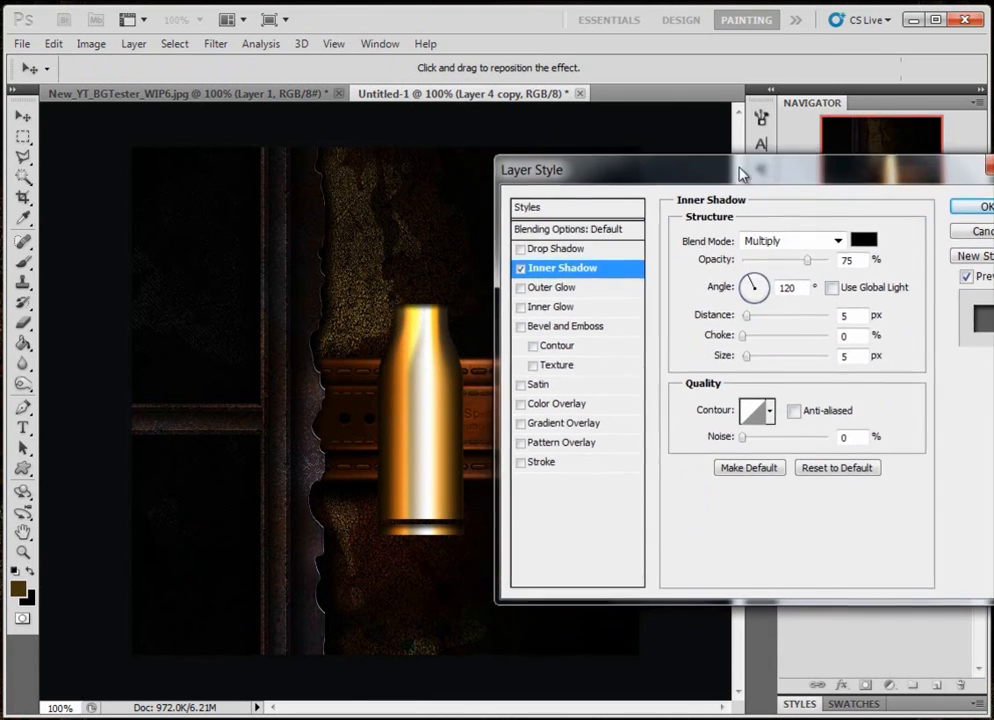
{"action": "left_click", "coordinate": [573, 270]}
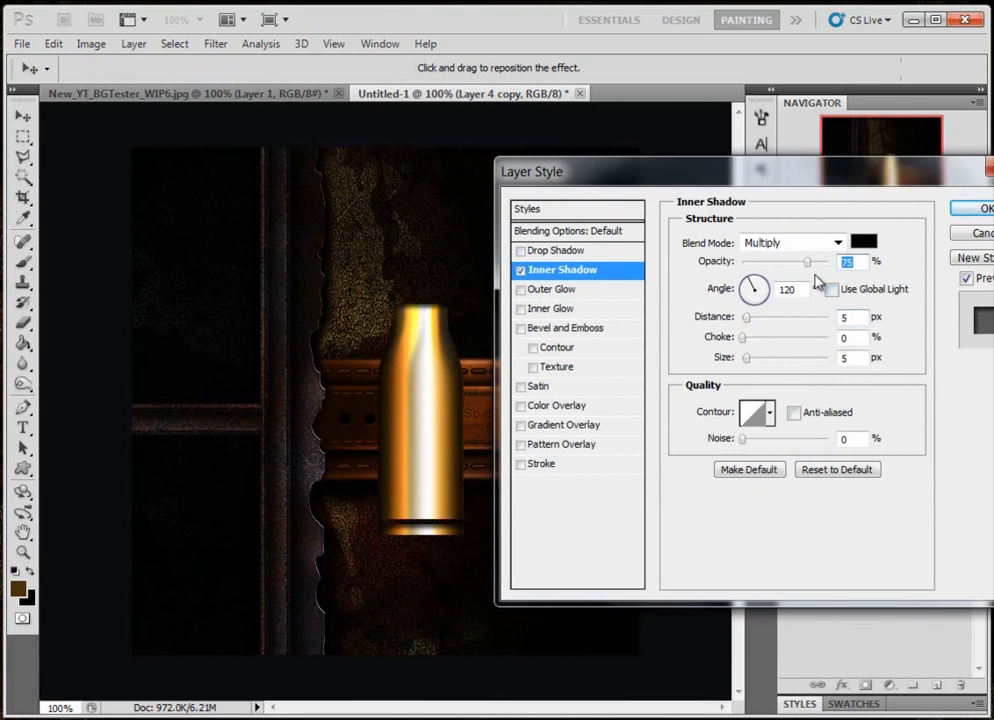
Set the inner shadow's distance to 0 px, choke to 41% and size to 2 px, and apply the style.
{"action": "left_click_drag", "start_coordinate": [745, 320], "coordinate": [783, 350]}
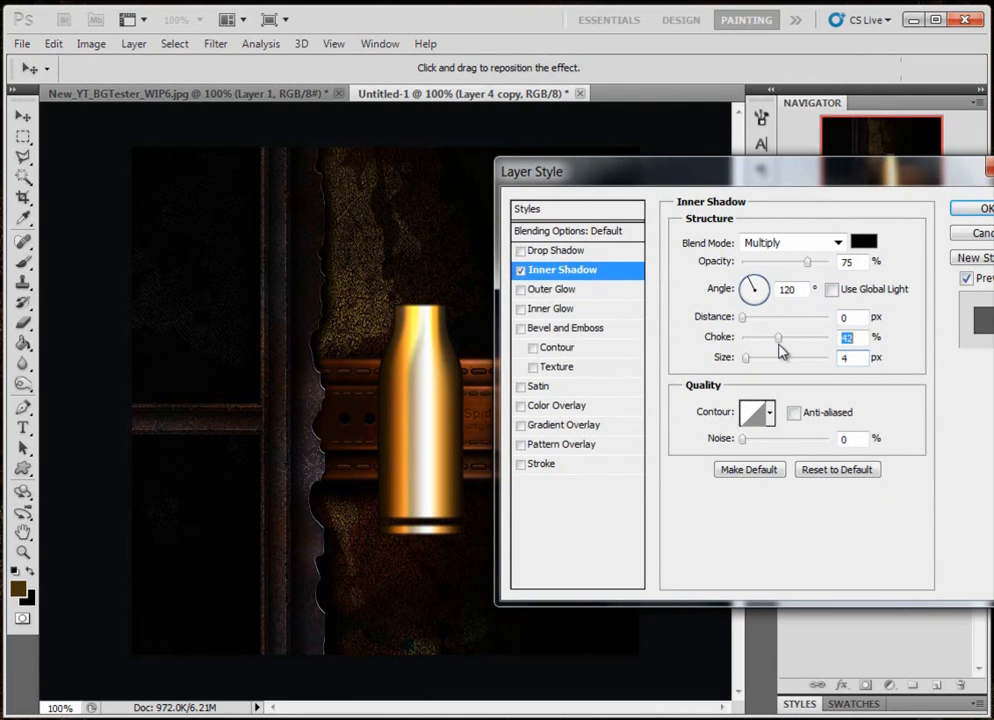
{"action": "left_click_drag", "start_coordinate": [779, 345], "coordinate": [778, 344]}
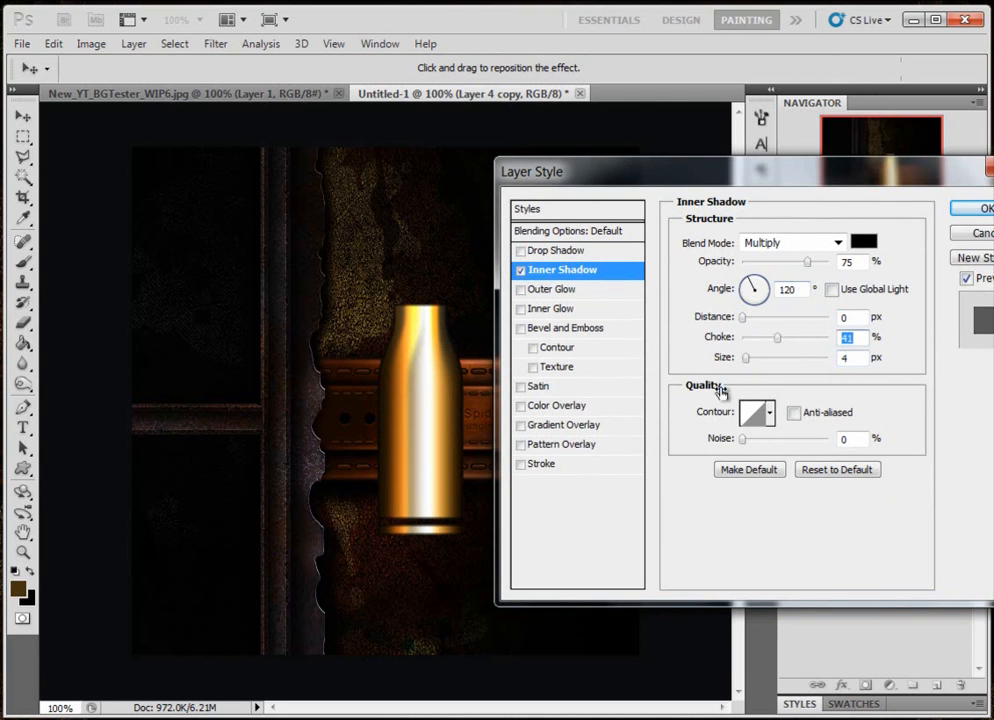
{"action": "key", "text": "Tab"}
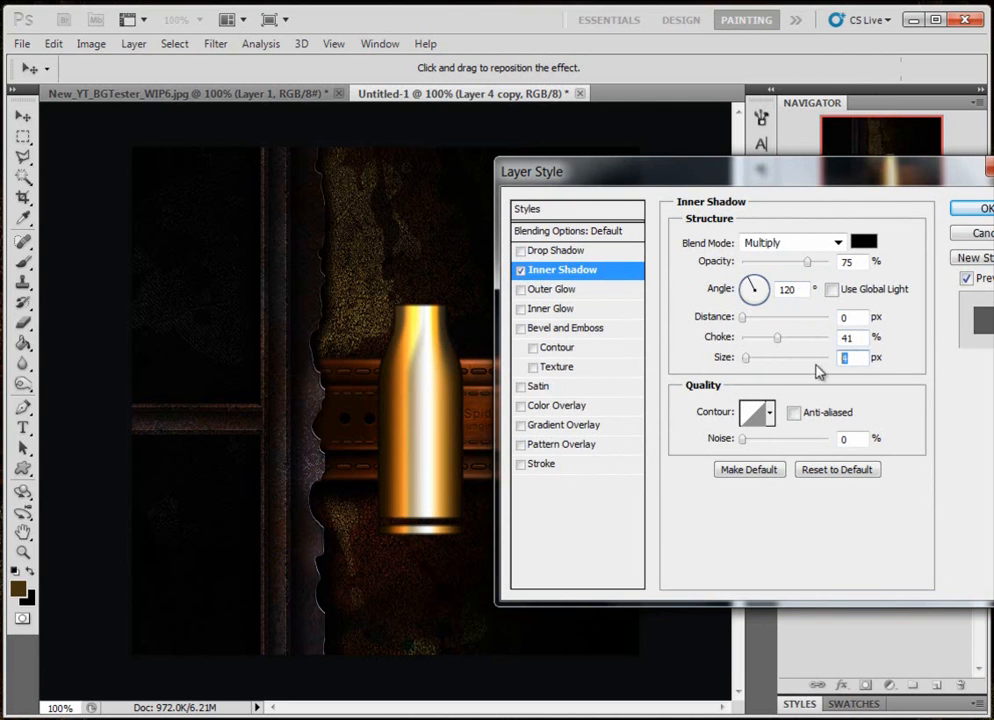
{"action": "type", "text": "2"}
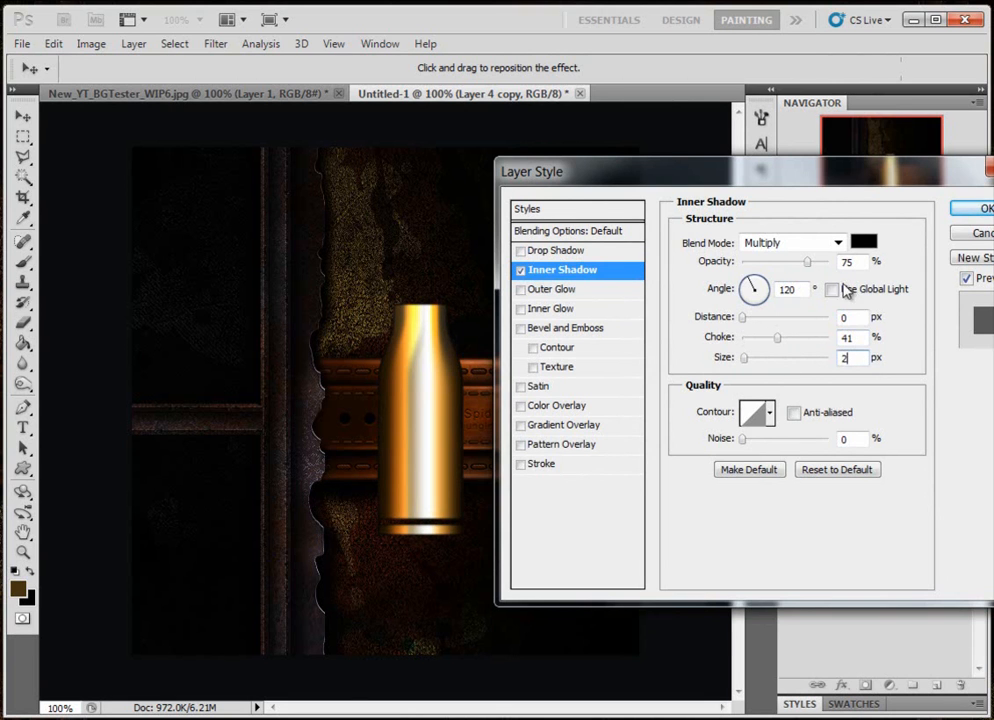
{"action": "left_click", "coordinate": [980, 208]}
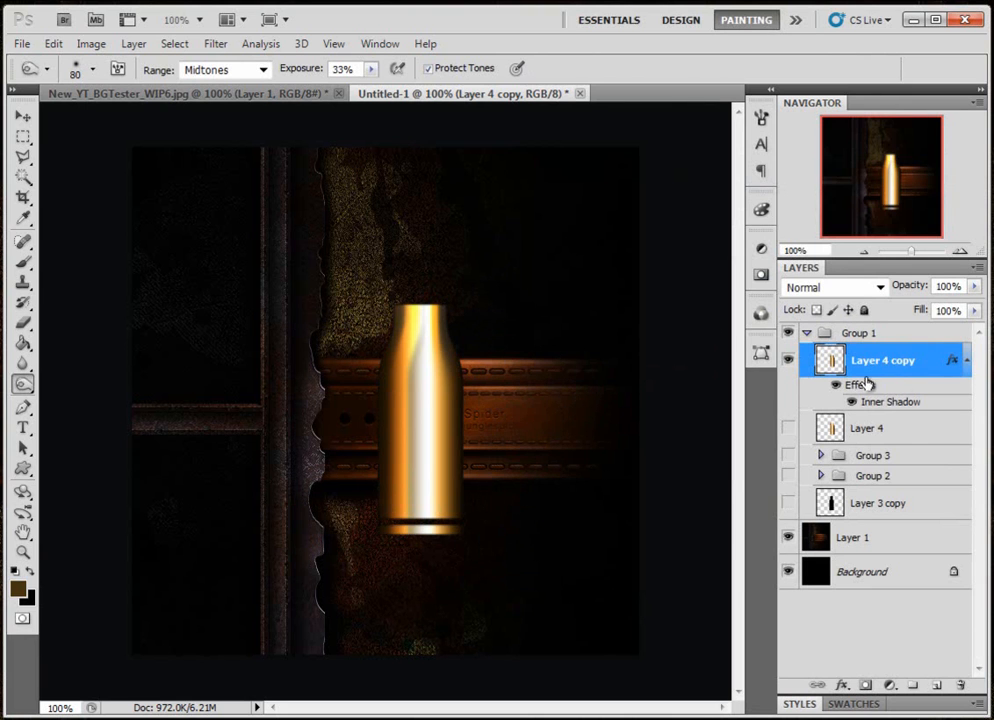
Put Layer 4 copy in a new group and merge that group to flatten the inner shadow into the bottle.
{"action": "key", "text": "ctrl+g"}
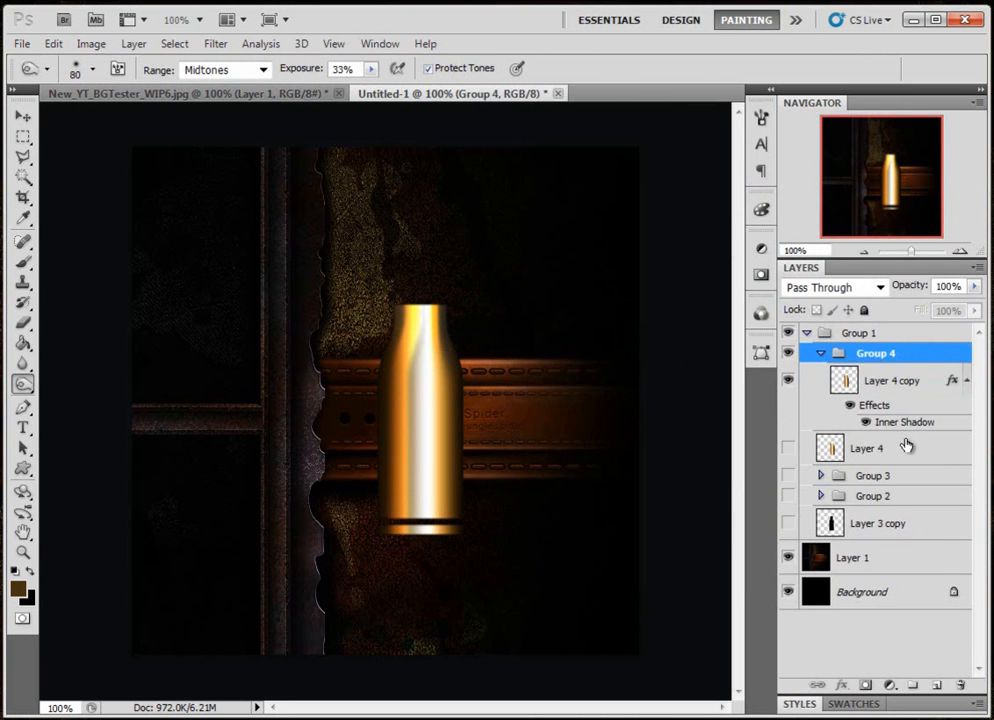
{"action": "key", "text": "ctrl+e"}
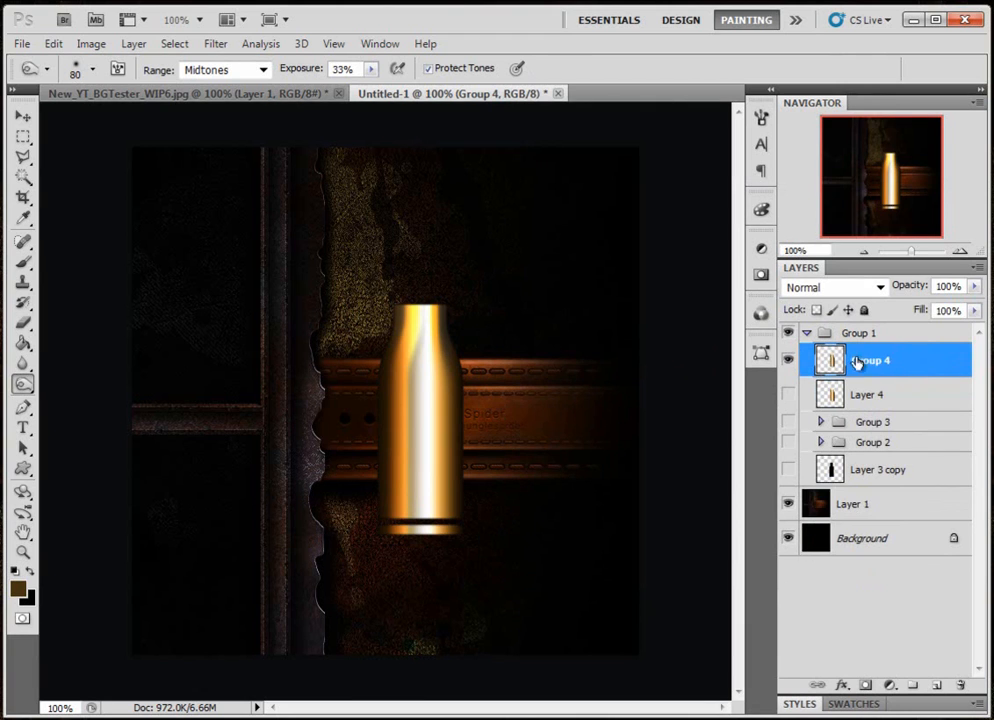
Toggle Group 4's visibility to check the flattened bottle, and move the bottle slightly up and to the left over the leather strap.
{"action": "left_click", "coordinate": [788, 362]}
{"action": "left_click", "coordinate": [788, 362]}
{"action": "left_click", "coordinate": [788, 362]}
{"action": "left_click", "coordinate": [788, 362]}
{"action": "left_click", "coordinate": [24, 117]}
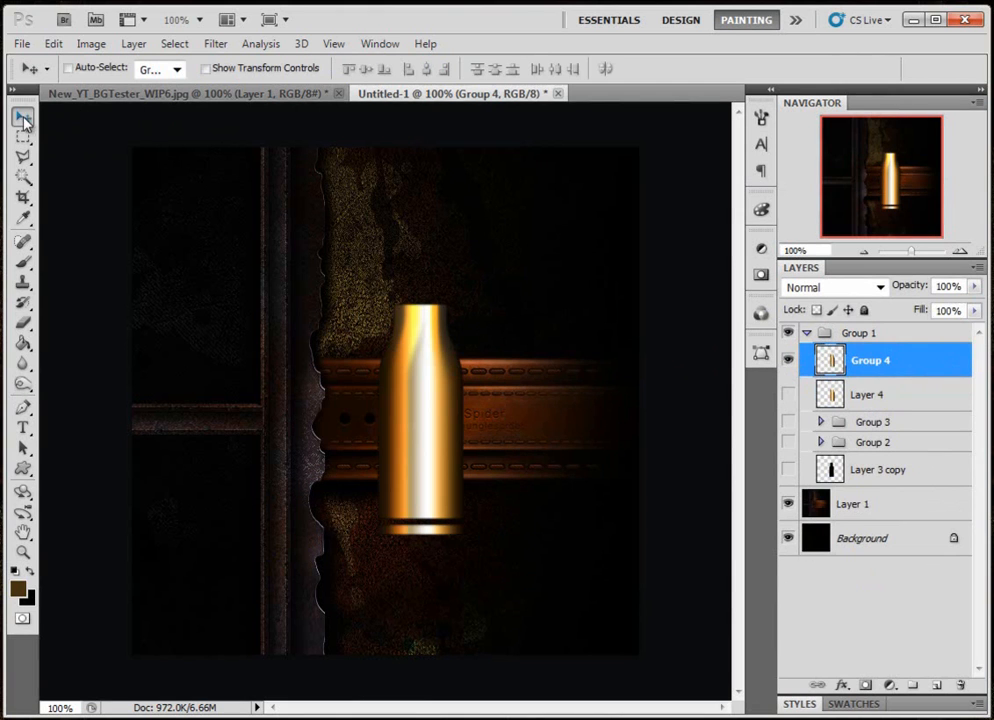
{"action": "mouse_move", "coordinate": [405, 420]}
{"action": "left_mouse_down"}
{"action": "mouse_move", "coordinate": [362, 435]}
{"action": "mouse_move", "coordinate": [394, 401]}
{"action": "left_mouse_up"}
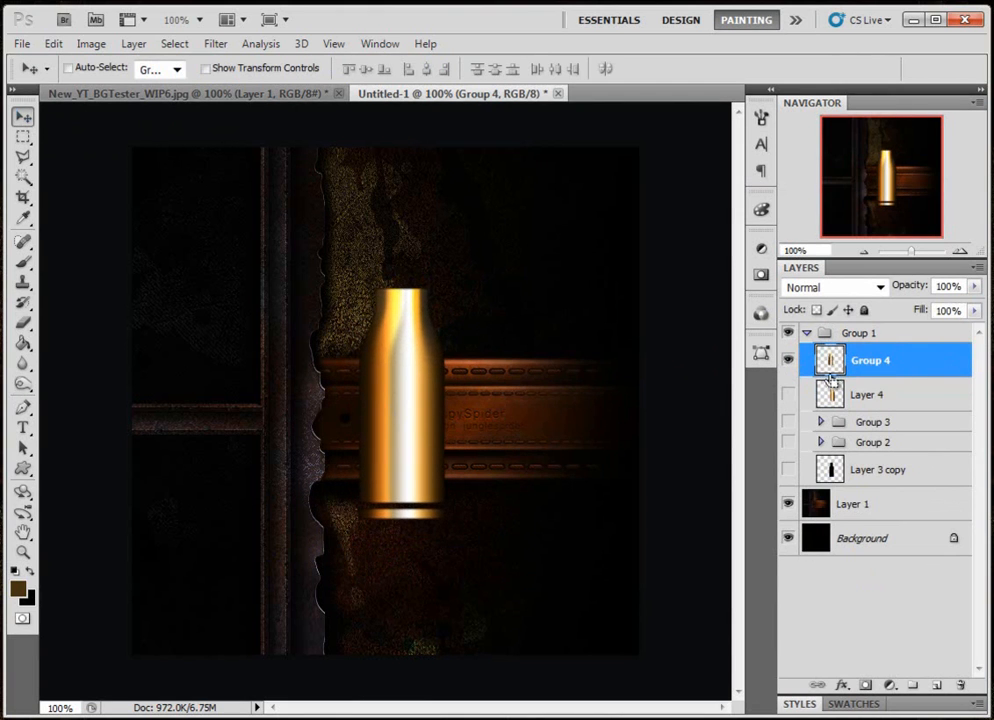
Load the Group 4 bottle outline as a selection and fill it with black on a new layer above.
{"action": "left_click", "coordinate": [830, 360], "text": "ctrl"}
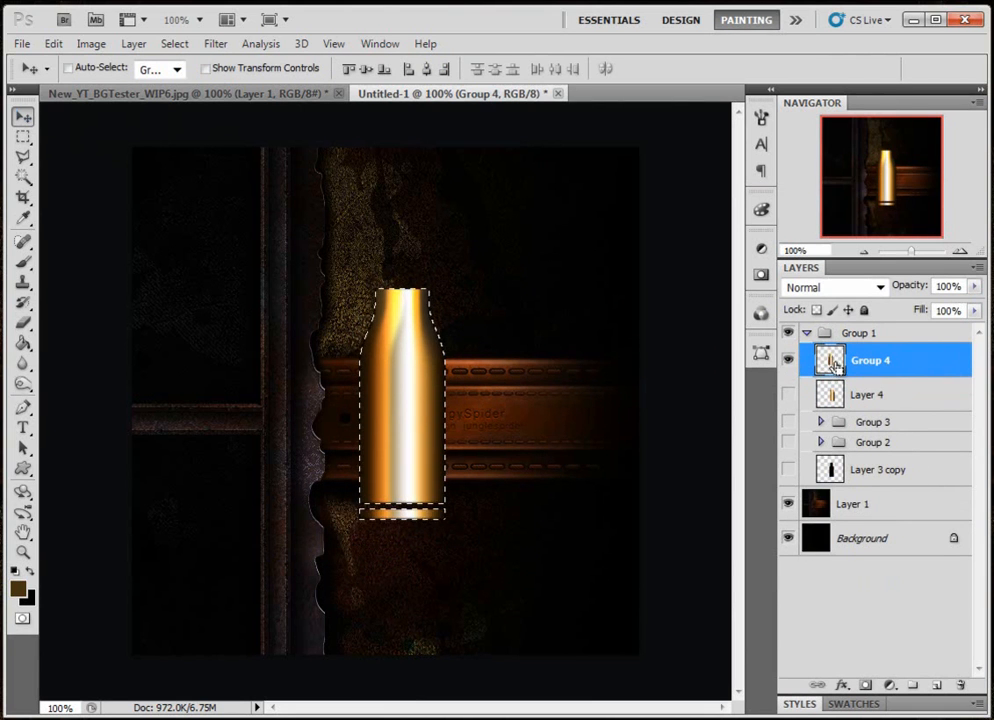
{"action": "left_click", "coordinate": [935, 684]}
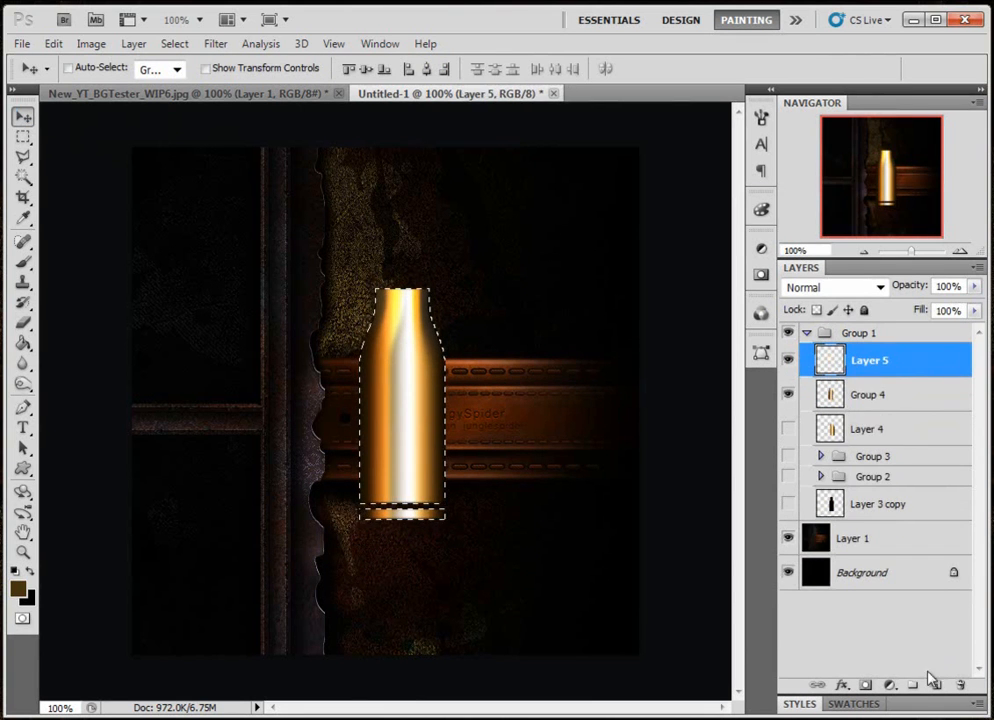
{"action": "left_click", "coordinate": [24, 343]}
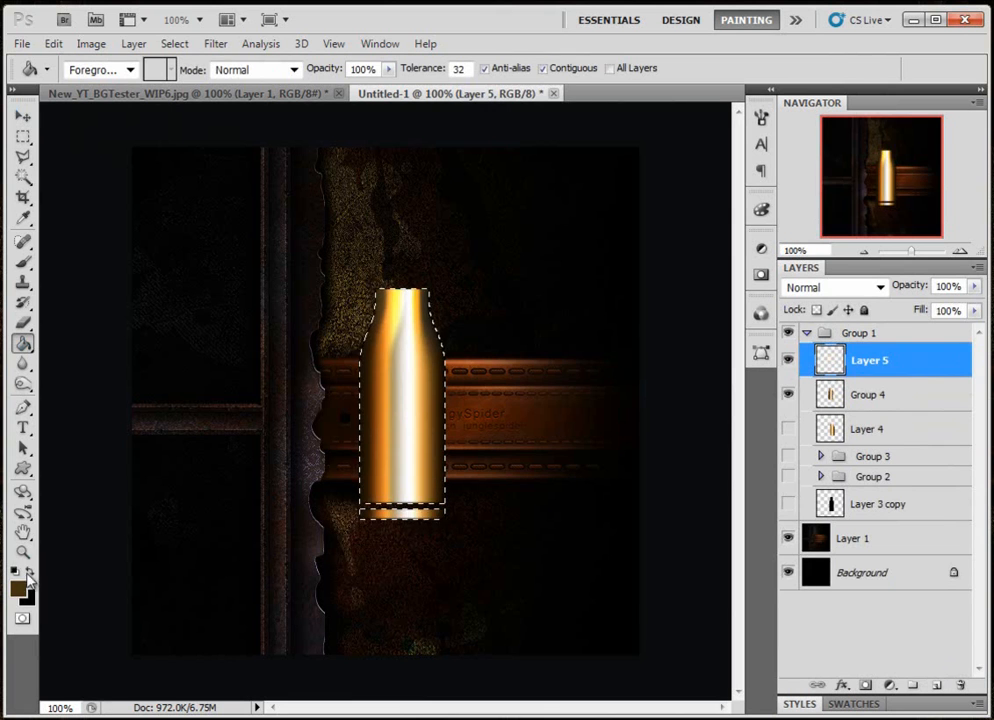
{"action": "left_click", "coordinate": [30, 569]}
{"action": "left_click", "coordinate": [386, 410]}
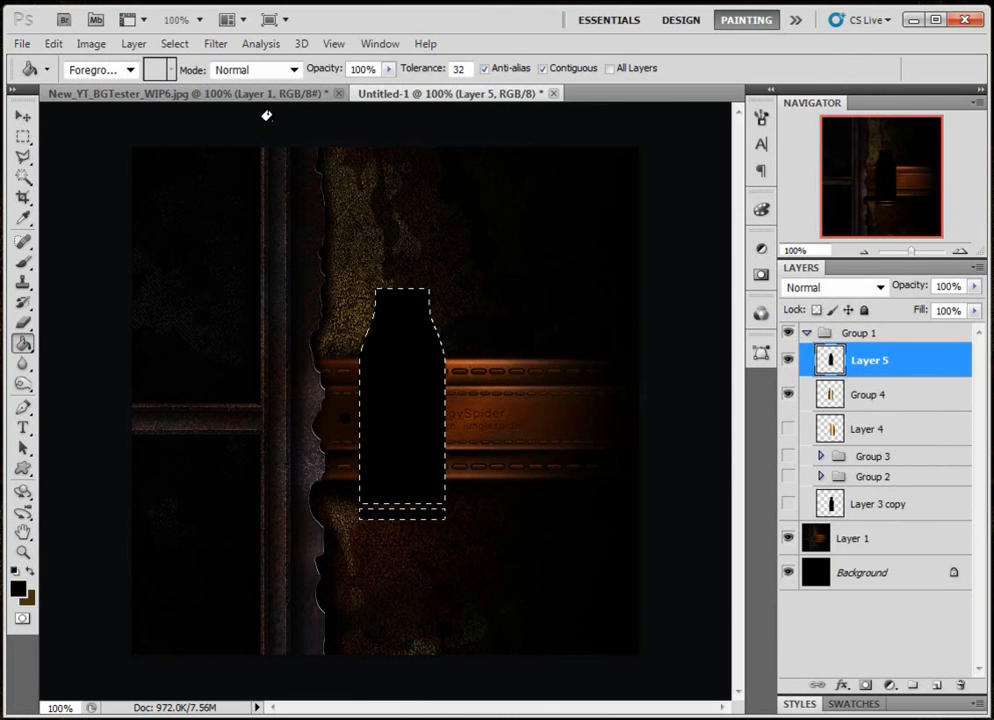
Add 16.57% Gaussian monochromatic noise to the black bottle shape on Layer 5 and deselect it.
{"action": "left_click", "coordinate": [216, 44]}
{"action": "mouse_move", "coordinate": [219, 48]}
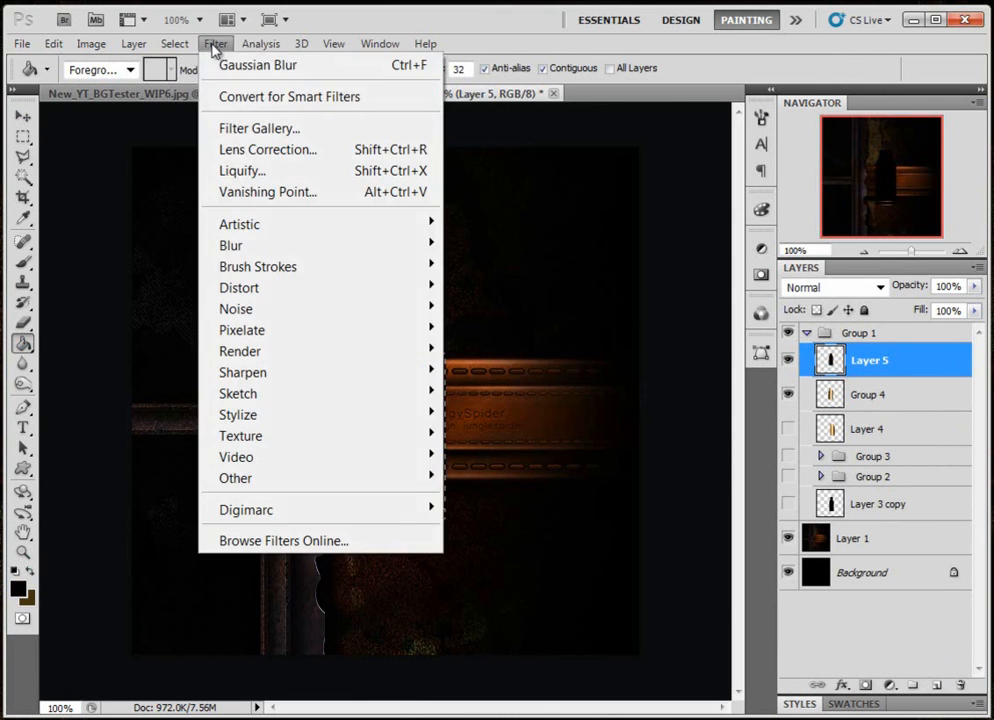
{"action": "mouse_move", "coordinate": [257, 312]}
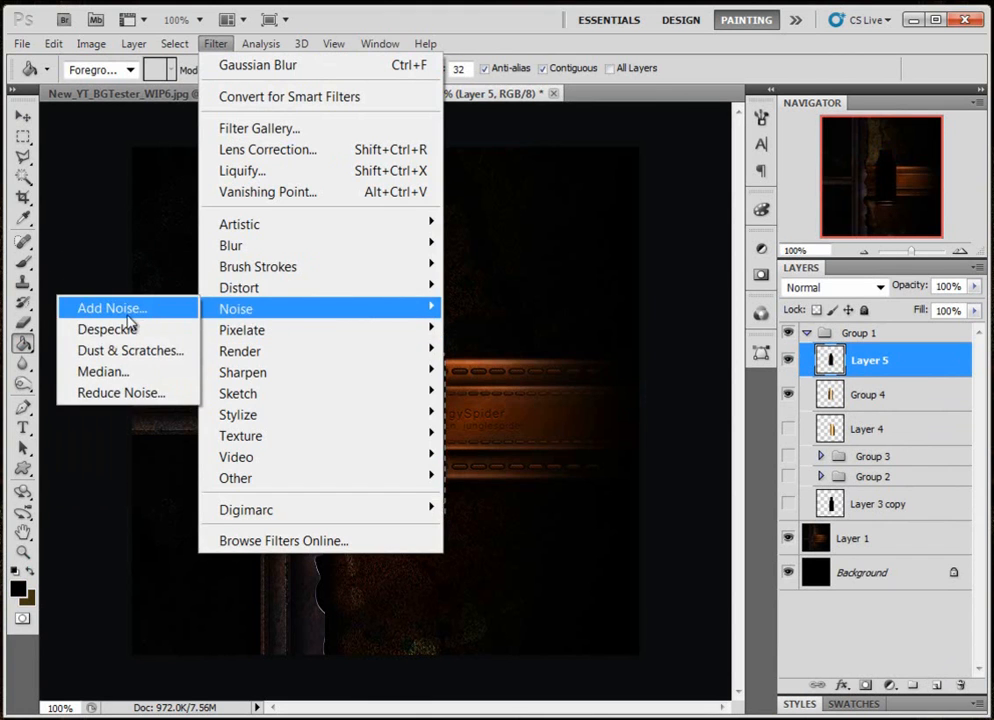
{"action": "left_click", "coordinate": [112, 308]}
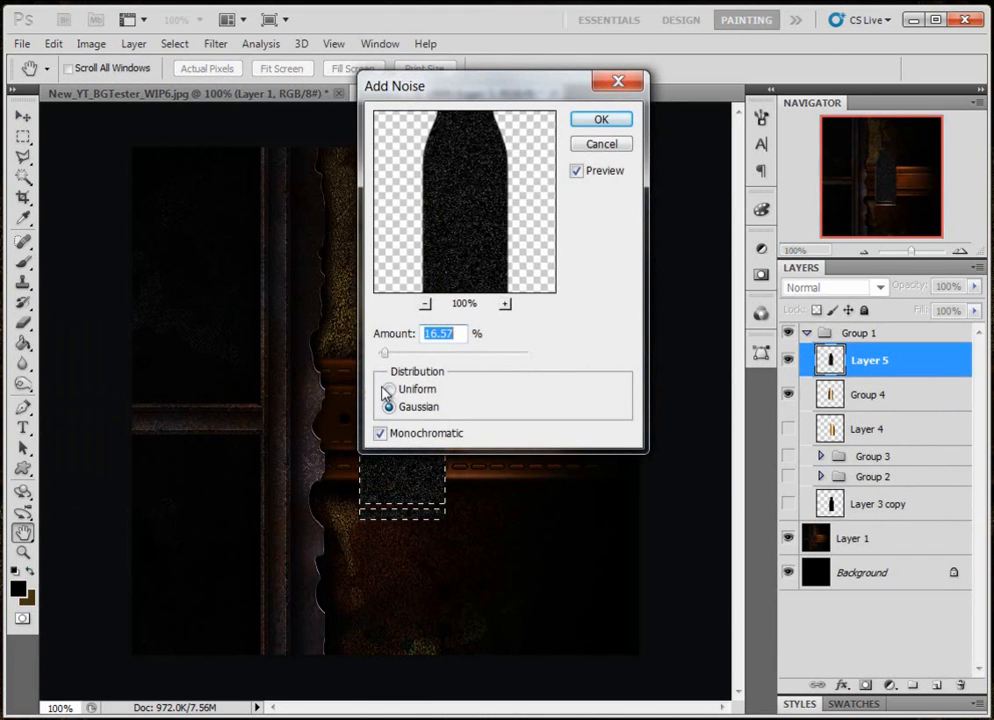
{"action": "left_click", "coordinate": [603, 120]}
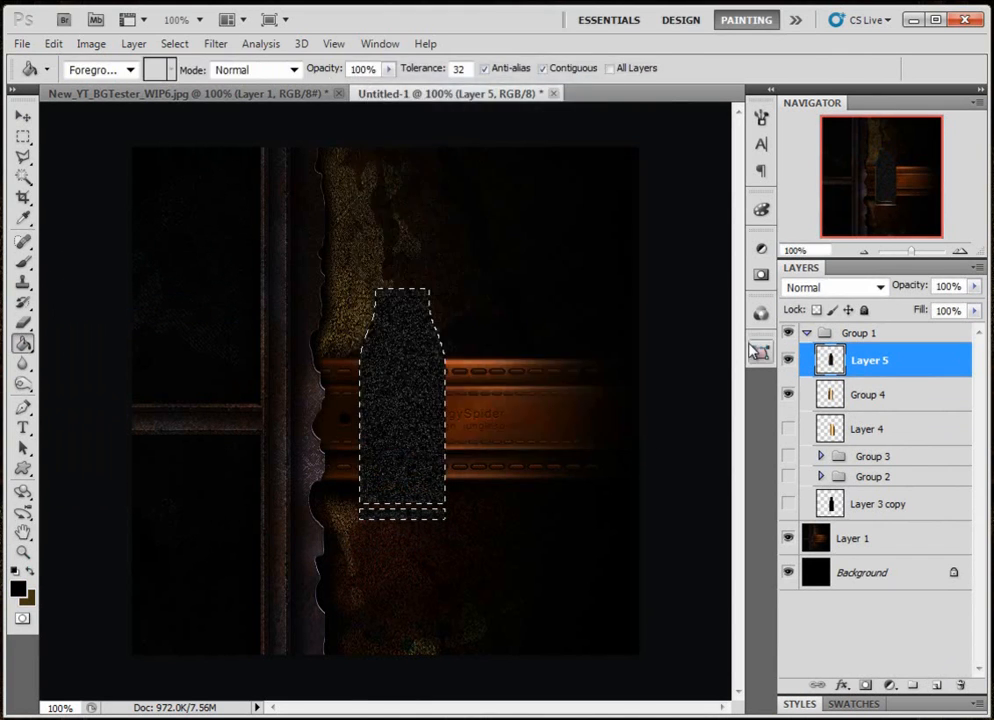
{"action": "key", "text": "ctrl+d"}
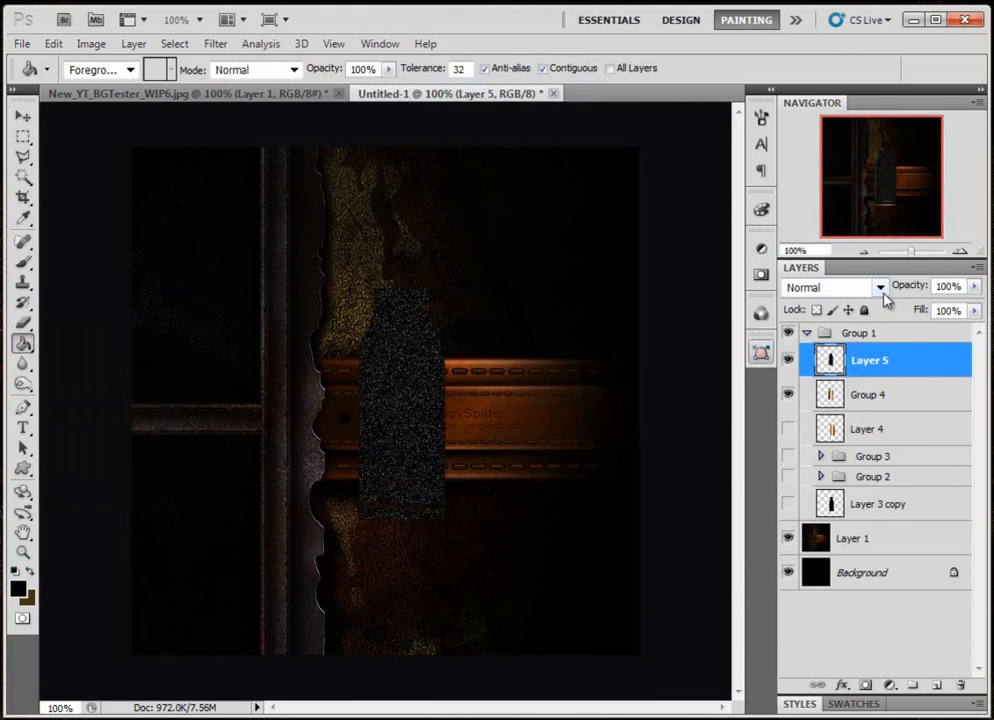
Go through the blending modes for the noise on Layer 5 and set it to Soft Light at 100% opacity.
{"action": "left_click", "coordinate": [880, 288]}
{"action": "left_click", "coordinate": [854, 27]}
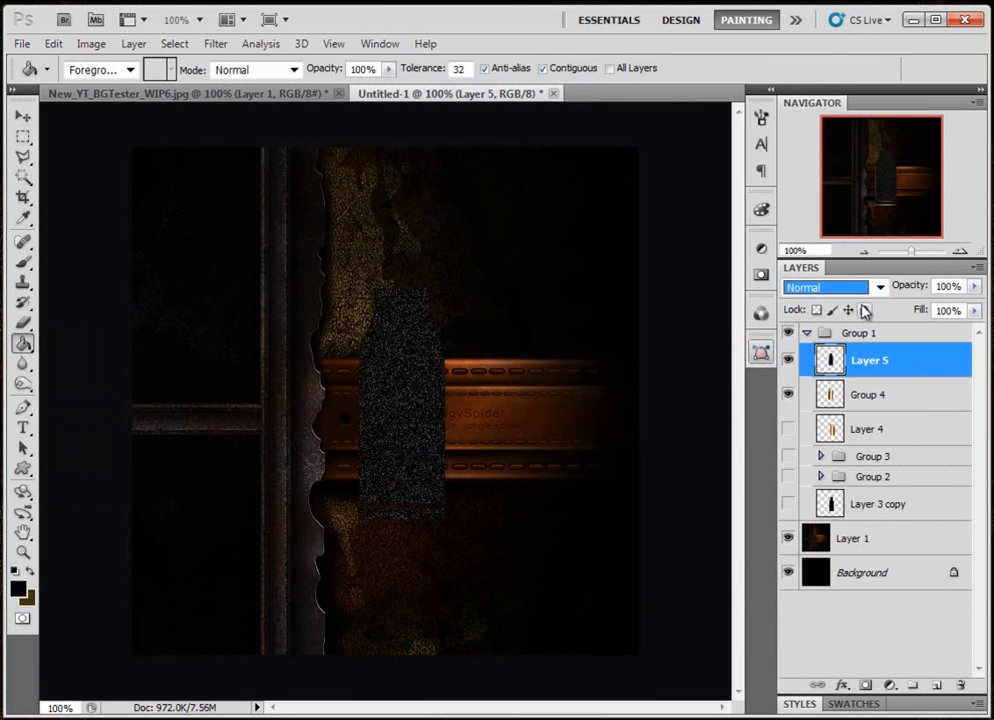
{"action": "key", "text": "Down"}
{"action": "key", "text": "Down"}
{"action": "key", "text": "Down"}
{"action": "key", "text": "Down"}
{"action": "key", "text": "Down"}
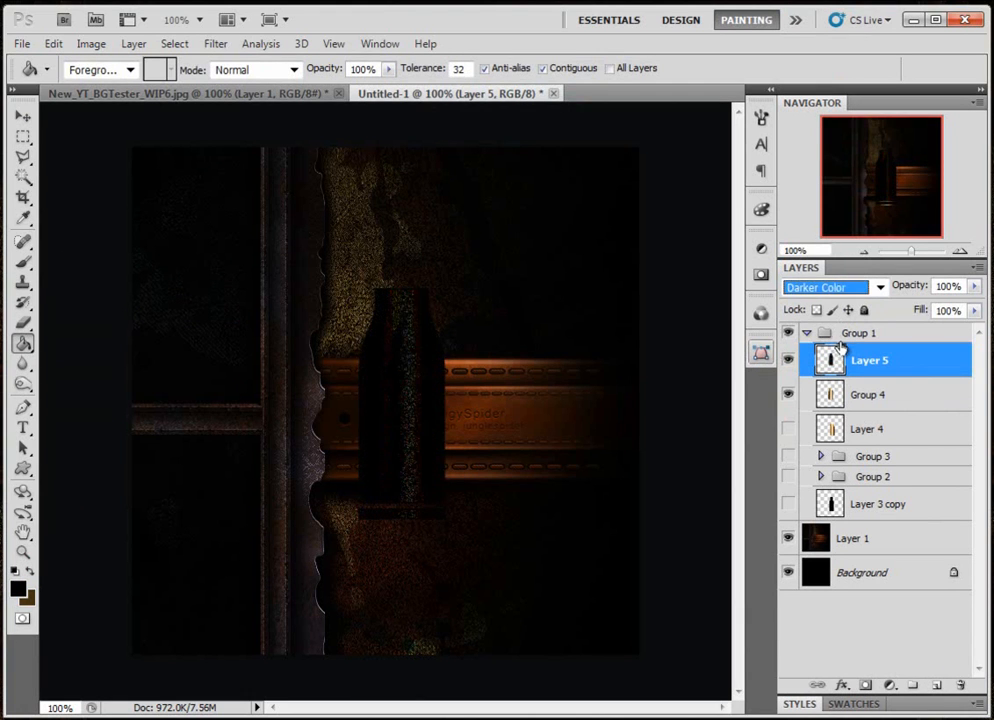
{"action": "key", "text": "Down"}
{"action": "key", "text": "Down"}
{"action": "key", "text": "Down"}
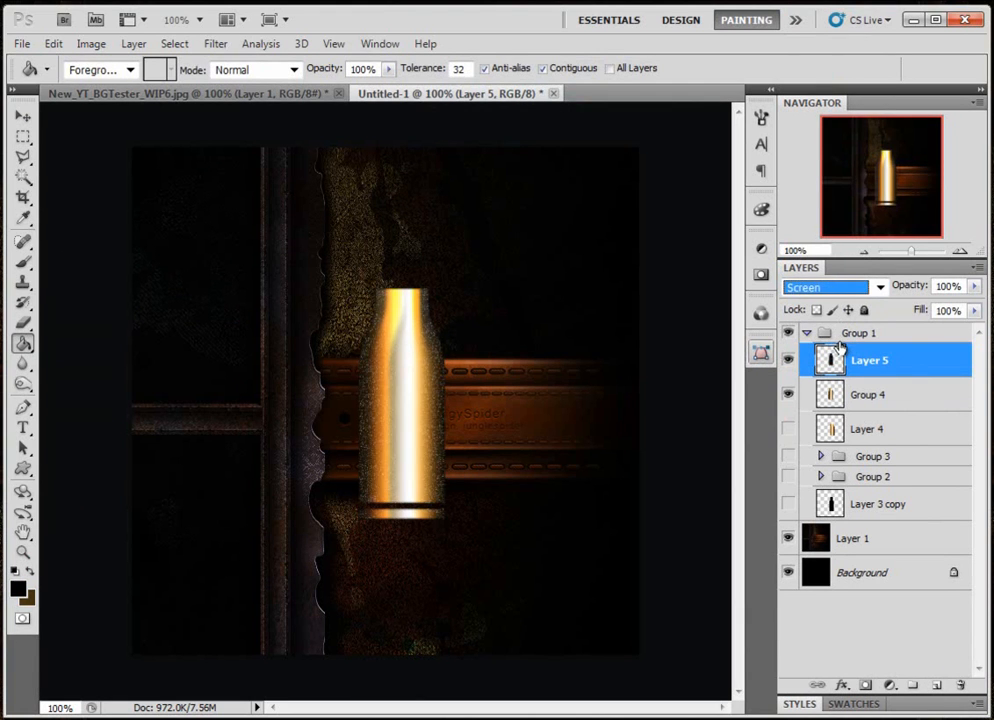
{"action": "key", "text": "Down"}
{"action": "key", "text": "Down"}
{"action": "key", "text": "Down"}
{"action": "key", "text": "Down"}
{"action": "key", "text": "Down"}
{"action": "key", "text": "Up"}
{"action": "key", "text": "Down"}
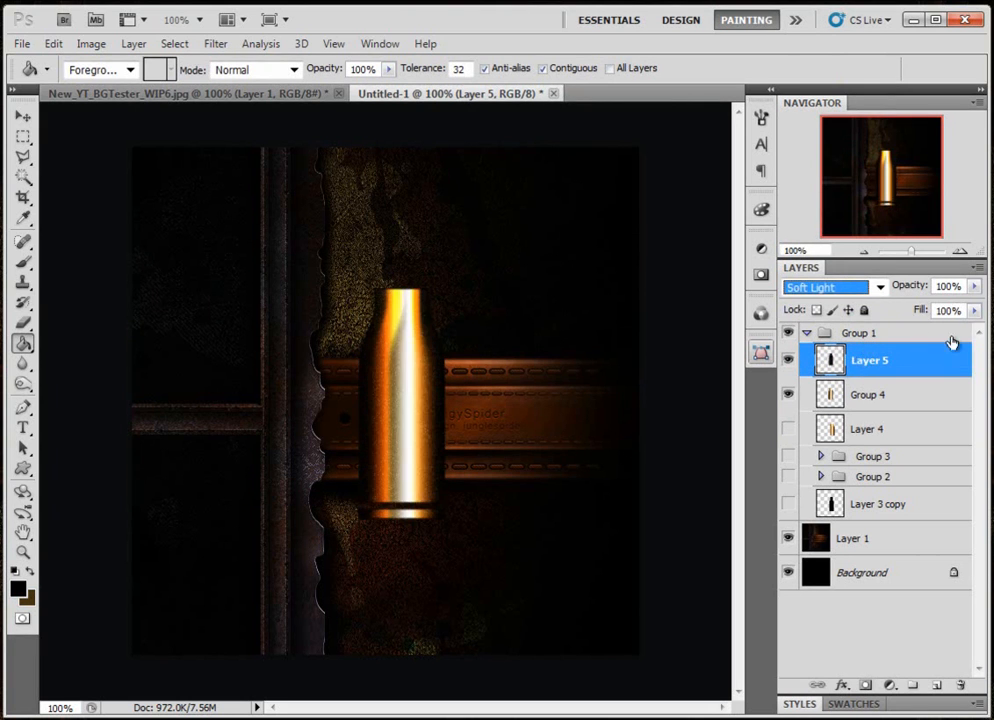
{"action": "mouse_move", "coordinate": [975, 287]}
{"action": "left_mouse_down"}
{"action": "mouse_move", "coordinate": [972, 307]}
{"action": "mouse_move", "coordinate": [905, 310]}
{"action": "mouse_move", "coordinate": [978, 311]}
{"action": "left_mouse_up"}
Try the other blending modes on Layer 5, from Hard Light through Luminosity, and return it to Soft Light.
{"action": "left_click", "coordinate": [872, 288]}
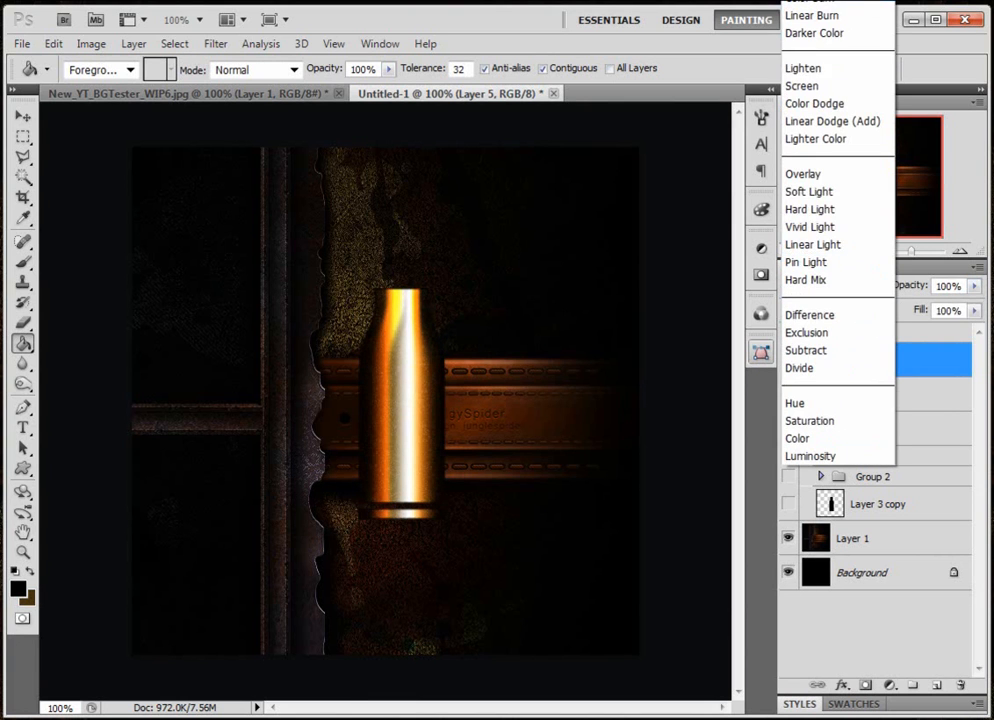
{"action": "left_click", "coordinate": [850, 209]}
{"action": "key", "text": "Down"}
{"action": "key", "text": "Down"}
{"action": "key", "text": "Down"}
{"action": "key", "text": "Down"}
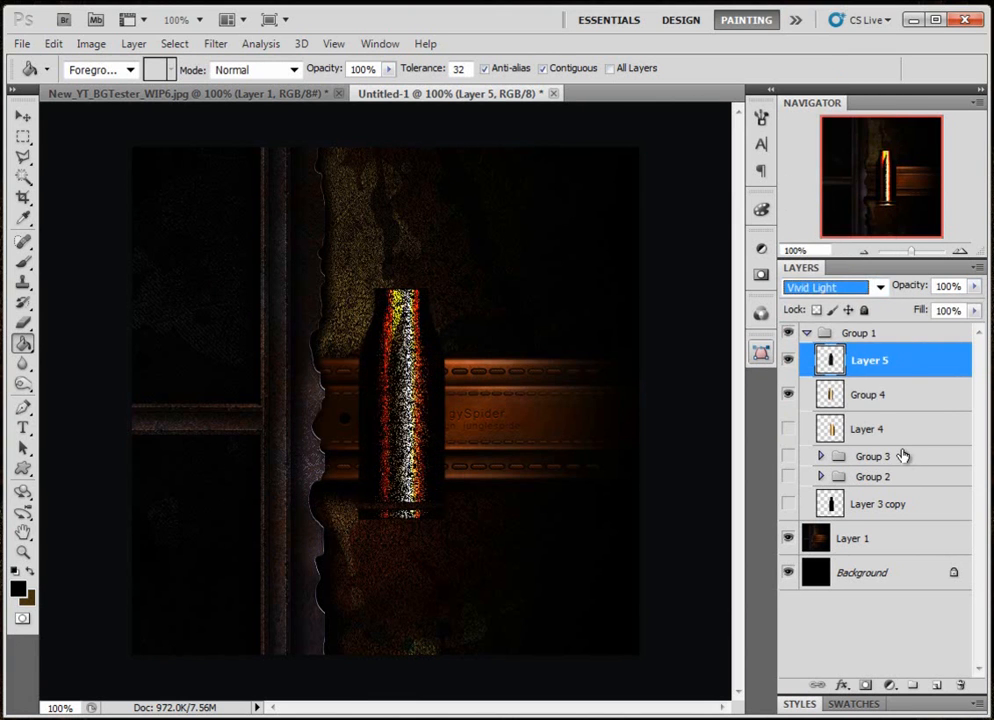
{"action": "key", "text": "Down"}
{"action": "key", "text": "Down"}
{"action": "key", "text": "Down"}
{"action": "key", "text": "Down"}
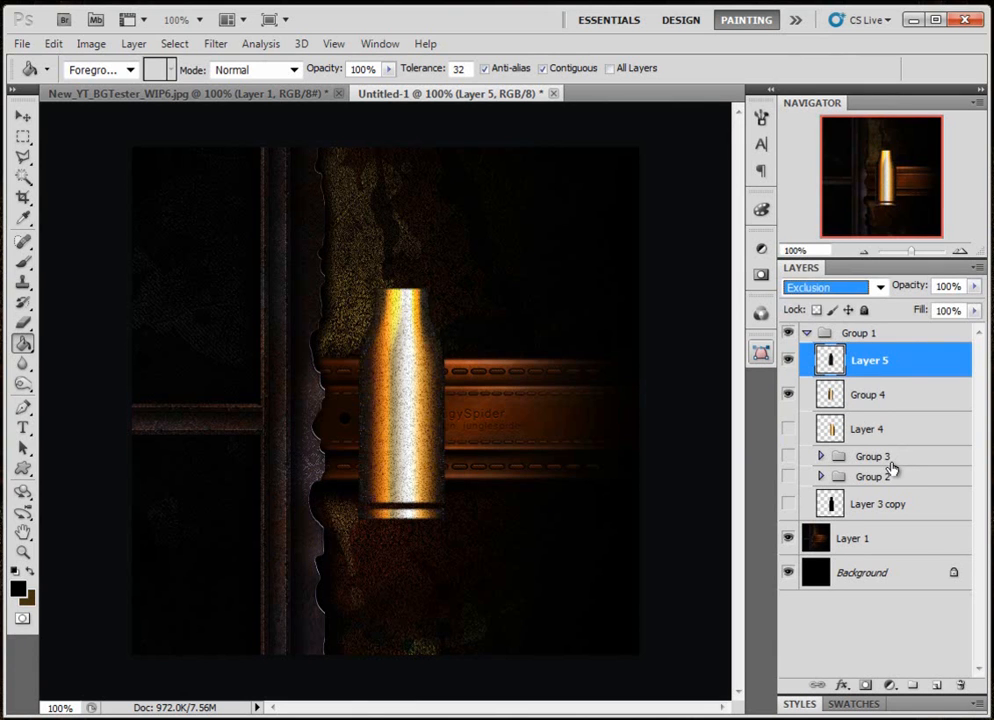
{"action": "key", "text": "Up"}
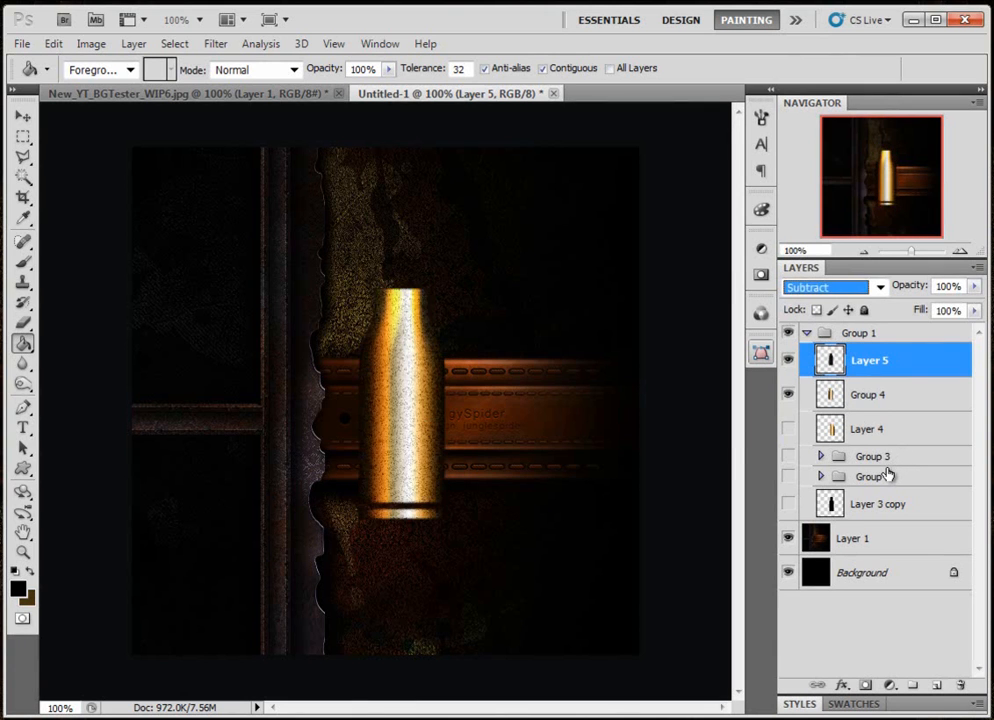
{"action": "key", "text": "Down"}
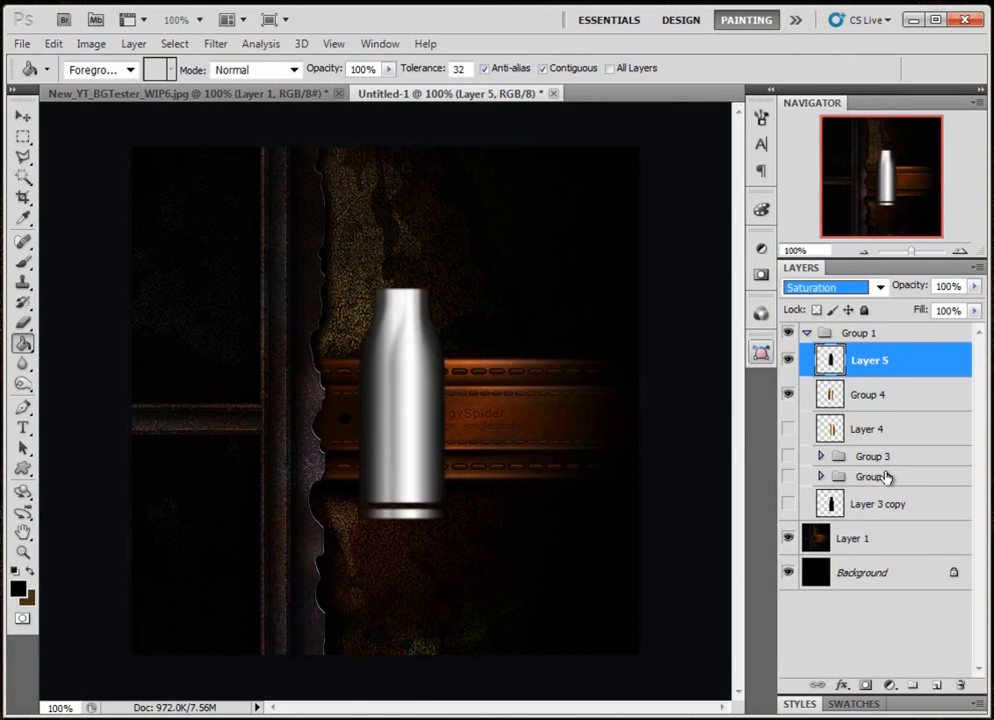
{"action": "key", "text": "Down"}
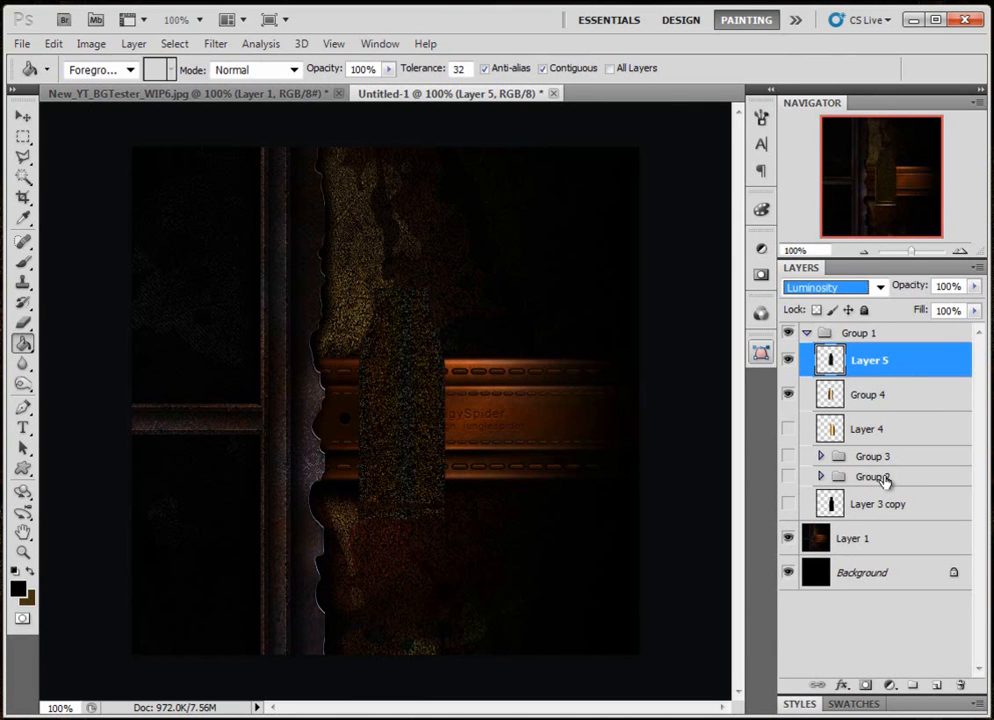
{"action": "key", "text": "Up"}
{"action": "key", "text": "Down"}
{"action": "key", "text": "Up"}
{"action": "key", "text": "Up"}
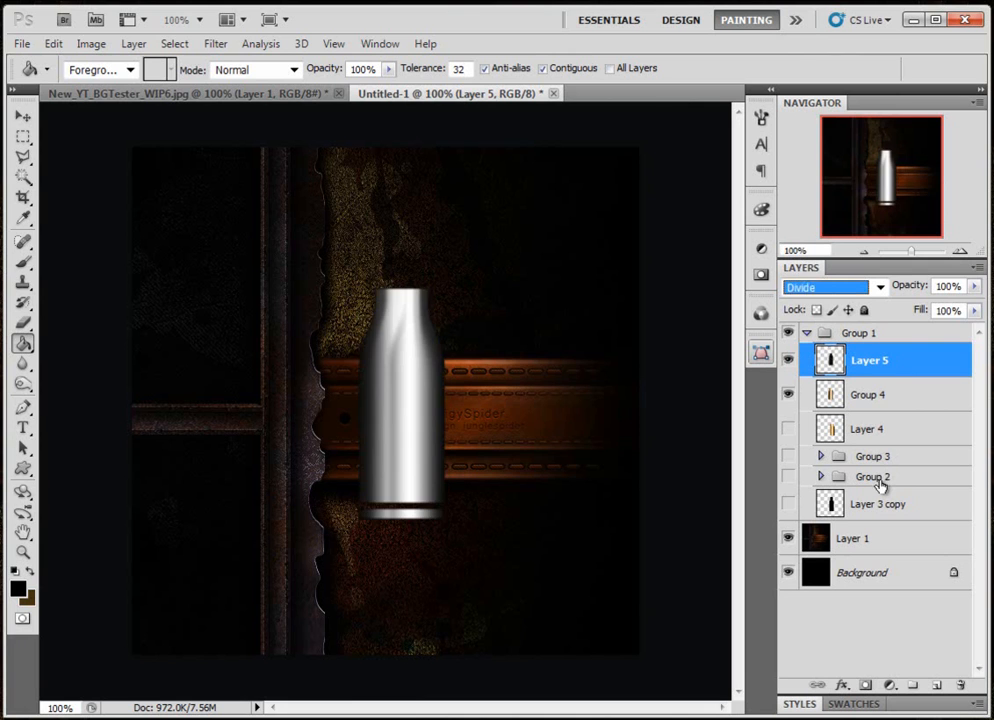
{"action": "key", "text": "Up"}
{"action": "key", "text": "Up"}
{"action": "key", "text": "Up"}
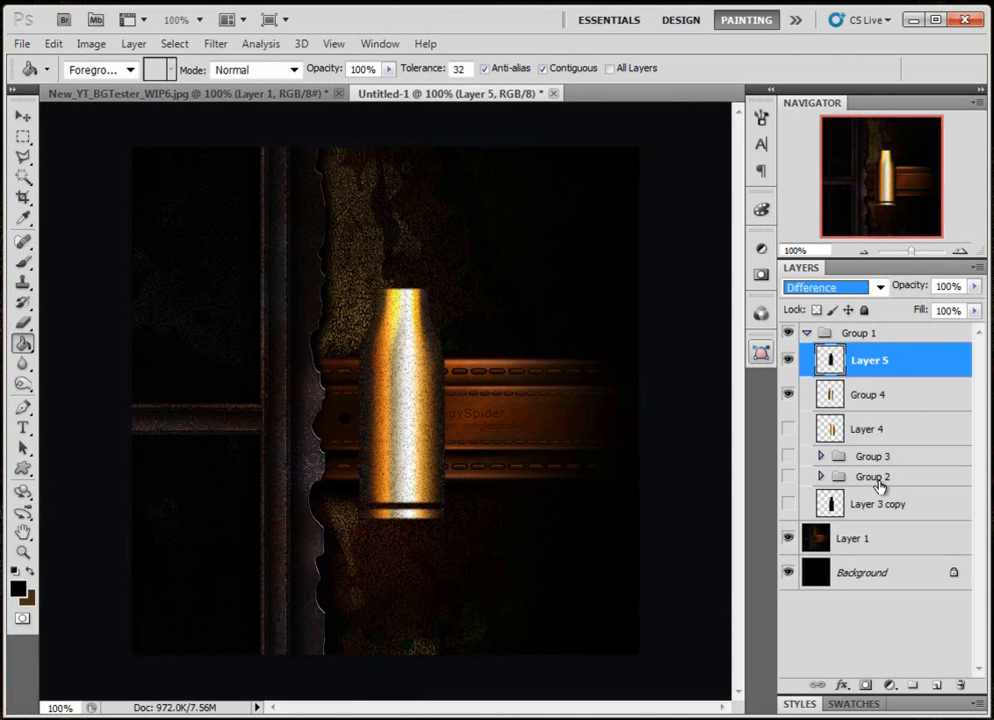
{"action": "key", "text": "Up"}
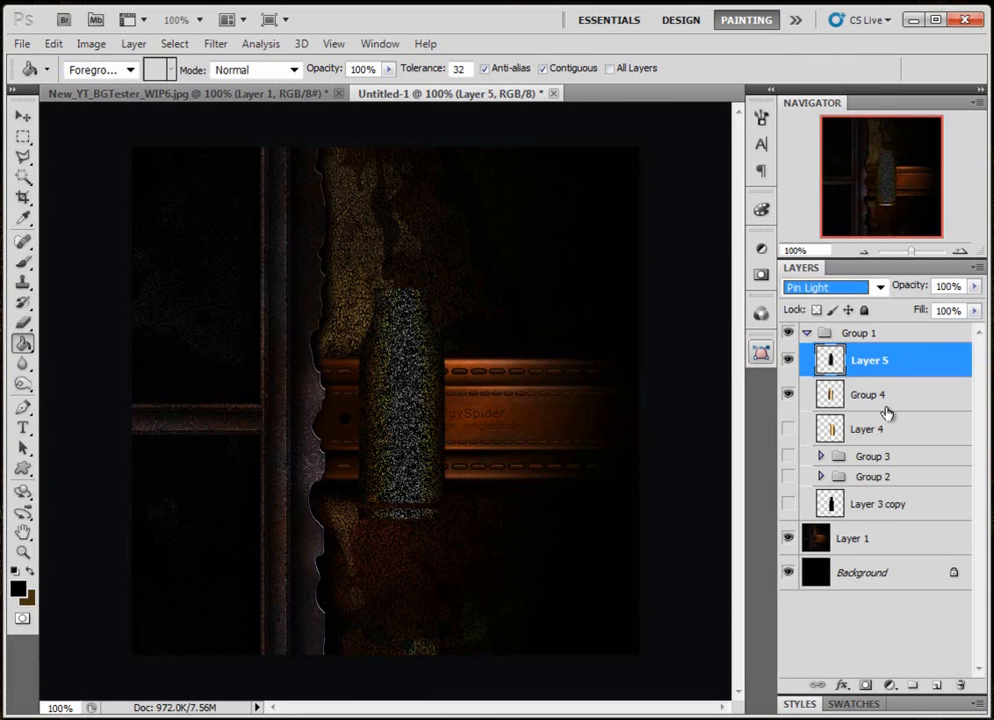
{"action": "key", "text": "Up"}
{"action": "key", "text": "Up"}
{"action": "key", "text": "Up"}
{"action": "key", "text": "Up"}
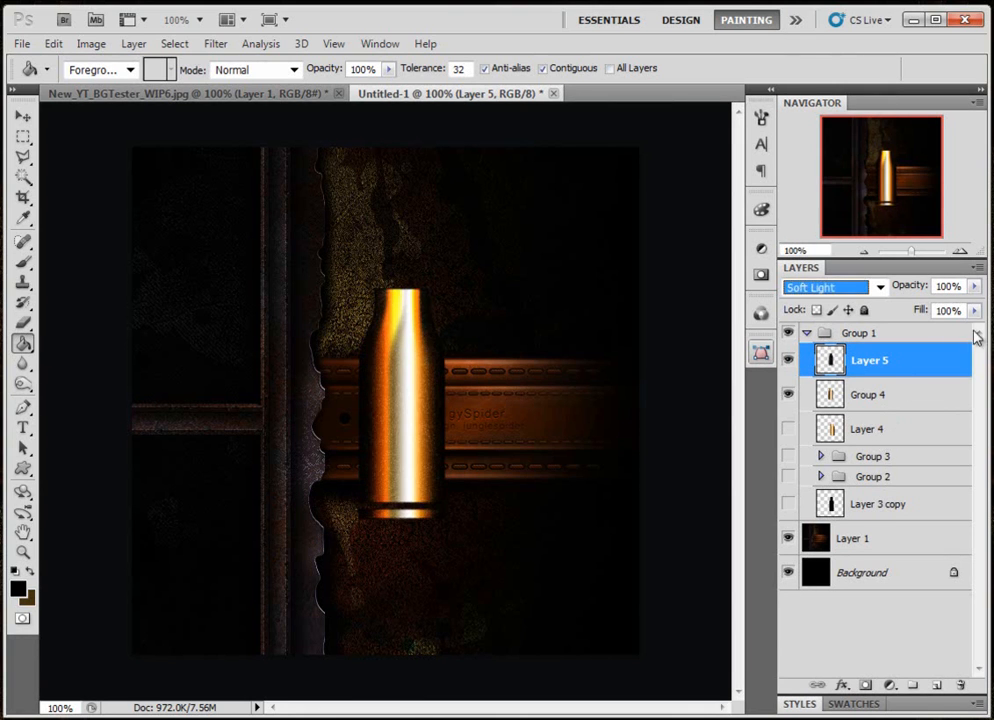
{"action": "left_click", "coordinate": [974, 286]}
{"action": "mouse_move", "coordinate": [975, 313]}
{"action": "left_mouse_down"}
{"action": "mouse_move", "coordinate": [948, 310]}
{"action": "mouse_move", "coordinate": [975, 310]}
{"action": "left_mouse_up"}
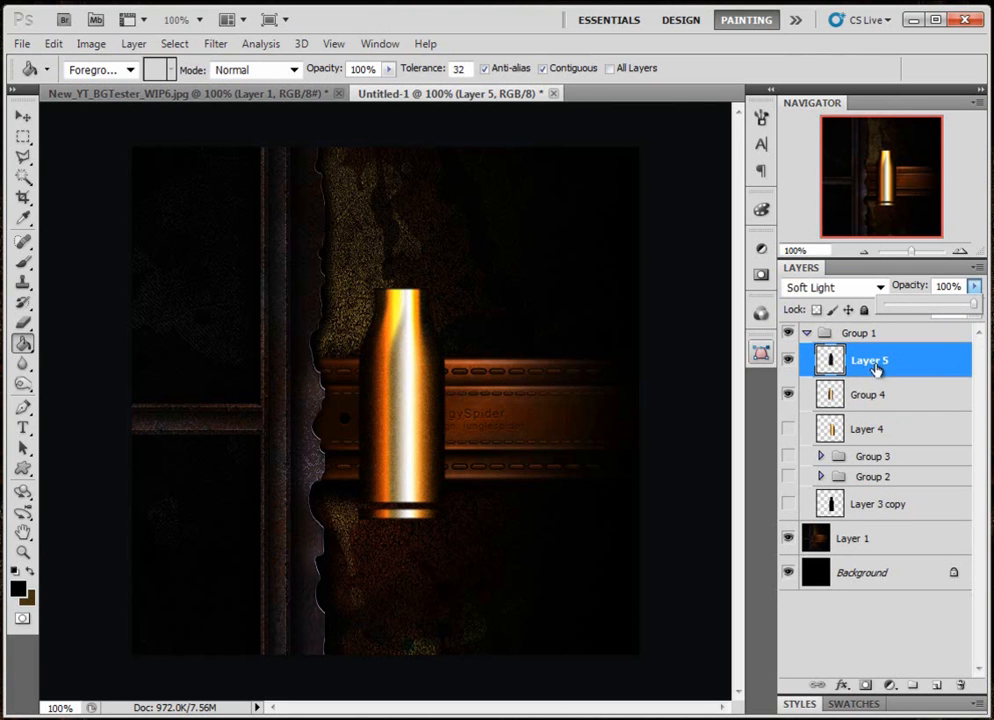
Put Layer 5 in a new group and merge that group into a single layer.
{"action": "left_click", "coordinate": [895, 364]}
{"action": "key", "text": "ctrl+g"}
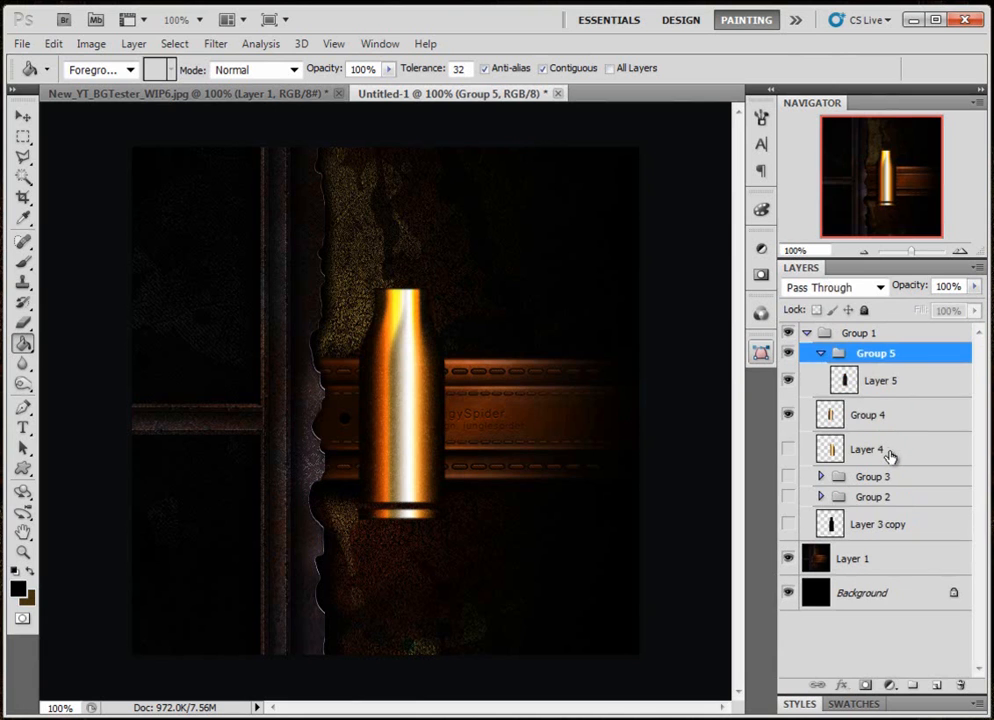
{"action": "key", "text": "ctrl+e"}
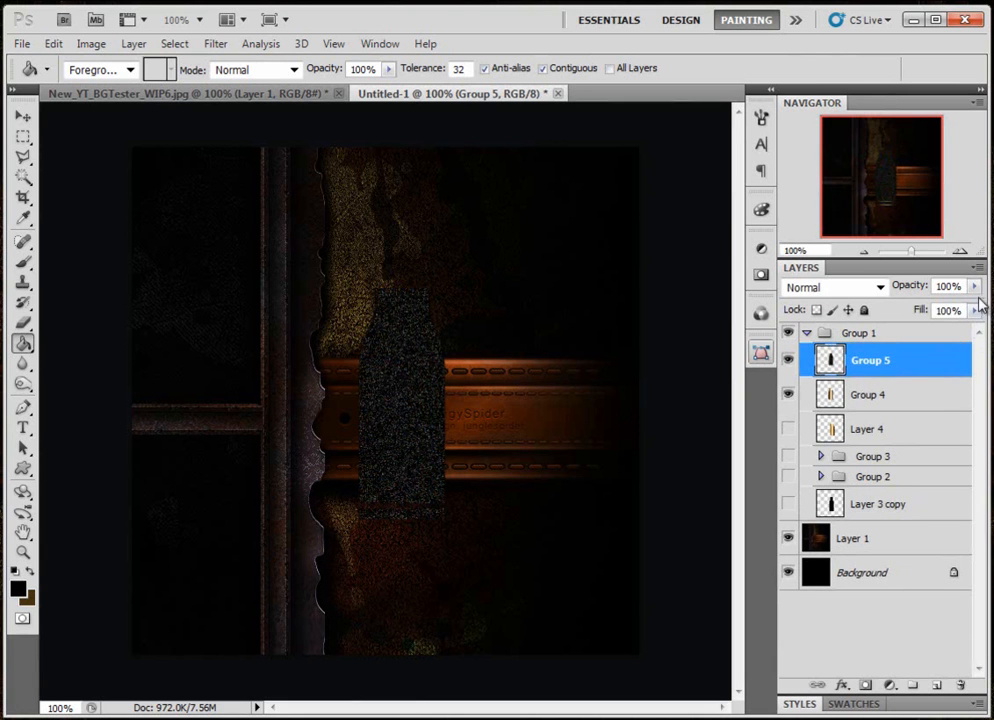
Lower the merged noise layer Group 5 to 48% opacity and set its blending mode to Overlay.
{"action": "left_click_drag", "start_coordinate": [975, 287], "coordinate": [928, 310]}
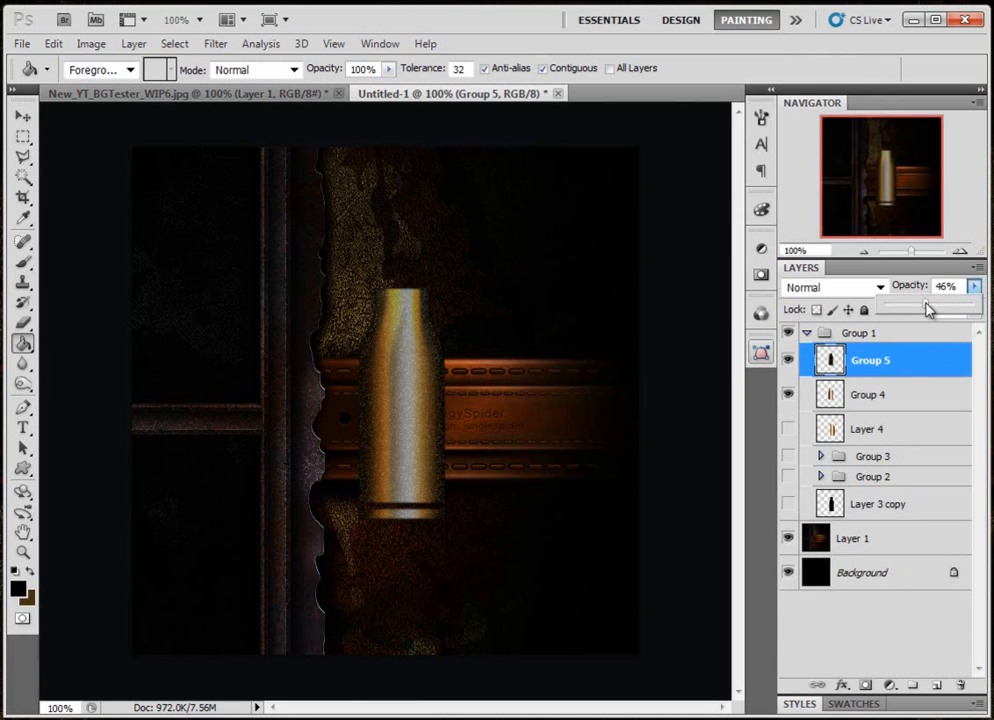
{"action": "left_click", "coordinate": [872, 287]}
{"action": "left_click", "coordinate": [815, 330]}
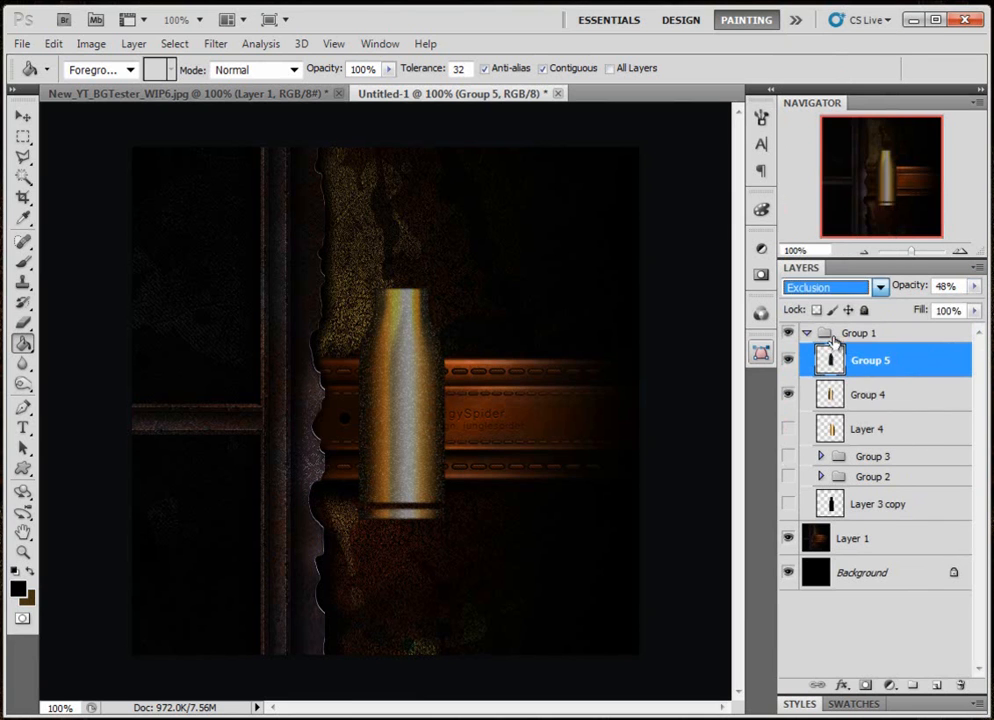
{"action": "key", "text": "Up"}
{"action": "key", "text": "Up"}
{"action": "key", "text": "Down"}
{"action": "key", "text": "Up"}
{"action": "key", "text": "Up"}
{"action": "key", "text": "Up"}
{"action": "key", "text": "Up"}
{"action": "key", "text": "Up"}
{"action": "key", "text": "Up"}
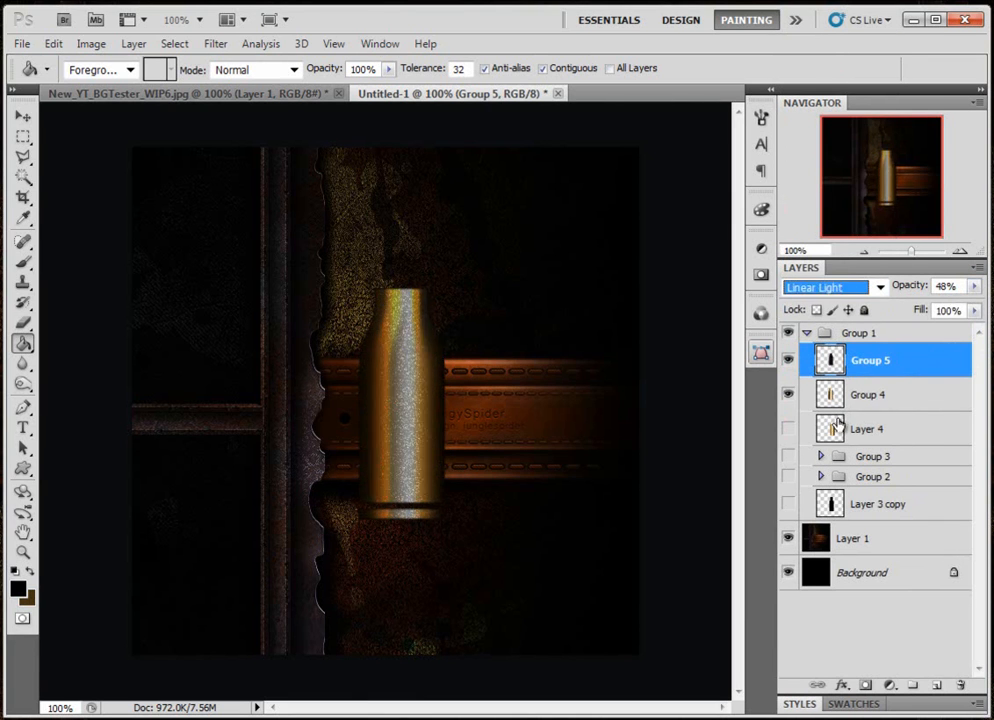
{"action": "key", "text": "Up"}
{"action": "key", "text": "Down"}
{"action": "key", "text": "Up"}
Reduce Group 5's opacity to 26% and compare the bottle with the noise hidden and shown.
{"action": "left_click", "coordinate": [974, 286]}
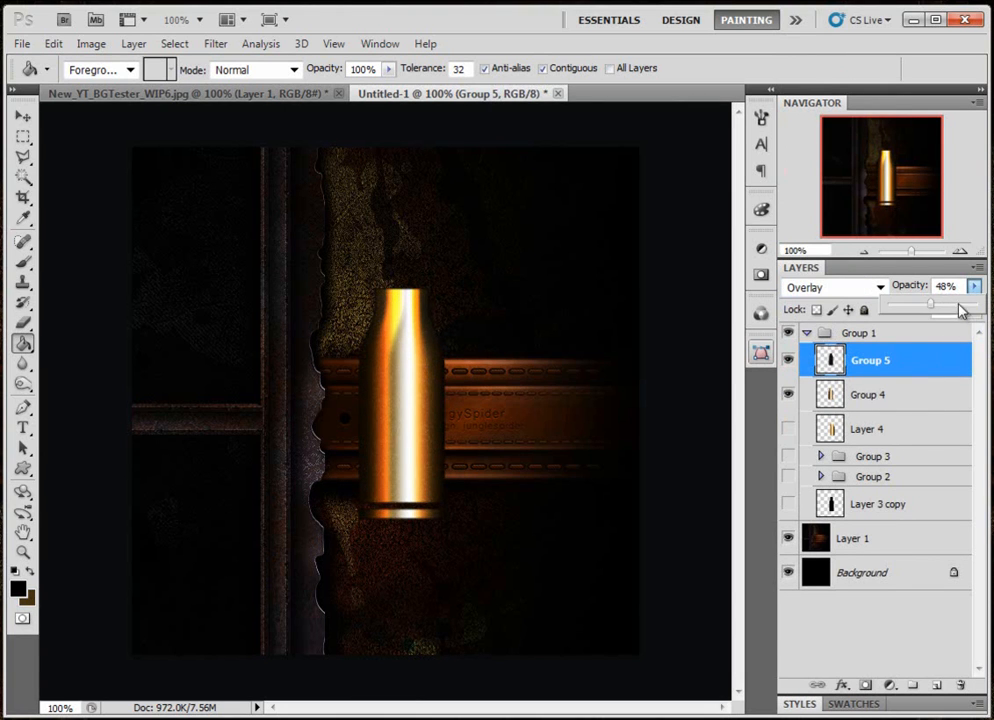
{"action": "left_click_drag", "start_coordinate": [909, 309], "coordinate": [911, 310]}
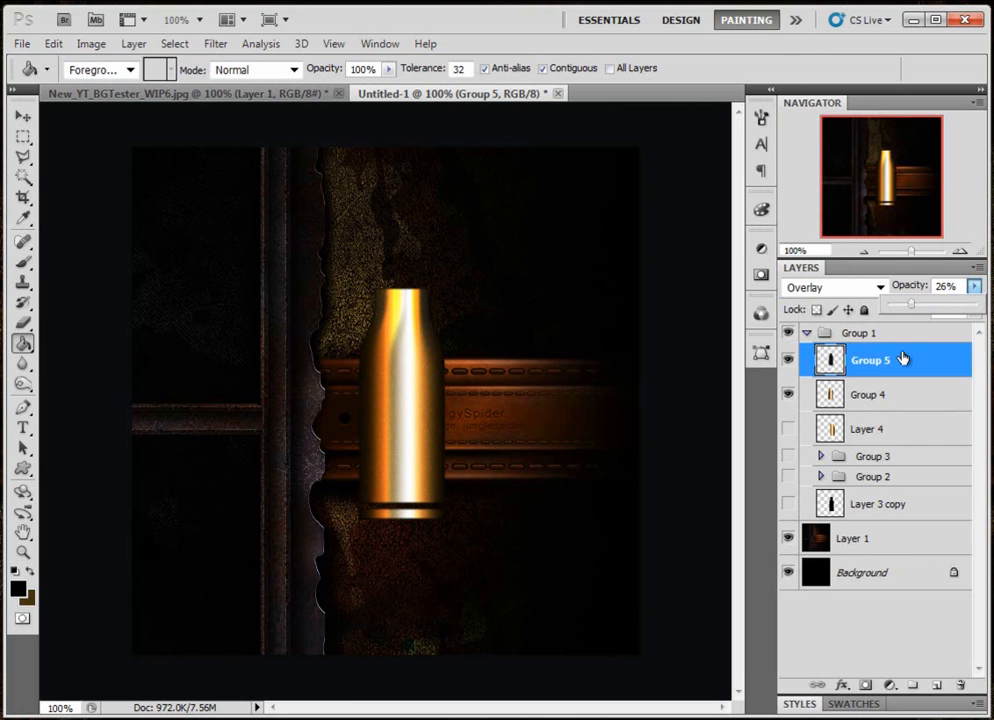
{"action": "left_click", "coordinate": [788, 360]}
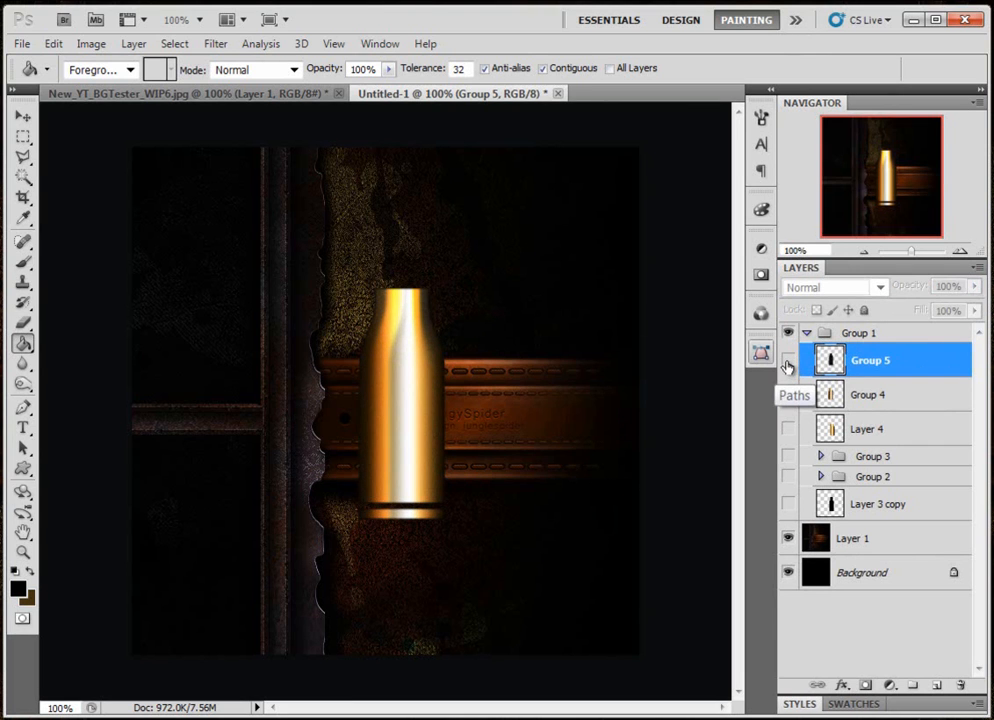
{"action": "left_click", "coordinate": [788, 362]}
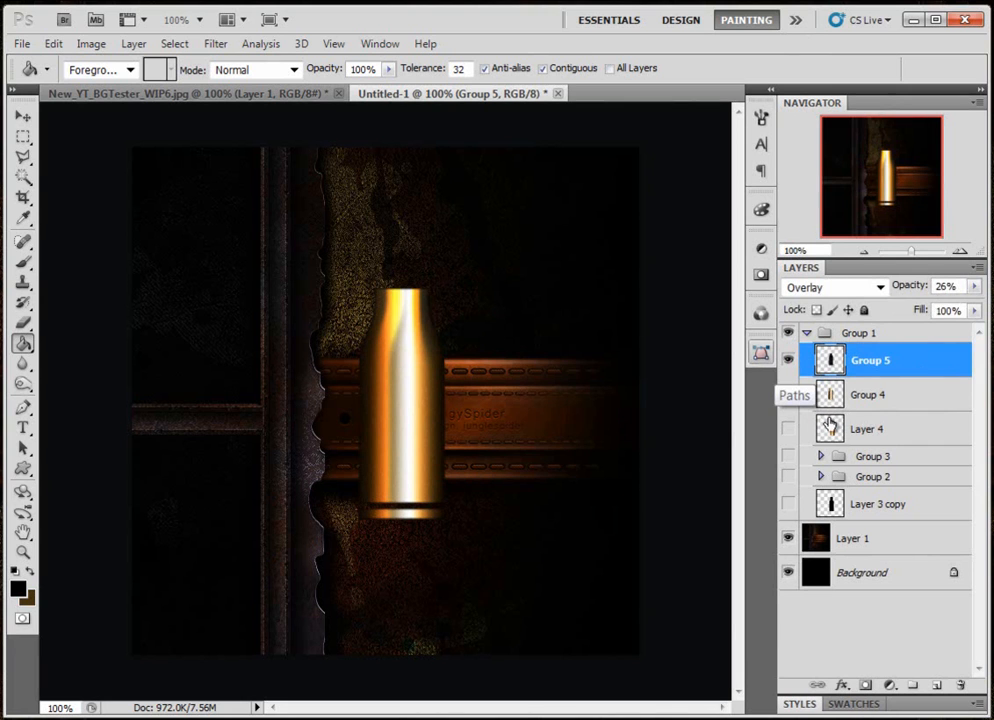
Compare the bottle with Group 4 hidden and shown, and duplicate Group 4.
{"action": "left_click", "coordinate": [789, 397]}
{"action": "left_click", "coordinate": [788, 395]}
{"action": "left_click", "coordinate": [850, 394]}
{"action": "key", "text": "ctrl+j"}
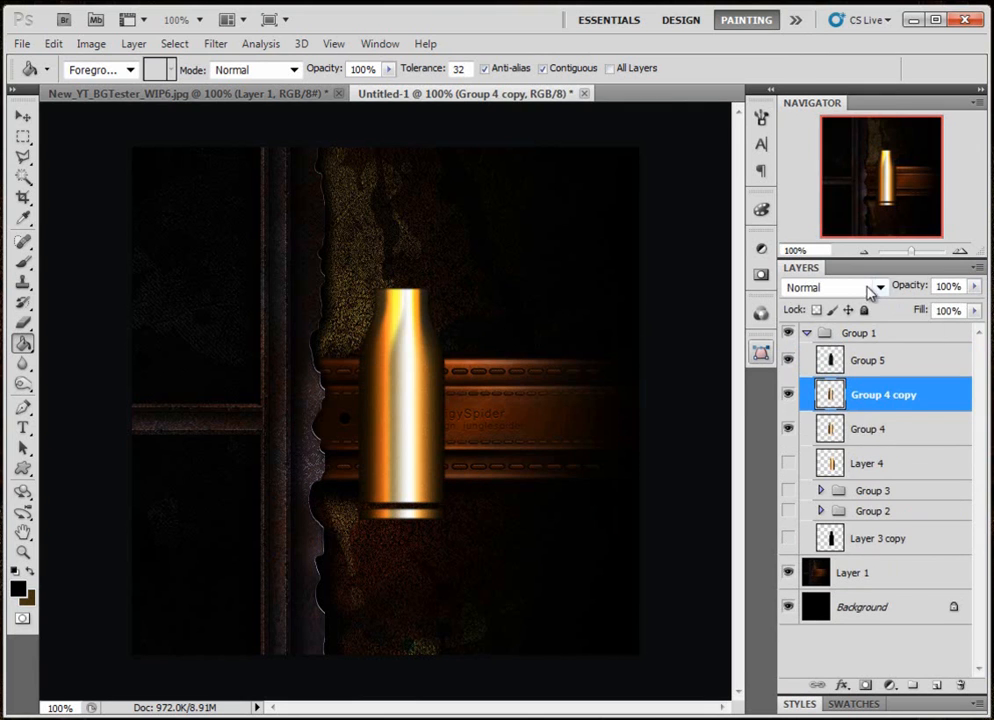
Try the blending modes on the Group 4 duplicate, including Linear Burn, Screen and Color, and delete the duplicate.
{"action": "left_click", "coordinate": [881, 287]}
{"action": "key", "text": "Escape"}
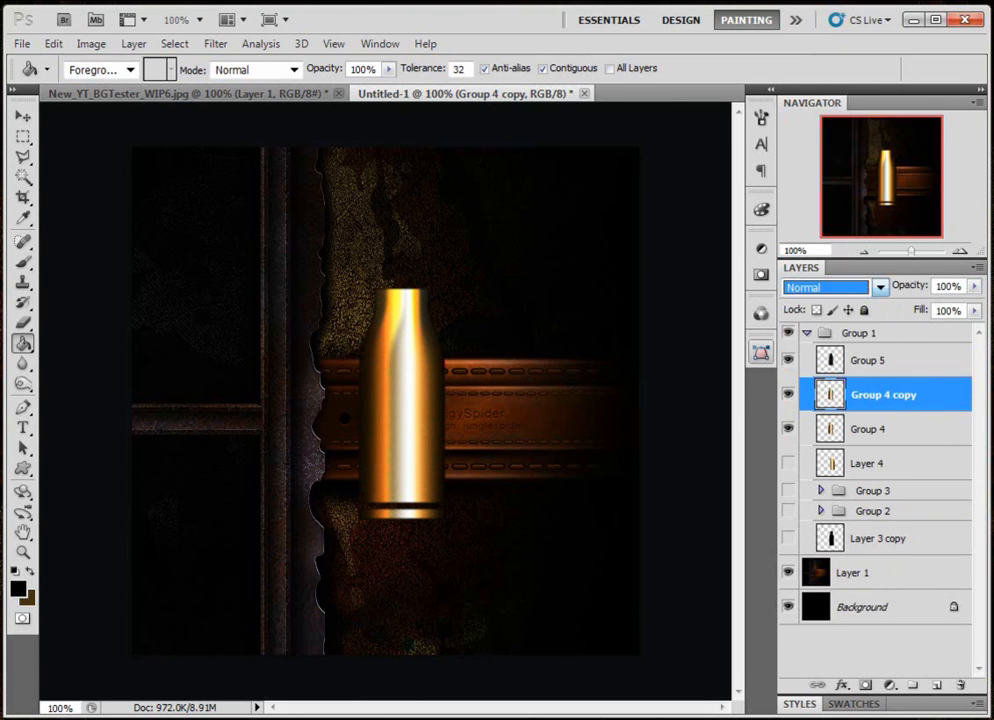
{"action": "key", "text": "Down"}
{"action": "key", "text": "Down"}
{"action": "key", "text": "Down"}
{"action": "key", "text": "Down"}
{"action": "key", "text": "Down"}
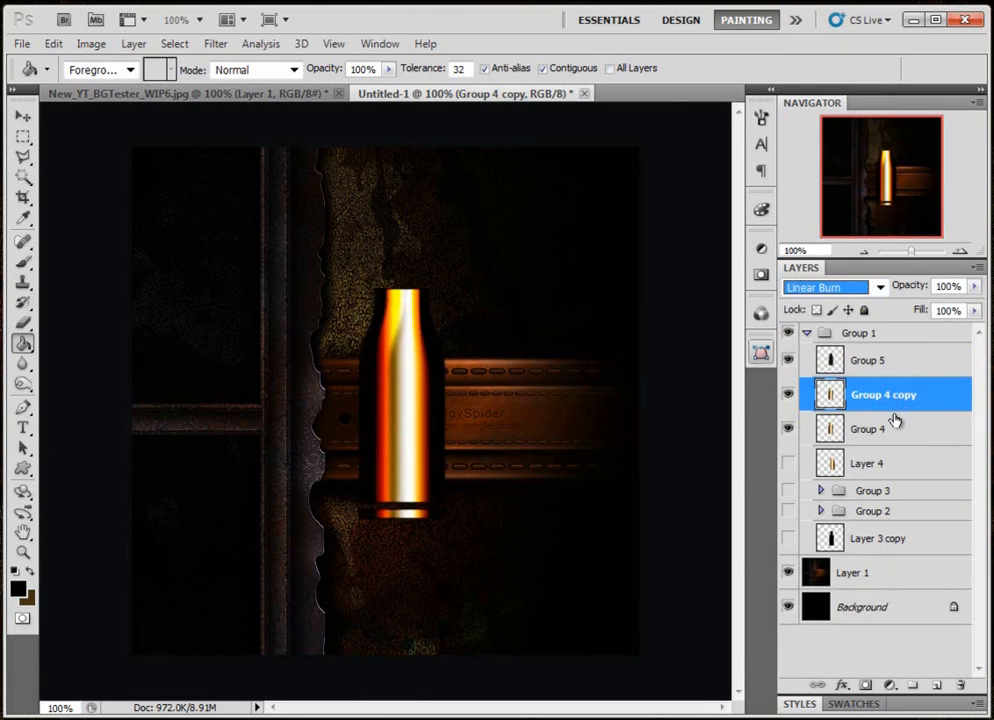
{"action": "key", "text": "Down"}
{"action": "key", "text": "Down"}
{"action": "key", "text": "Down"}
{"action": "key", "text": "Down"}
{"action": "key", "text": "Up"}
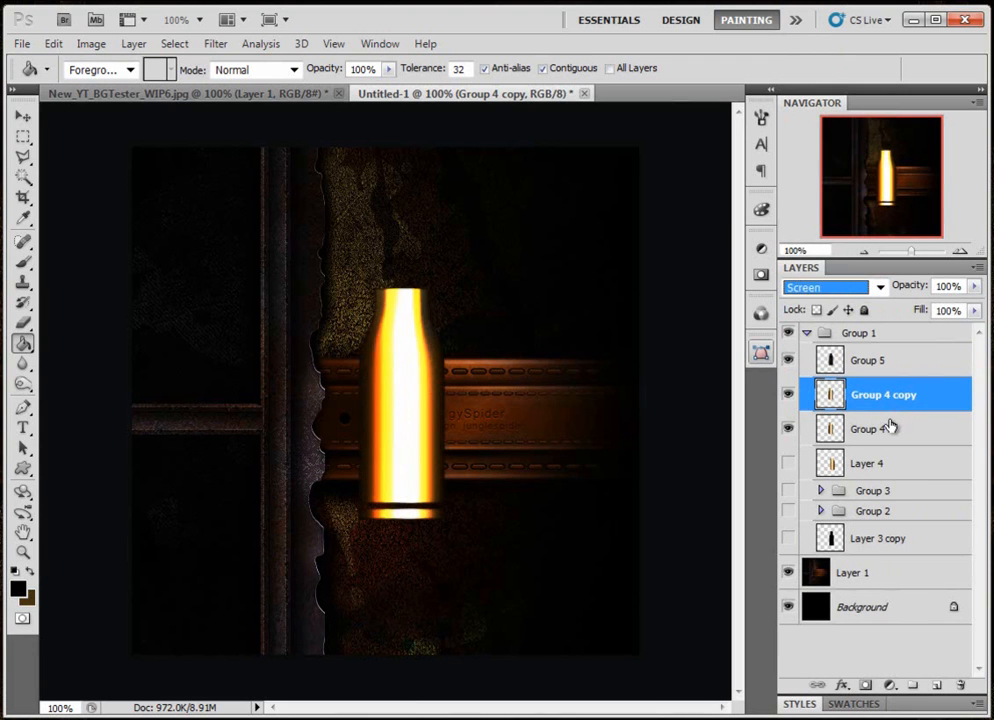
{"action": "key", "text": "Down"}
{"action": "key", "text": "Down"}
{"action": "key", "text": "Down"}
{"action": "key", "text": "Down"}
{"action": "key", "text": "Down"}
{"action": "key", "text": "Down"}
{"action": "key", "text": "Down"}
{"action": "key", "text": "Down"}
{"action": "key", "text": "Down"}
{"action": "key", "text": "Down"}
{"action": "key", "text": "Down"}
{"action": "key", "text": "Down"}
{"action": "key", "text": "Down"}
{"action": "key", "text": "Down"}
{"action": "key", "text": "Down"}
{"action": "key", "text": "Down"}
{"action": "key", "text": "Down"}
{"action": "key", "text": "Down"}
{"action": "key", "text": "Up"}
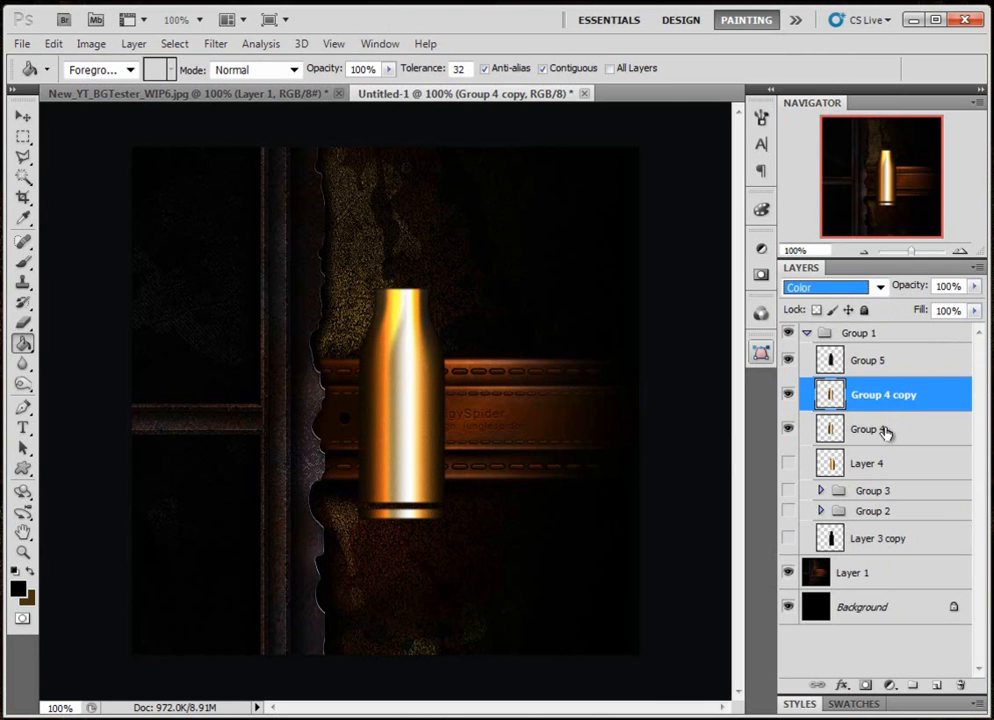
{"action": "key", "text": "Up"}
{"action": "key", "text": "Up"}
{"action": "key", "text": "Up"}
{"action": "key", "text": "Up"}
{"action": "key", "text": "Up"}
{"action": "key", "text": "Up"}
{"action": "key", "text": "Up"}
{"action": "key", "text": "Up"}
{"action": "key", "text": "Up"}
{"action": "key", "text": "Up"}
{"action": "key", "text": "Up"}
{"action": "key", "text": "Up"}
{"action": "key", "text": "Up"}
{"action": "key", "text": "Up"}
{"action": "key", "text": "Up"}
{"action": "key", "text": "Up"}
{"action": "key", "text": "Up"}
{"action": "key", "text": "Up"}
{"action": "key", "text": "Up"}
{"action": "key", "text": "Up"}
{"action": "left_click", "coordinate": [788, 398]}
{"action": "left_click_drag", "start_coordinate": [916, 399], "coordinate": [960, 685]}
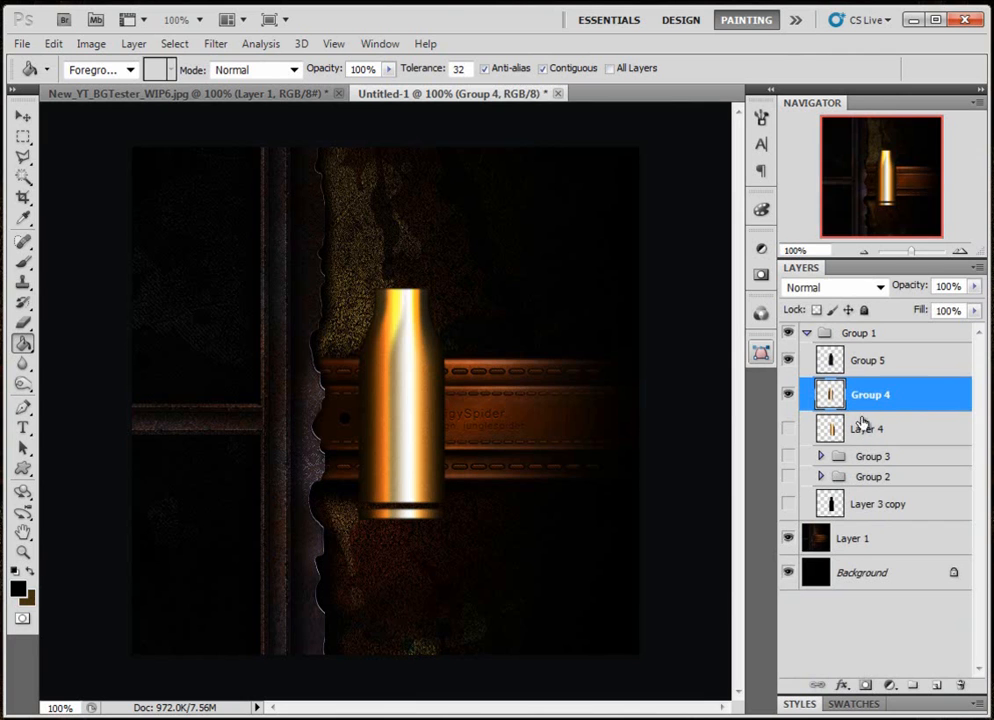
Merge Group 5 and Group 4 into a single layer and shift the merged bottle slightly down and left over the leather strap.
{"action": "left_click", "coordinate": [864, 360], "text": "shift"}
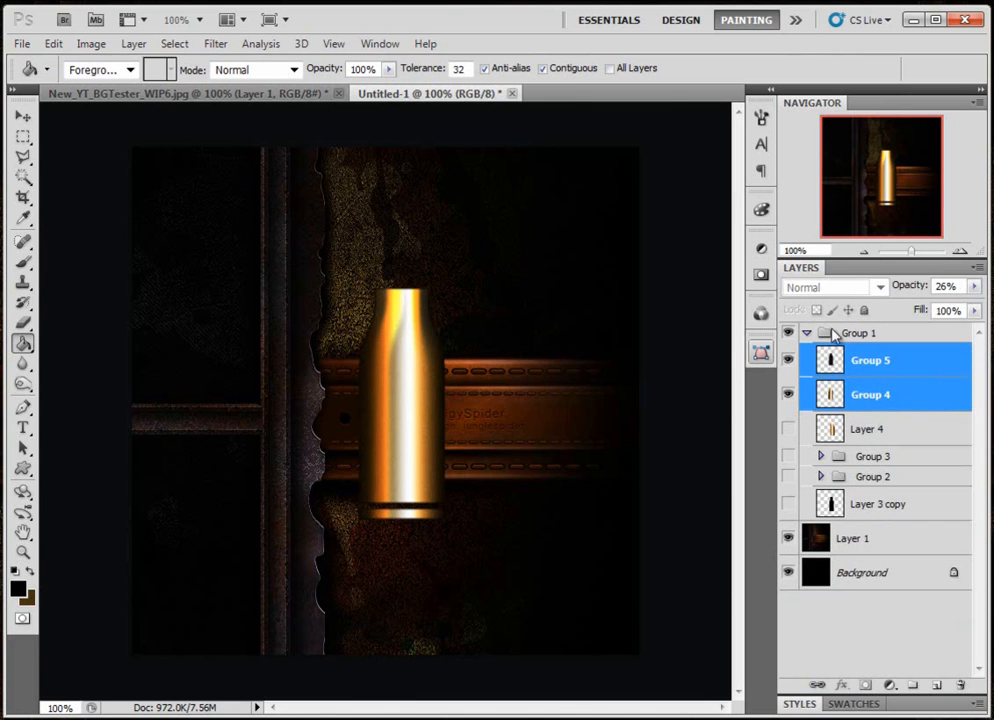
{"action": "left_click", "coordinate": [22, 116]}
{"action": "left_click_drag", "start_coordinate": [412, 462], "coordinate": [417, 406]}
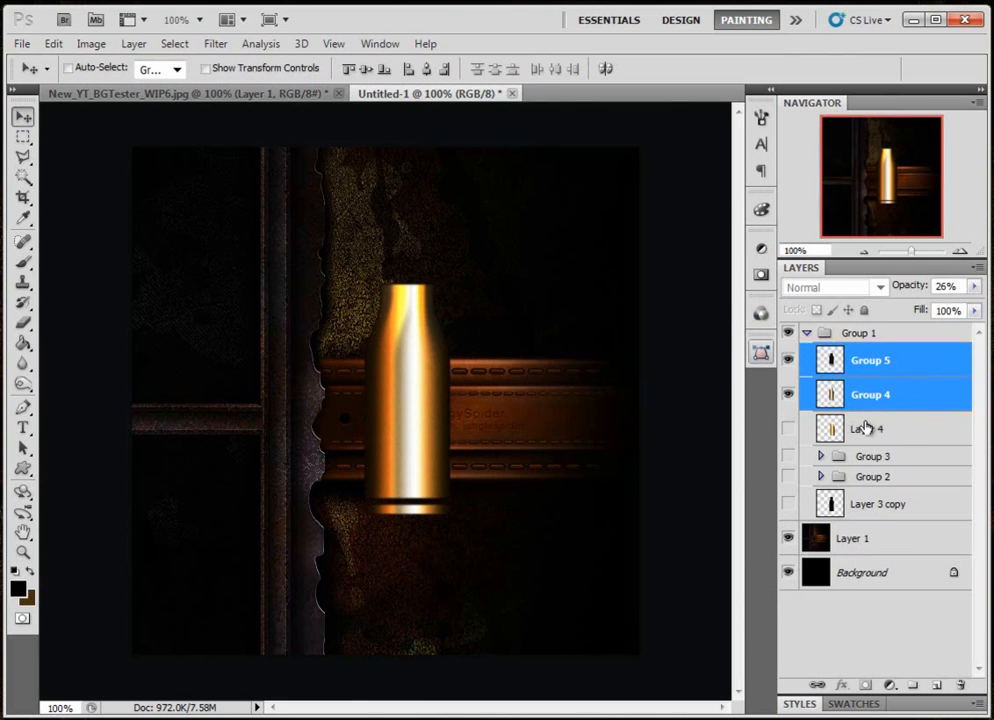
{"action": "key", "text": "ctrl+g"}
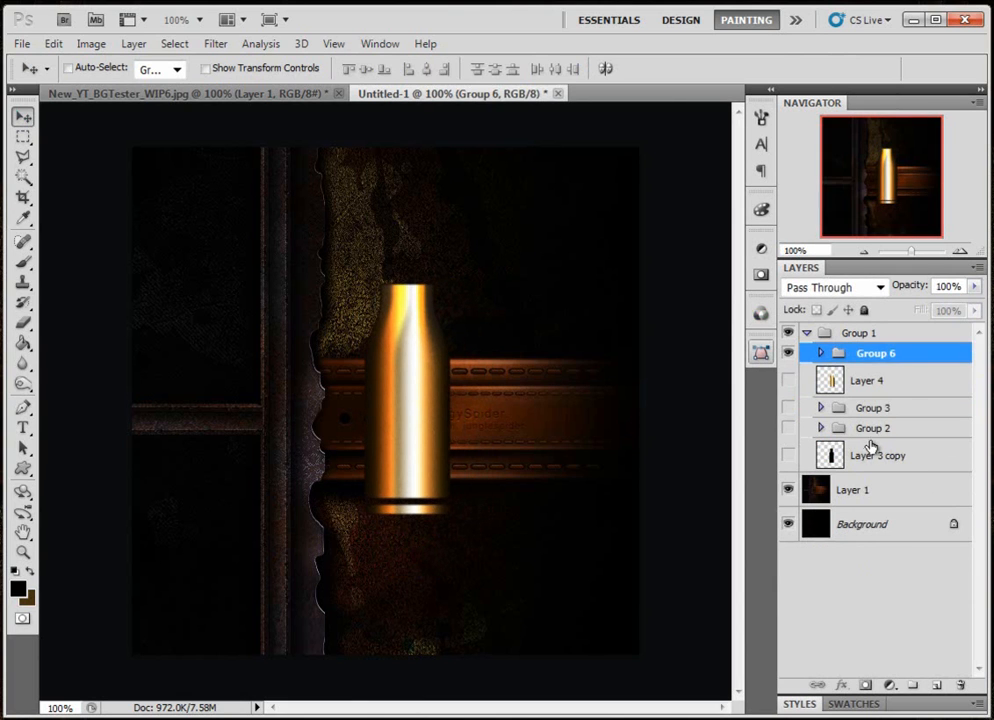
{"action": "key", "text": "ctrl+e"}
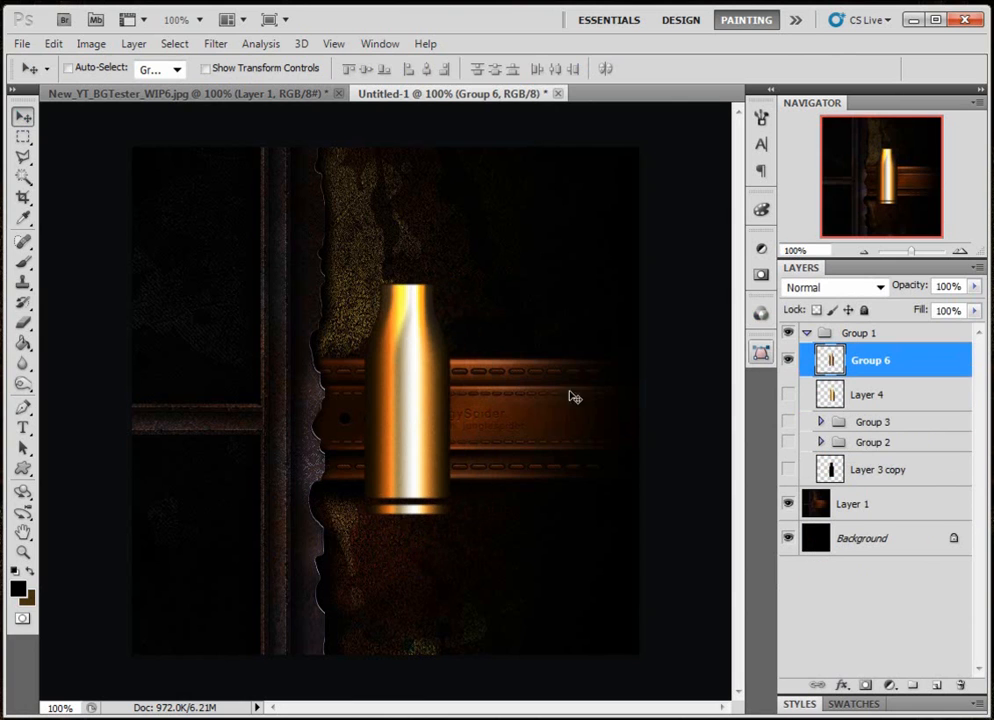
{"action": "left_click_drag", "start_coordinate": [431, 416], "coordinate": [412, 434]}
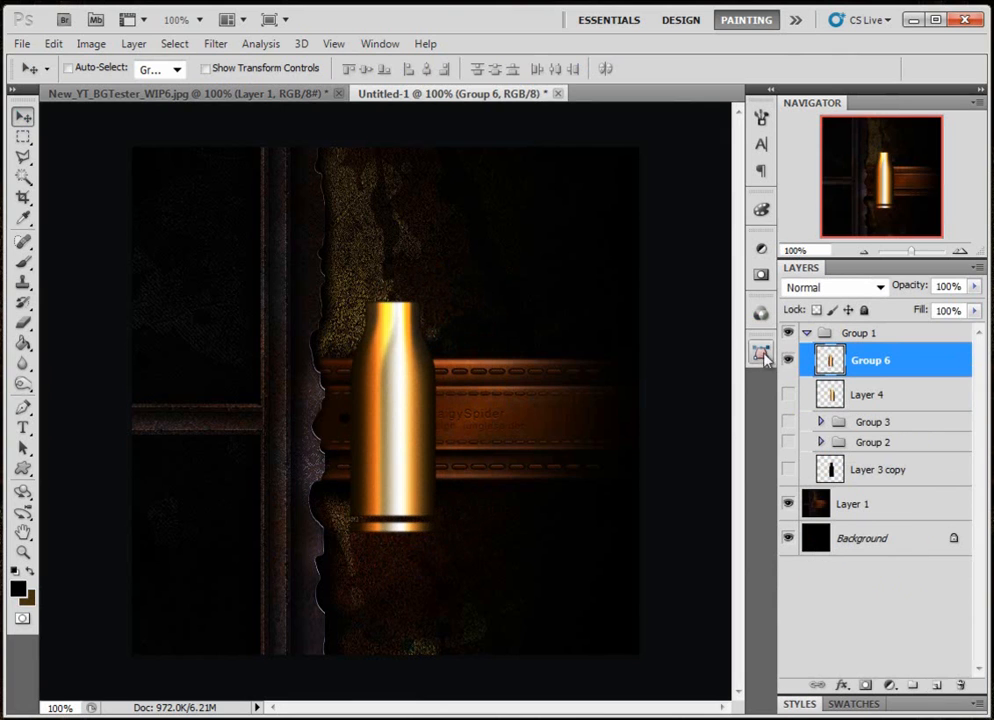
Add the text "G51.3" in black 18 pt Arial Regular near the bottle's base, above the ring.
{"action": "left_click", "coordinate": [938, 686]}
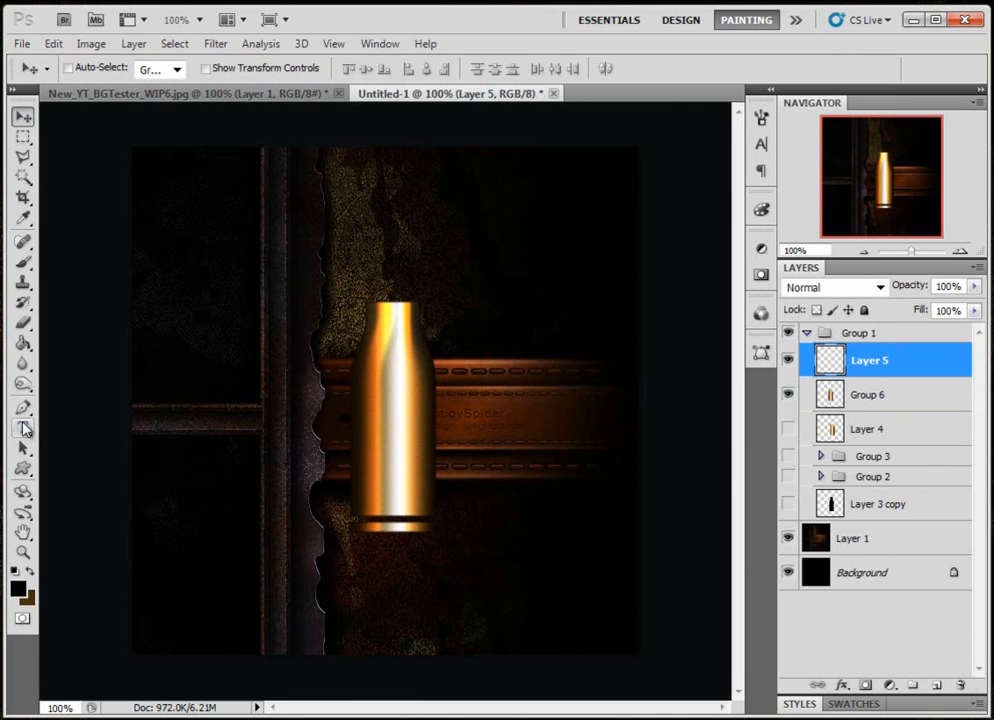
{"action": "left_click", "coordinate": [22, 427]}
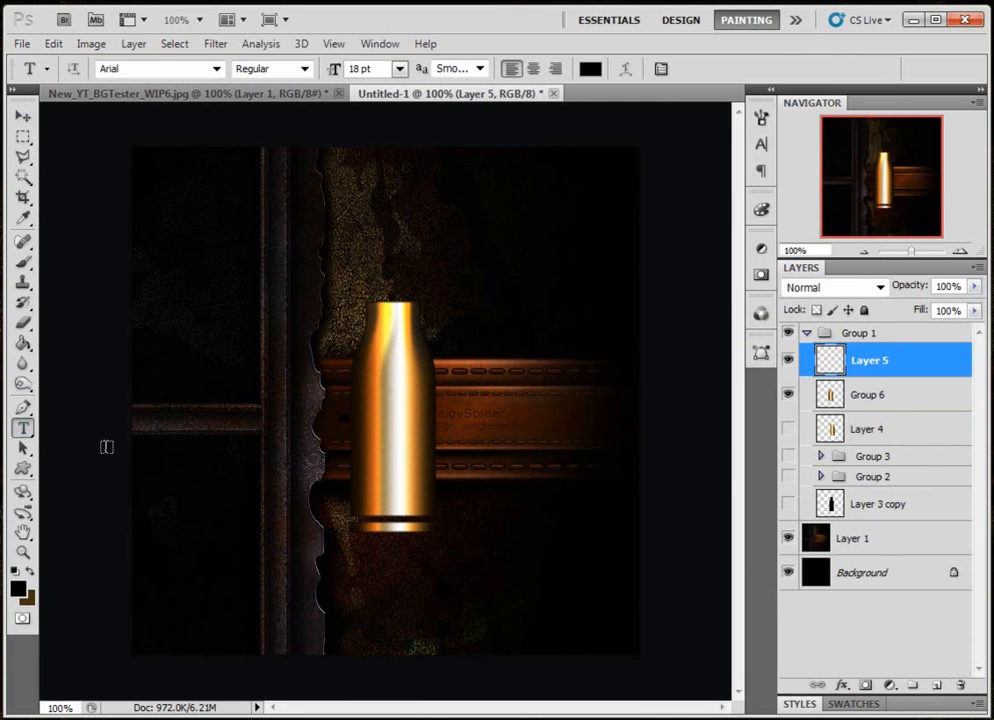
{"action": "left_click", "coordinate": [378, 504]}
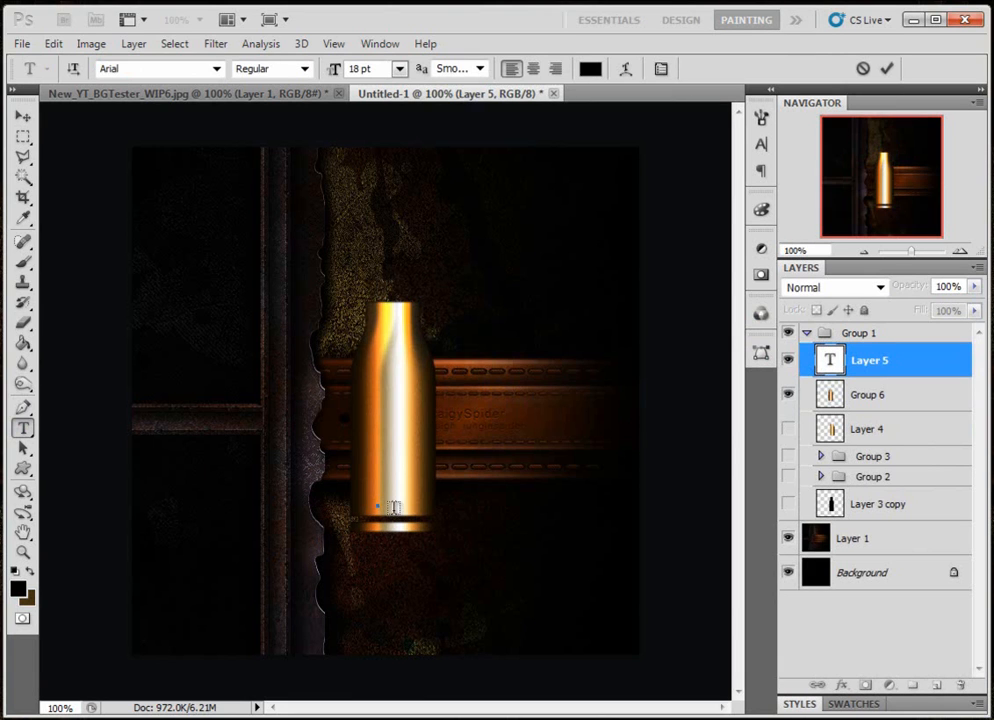
{"action": "type", "text": "G51.3"}
{"action": "left_click", "coordinate": [904, 364]}
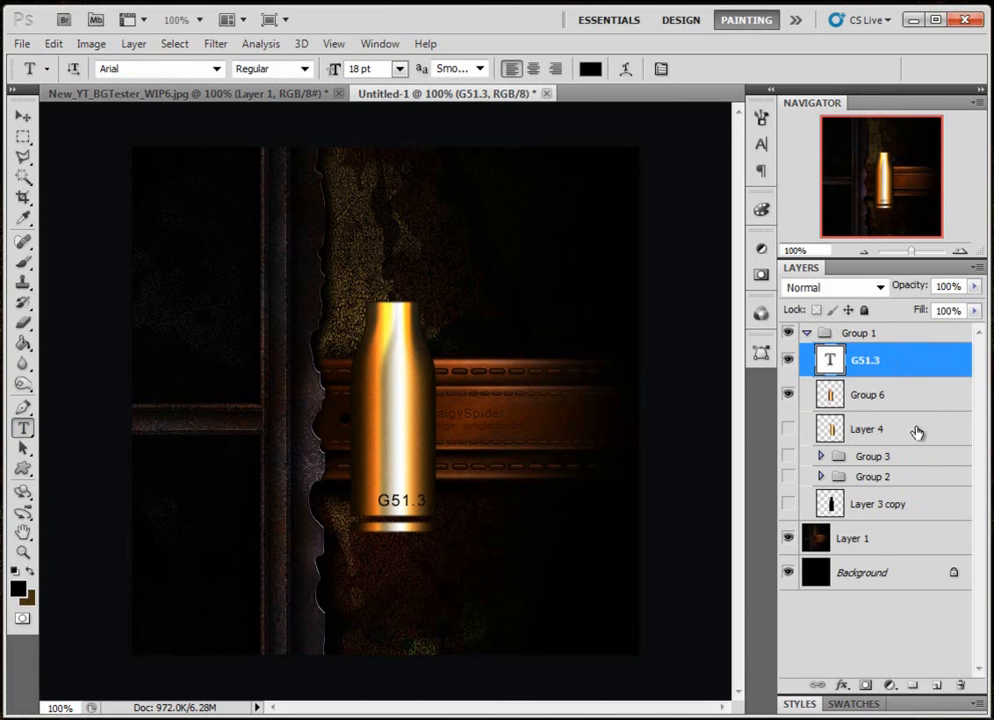
Apply the last saved layer style, with drop shadow, inner shadow, color overlay and 21% fill, to the G51.3 text.
{"action": "left_click", "coordinate": [921, 710]}
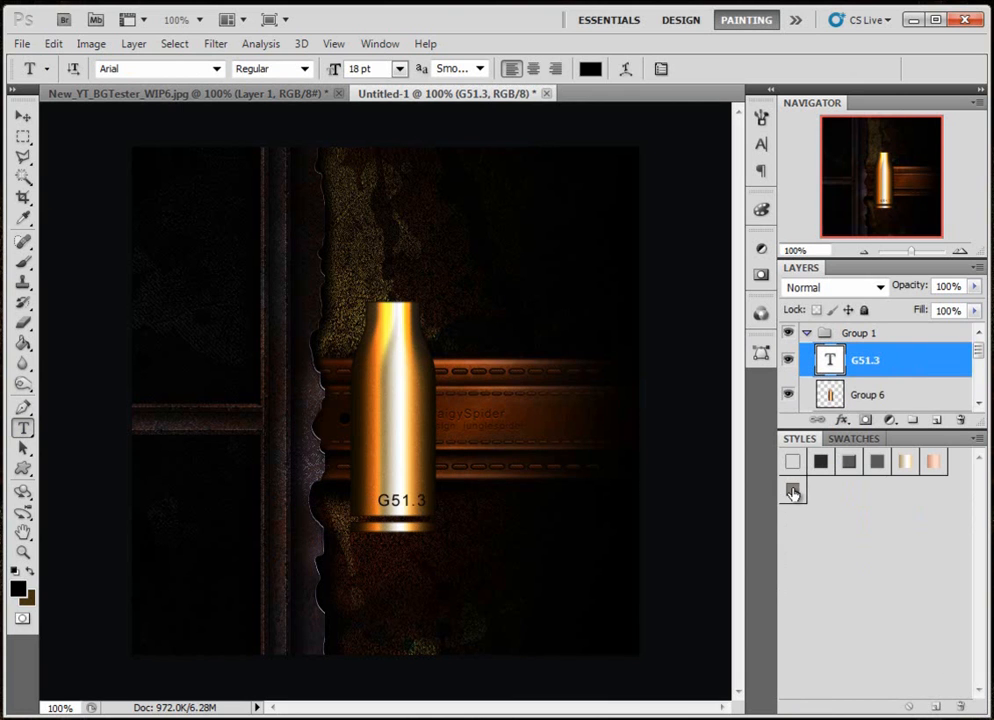
{"action": "left_click", "coordinate": [791, 492]}
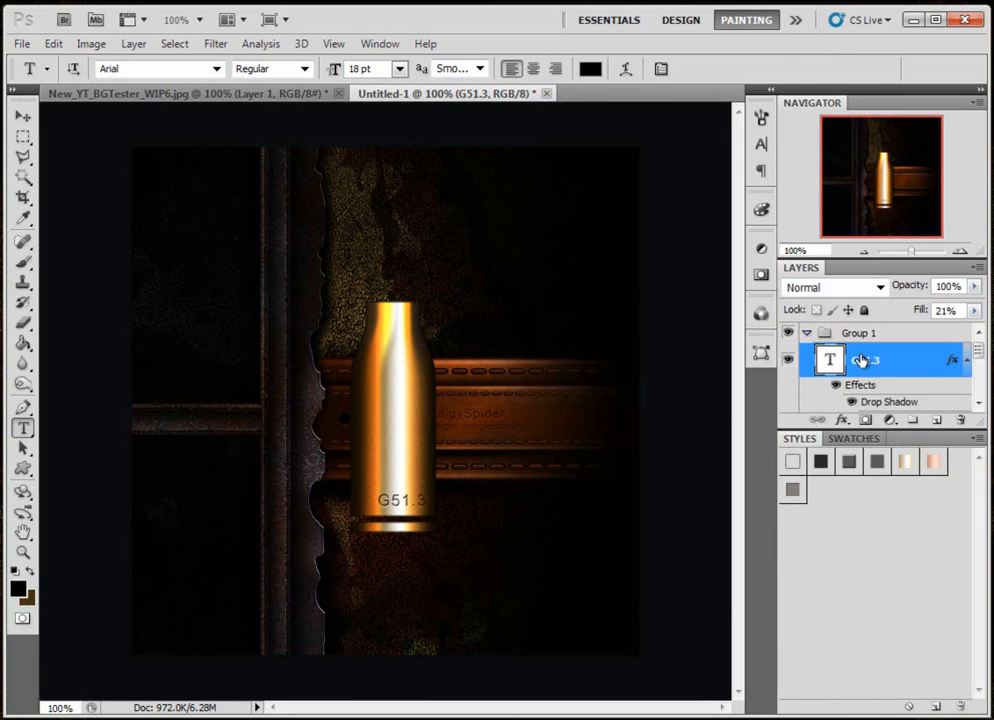
{"action": "double_click", "coordinate": [940, 442]}
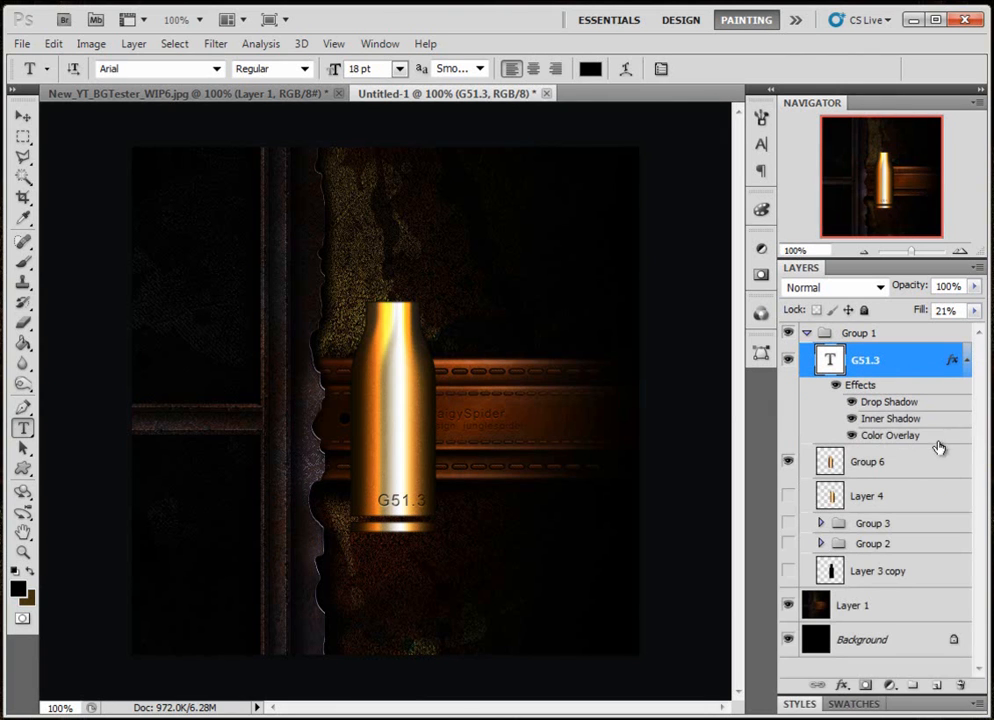
Review the G51.3 text's Color Overlay, Inner Shadow and Drop Shadow settings, including the overlay and drop shadow colors.
{"action": "double_click", "coordinate": [934, 382]}
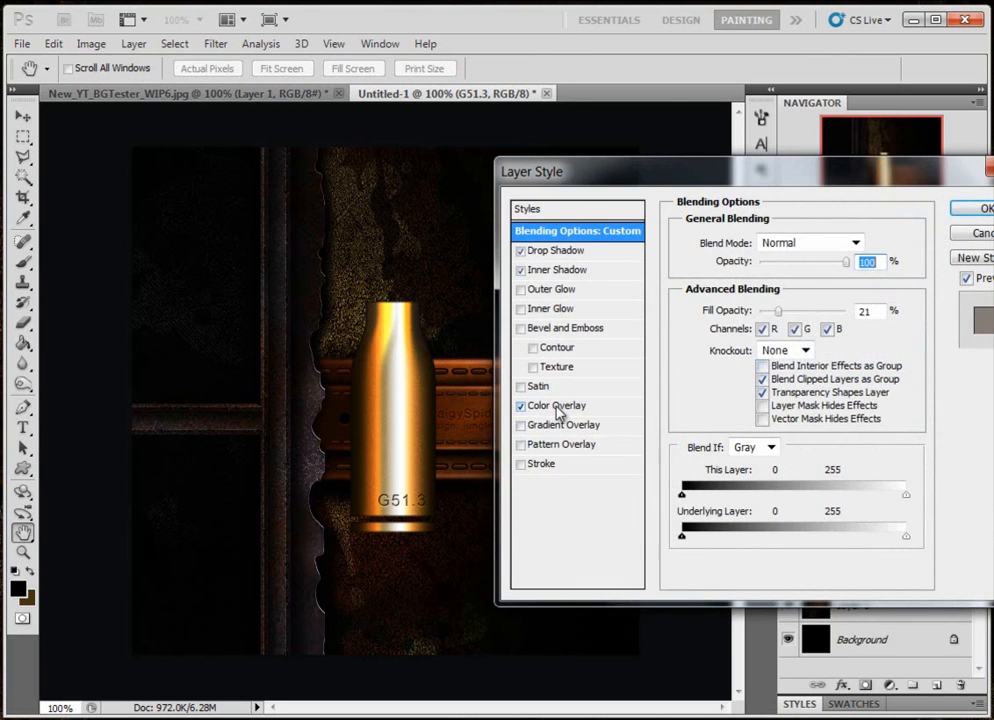
{"action": "left_click", "coordinate": [555, 408]}
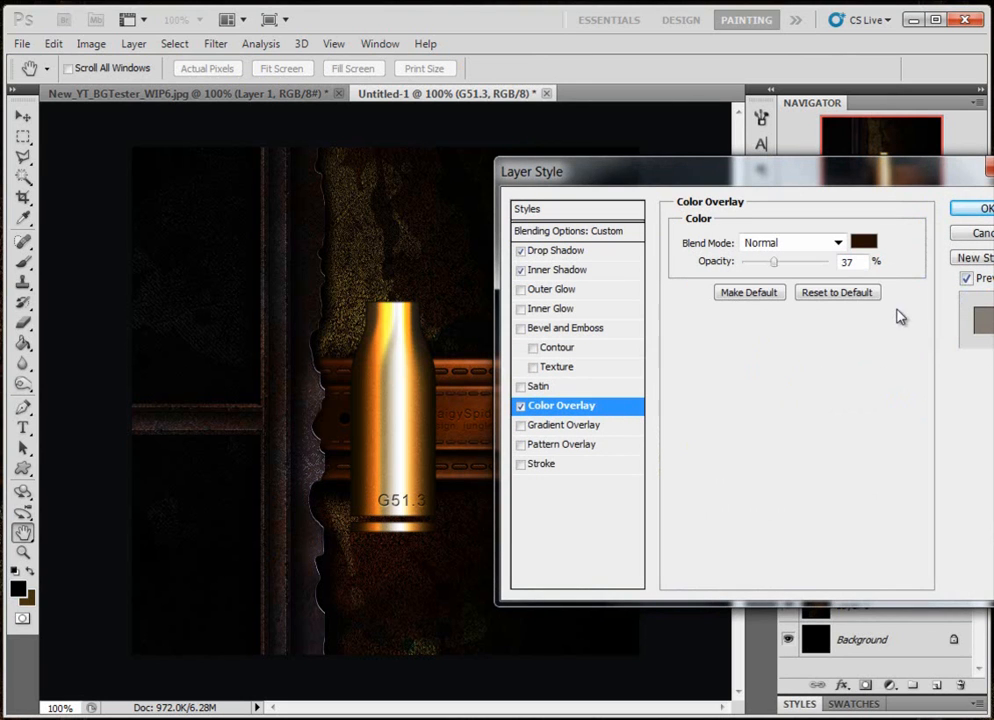
{"action": "left_click", "coordinate": [863, 242]}
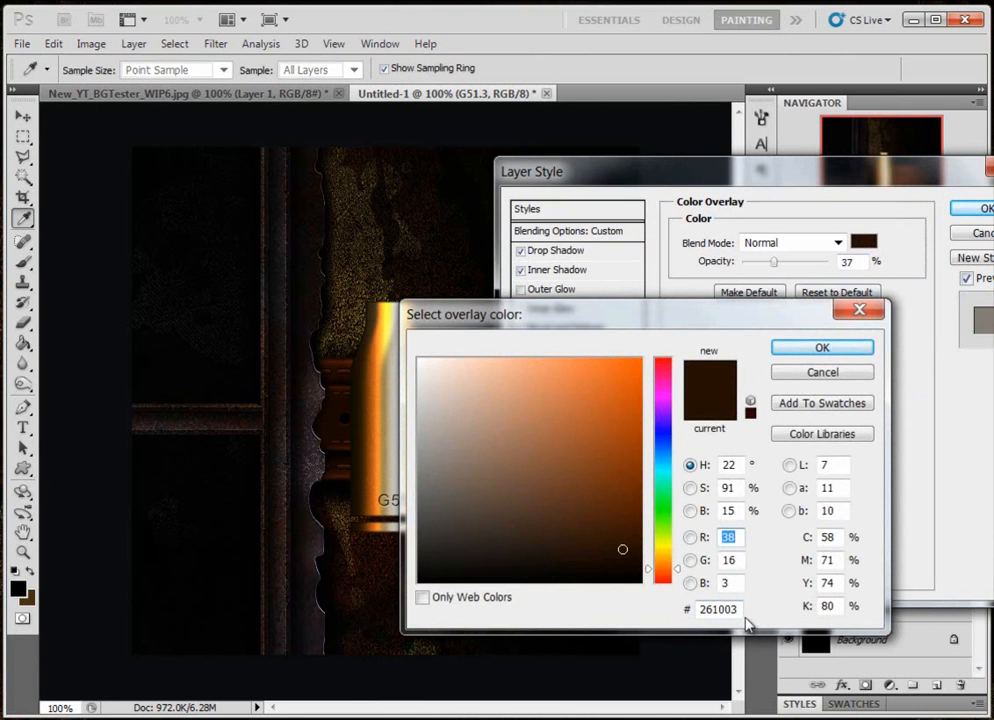
{"action": "left_click", "coordinate": [858, 348]}
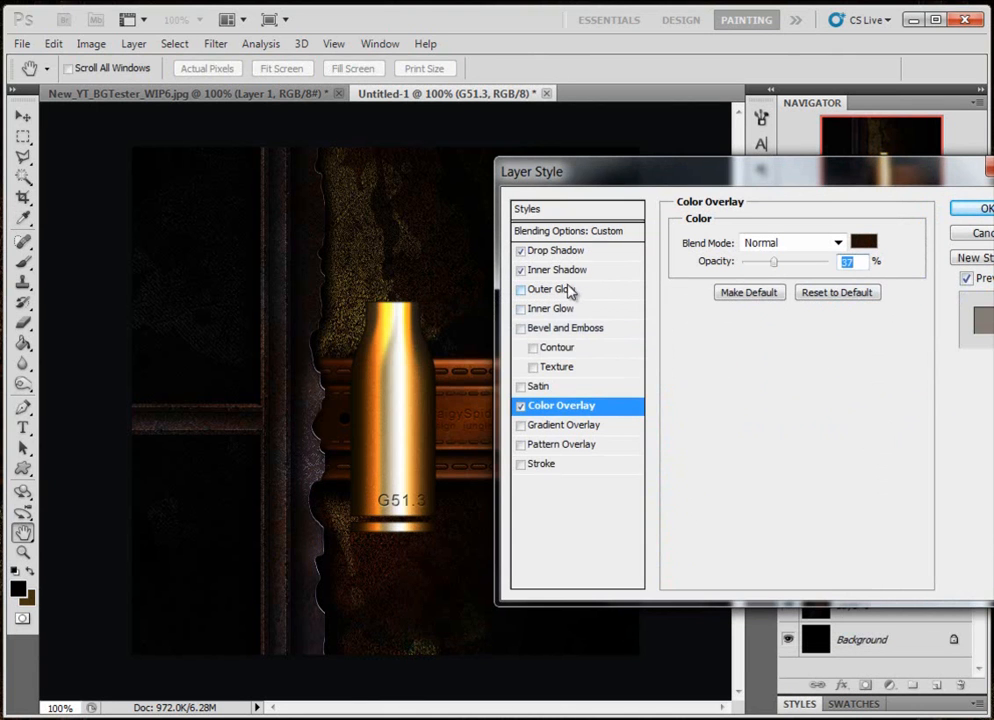
{"action": "left_click", "coordinate": [568, 270]}
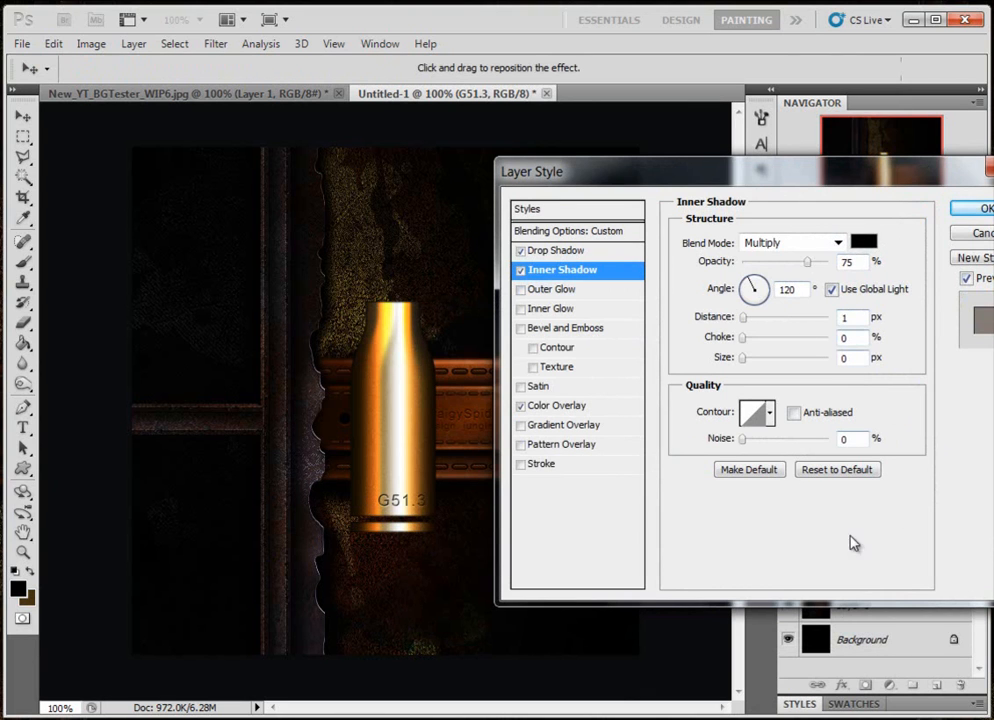
{"action": "left_click", "coordinate": [560, 250]}
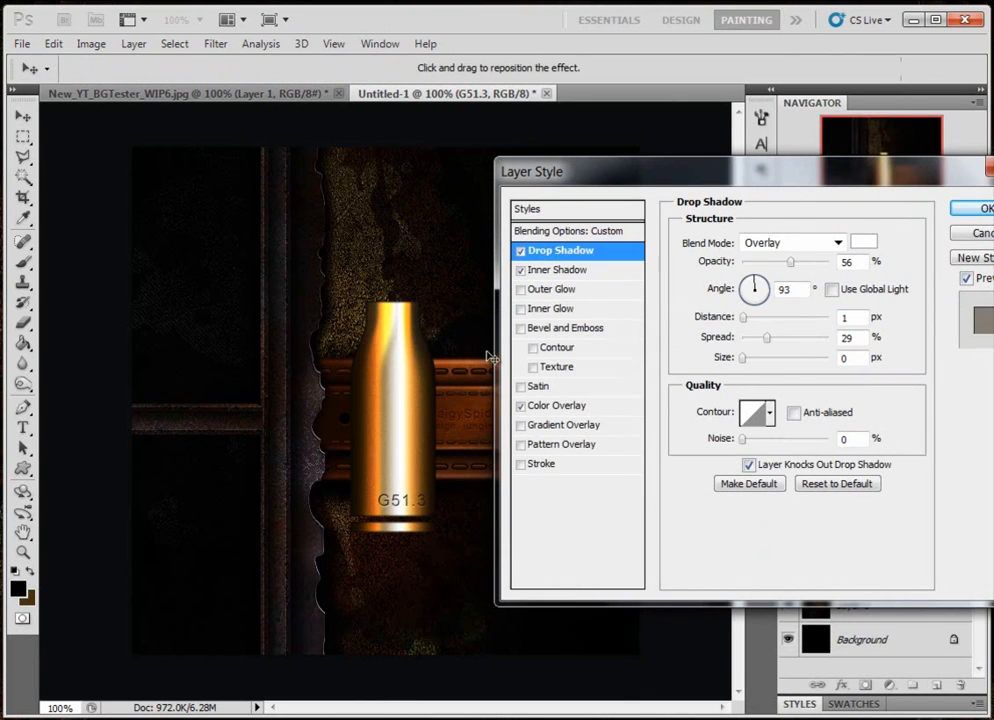
{"action": "left_click", "coordinate": [864, 243]}
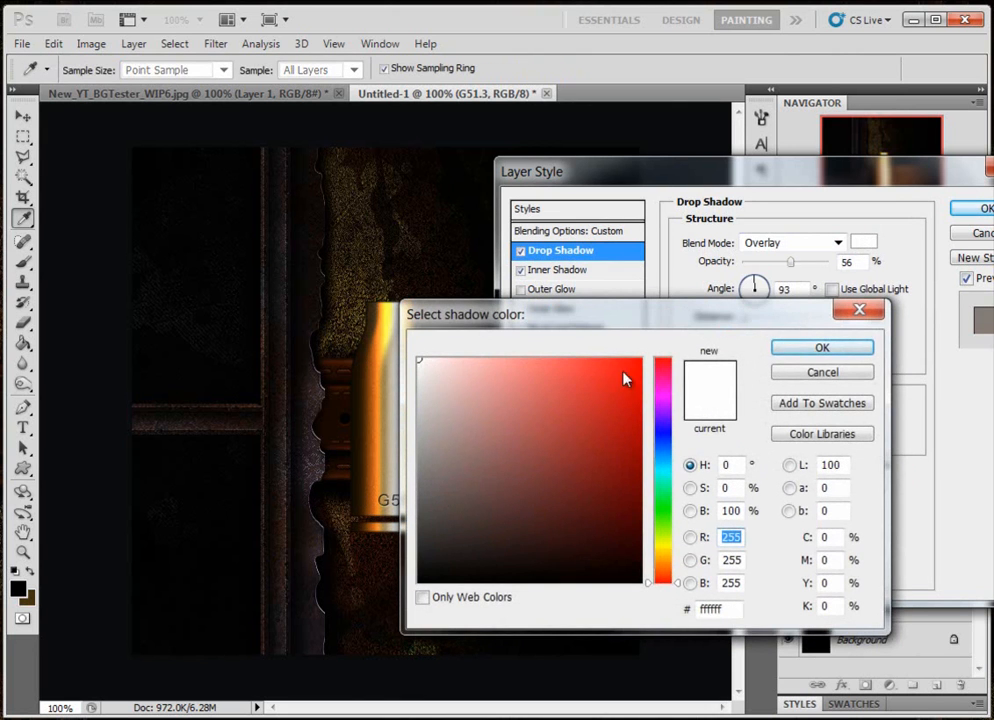
{"action": "key", "text": "Return"}
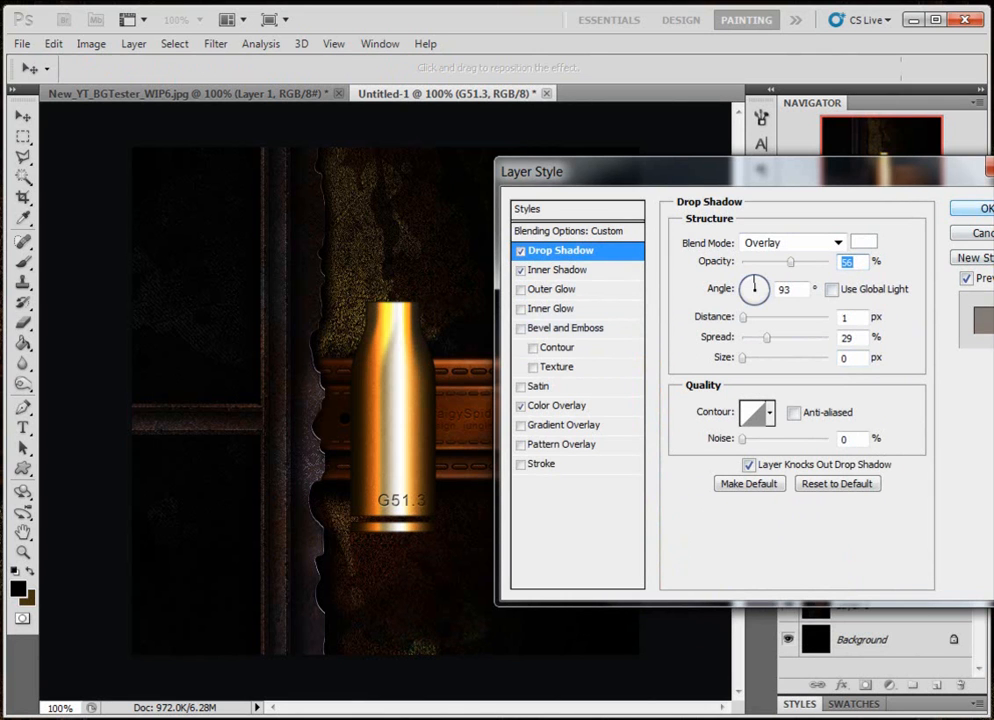
{"action": "left_click", "coordinate": [980, 208]}
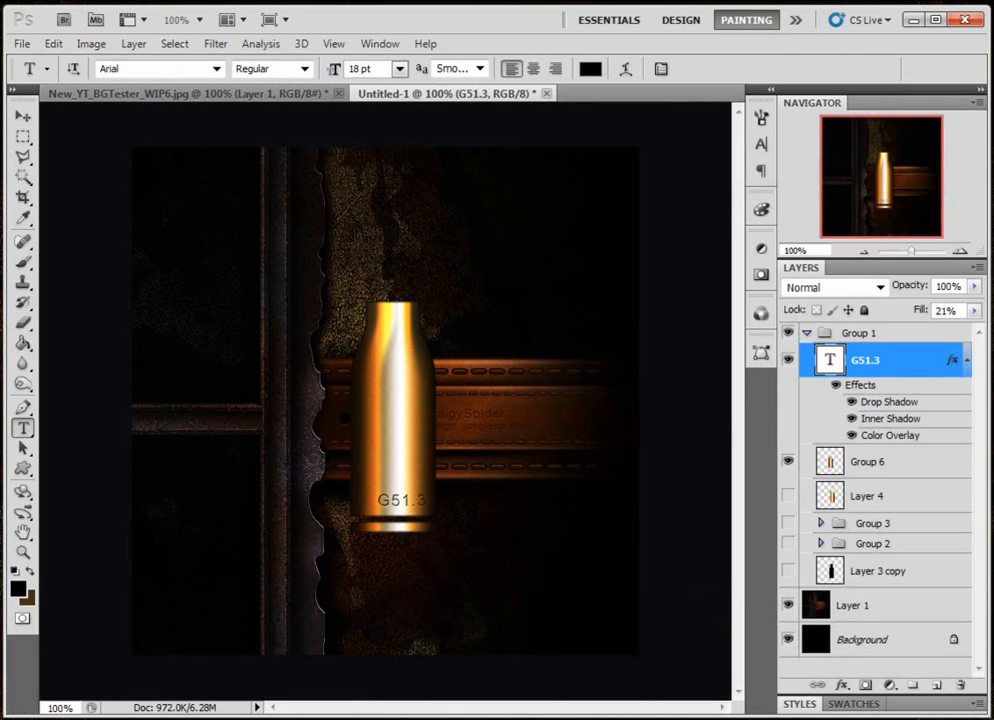
Move the G51.3 text left and down so it sits centered on the bottle just above the base groove.
{"action": "left_click", "coordinate": [22, 116]}
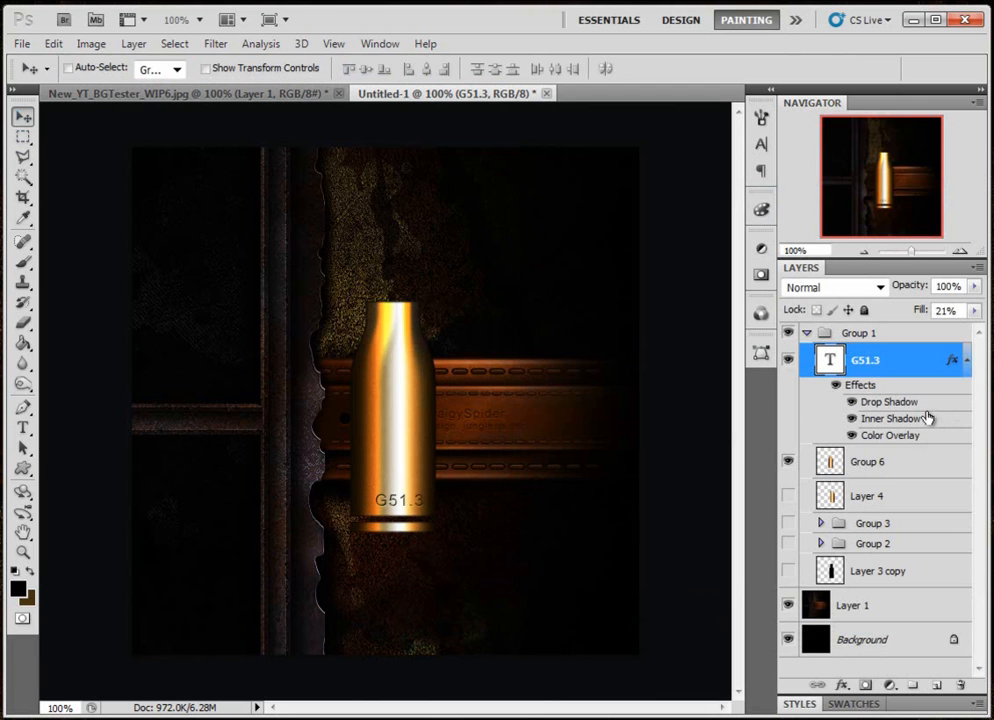
{"action": "key", "text": "Down"}
{"action": "key", "text": "Down"}
{"action": "key", "text": "Down"}
{"action": "key", "text": "Down"}
{"action": "key", "text": "Down"}
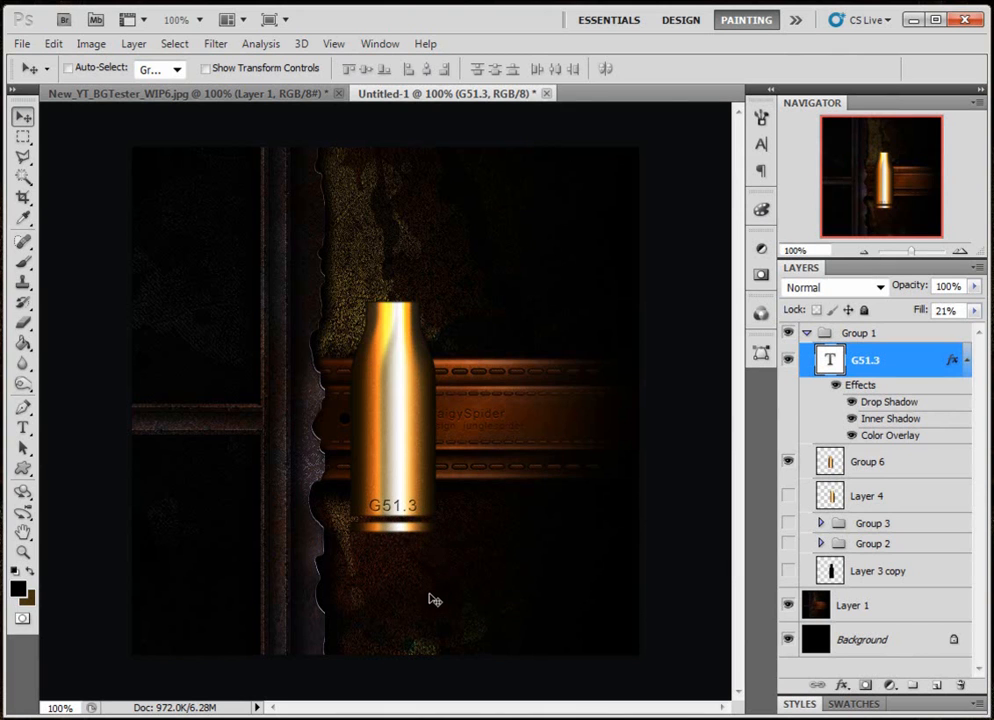
Fill a rectangular area behind the text and base groove with black on a new layer beneath Group 6, and clear the selection.
{"action": "left_click", "coordinate": [23, 136]}
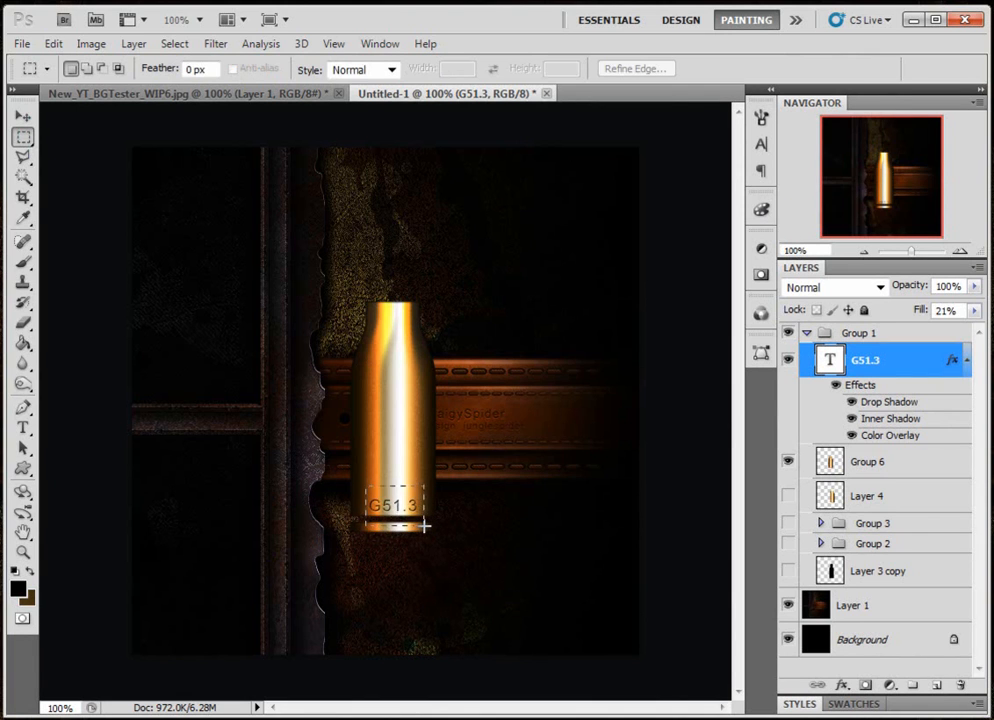
{"action": "left_click_drag", "start_coordinate": [432, 524], "coordinate": [431, 525]}
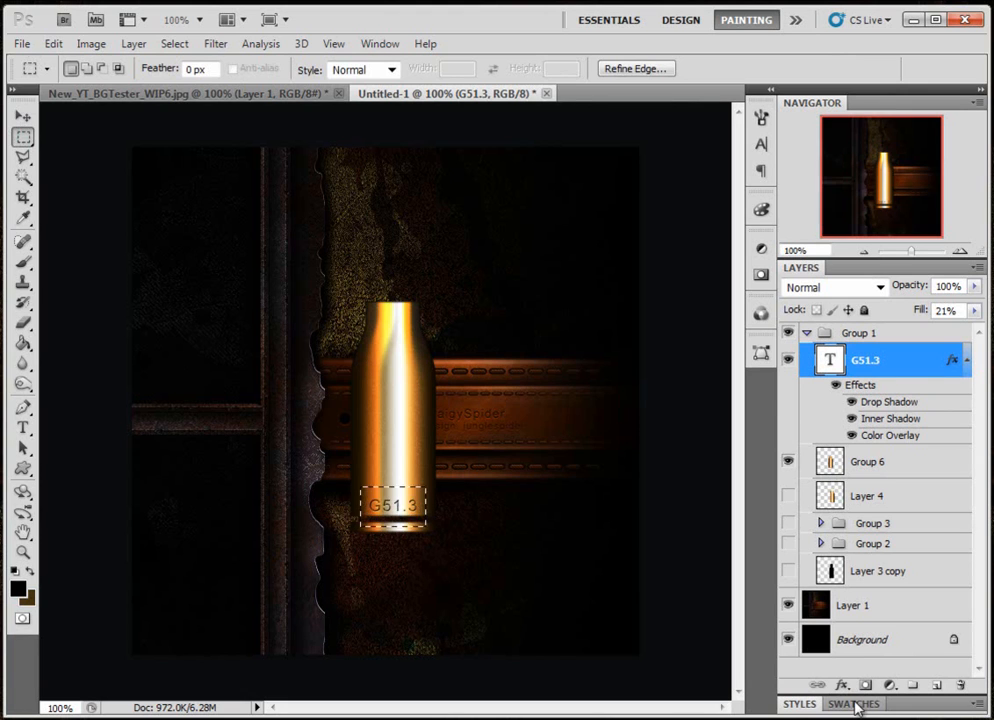
{"action": "left_click", "coordinate": [881, 490]}
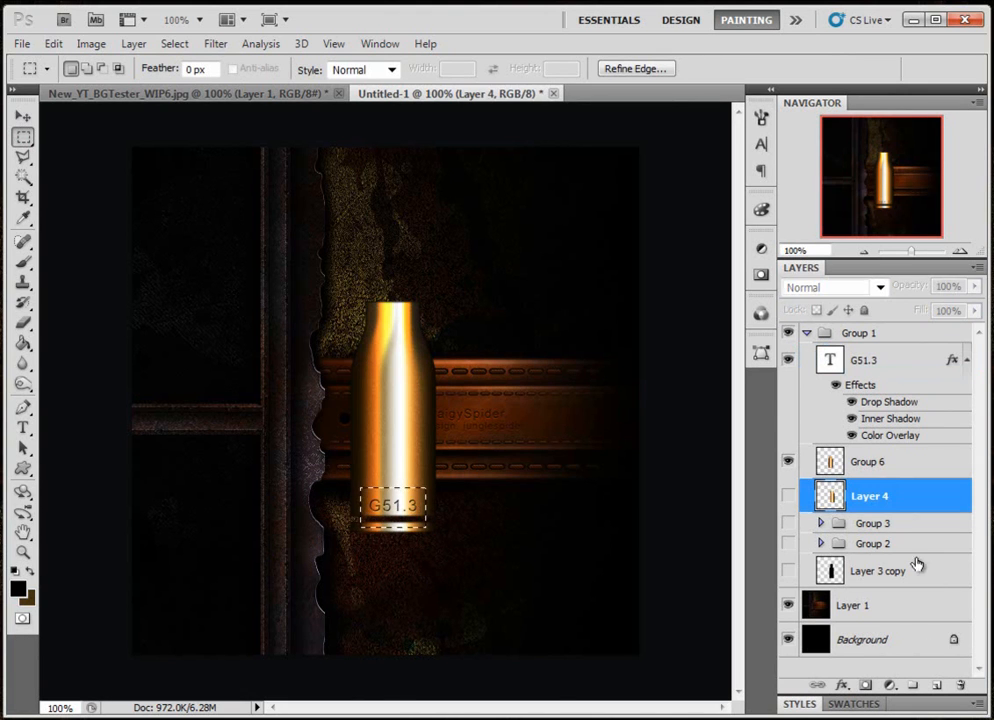
{"action": "left_click", "coordinate": [937, 685]}
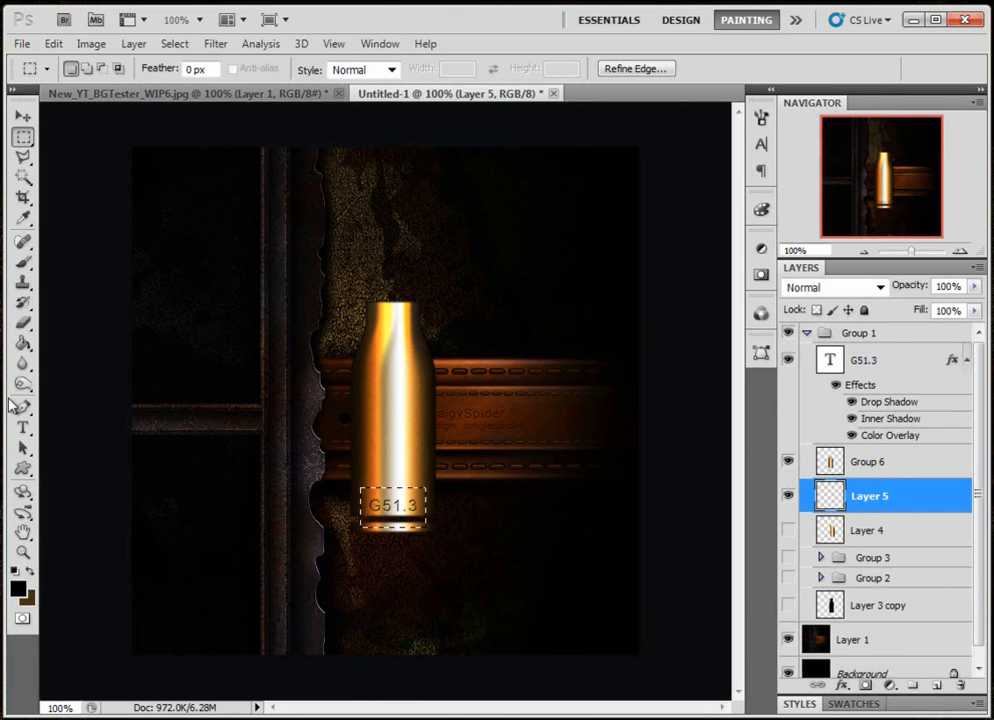
{"action": "left_click", "coordinate": [28, 344]}
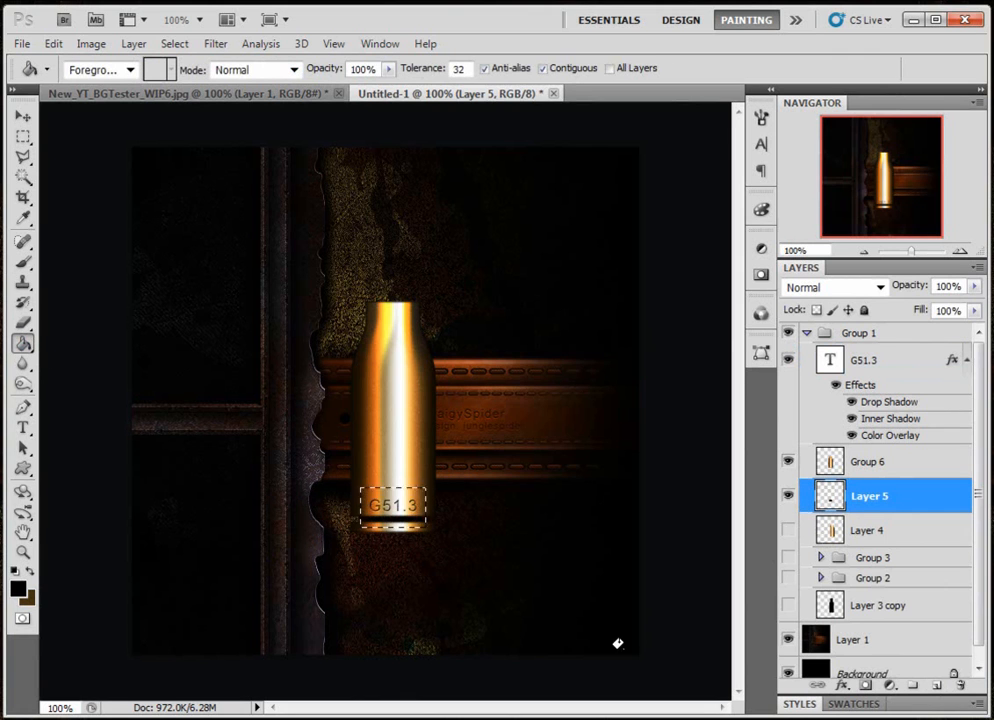
{"action": "key", "text": "ctrl+d"}
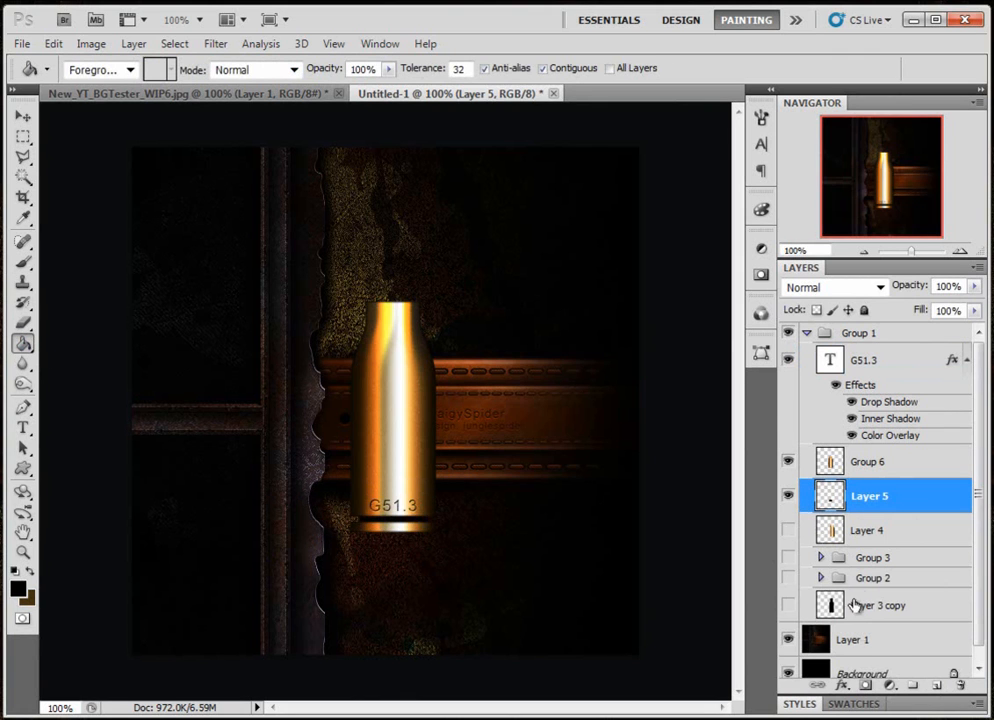
Apply the saved gold gradient style to Layer 5, group the layer and merge the group into one rasterized layer.
{"action": "double_click", "coordinate": [925, 706]}
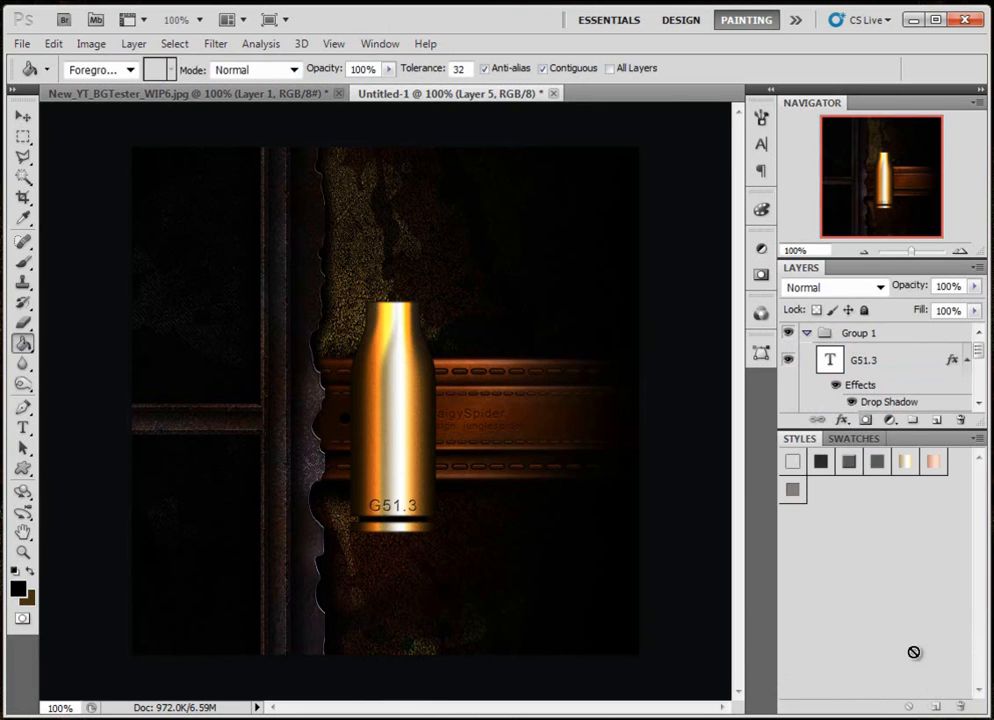
{"action": "left_click", "coordinate": [905, 464]}
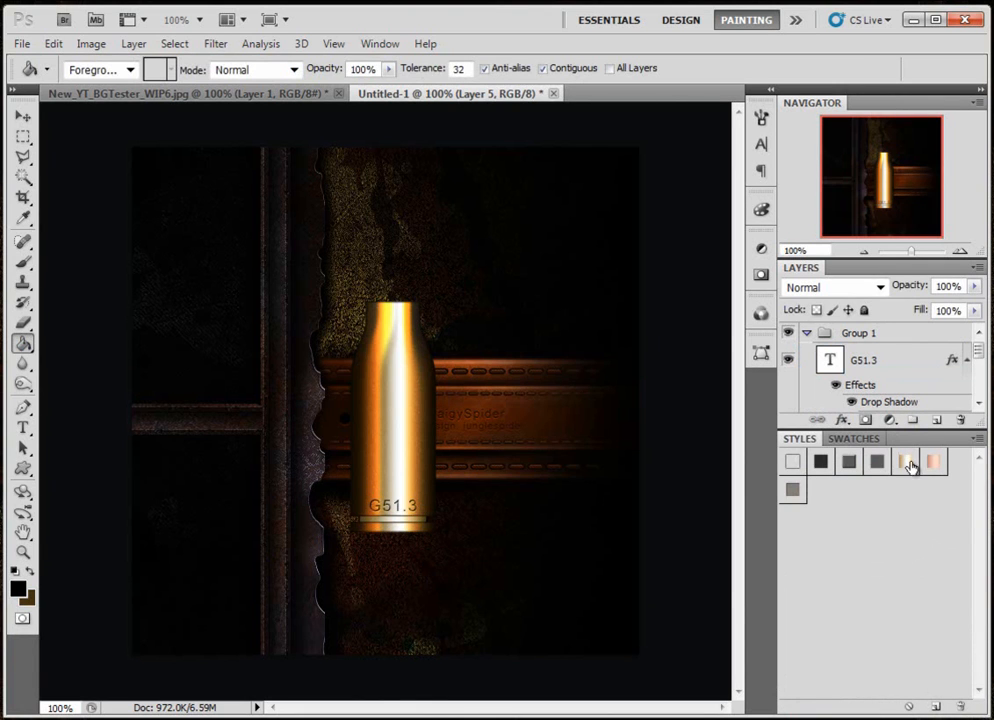
{"action": "left_click_drag", "start_coordinate": [979, 352], "coordinate": [984, 367]}
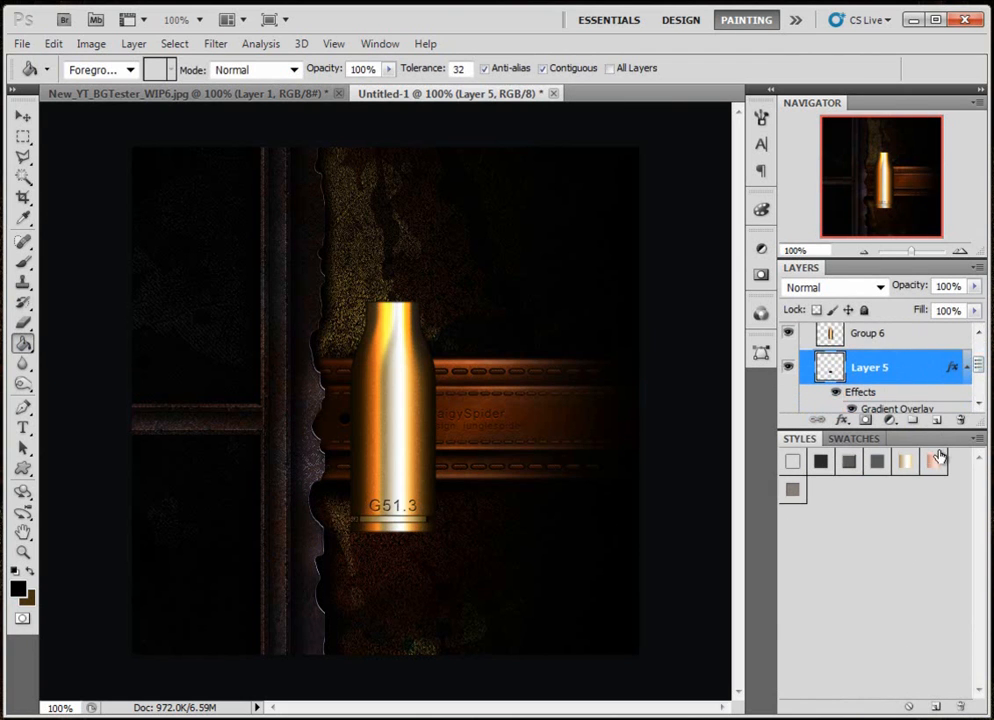
{"action": "key", "text": "ctrl+g"}
{"action": "key", "text": "ctrl+e"}
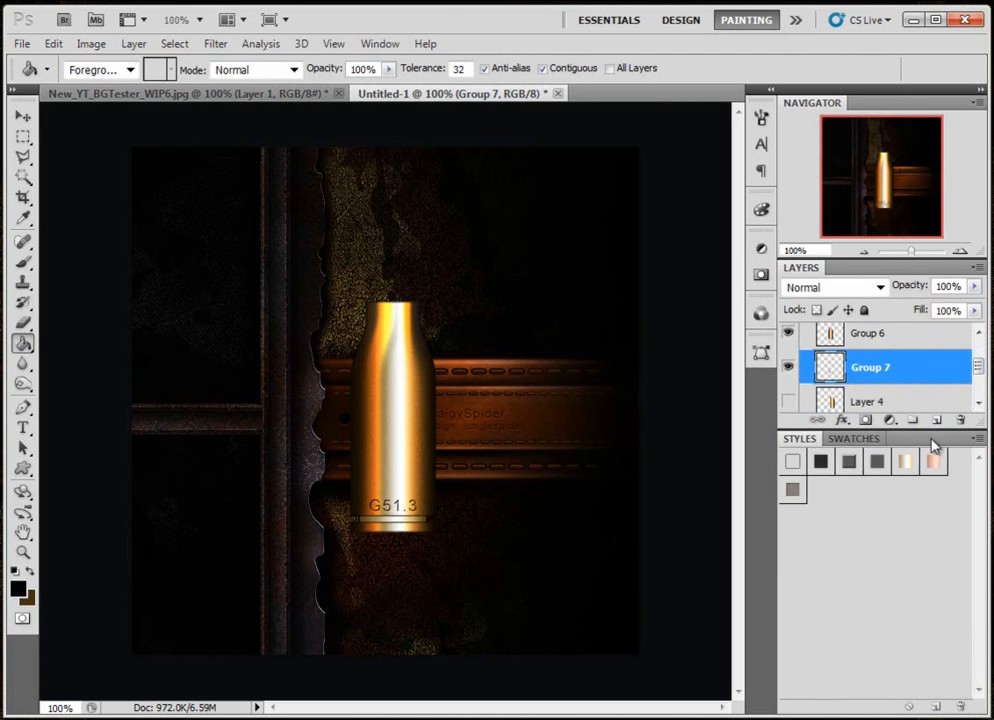
{"action": "double_click", "coordinate": [938, 444]}
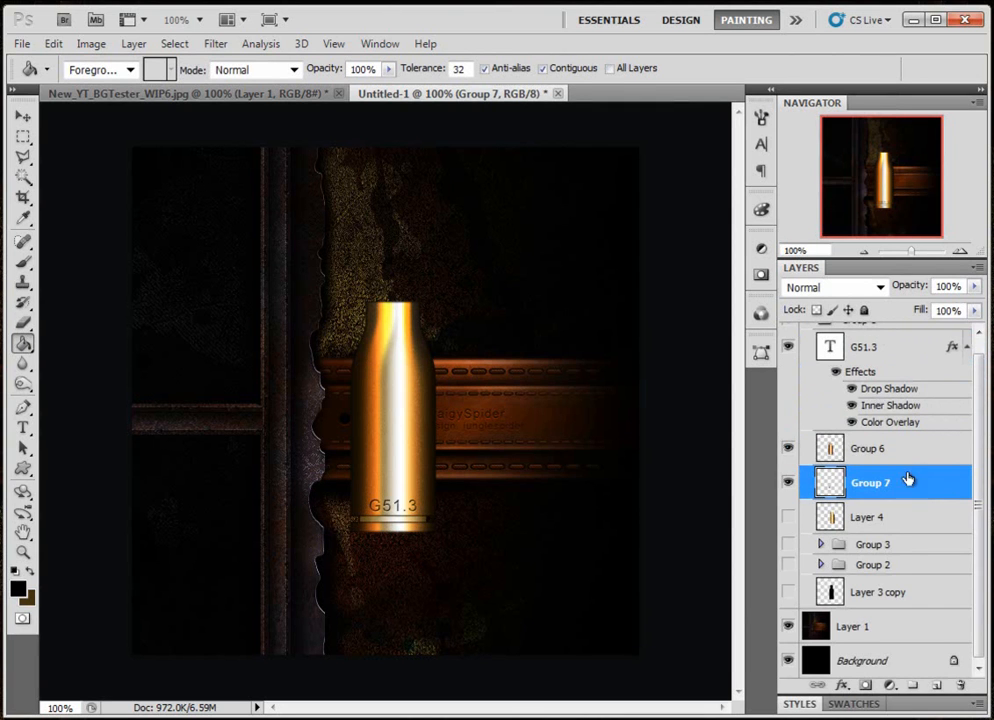
Duplicate the Group 7 layer and set the copy's blend mode to Linear Burn.
{"action": "key", "text": "ctrl+j"}
{"action": "left_click", "coordinate": [870, 288]}
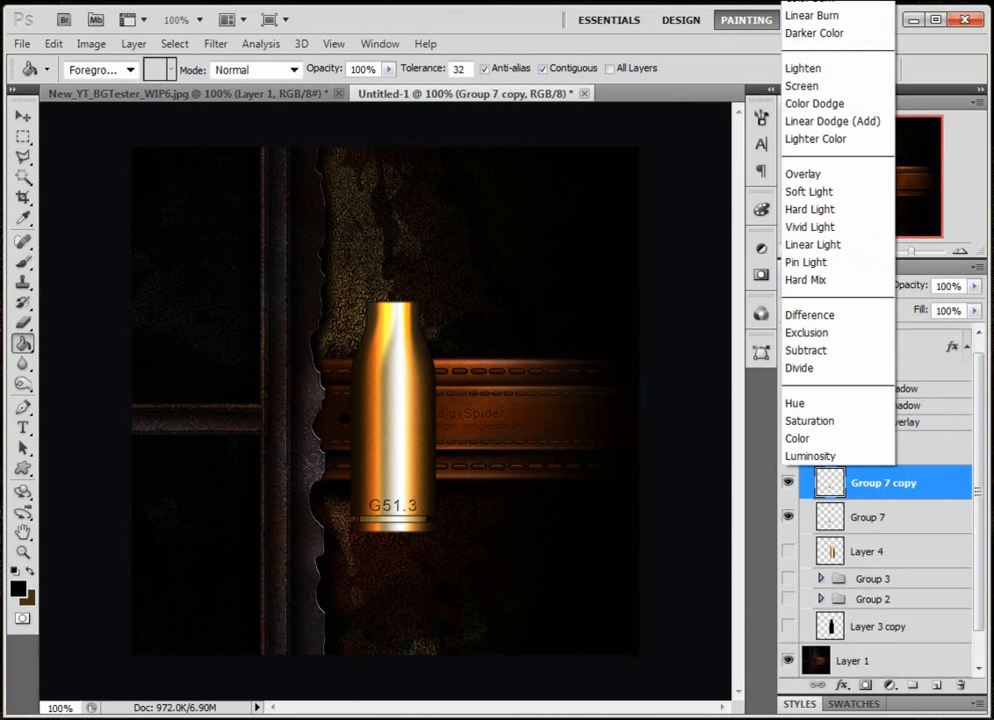
{"action": "key", "text": "Escape"}
{"action": "key", "text": "Down"}
{"action": "key", "text": "Down"}
{"action": "key", "text": "Down"}
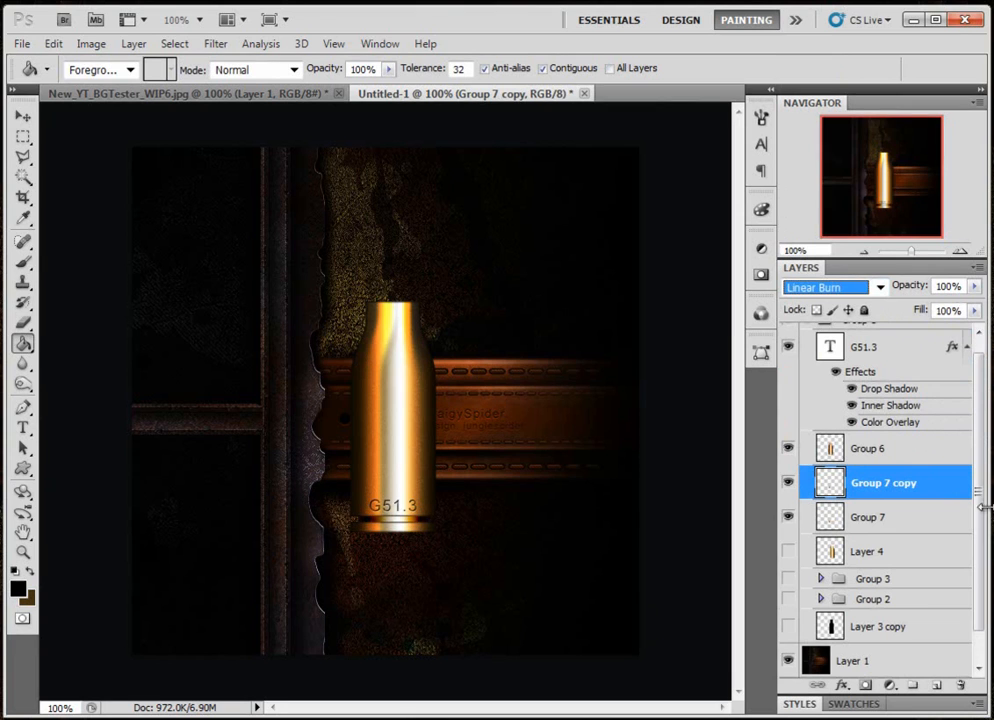
Fill the outline of Group 7 copy with black on a new layer above it, clear the selection and set opacity to 74%.
{"action": "left_click", "coordinate": [839, 500]}
{"action": "left_click", "coordinate": [829, 484], "text": "ctrl"}
{"action": "key", "text": "ctrl+shift+alt+n"}
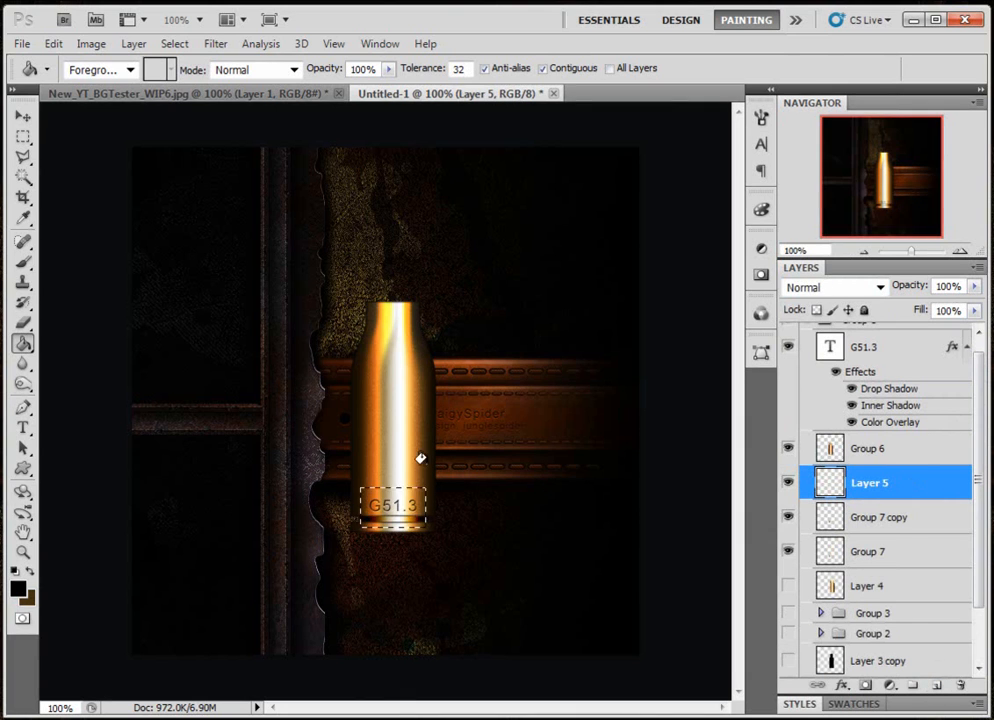
{"action": "left_click", "coordinate": [398, 517]}
{"action": "key", "text": "ctrl+d"}
{"action": "mouse_move", "coordinate": [977, 287]}
{"action": "left_mouse_down"}
{"action": "mouse_move", "coordinate": [972, 304]}
{"action": "mouse_move", "coordinate": [950, 309]}
{"action": "mouse_move", "coordinate": [960, 300]}
{"action": "left_mouse_up"}
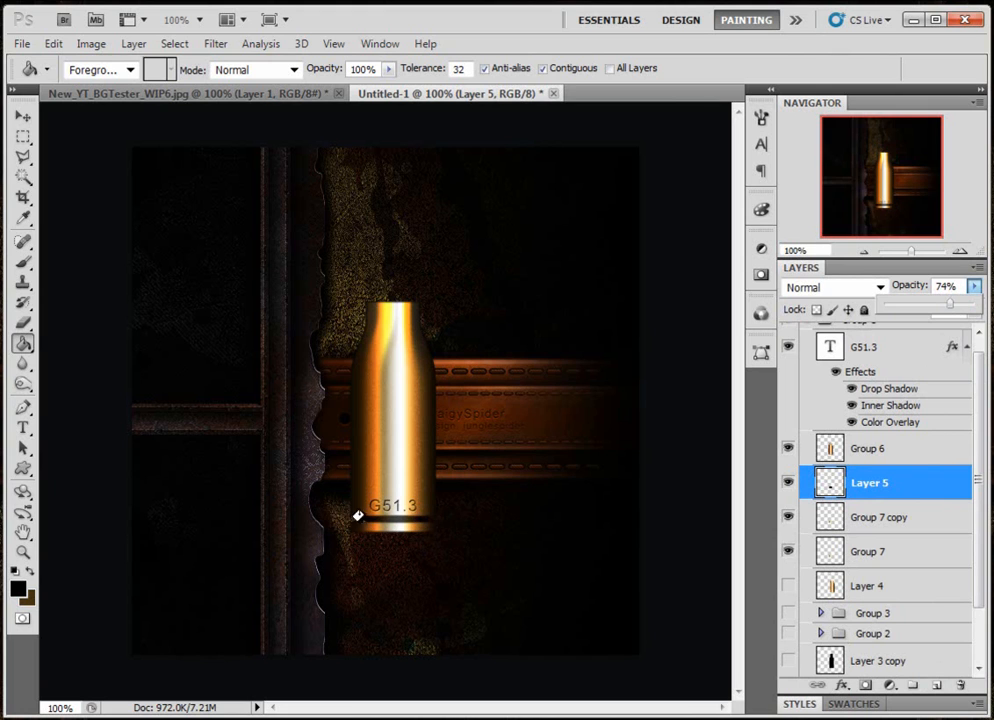
Select a thin horizontal strip across the full bottle width and align it just above the base groove.
{"action": "left_click", "coordinate": [23, 136]}
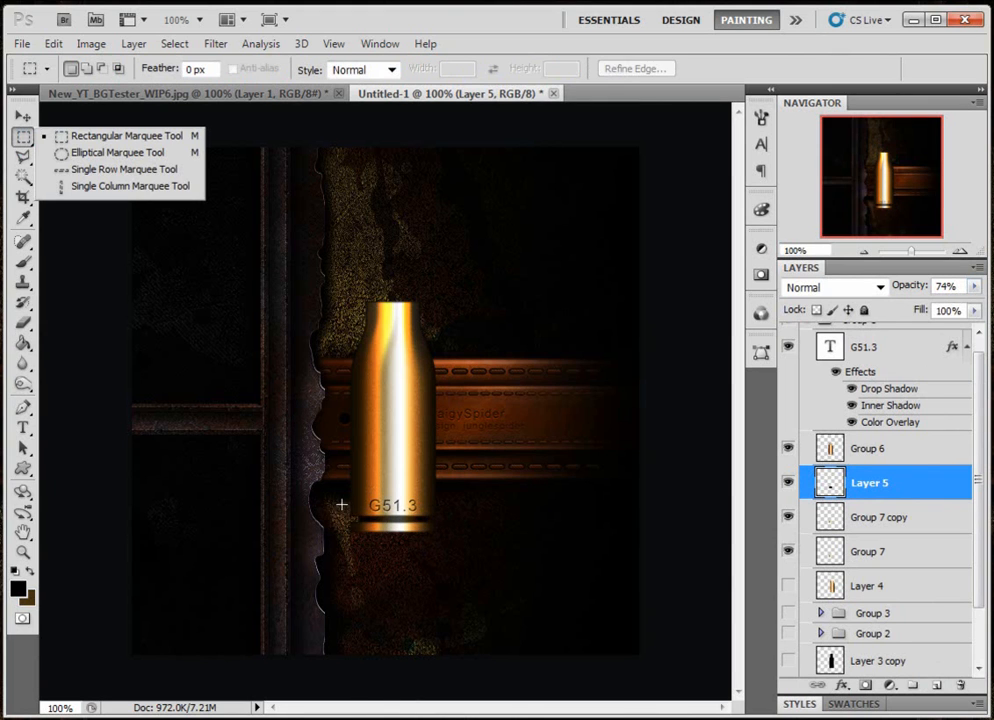
{"action": "left_click", "coordinate": [336, 511]}
{"action": "left_click_drag", "start_coordinate": [336, 505], "coordinate": [466, 510]}
{"action": "key", "text": "Down"}
{"action": "key", "text": "Down"}
{"action": "key", "text": "Down"}
{"action": "key", "text": "Down"}
{"action": "key", "text": "Down"}
{"action": "key", "text": "Down"}
{"action": "key", "text": "Down"}
{"action": "key", "text": "Down"}
{"action": "key", "text": "Down"}
{"action": "key", "text": "Down"}
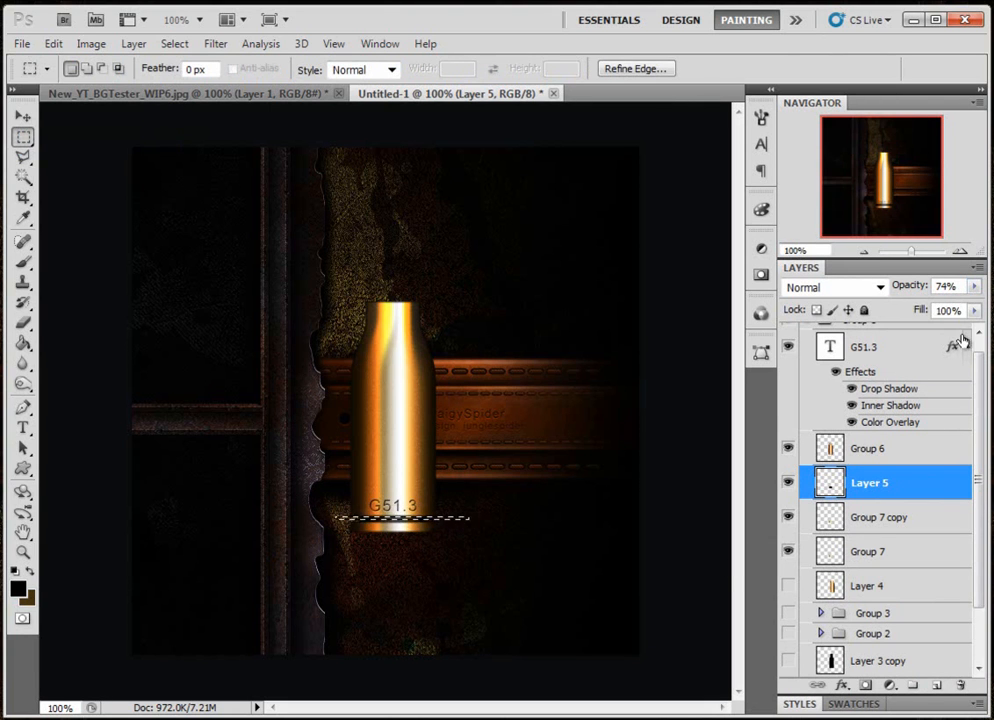
{"action": "left_click", "coordinate": [959, 251]}
{"action": "left_click_drag", "start_coordinate": [879, 181], "coordinate": [878, 204]}
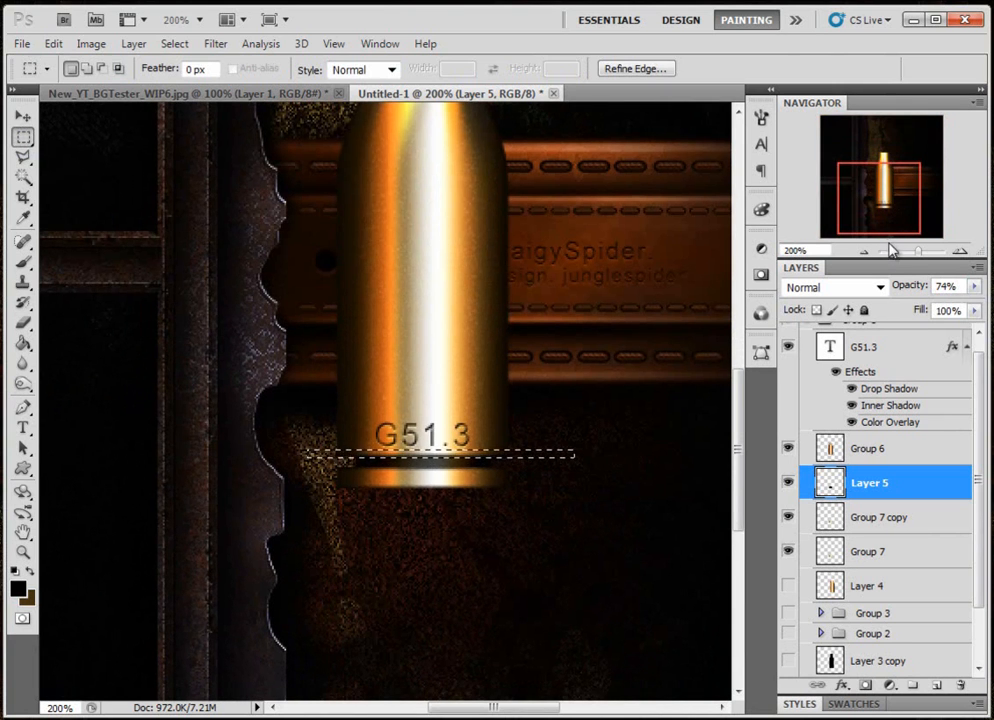
Fill the selected strip with black on a new layer above Group 6, and lower that layer's opacity to 38%.
{"action": "left_click", "coordinate": [905, 447]}
{"action": "left_click", "coordinate": [788, 448]}
{"action": "left_click", "coordinate": [788, 448]}
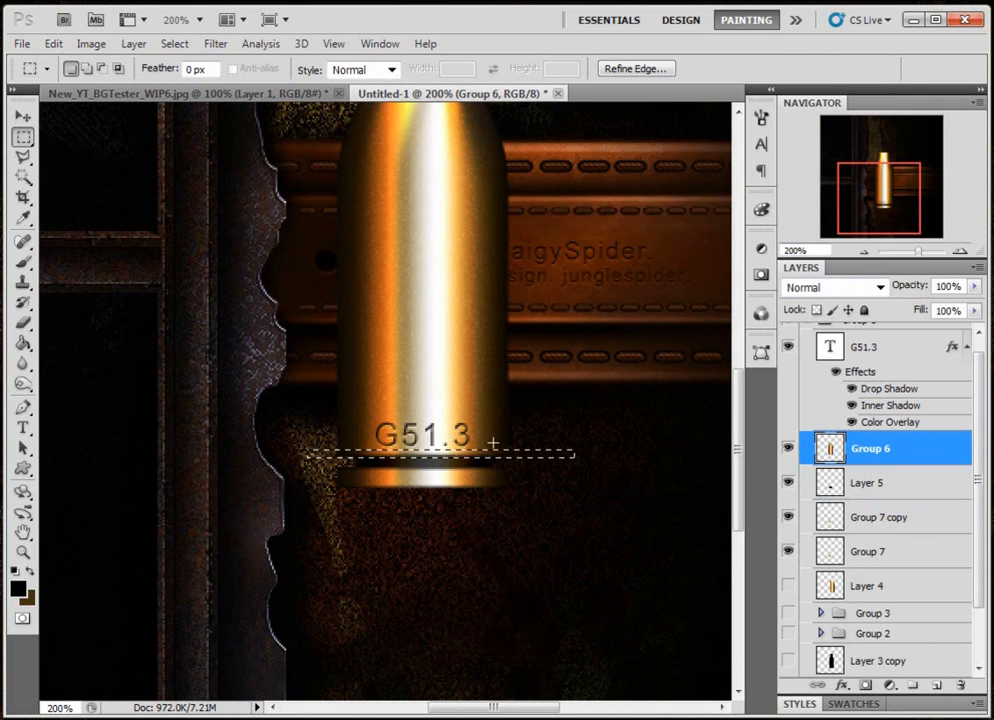
{"action": "left_click", "coordinate": [937, 686]}
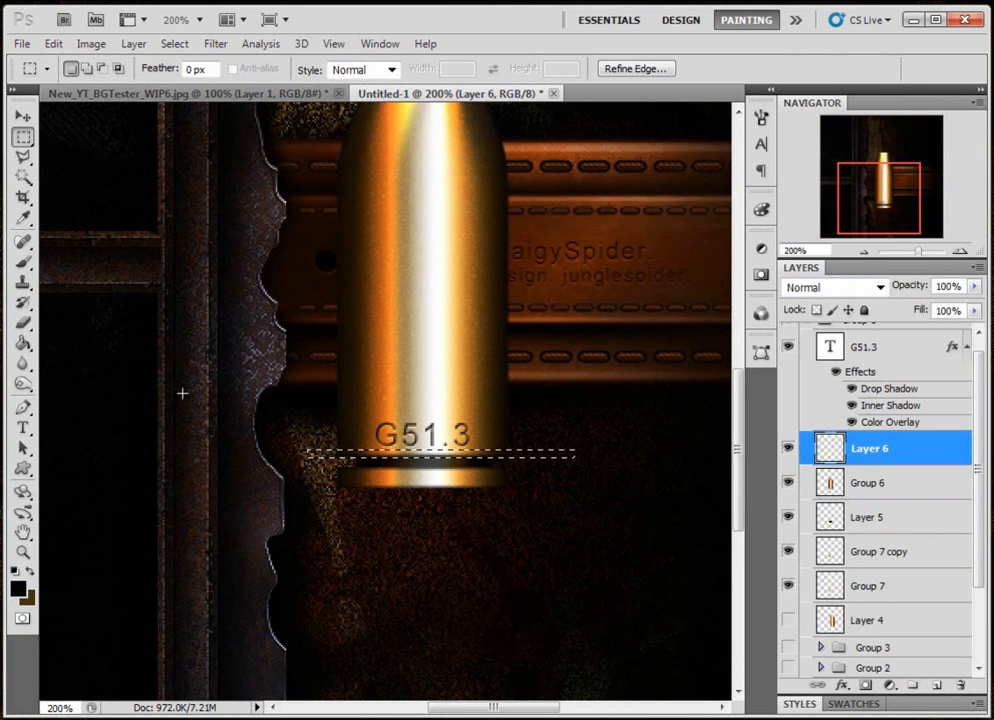
{"action": "left_click", "coordinate": [22, 343]}
{"action": "left_click", "coordinate": [415, 448]}
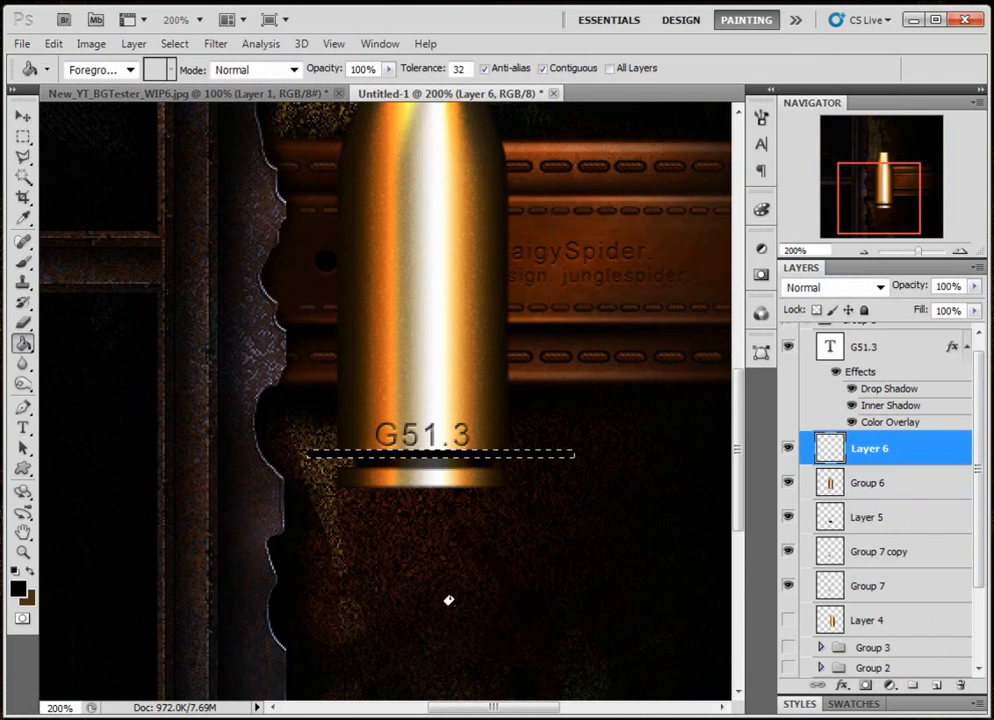
{"action": "left_click", "coordinate": [973, 287]}
{"action": "left_click_drag", "start_coordinate": [972, 306], "coordinate": [921, 310]}
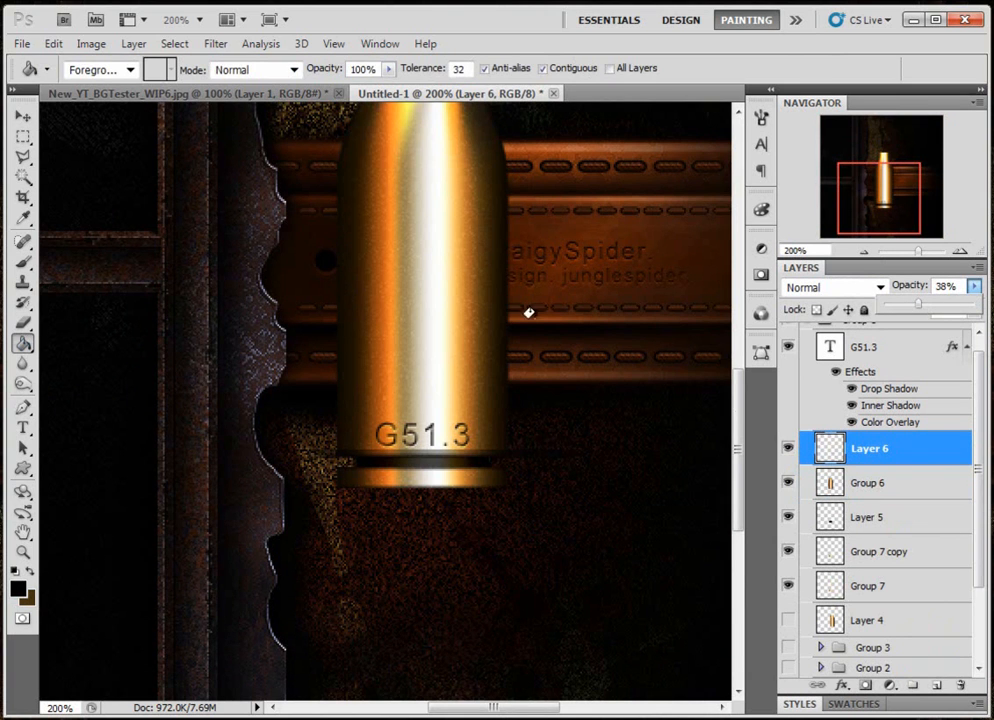
Duplicate the dark strip and position the copy along the upper edge of the base ring below the groove.
{"action": "key", "text": "ctrl"}
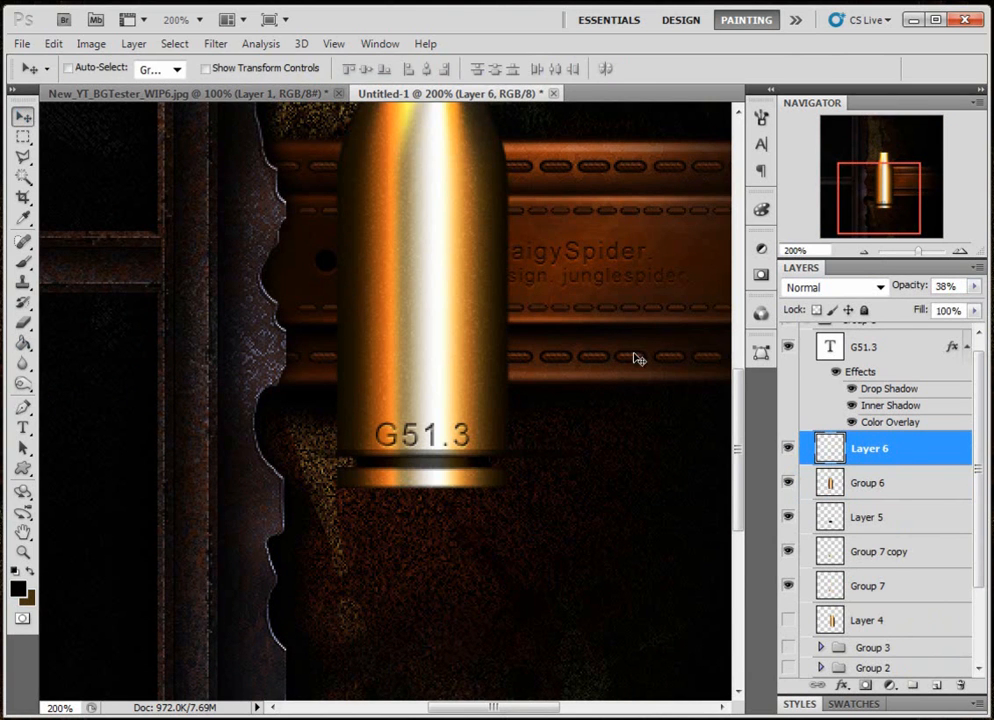
{"action": "key", "text": "ctrl+j"}
{"action": "left_click_drag", "start_coordinate": [449, 458], "coordinate": [445, 475]}
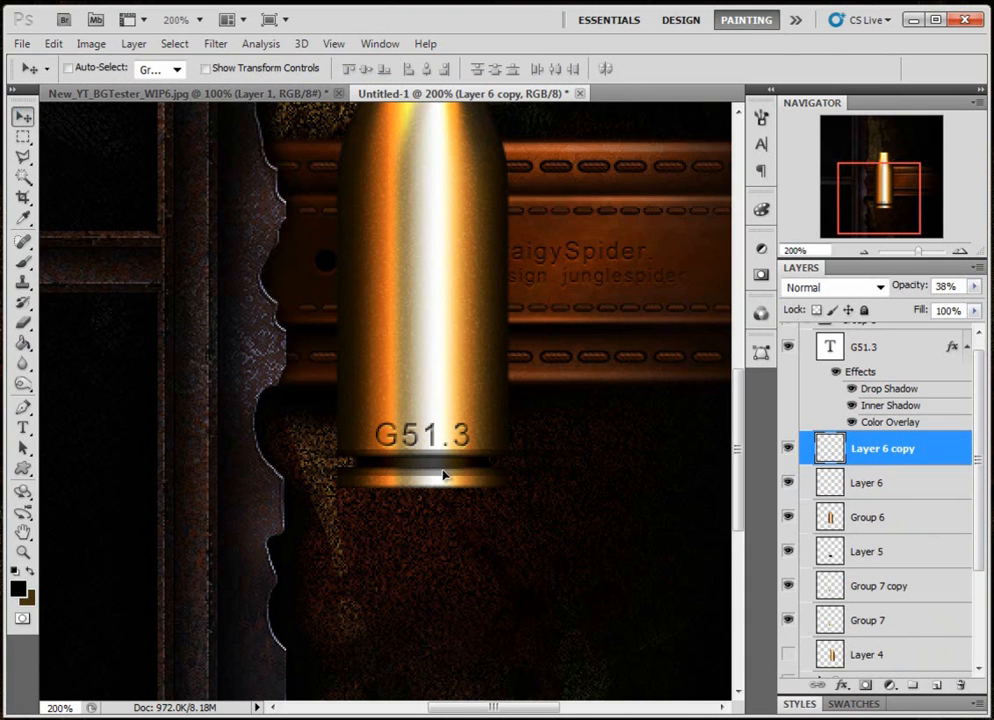
{"action": "left_click", "coordinate": [281, 67]}
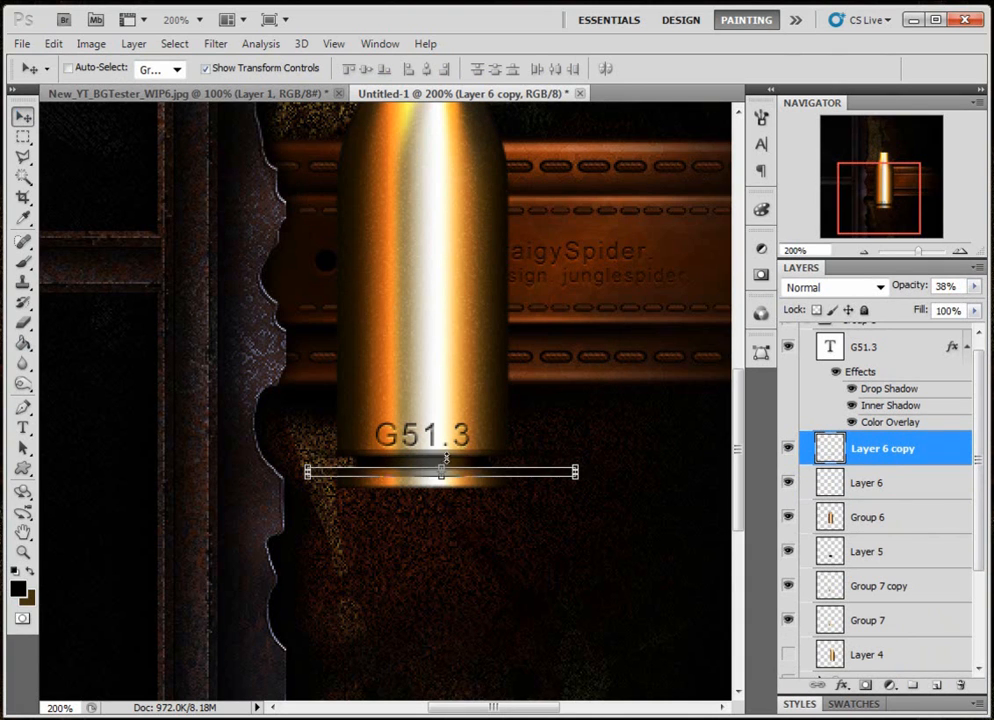
{"action": "left_click", "coordinate": [442, 474]}
{"action": "key", "text": "Return"}
{"action": "left_click", "coordinate": [205, 68]}
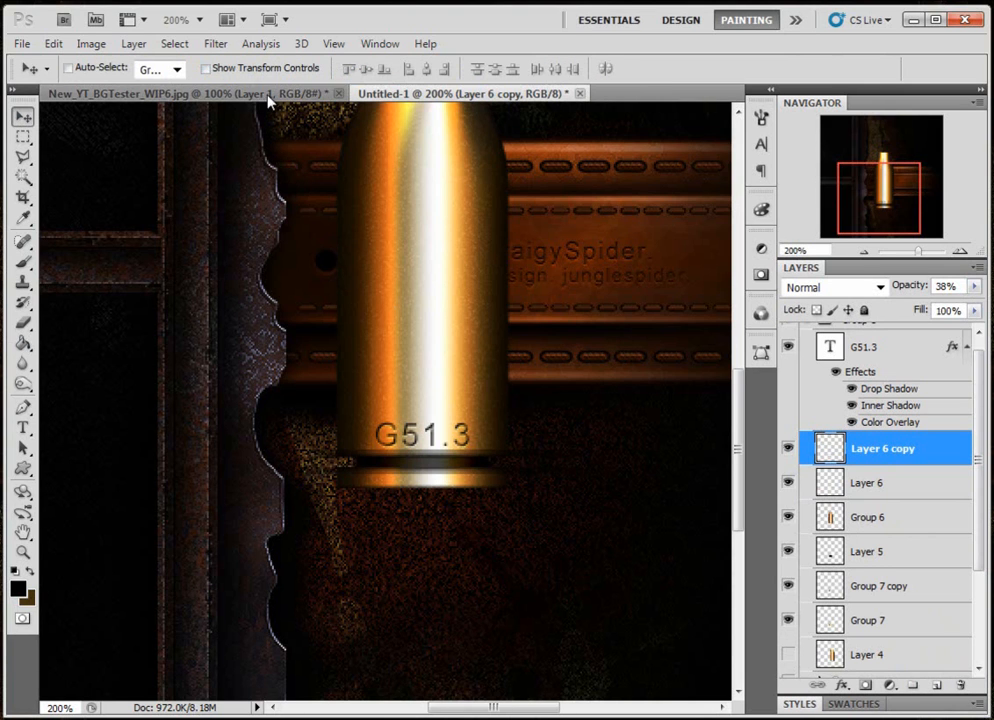
Merge the two dark strip layers into one and add a layer mask to the result.
{"action": "left_click", "coordinate": [916, 489], "text": "shift"}
{"action": "key", "text": "ctrl+e"}
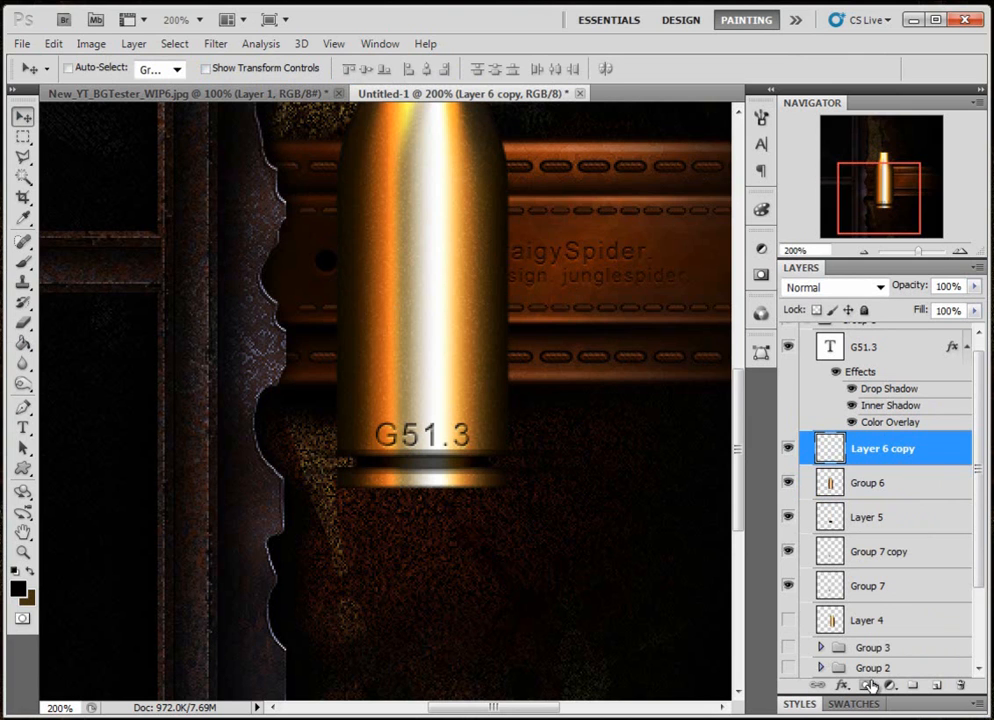
{"action": "left_click", "coordinate": [867, 686]}
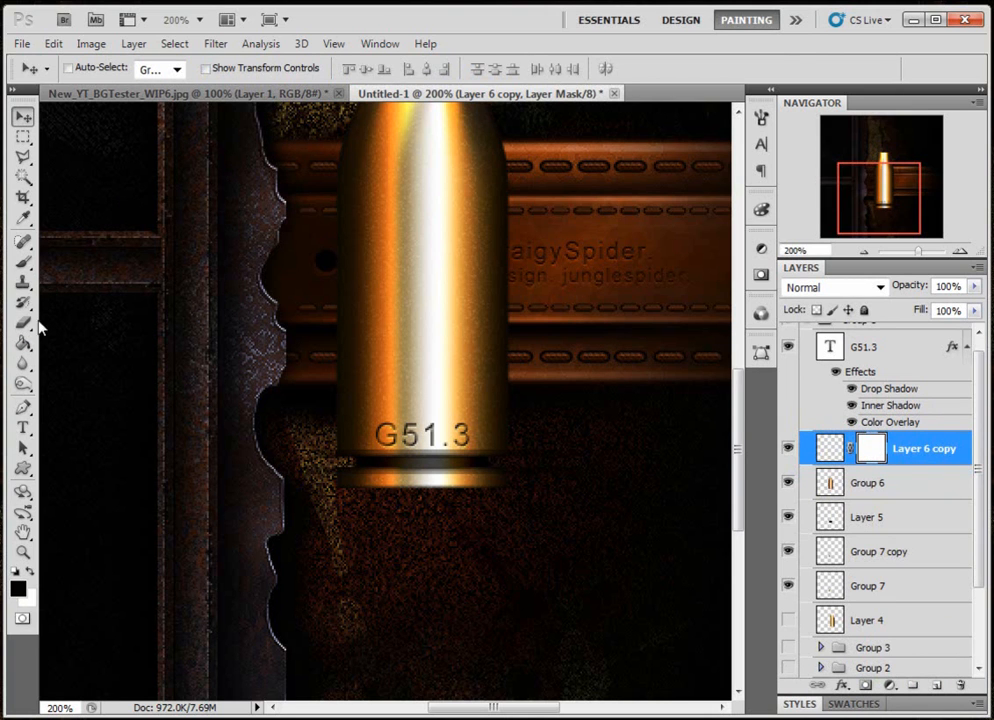
Mask out the strip ends on both sides of the bottle with a soft 22 px black brush at 100% opacity.
{"action": "key", "text": "b"}
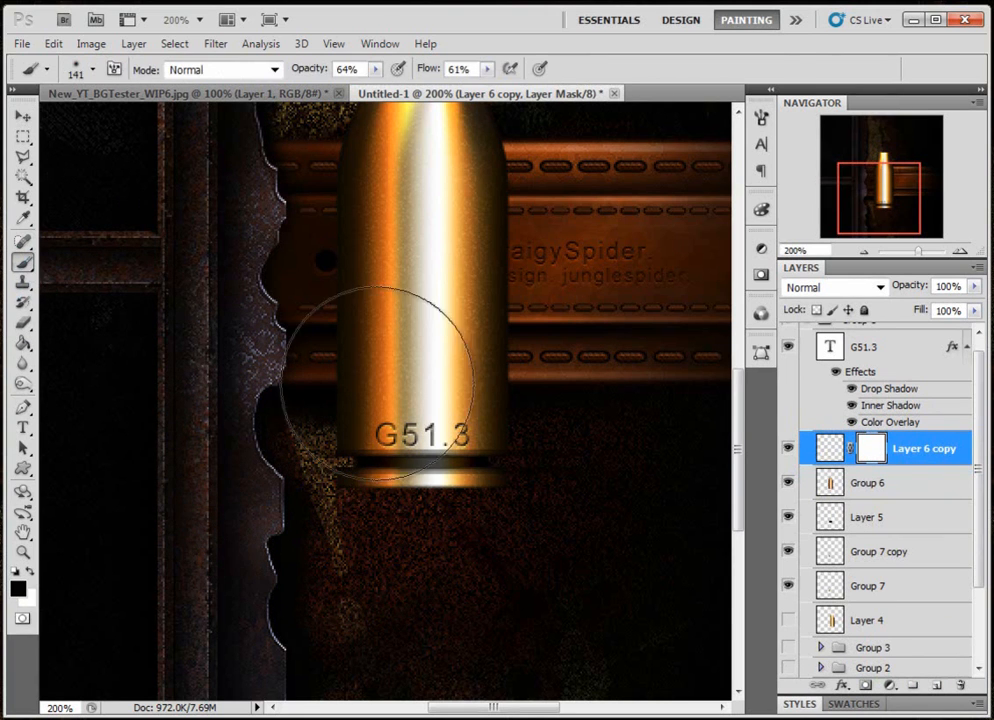
{"action": "right_click", "coordinate": [390, 388]}
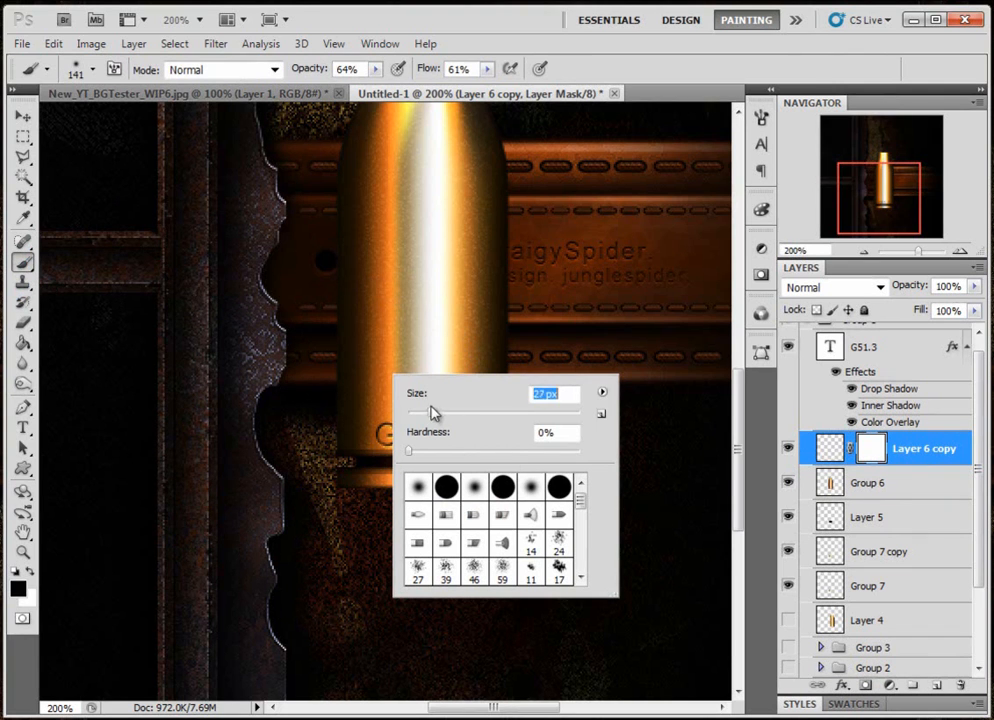
{"action": "left_click", "coordinate": [375, 70]}
{"action": "left_click_drag", "start_coordinate": [377, 88], "coordinate": [442, 101]}
{"action": "left_click", "coordinate": [289, 467]}
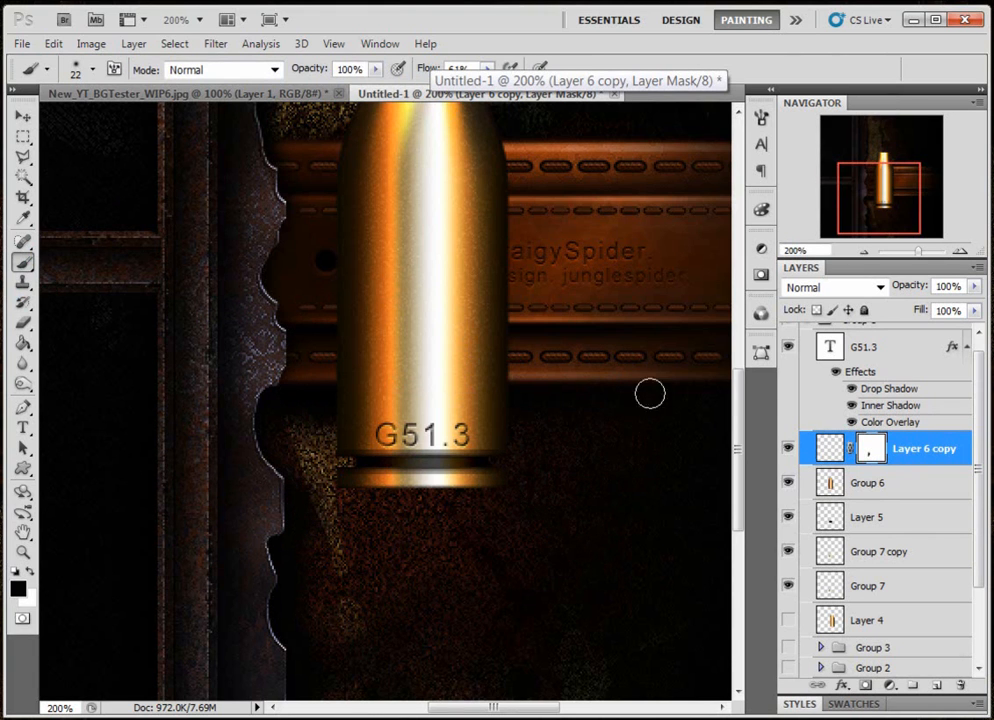
{"action": "mouse_move", "coordinate": [526, 514]}
{"action": "left_mouse_down"}
{"action": "mouse_move", "coordinate": [526, 421]}
{"action": "mouse_move", "coordinate": [520, 490]}
{"action": "left_mouse_up"}
{"action": "left_click_drag", "start_coordinate": [301, 441], "coordinate": [309, 523]}
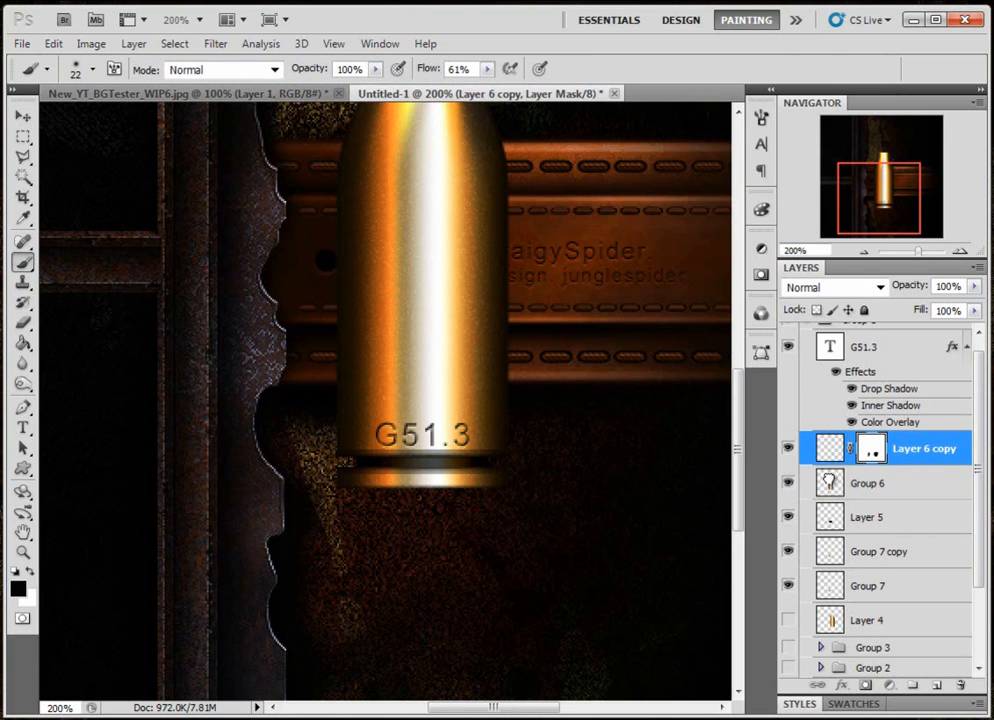
Trim the strips to the bottle by deleting everything outside Group 6's outline on the strip layer, and clear the selection.
{"action": "left_click", "coordinate": [829, 449], "text": "ctrl"}
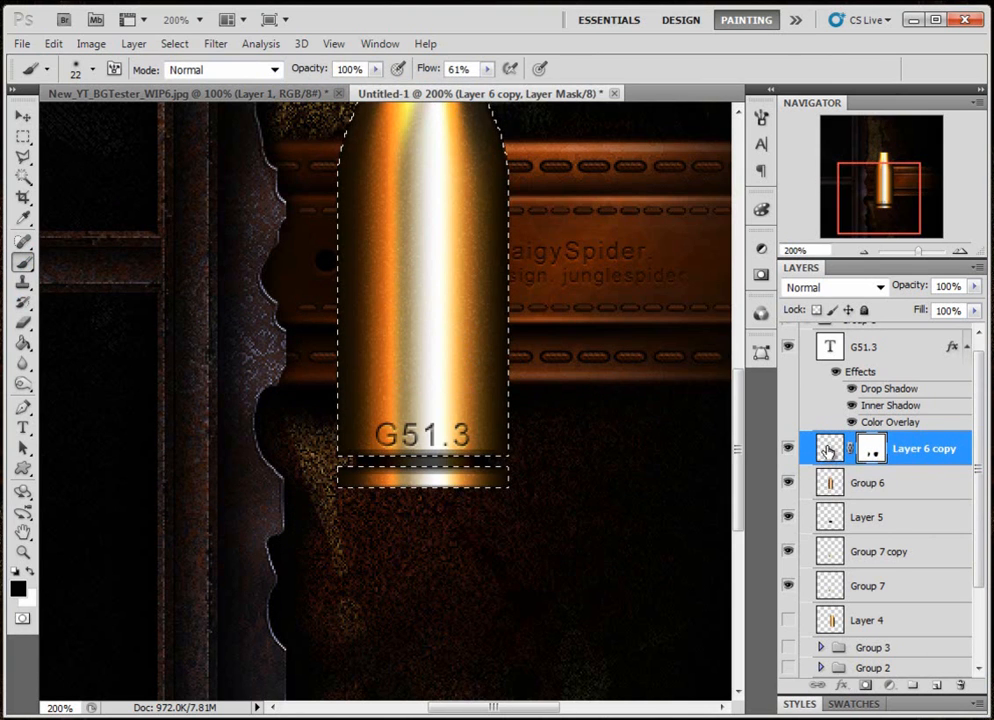
{"action": "left_click", "coordinate": [831, 452]}
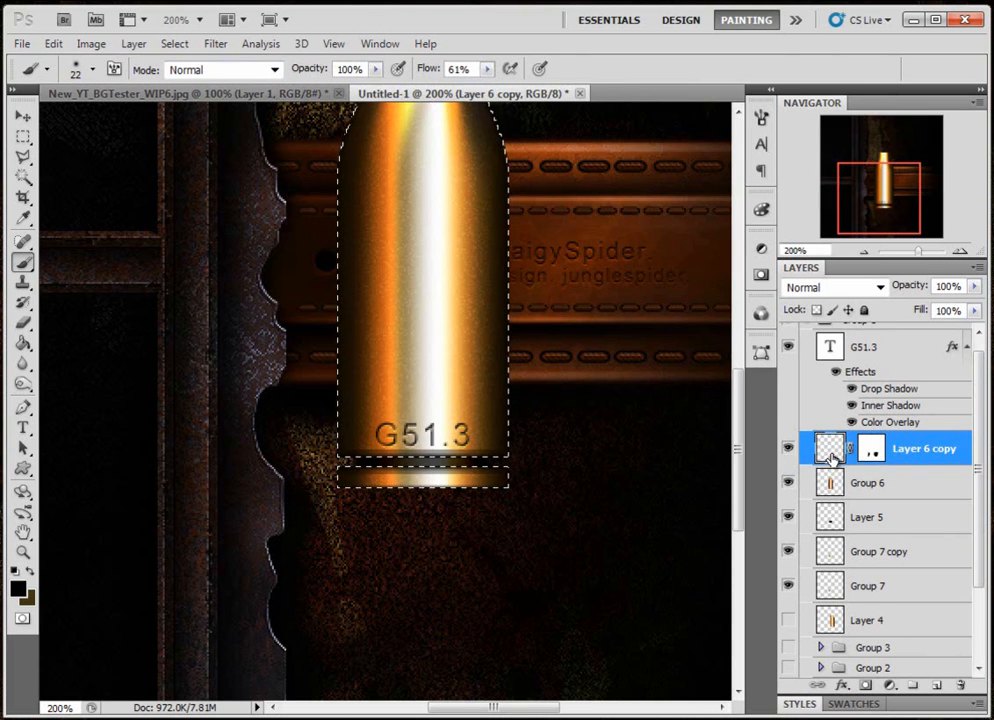
{"action": "key", "text": "ctrl+d"}
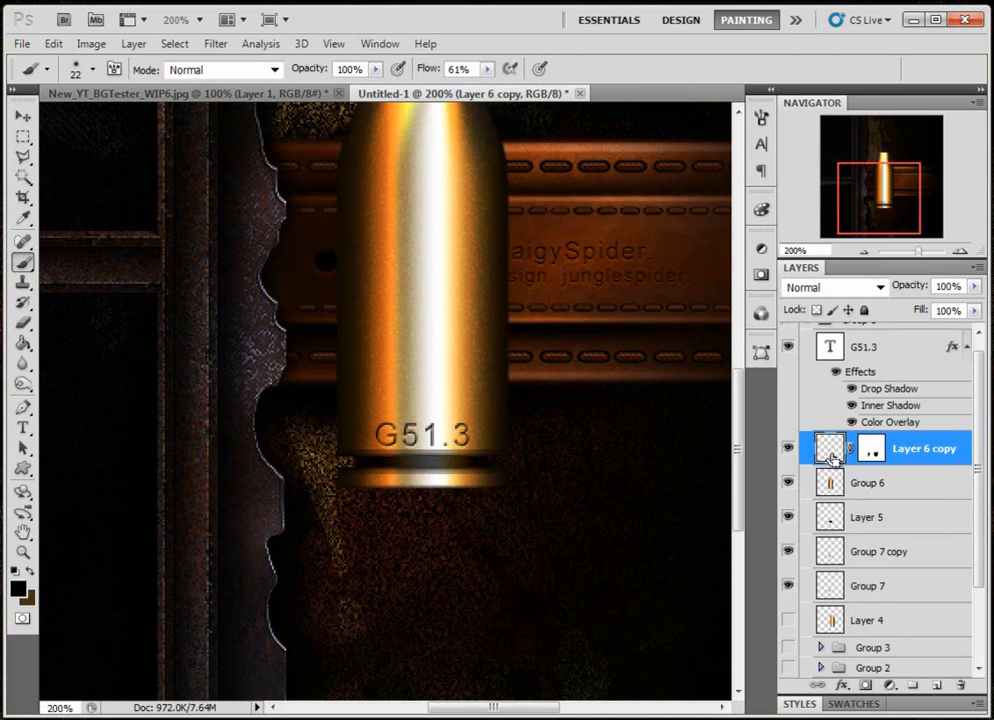
Duplicate the masked strip layer and move the copy up to the rim of the bottle's neck.
{"action": "mouse_move", "coordinate": [879, 200]}
{"action": "left_mouse_down"}
{"action": "mouse_move", "coordinate": [878, 177]}
{"action": "mouse_move", "coordinate": [878, 188]}
{"action": "left_mouse_up"}
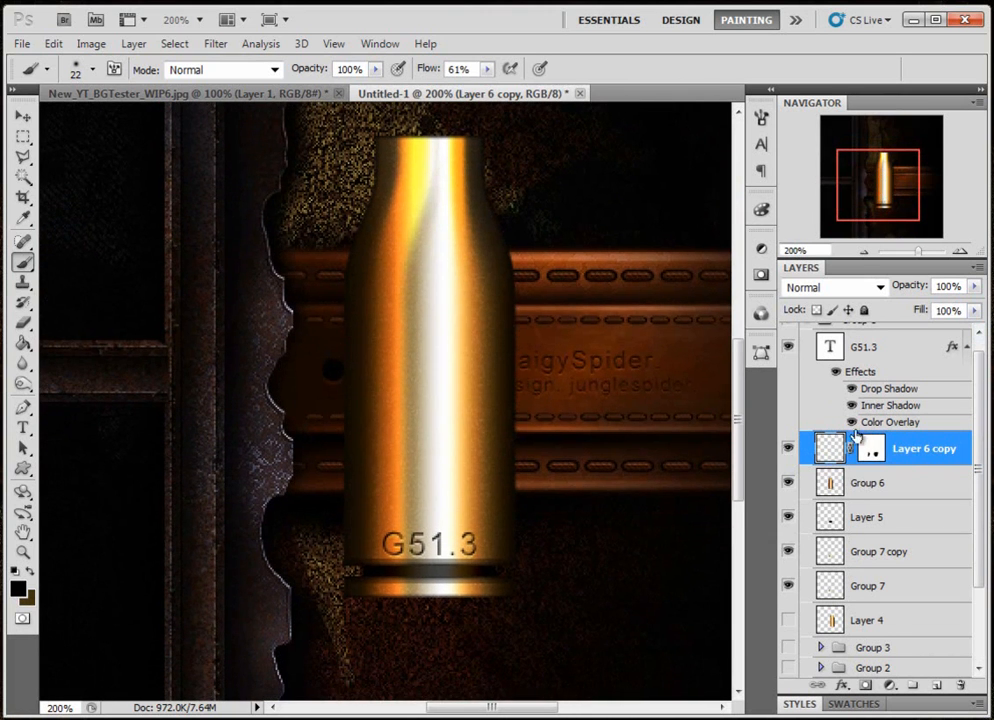
{"action": "left_click_drag", "start_coordinate": [913, 452], "coordinate": [937, 686]}
{"action": "left_click", "coordinate": [23, 118]}
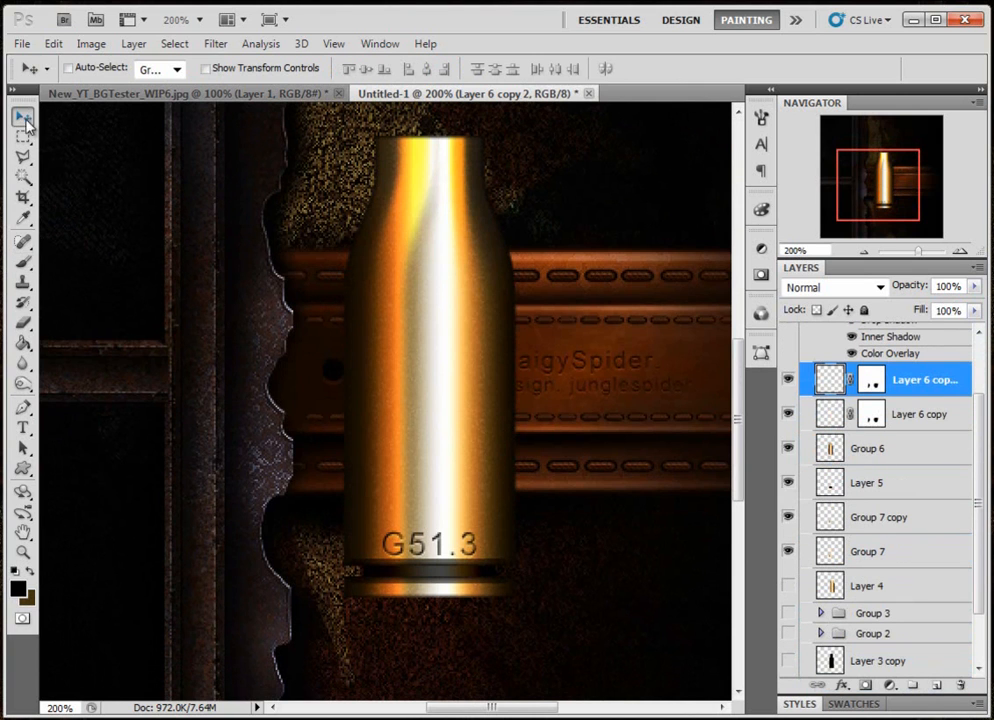
{"action": "mouse_move", "coordinate": [466, 568]}
{"action": "left_mouse_down"}
{"action": "mouse_move", "coordinate": [490, 352]}
{"action": "mouse_move", "coordinate": [490, 137]}
{"action": "left_mouse_up"}
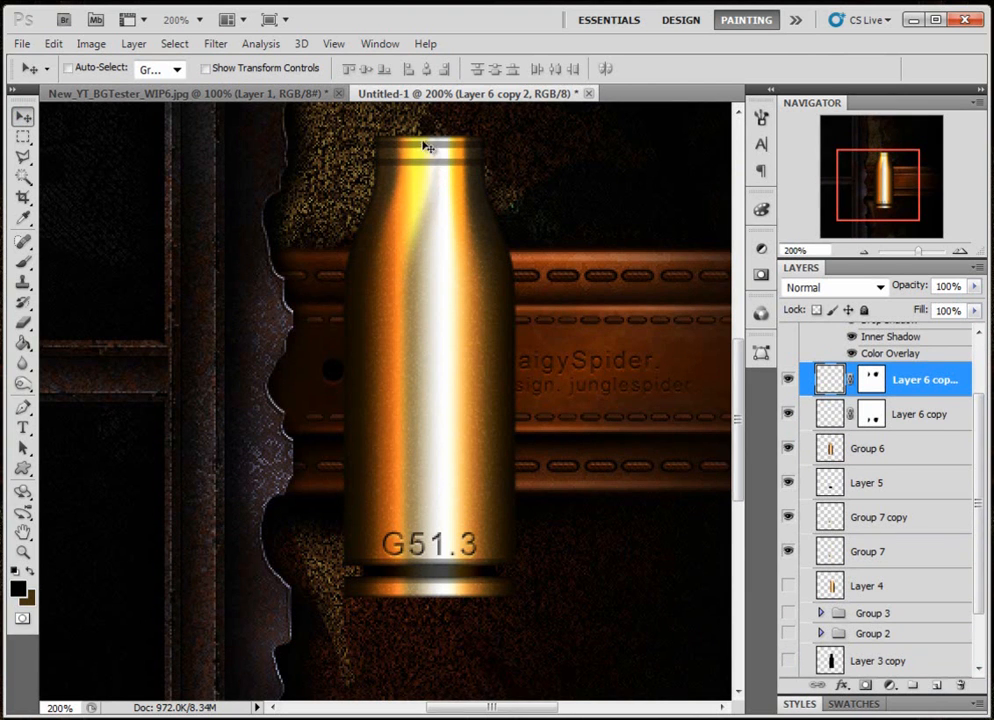
Delete the lower strip of the neck copy with a rectangular selection below the rim, and clear the selection.
{"action": "left_click", "coordinate": [22, 136]}
{"action": "left_click_drag", "start_coordinate": [283, 264], "coordinate": [601, 154]}
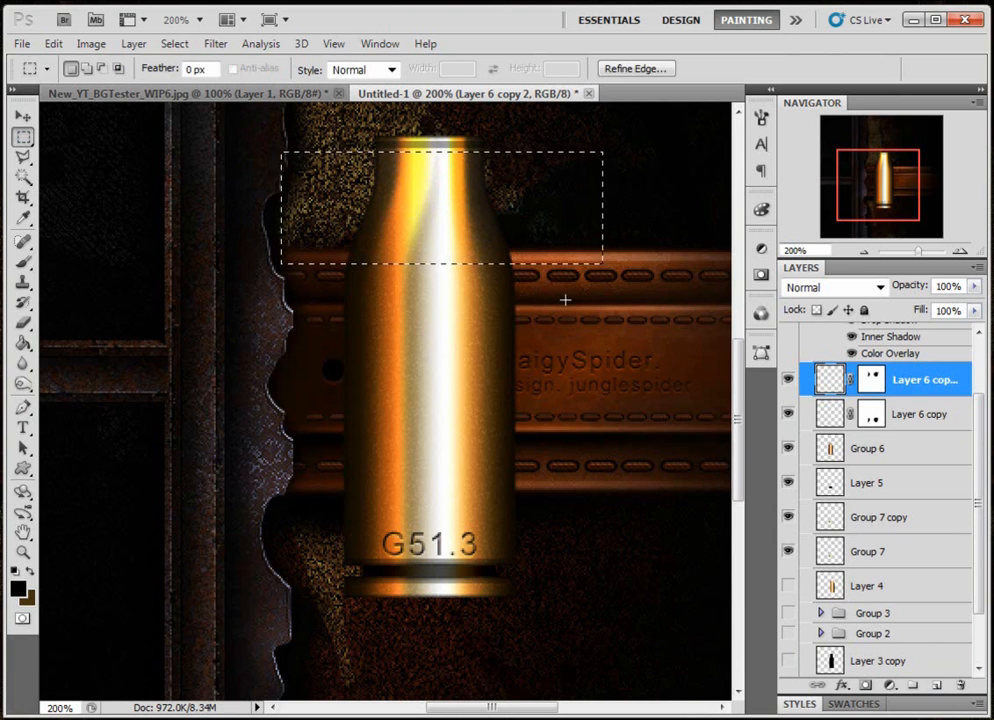
{"action": "key", "text": "ctrl+d"}
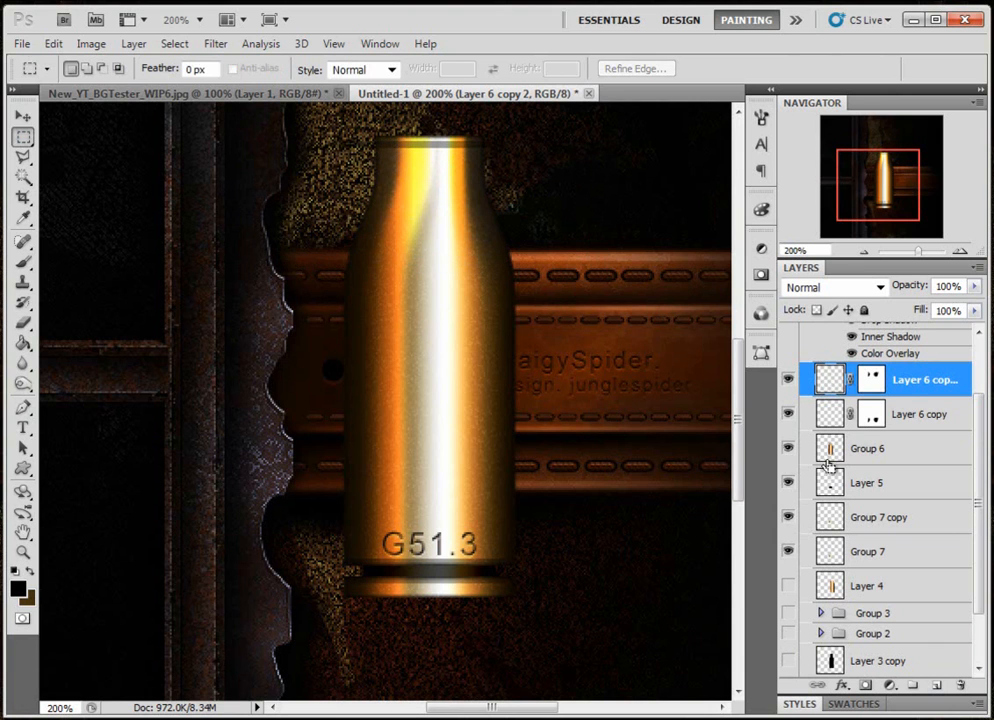
Duplicate the neck strip layer, flatten the copy by grouping and merging it, and place it directly beneath Layer 6 copy 2.
{"action": "left_click", "coordinate": [828, 405], "text": "ctrl"}
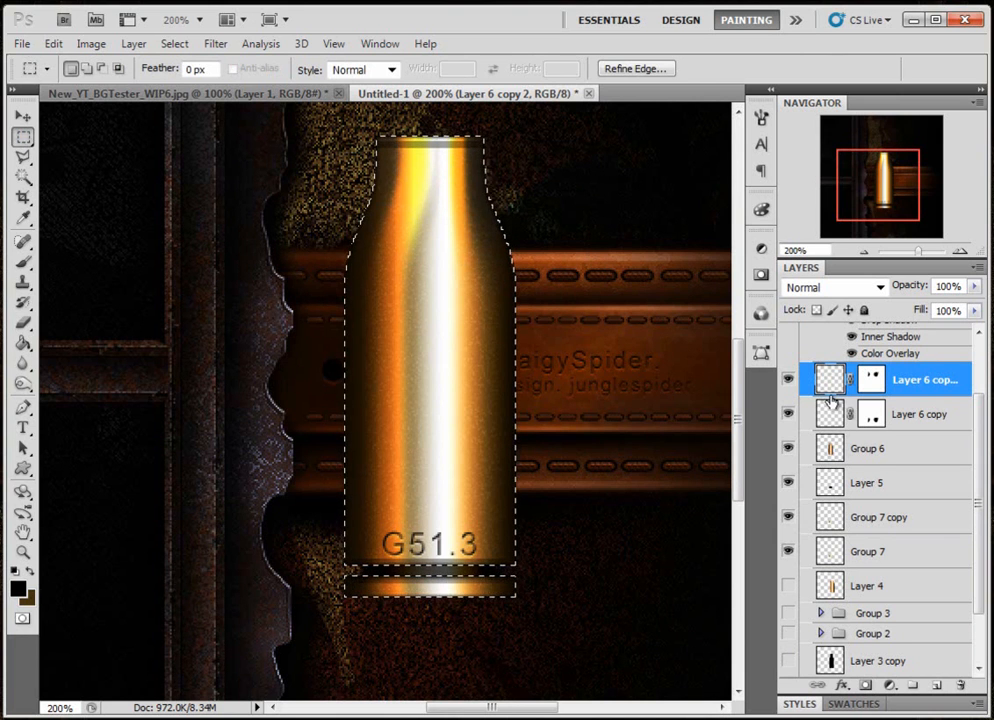
{"action": "key", "text": "ctrl+d"}
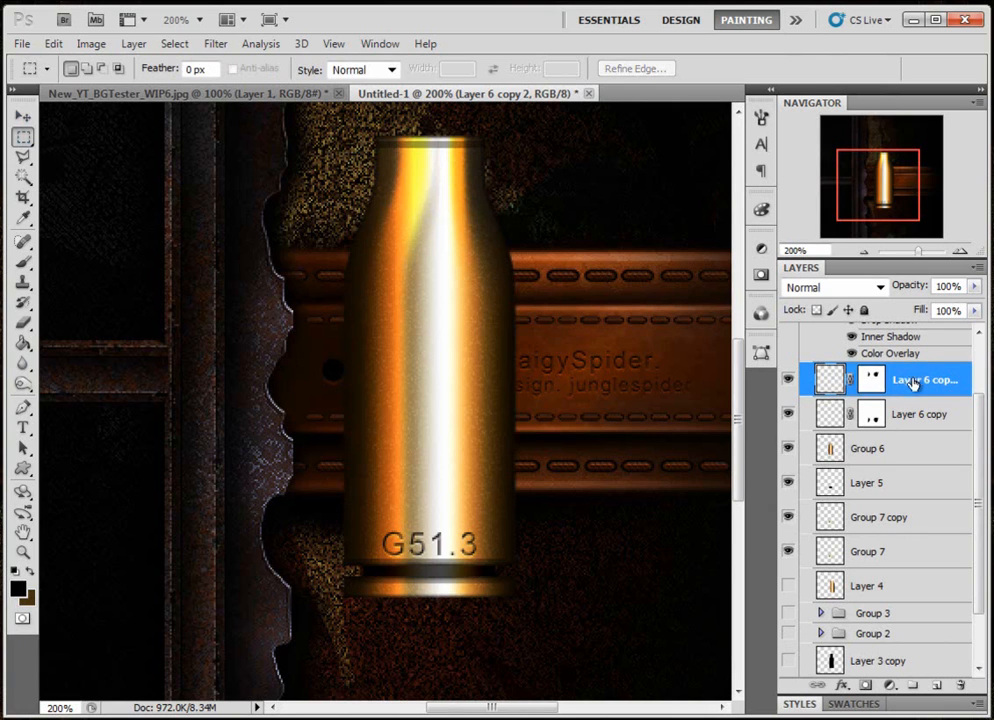
{"action": "scroll", "coordinate": [932, 665], "scroll_direction": "down", "scroll_amount": 1}
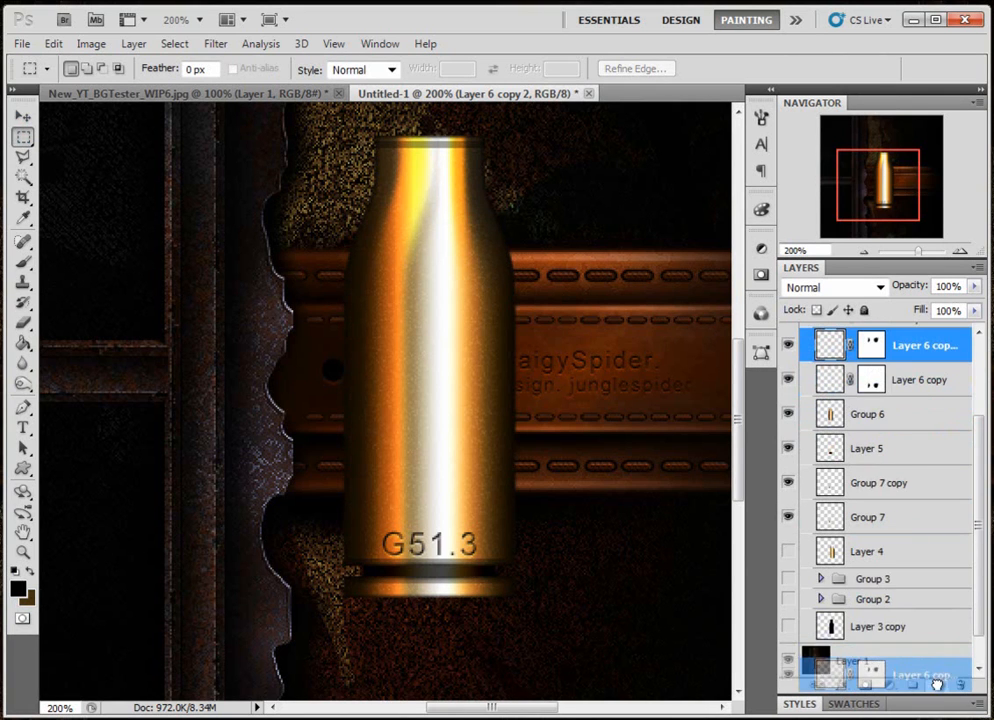
{"action": "key", "text": "ctrl+j"}
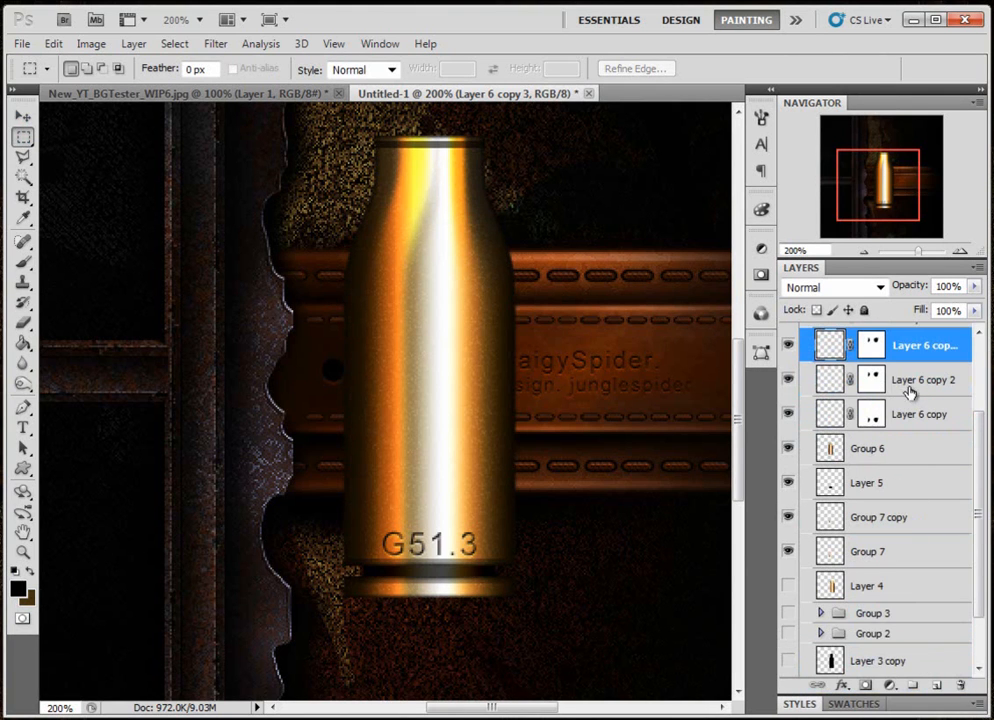
{"action": "key", "text": "ctrl+g"}
{"action": "key", "text": "ctrl+e"}
{"action": "key", "text": "v"}
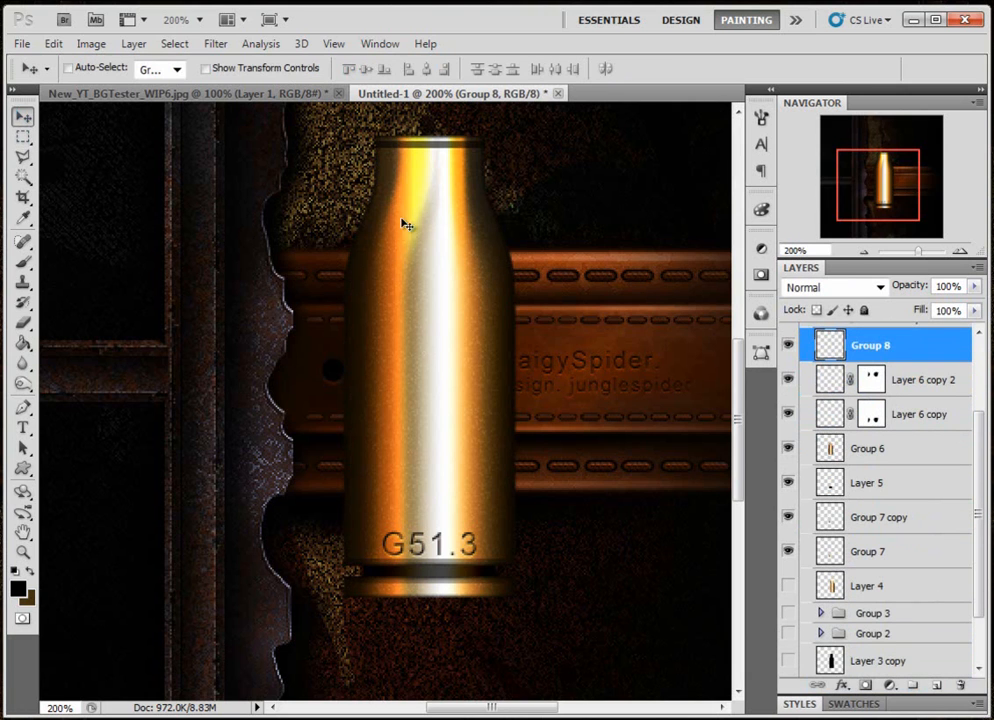
{"action": "left_click_drag", "start_coordinate": [847, 355], "coordinate": [872, 398]}
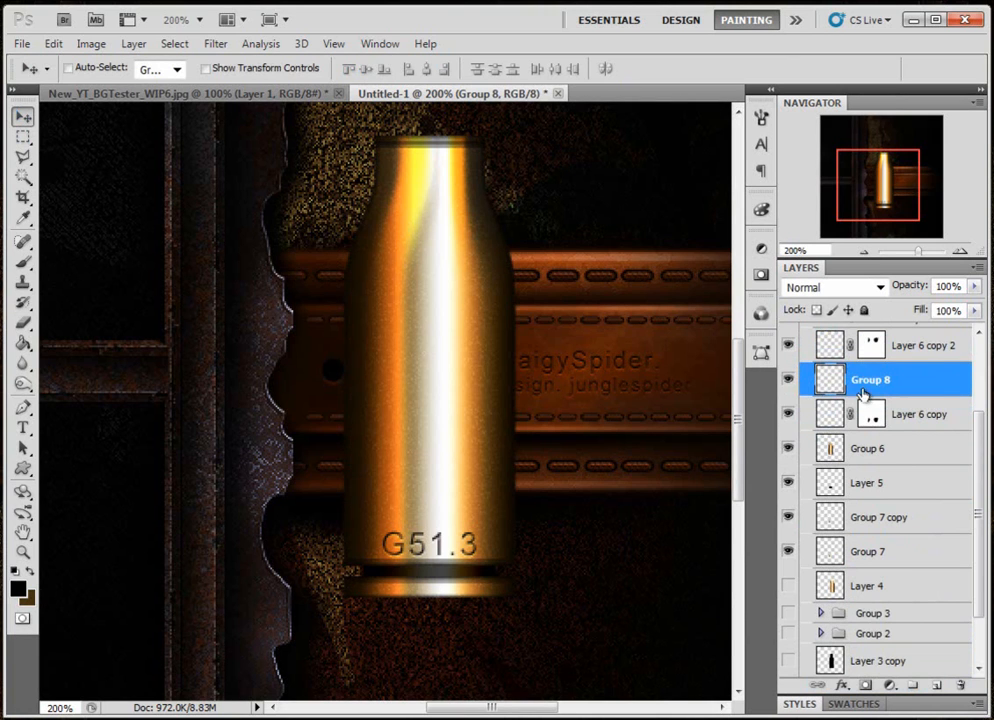
Trim the flattened strip copy to a thin line at the rim's top edge with a rectangular selection, and clear the selection.
{"action": "key", "text": "m"}
{"action": "left_click_drag", "start_coordinate": [589, 200], "coordinate": [621, 140]}
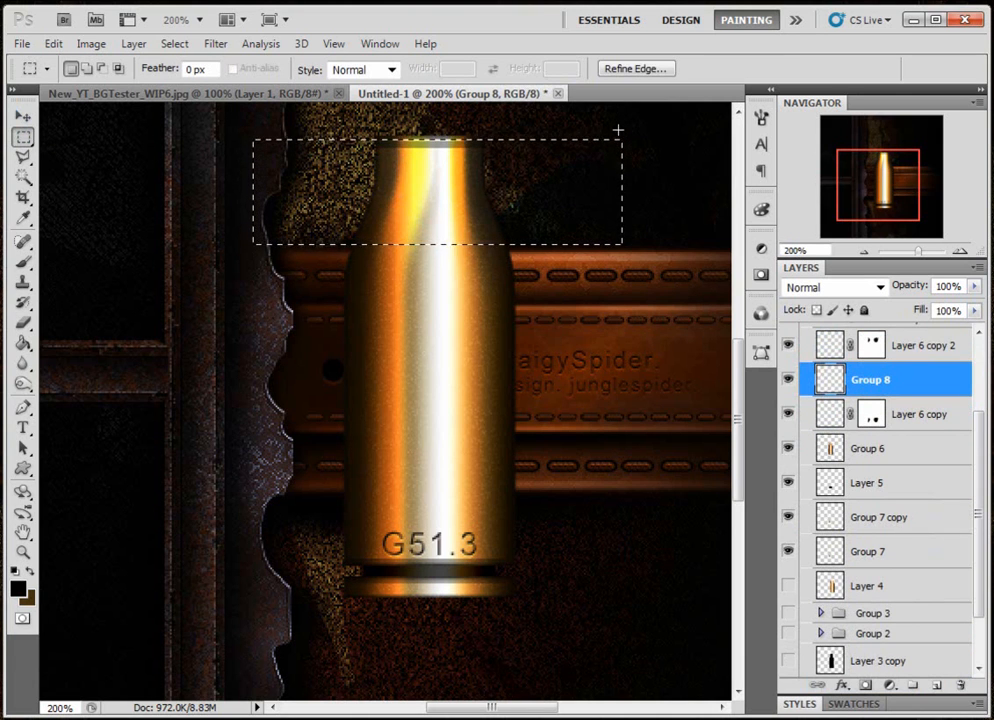
{"action": "key", "text": "ctrl+d"}
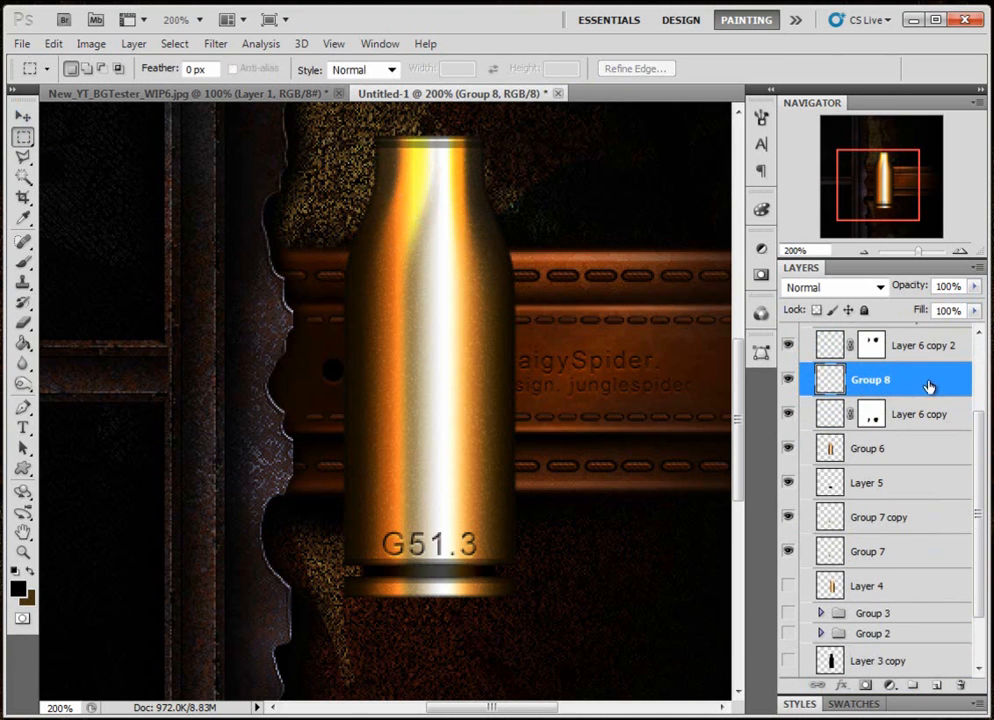
Apply a white Color Overlay at 100% opacity in Normal mode to the trimmed rim line and flatten the layer.
{"action": "double_click", "coordinate": [933, 414]}
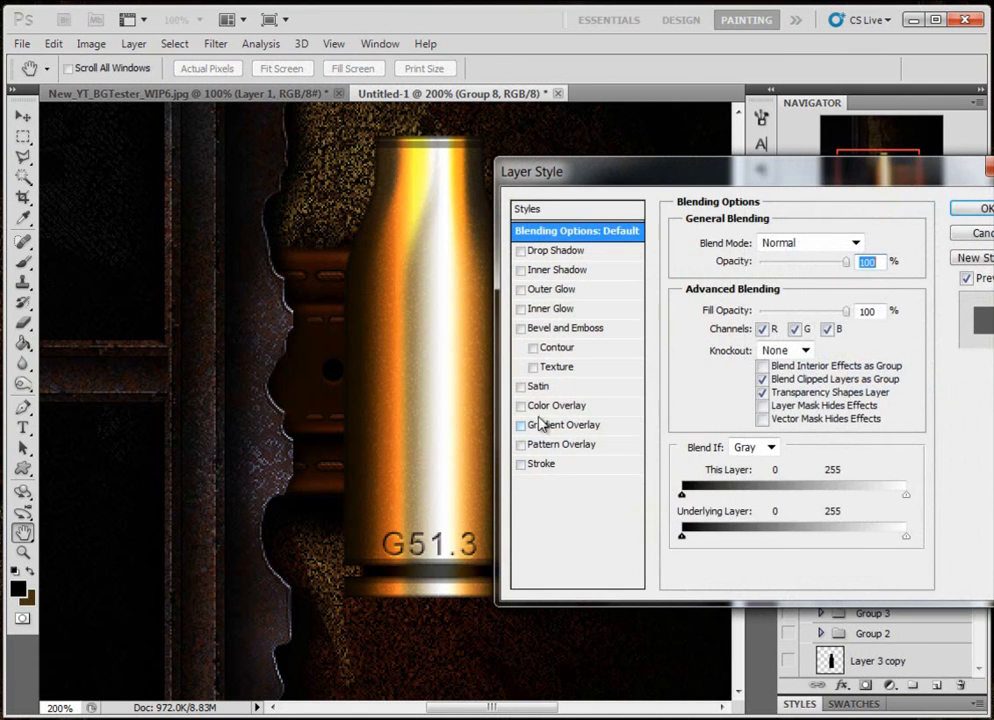
{"action": "left_click", "coordinate": [546, 410]}
{"action": "left_click", "coordinate": [866, 247]}
{"action": "left_click_drag", "start_coordinate": [468, 382], "coordinate": [404, 328]}
{"action": "left_click", "coordinate": [818, 347]}
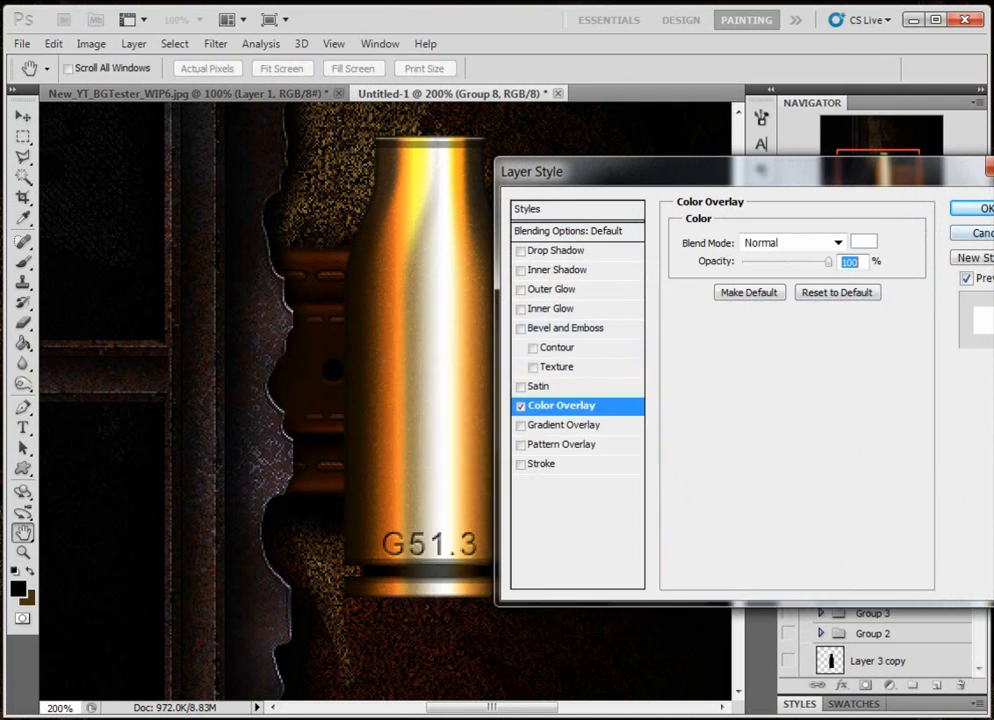
{"action": "left_click", "coordinate": [975, 208]}
{"action": "key", "text": "ctrl+g"}
{"action": "key", "text": "ctrl+e"}
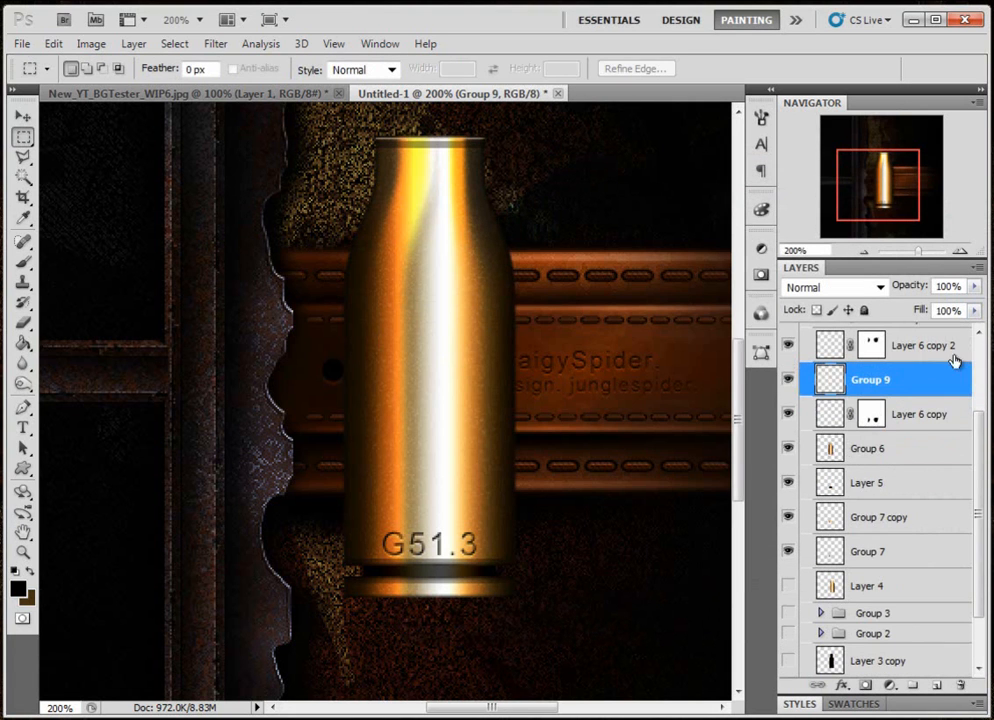
Set the white rim line layer to Overlay blend mode and duplicate it three times to strengthen the highlight.
{"action": "left_click", "coordinate": [870, 287]}
{"action": "left_click", "coordinate": [825, 173]}
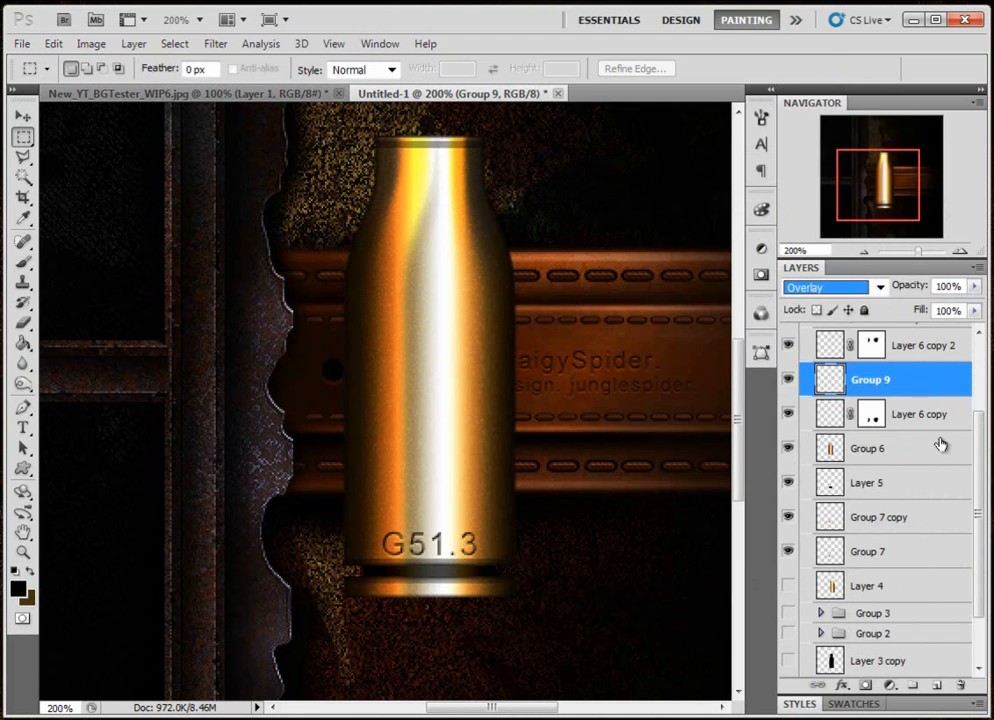
{"action": "key", "text": "ctrl+j"}
{"action": "key", "text": "ctrl+j"}
{"action": "key", "text": "ctrl+j"}
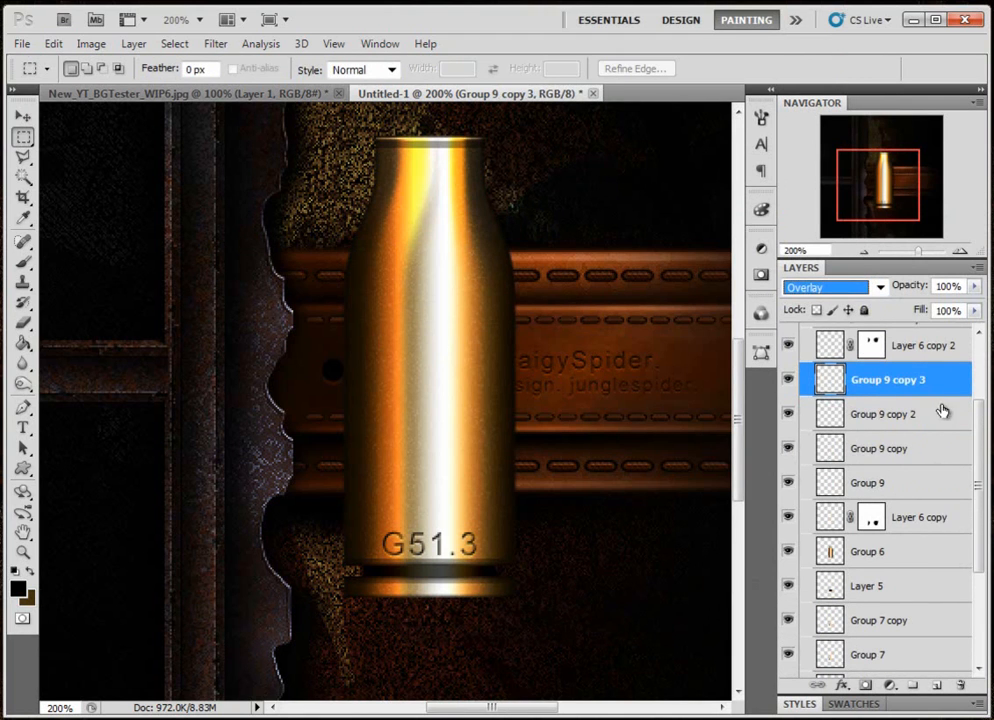
Group the four stacked rim highlight layers.
{"action": "left_click", "coordinate": [905, 414], "text": "shift"}
{"action": "left_click", "coordinate": [903, 448], "text": "shift"}
{"action": "left_click", "coordinate": [905, 484], "text": "shift"}
{"action": "key", "text": "ctrl+g"}
Duplicate the rim highlight group and move the copy down to the casing's lower edge, just beneath the G51.3 text.
{"action": "left_click_drag", "start_coordinate": [901, 381], "coordinate": [936, 686]}
{"action": "left_click", "coordinate": [22, 117]}
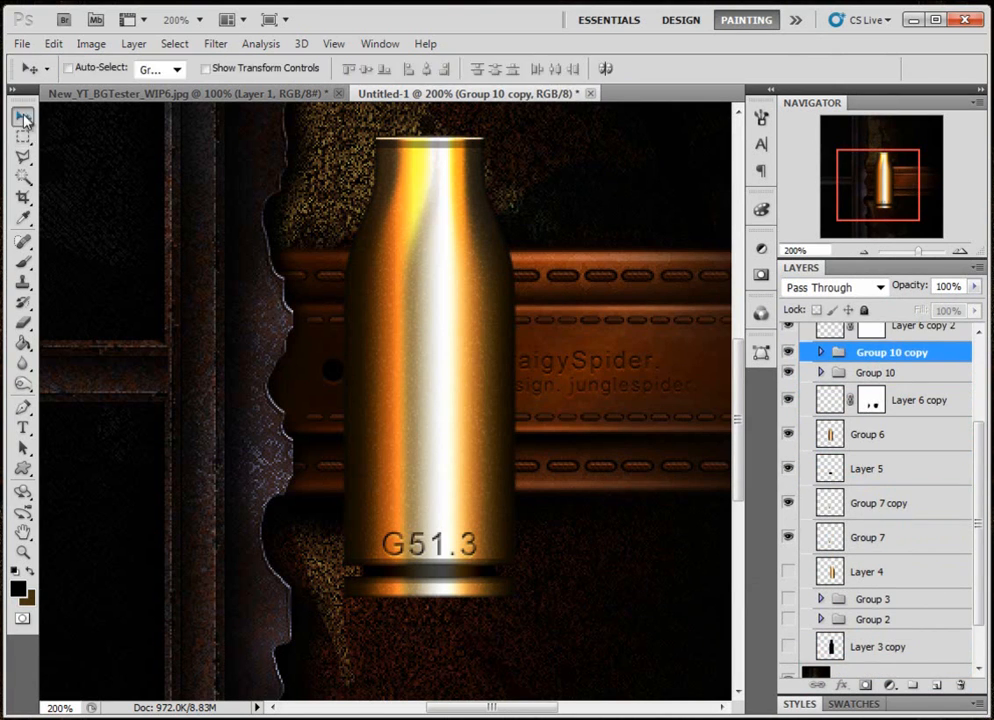
{"action": "left_click_drag", "start_coordinate": [455, 178], "coordinate": [460, 500]}
{"action": "mouse_move", "coordinate": [459, 553]}
{"action": "left_mouse_down"}
{"action": "mouse_move", "coordinate": [455, 594]}
{"action": "mouse_move", "coordinate": [455, 568]}
{"action": "left_mouse_up"}
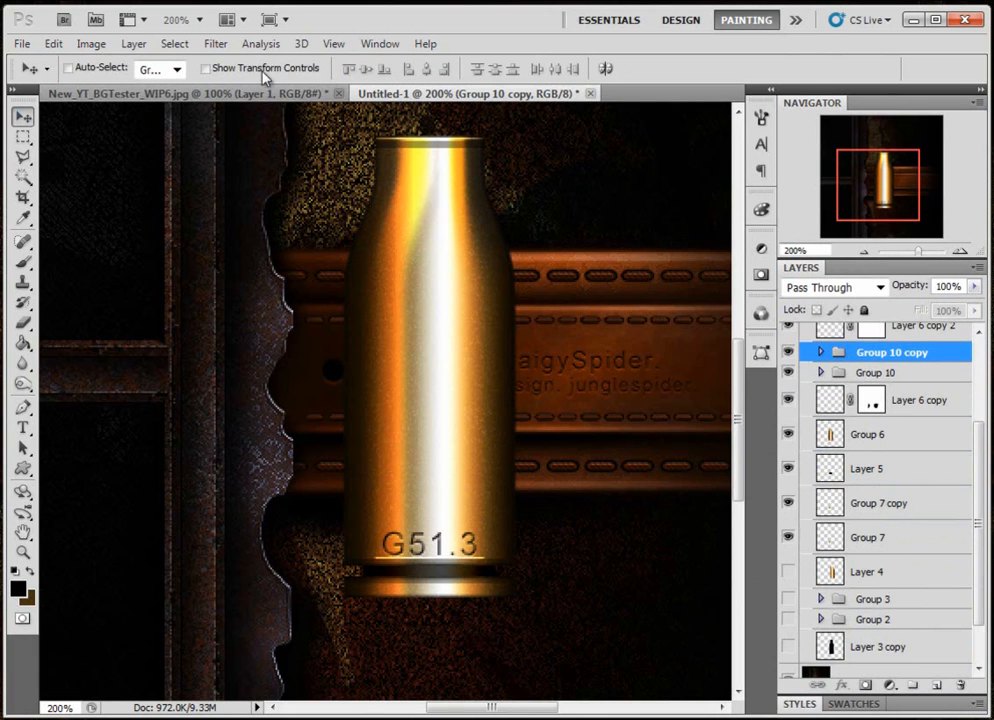
Stretch the lower highlight copy horizontally in both directions to span the full width of the casing, and apply the transform.
{"action": "left_click", "coordinate": [206, 68]}
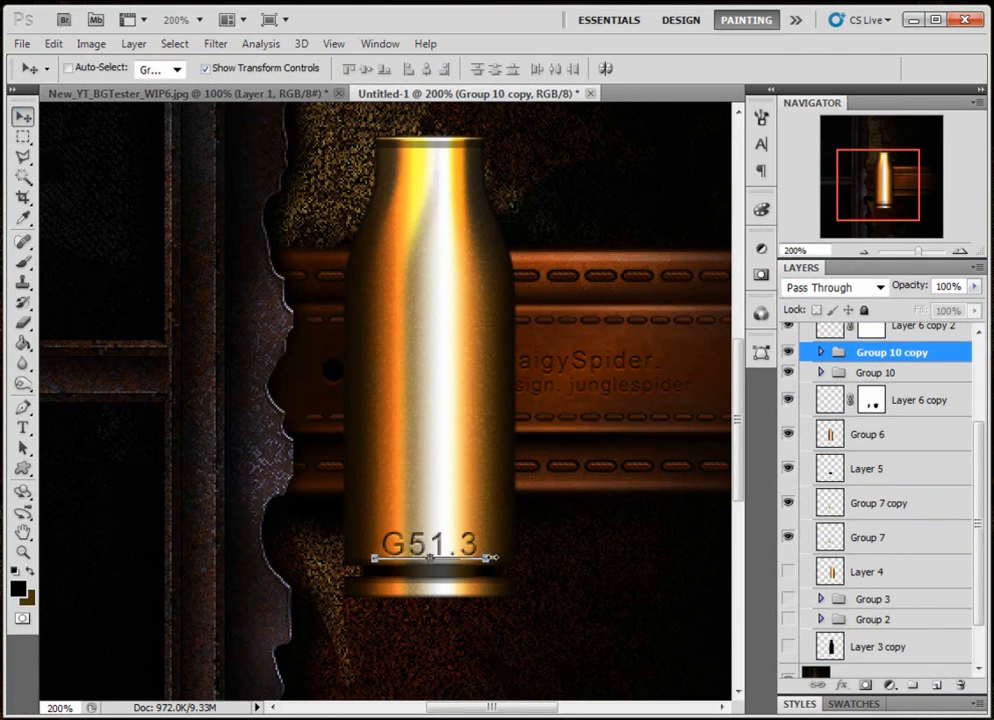
{"action": "left_click", "coordinate": [490, 558]}
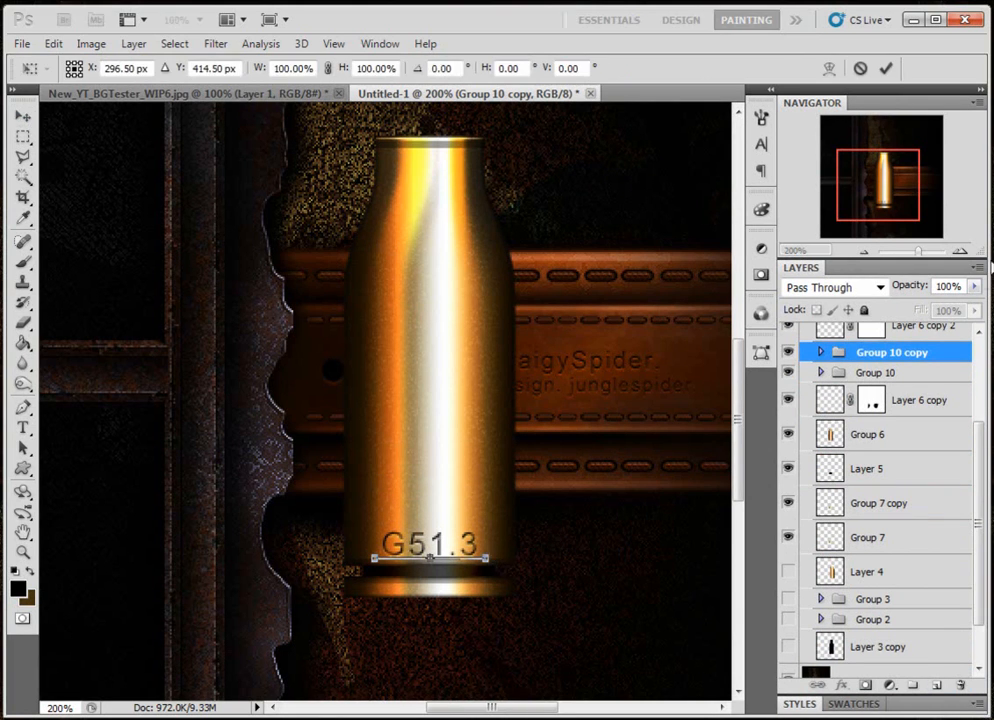
{"action": "left_click", "coordinate": [961, 251]}
{"action": "left_click", "coordinate": [961, 251]}
{"action": "left_click_drag", "start_coordinate": [886, 189], "coordinate": [898, 220]}
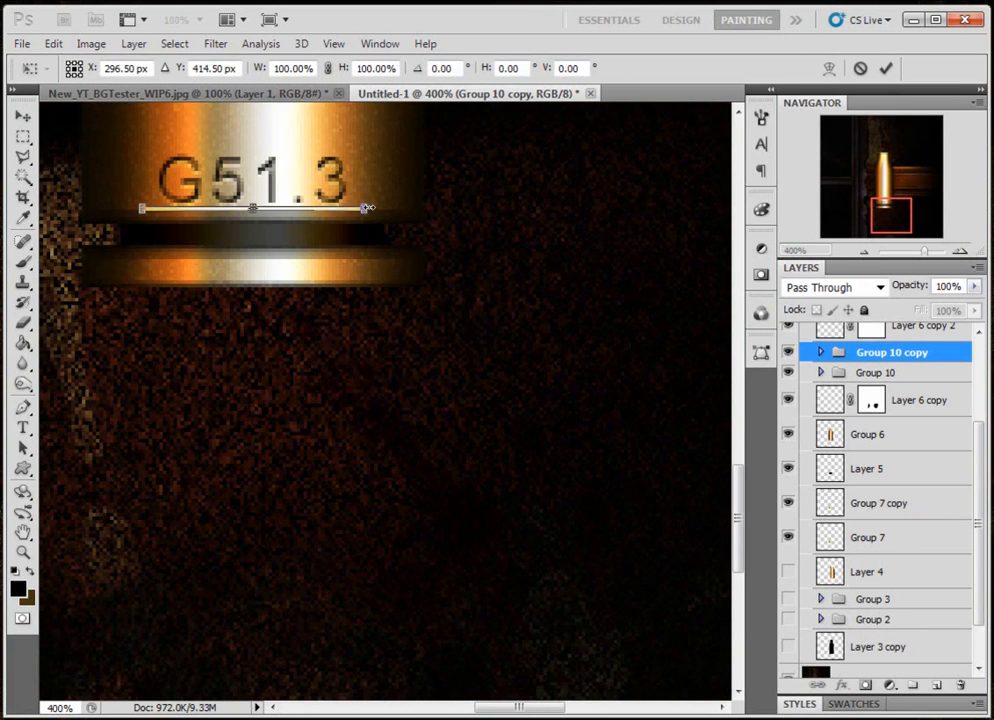
{"action": "left_click_drag", "start_coordinate": [395, 213], "coordinate": [447, 211]}
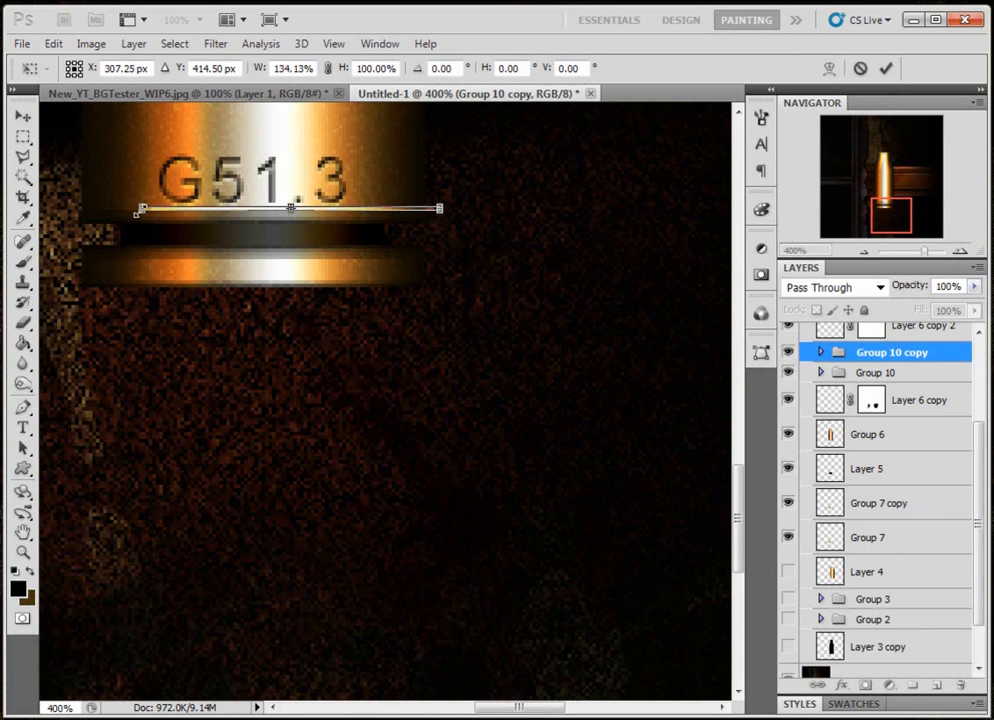
{"action": "left_click_drag", "start_coordinate": [110, 208], "coordinate": [60, 210]}
{"action": "key", "text": "Return"}
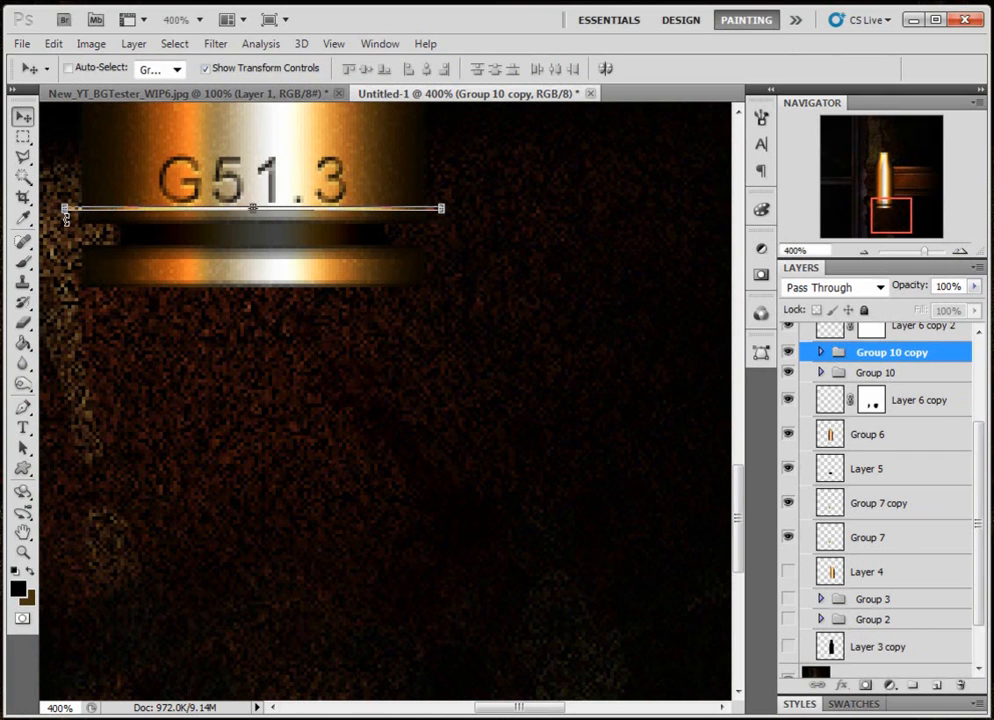
Add a layer mask to the lower highlight group and fade the line's ends with a 22 px black brush, reducing its opacity to 37%.
{"action": "left_click", "coordinate": [865, 686]}
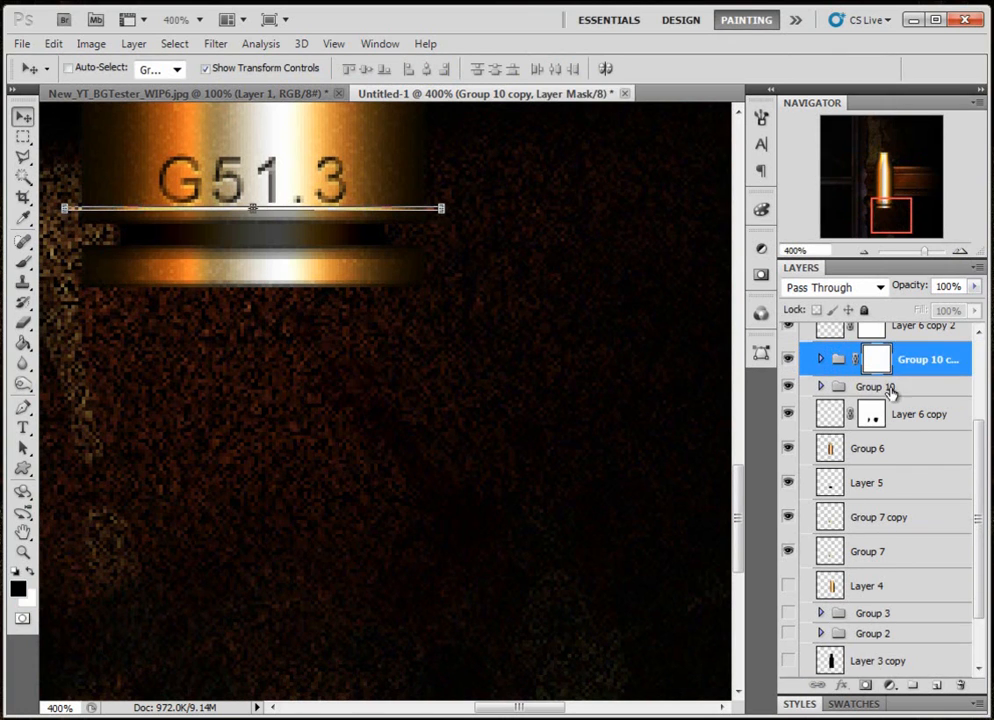
{"action": "left_click", "coordinate": [22, 261]}
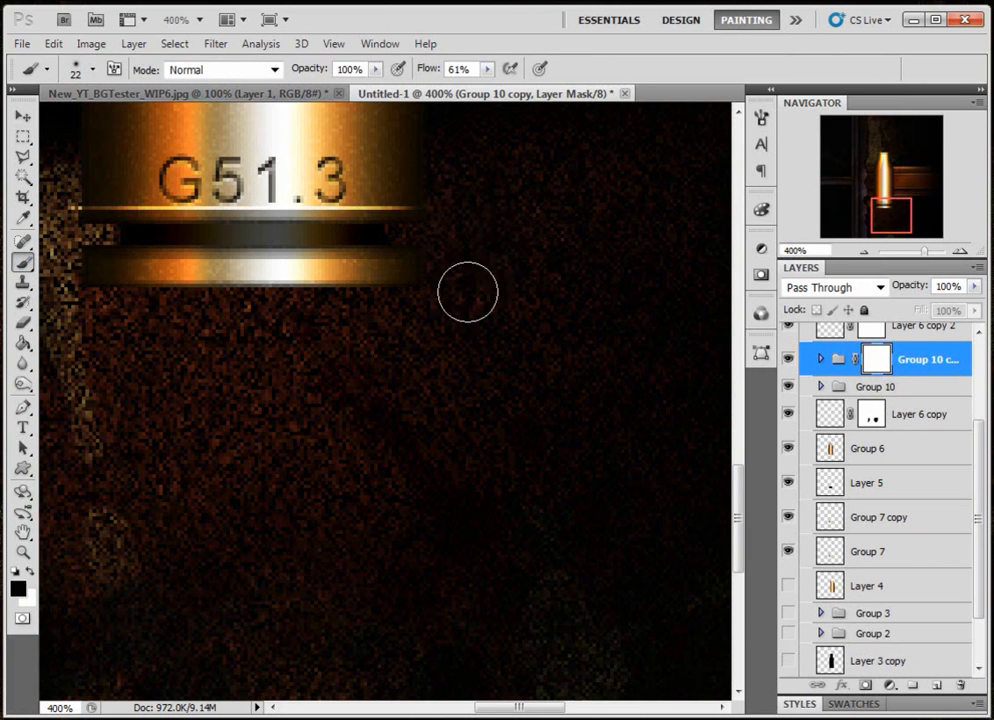
{"action": "left_click", "coordinate": [853, 197]}
{"action": "left_click_drag", "start_coordinate": [853, 197], "coordinate": [871, 195]}
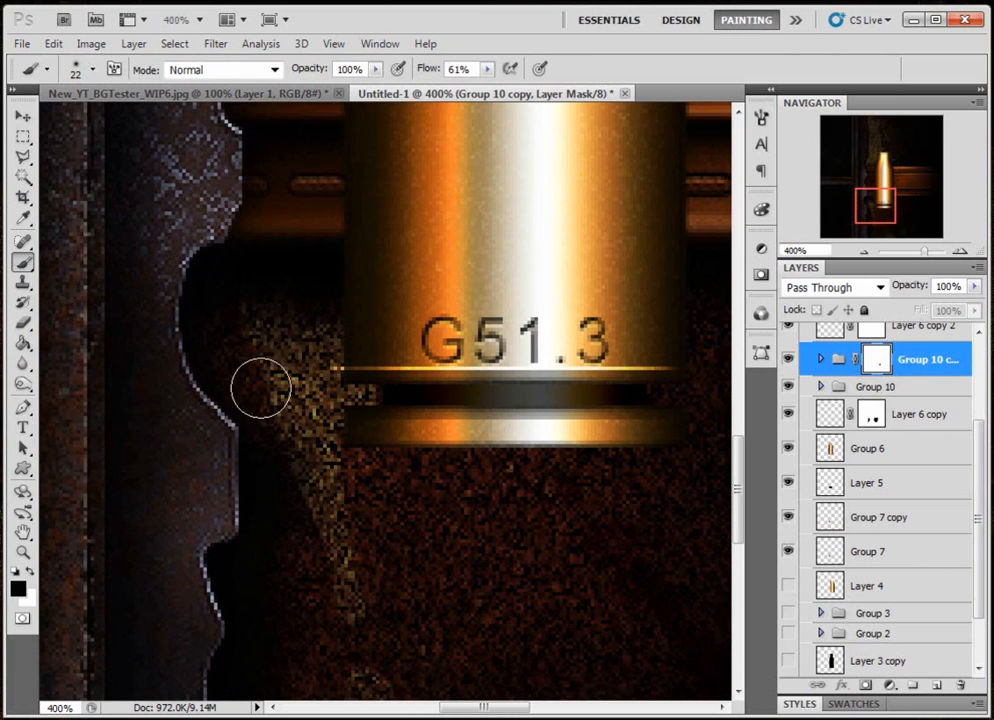
{"action": "left_click", "coordinate": [375, 69]}
{"action": "left_click_drag", "start_coordinate": [375, 90], "coordinate": [322, 90]}
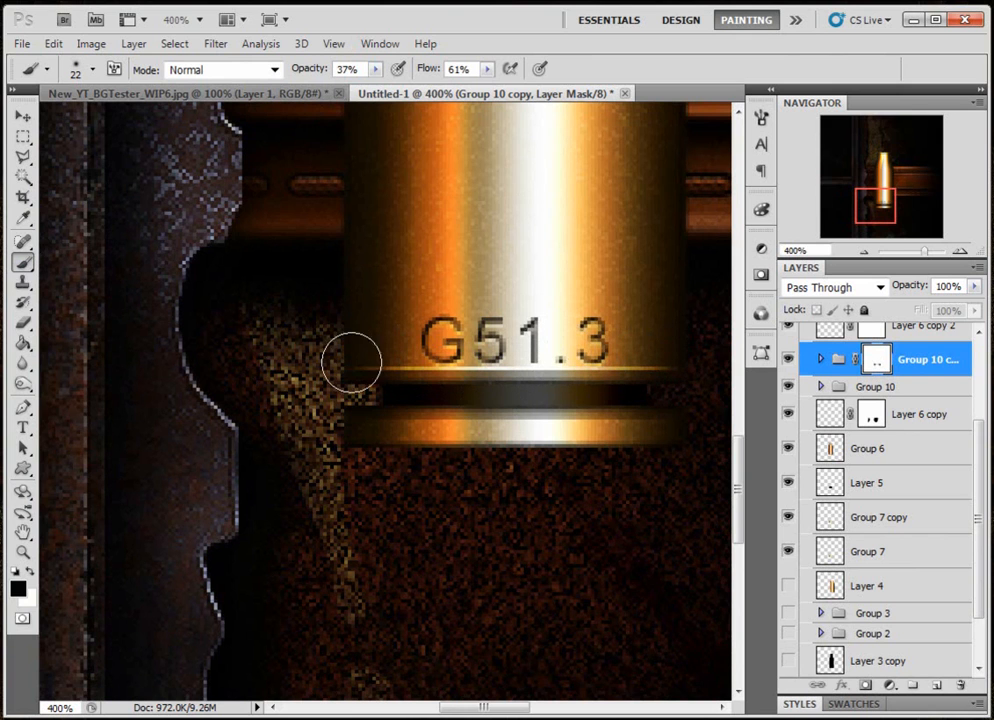
Duplicate the masked highlight group, move the copy down onto the base ring's upper edge, and turn off the transform controls.
{"action": "left_click_drag", "start_coordinate": [918, 368], "coordinate": [937, 684]}
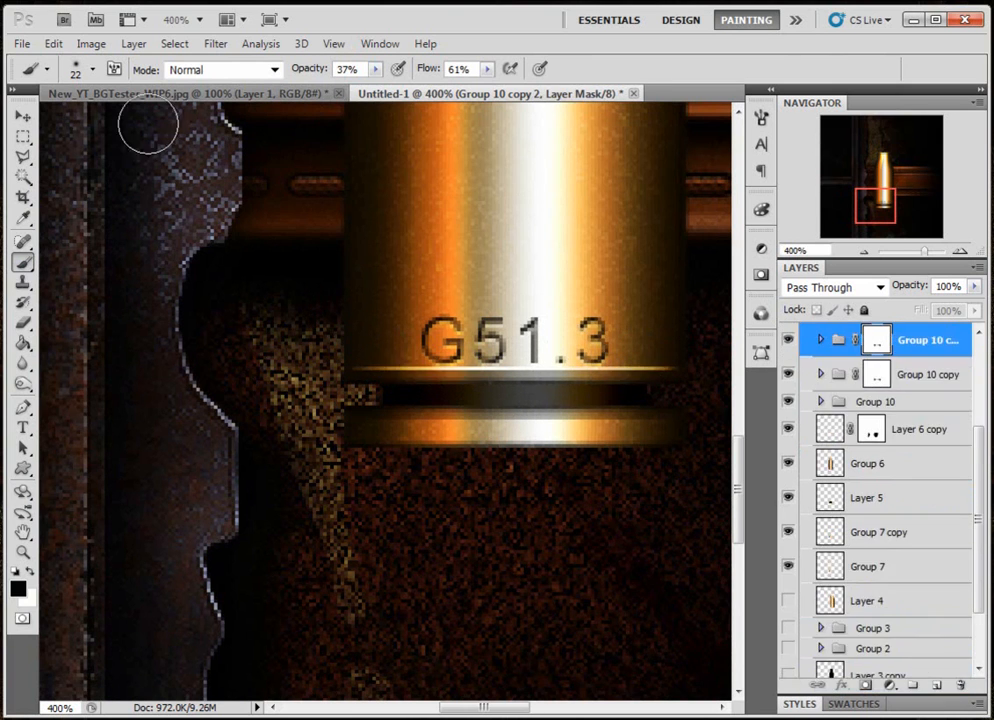
{"action": "left_click", "coordinate": [24, 117]}
{"action": "left_click_drag", "start_coordinate": [562, 385], "coordinate": [567, 428]}
{"action": "left_click", "coordinate": [866, 253]}
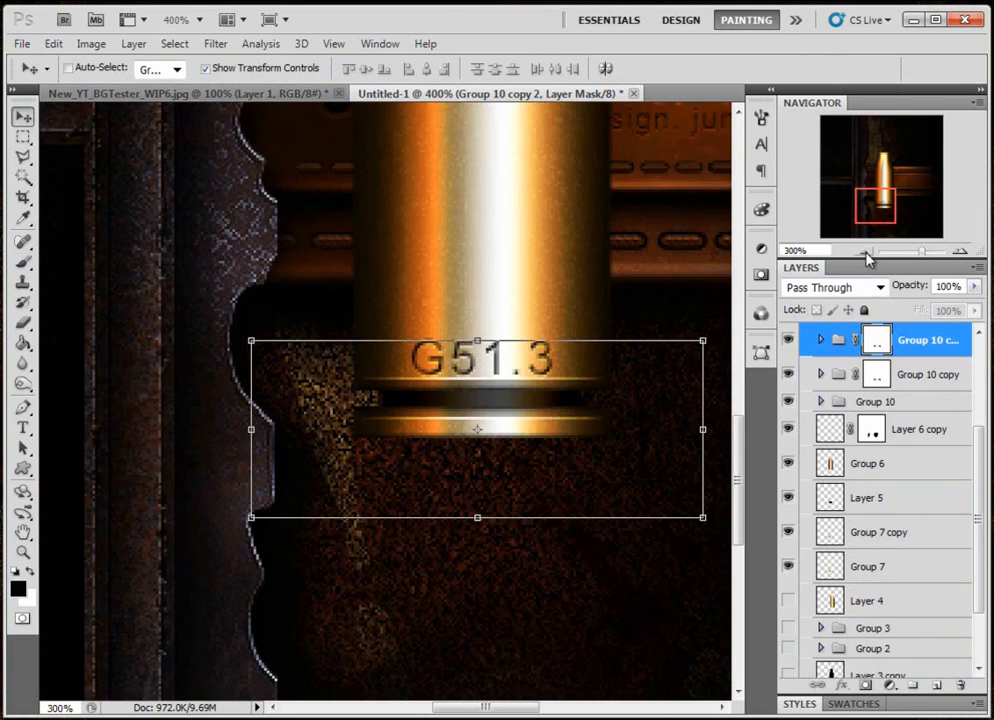
{"action": "left_click", "coordinate": [866, 253]}
{"action": "left_click", "coordinate": [866, 253]}
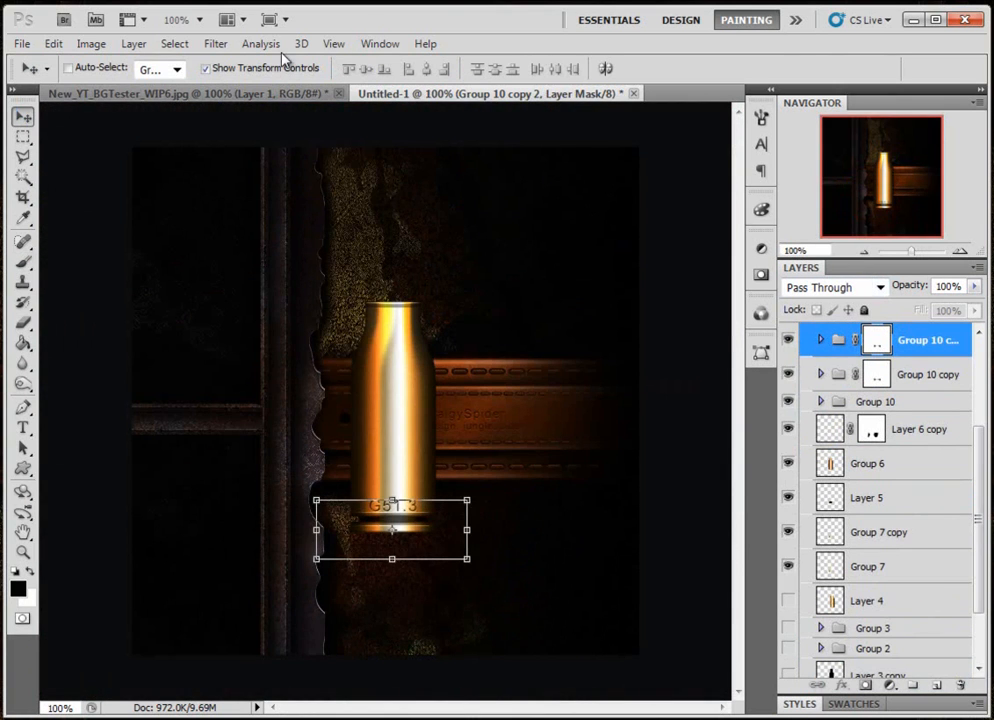
{"action": "left_click", "coordinate": [281, 67]}
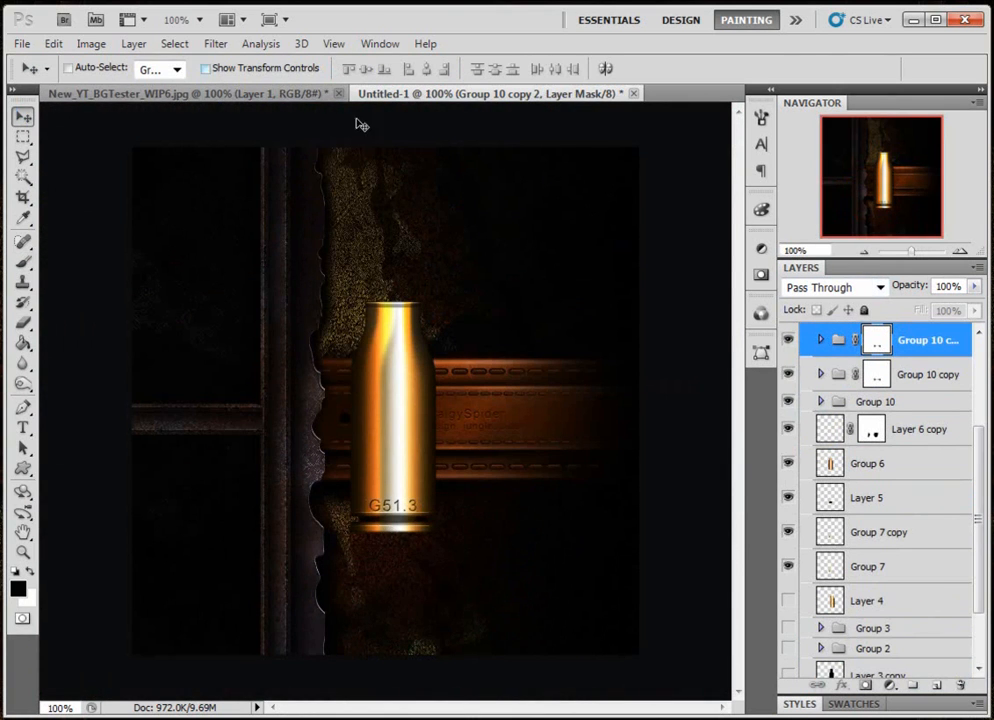
Select both masked highlight groups together.
{"action": "left_click", "coordinate": [909, 377], "text": "shift"}
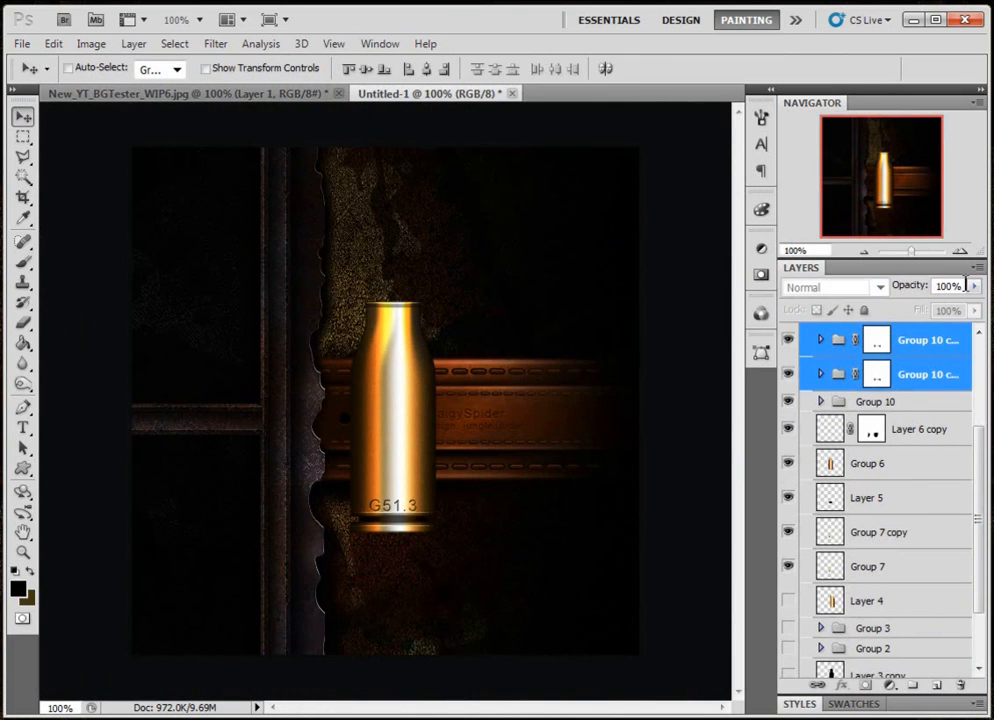